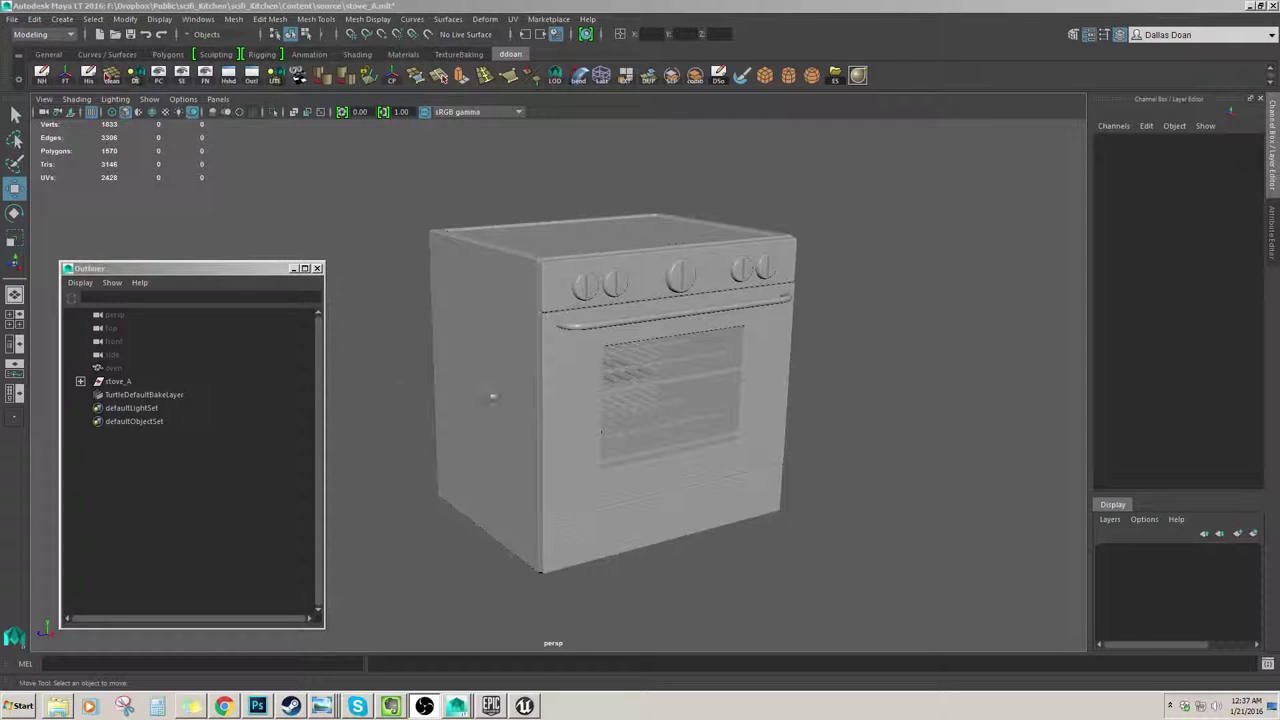
Step: Examine the stove model from the front and side, checking its full set of parts by selecting them together
left_click_drag(549, 411, 475, 392, "alt")
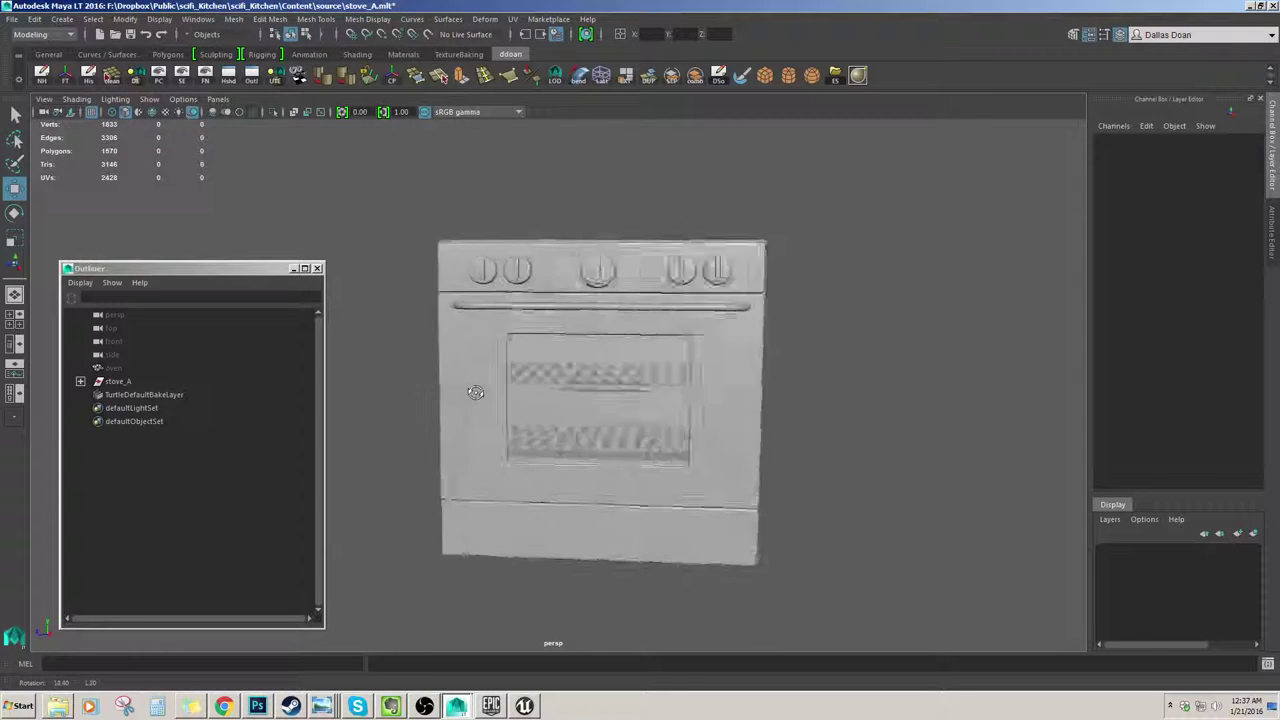
middle_click_drag(475, 392, 509, 369, "alt")
left_click_drag(509, 369, 640, 440, "alt")
right_click_drag(640, 440, 591, 421, "alt")
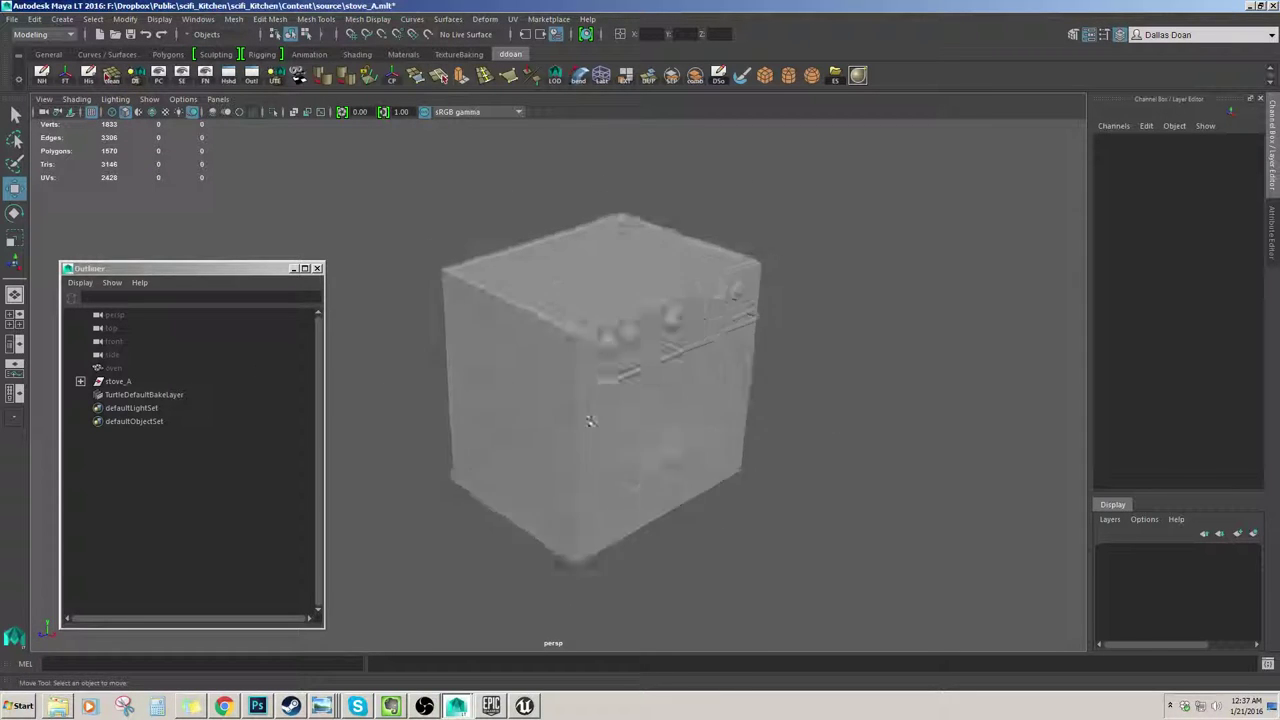
left_click_drag(589, 421, 577, 417, "alt")
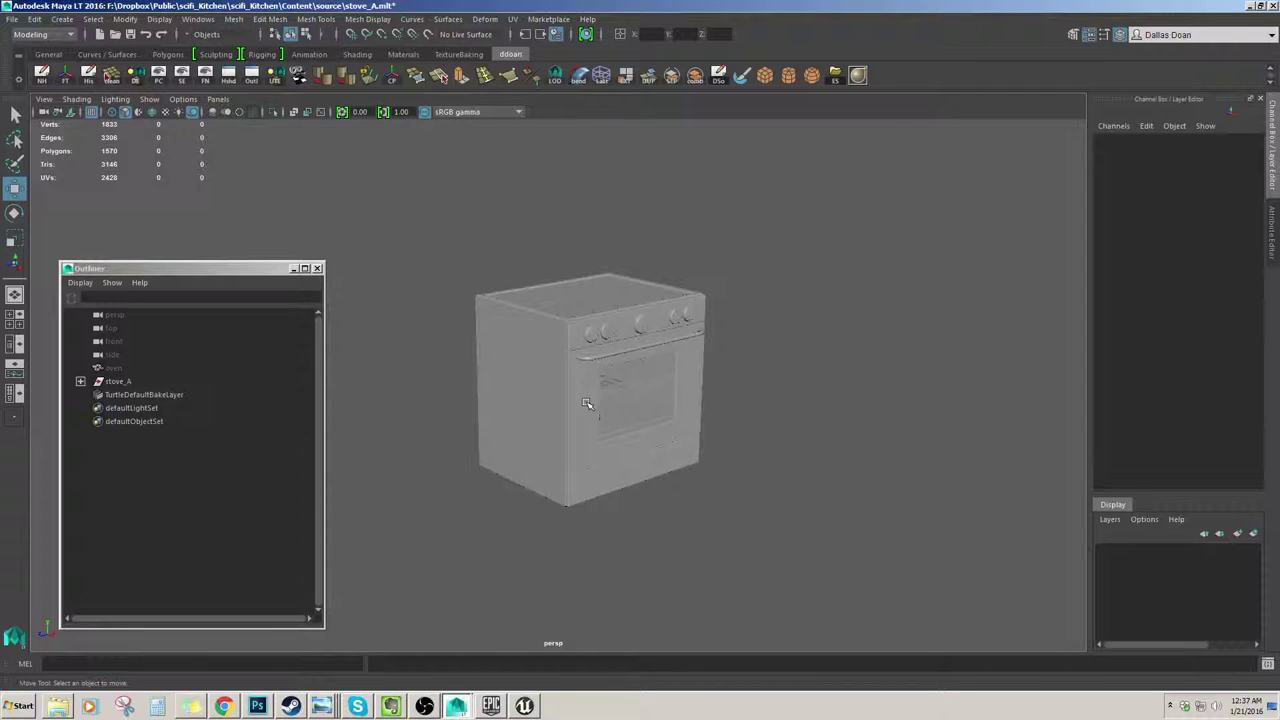
left_click_drag(655, 495, 745, 502)
left_click_drag(745, 502, 710, 438, "alt")
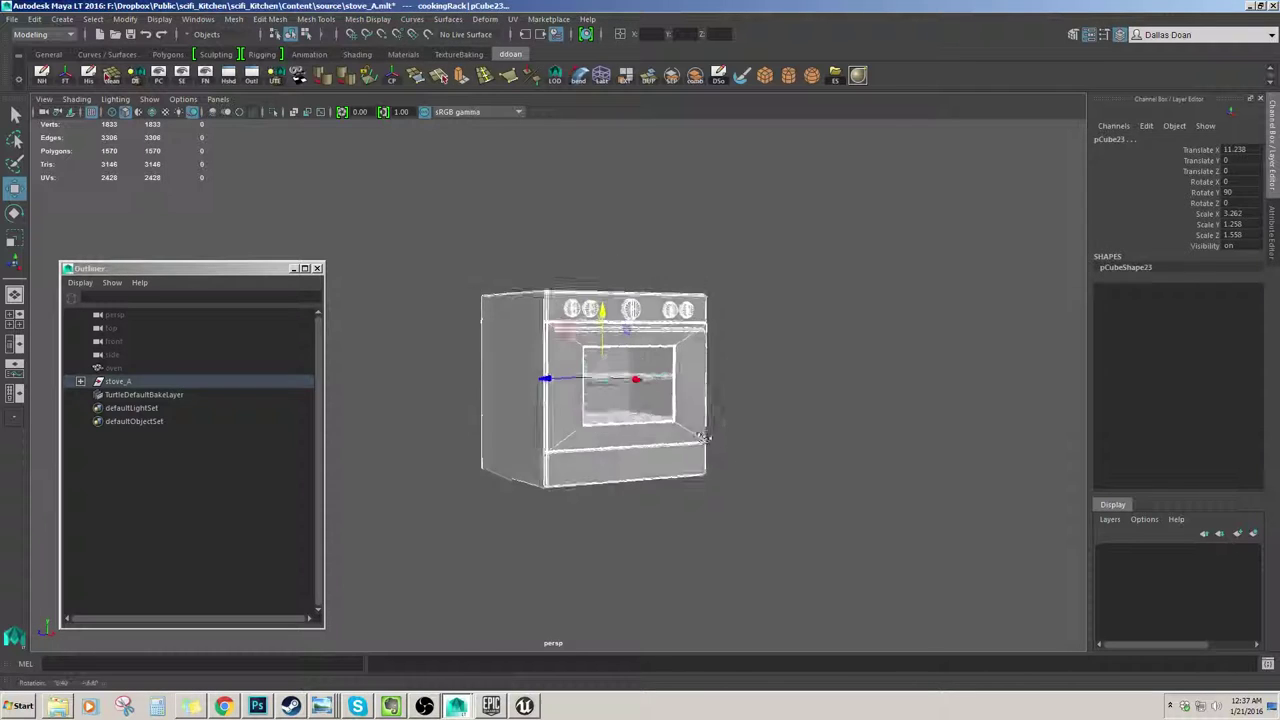
left_click(728, 430)
left_click_drag(406, 218, 860, 526)
left_click_drag(745, 405, 786, 463, "alt")
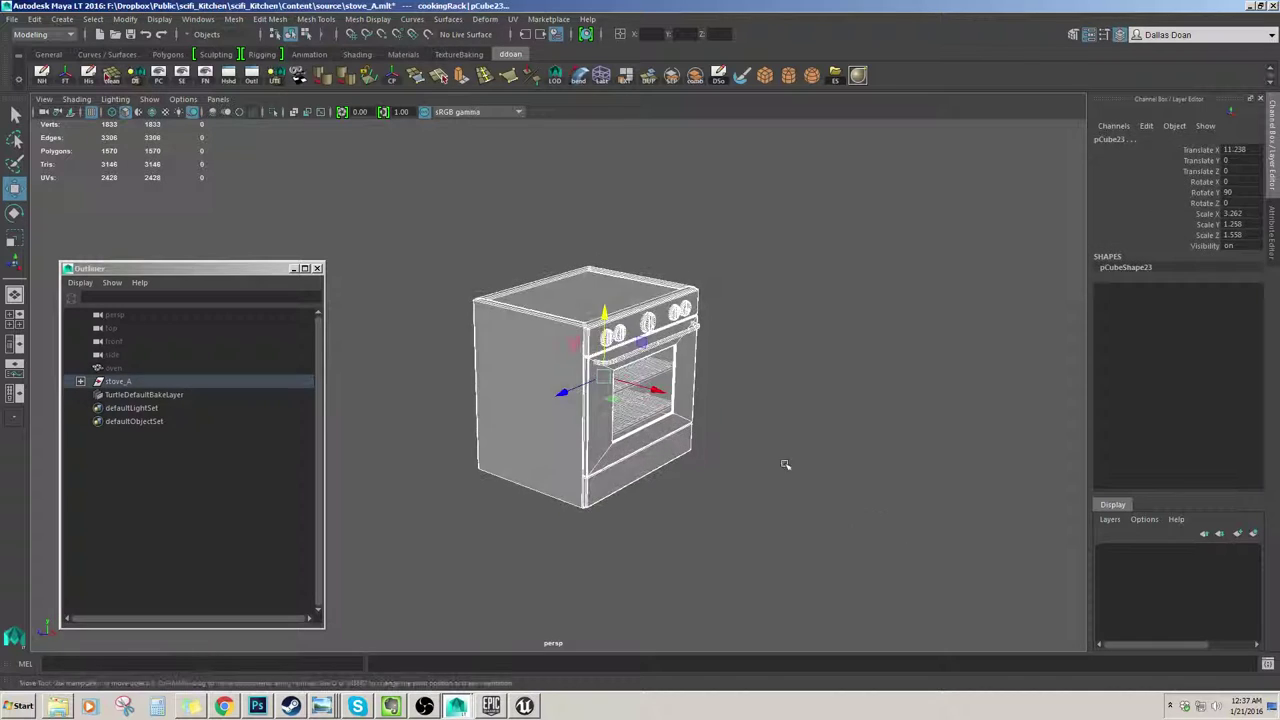
left_click(786, 464)
left_click_drag(609, 460, 594, 406, "alt")
left_click_drag(677, 465, 784, 562)
right_click_drag(784, 562, 808, 560, "alt")
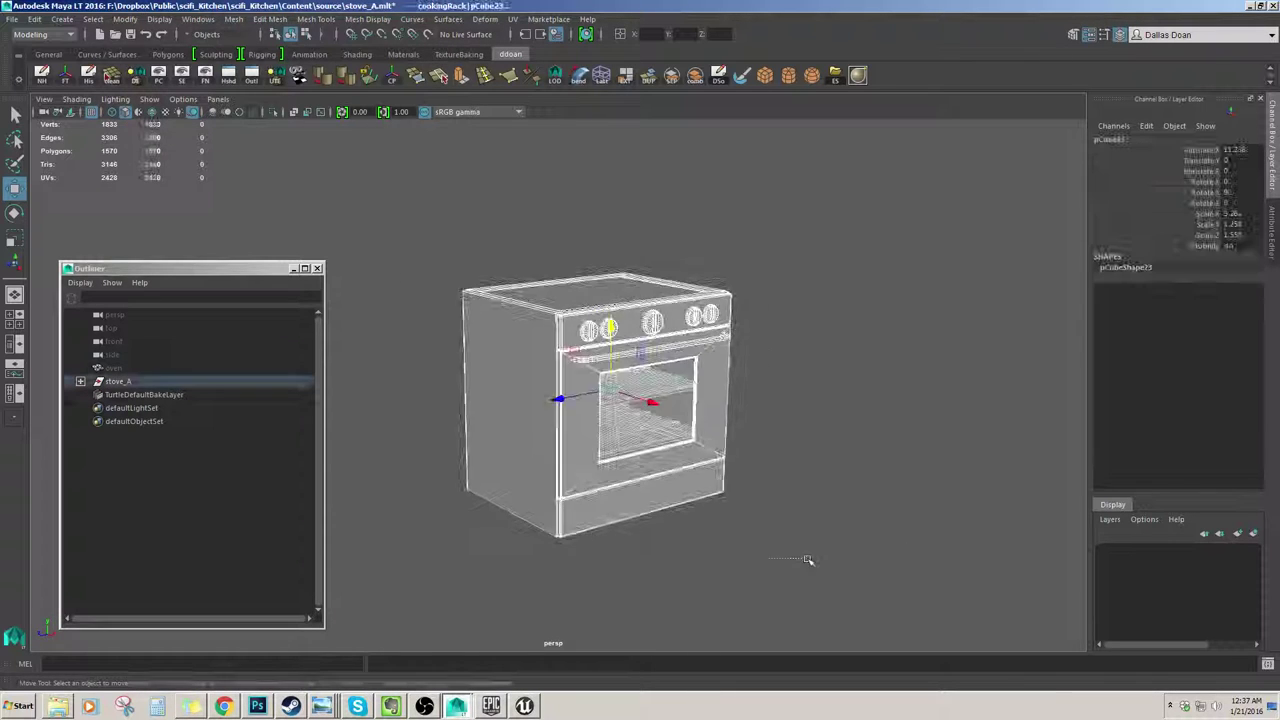
mouse_move(808, 560)
left_mouse_down("alt")
mouse_move(780, 526)
mouse_move(786, 554)
left_mouse_up("alt")
left_click(817, 533)
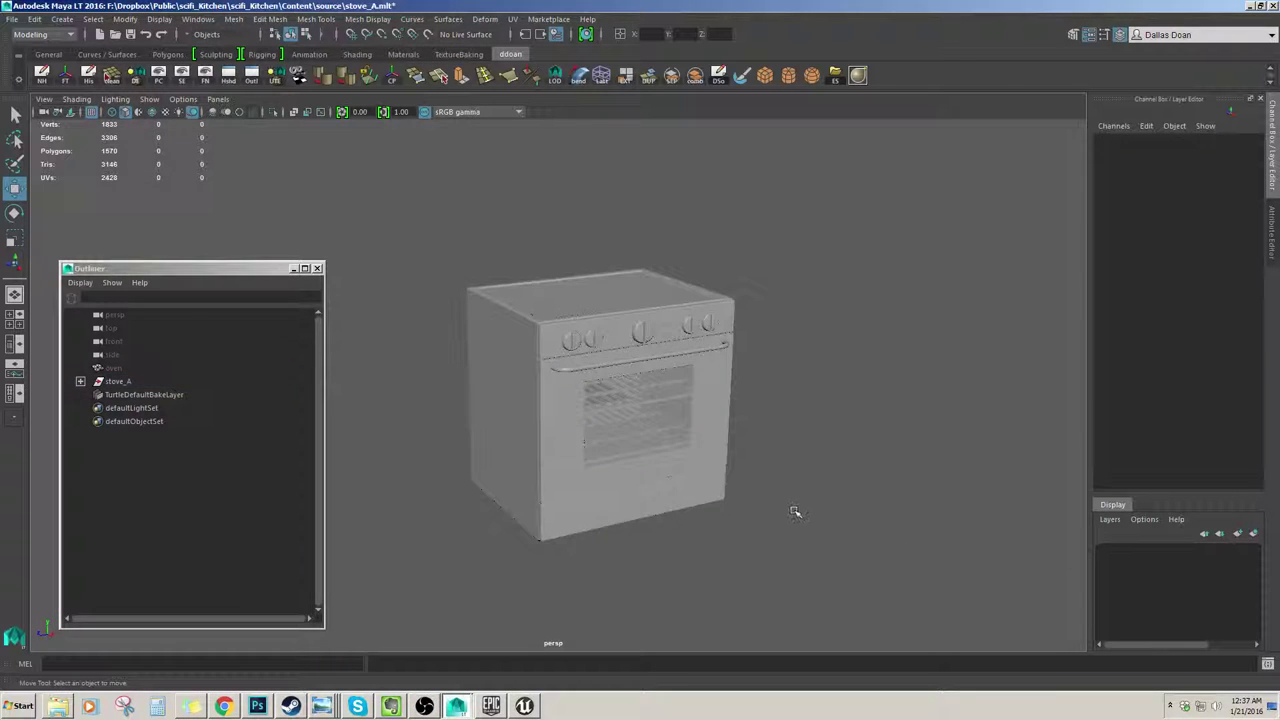
right_click_drag(738, 500, 777, 503, "alt")
left_click_drag(777, 503, 752, 503, "alt")
Step: Inspect the oven door handle and the location of its pivot from several angles
left_click(532, 363)
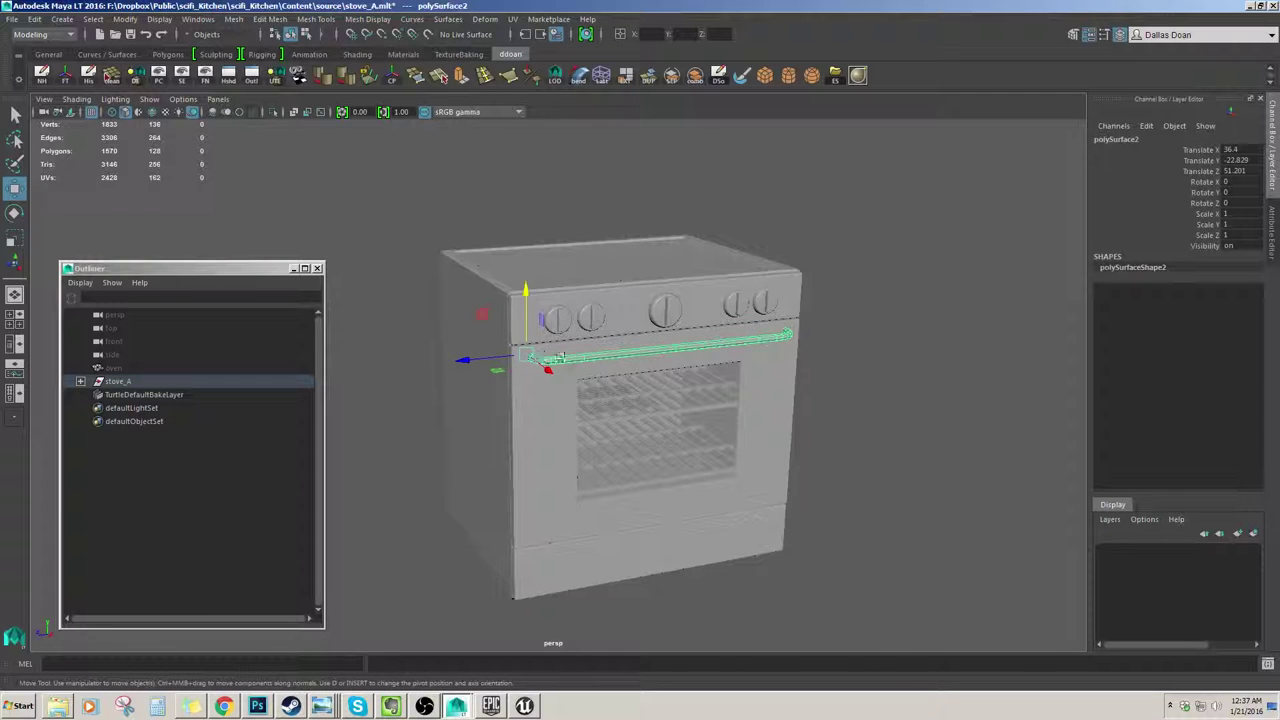
key("f")
right_click_drag(634, 386, 600, 388, "alt")
middle_click_drag(619, 388, 743, 374, "alt")
left_click_drag(638, 385, 606, 305, "alt")
left_click(615, 215)
right_click_drag(590, 315, 675, 333, "alt")
left_click_drag(545, 352, 570, 358, "alt")
left_click(572, 361)
right_click_drag(572, 362, 490, 355, "alt")
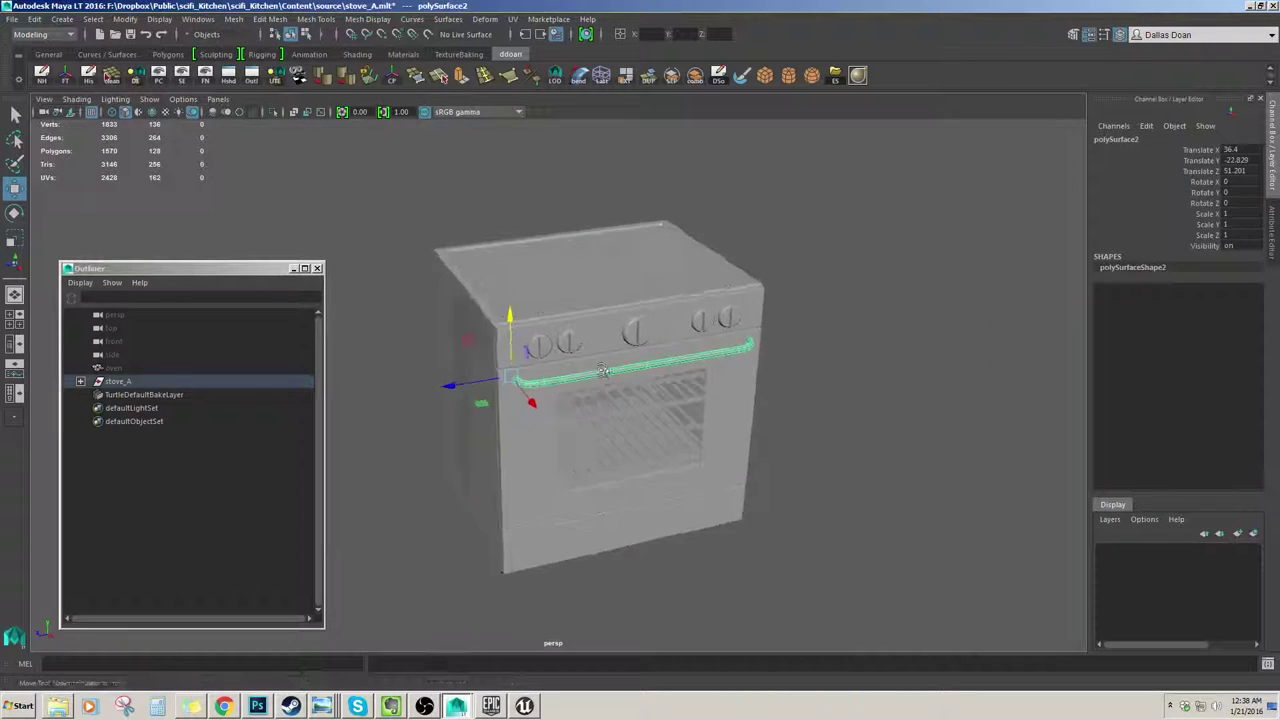
left_click(800, 350)
right_click_drag(800, 350, 845, 360, "alt")
left_click_drag(800, 385, 641, 334, "alt")
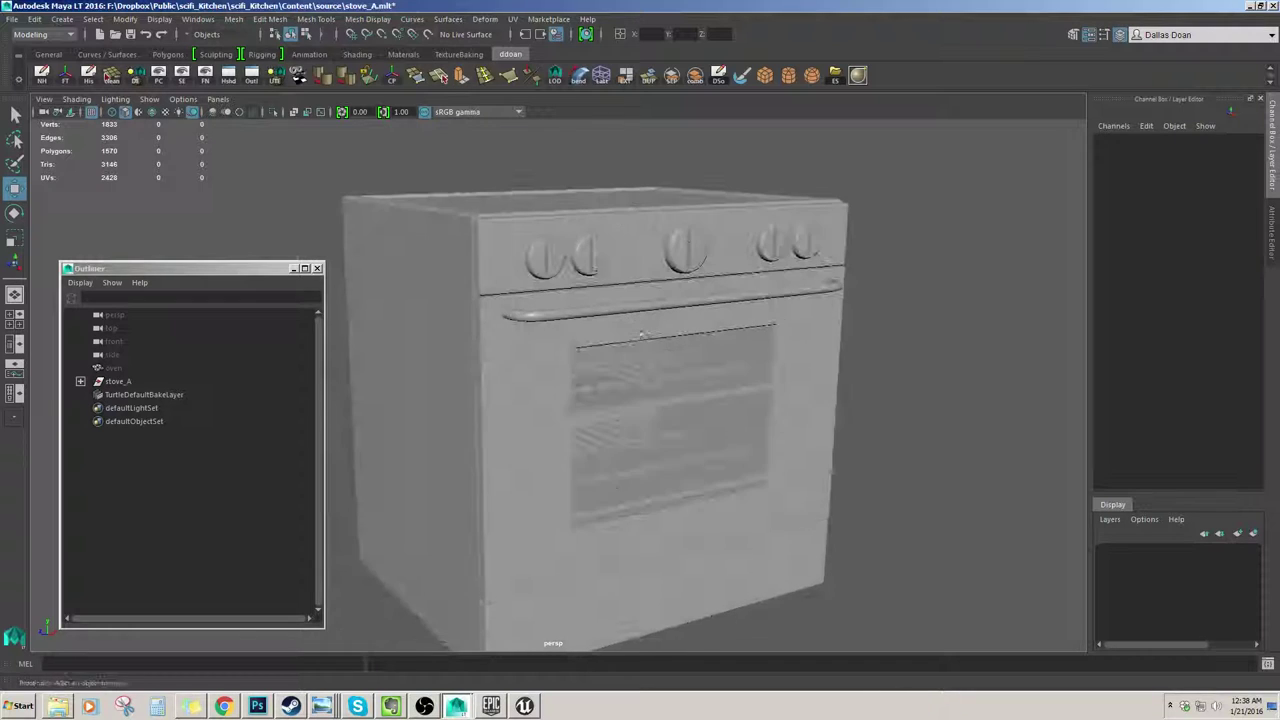
Step: Select the oven door handle and center its pivot
left_click(633, 312)
right_click_drag(661, 317, 671, 326, "alt")
left_click_drag(671, 326, 667, 328, "alt")
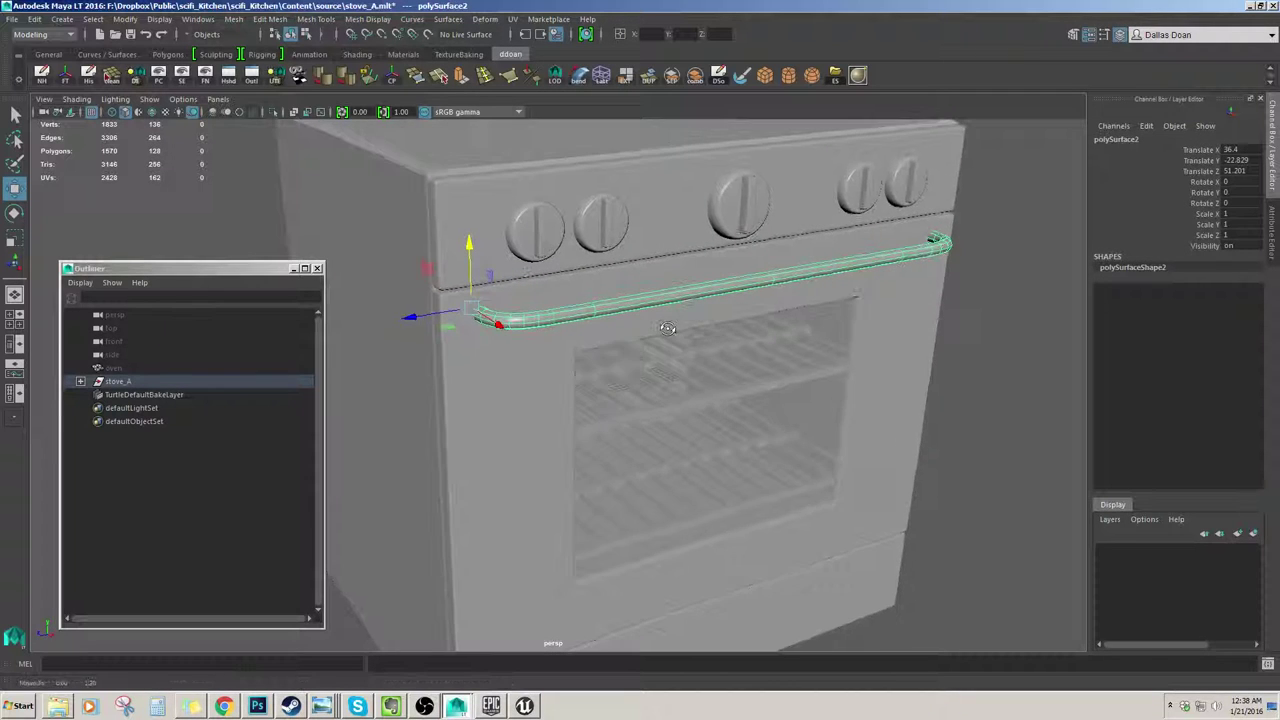
left_click(392, 79)
right_click_drag(530, 245, 591, 252, "alt")
middle_click_drag(591, 252, 626, 346, "alt")
right_click_drag(626, 346, 535, 342, "alt")
mouse_move(535, 342)
left_mouse_down("alt")
mouse_move(495, 318)
mouse_move(500, 306)
mouse_move(521, 323)
left_mouse_up("alt")
middle_click_drag(521, 323, 552, 290, "alt")
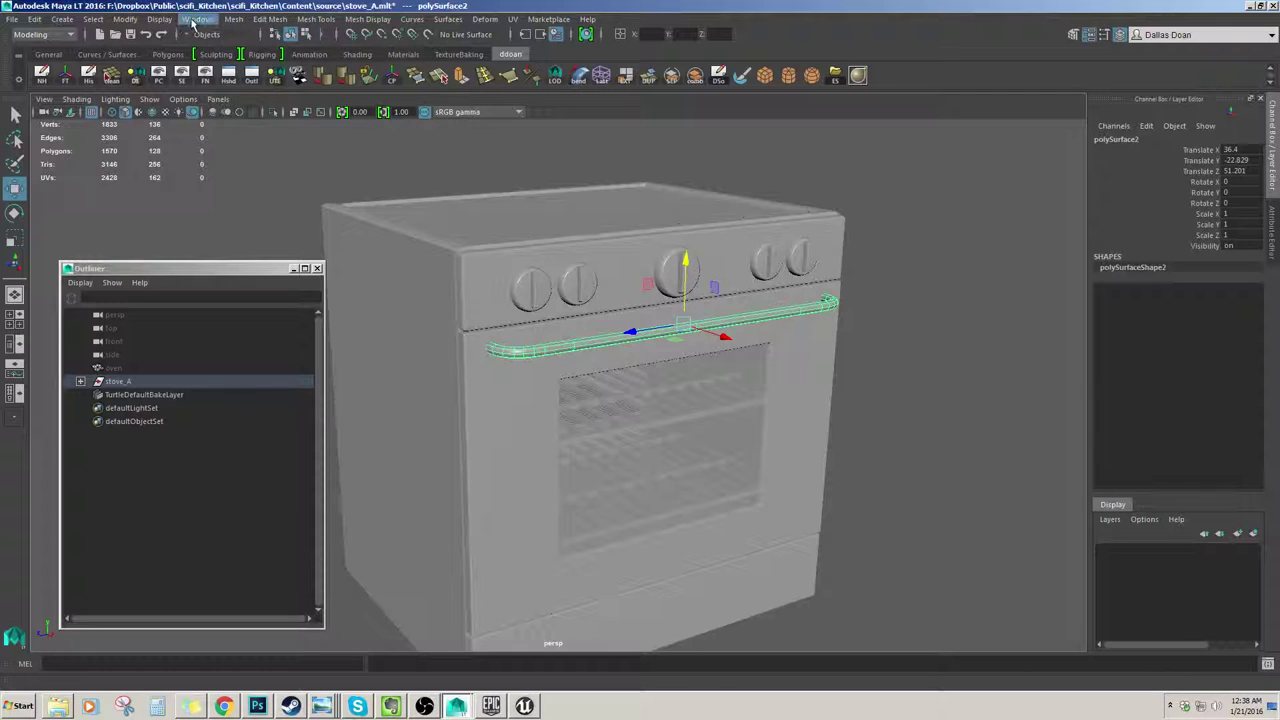
Step: Add the Edit Mesh Transform command to the custom shelf, with the door handle still selected
left_click(226, 20)
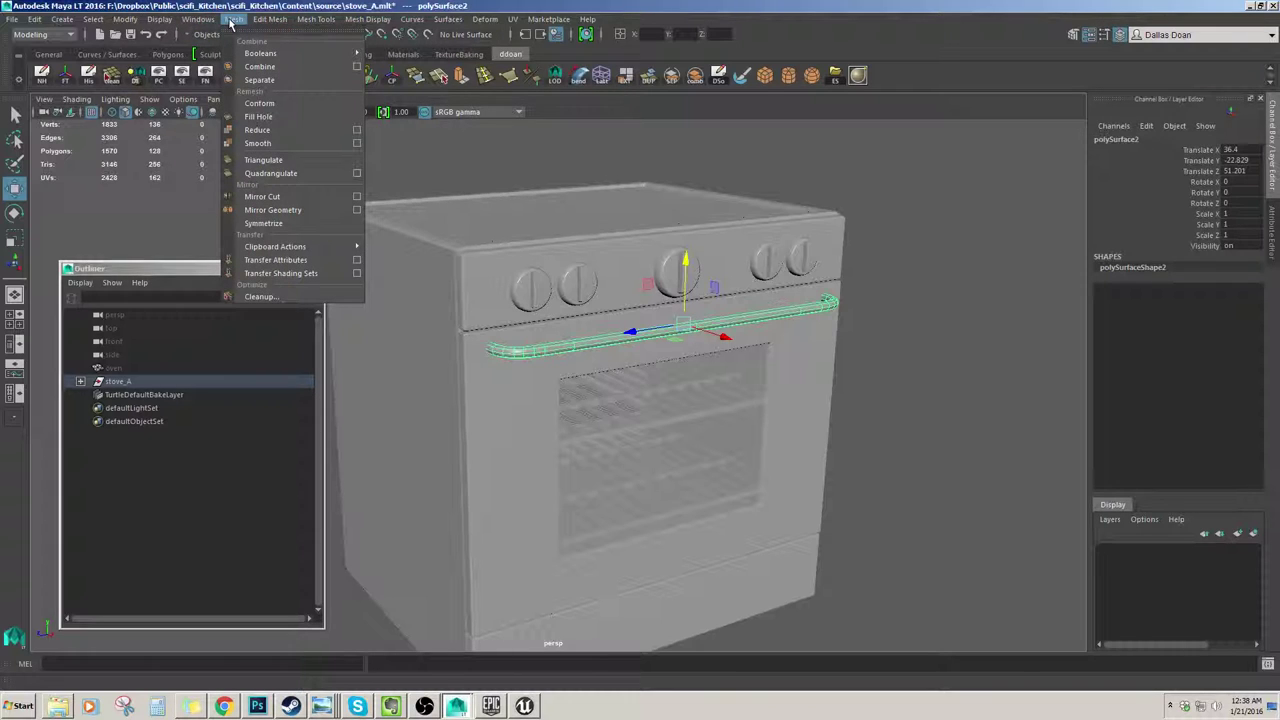
mouse_move(262, 22)
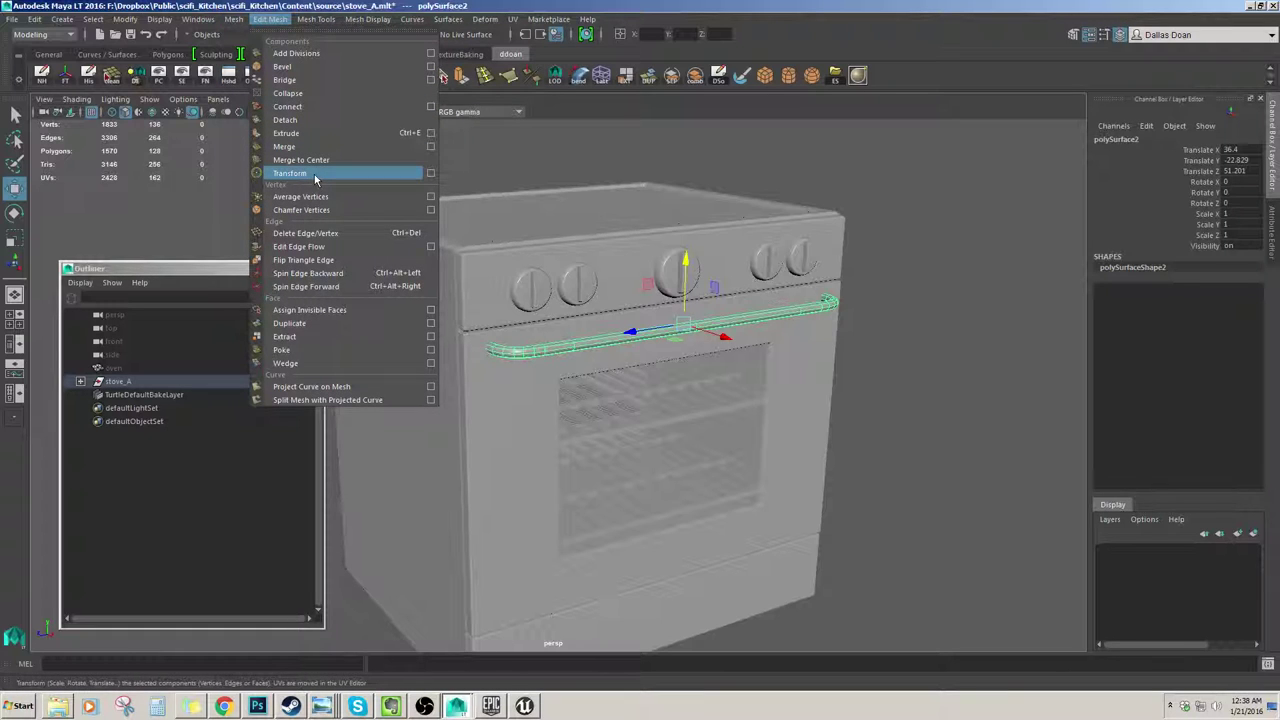
left_click(688, 157)
left_click(677, 325)
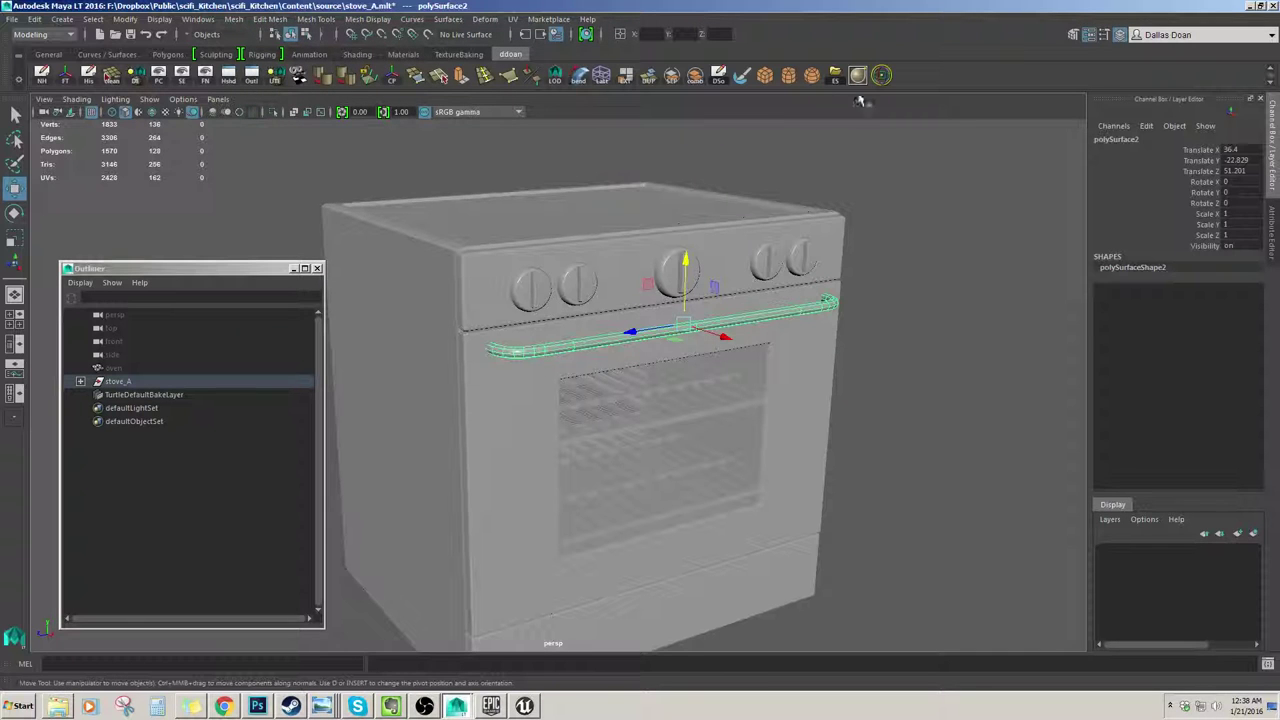
Step: Apply Transform to the handle's vertices, try moving them along the local axis, and undo the moves
left_click(881, 78)
mouse_move(883, 277)
left_mouse_down("alt")
mouse_move(901, 281)
mouse_move(890, 230)
mouse_move(880, 271)
left_mouse_up("alt")
key("ctrl+z")
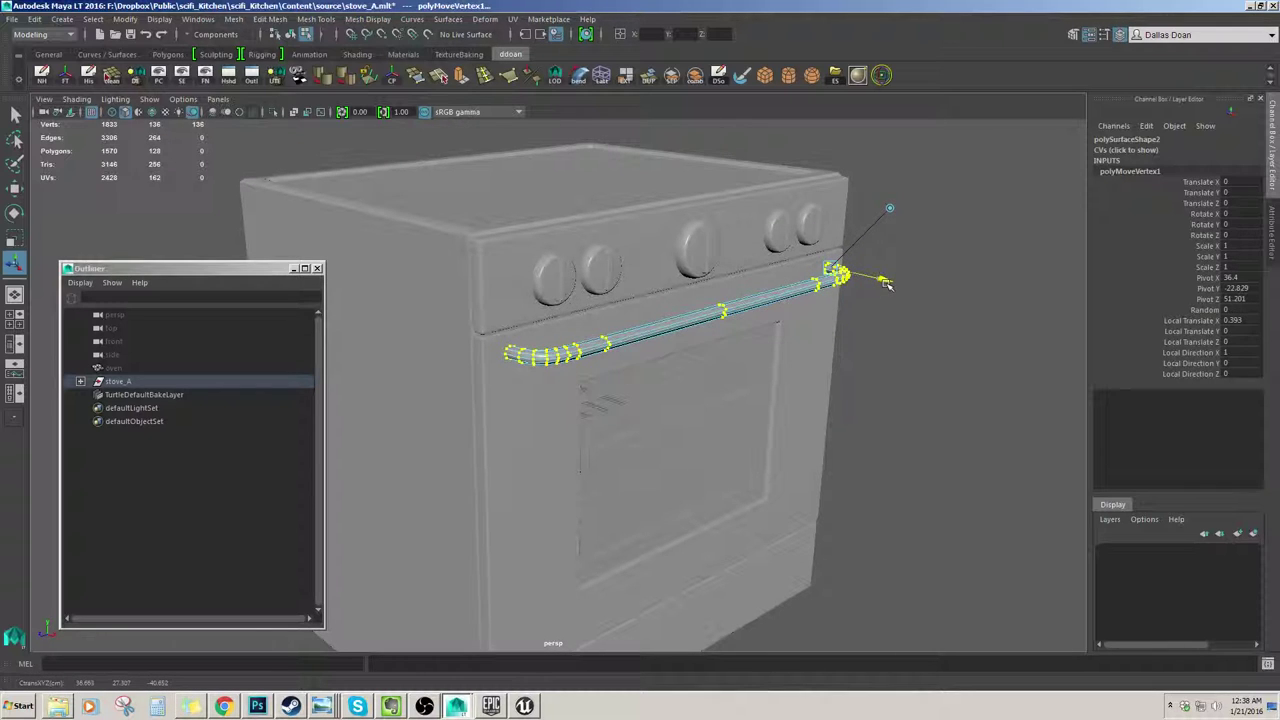
left_click_drag(887, 284, 891, 262)
key("ctrl+z")
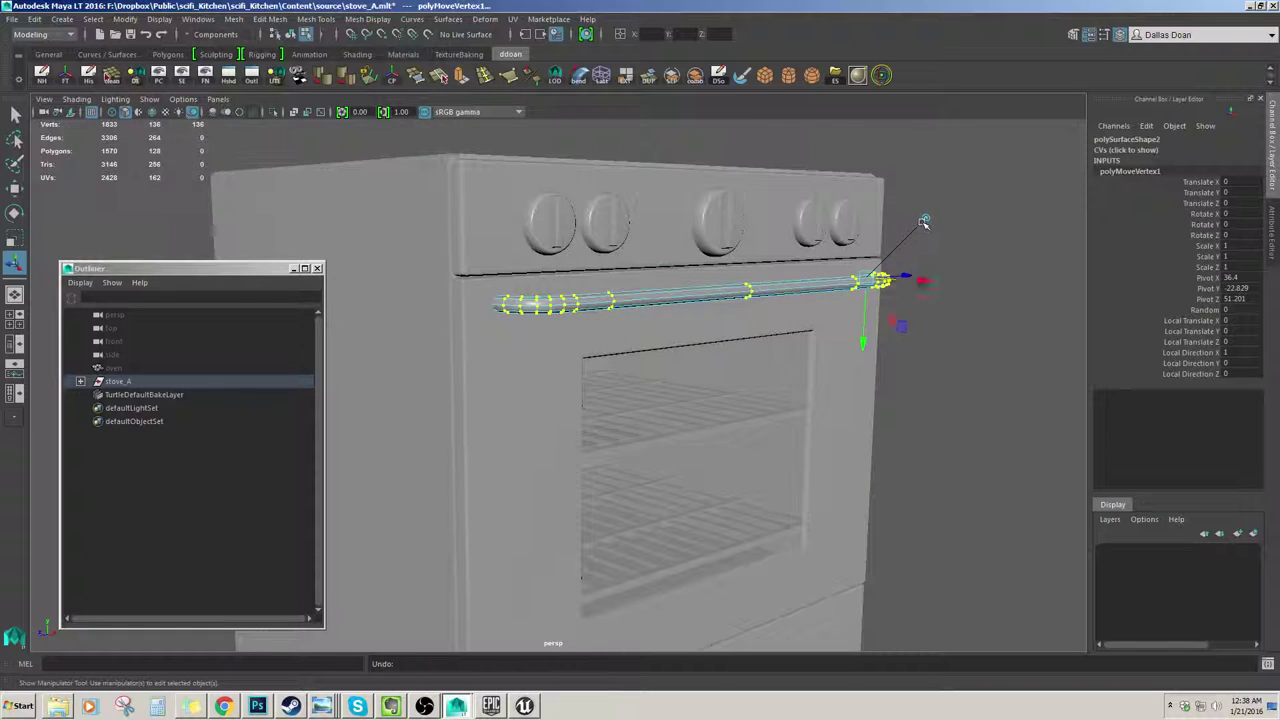
Step: Try moving the handle's vertices with the world-oriented transform manipulator, undo it, and return to local orientation
left_click_drag(807, 260, 729, 291, "alt")
right_click_drag(729, 291, 711, 283, "alt")
left_click_drag(711, 283, 694, 414, "alt")
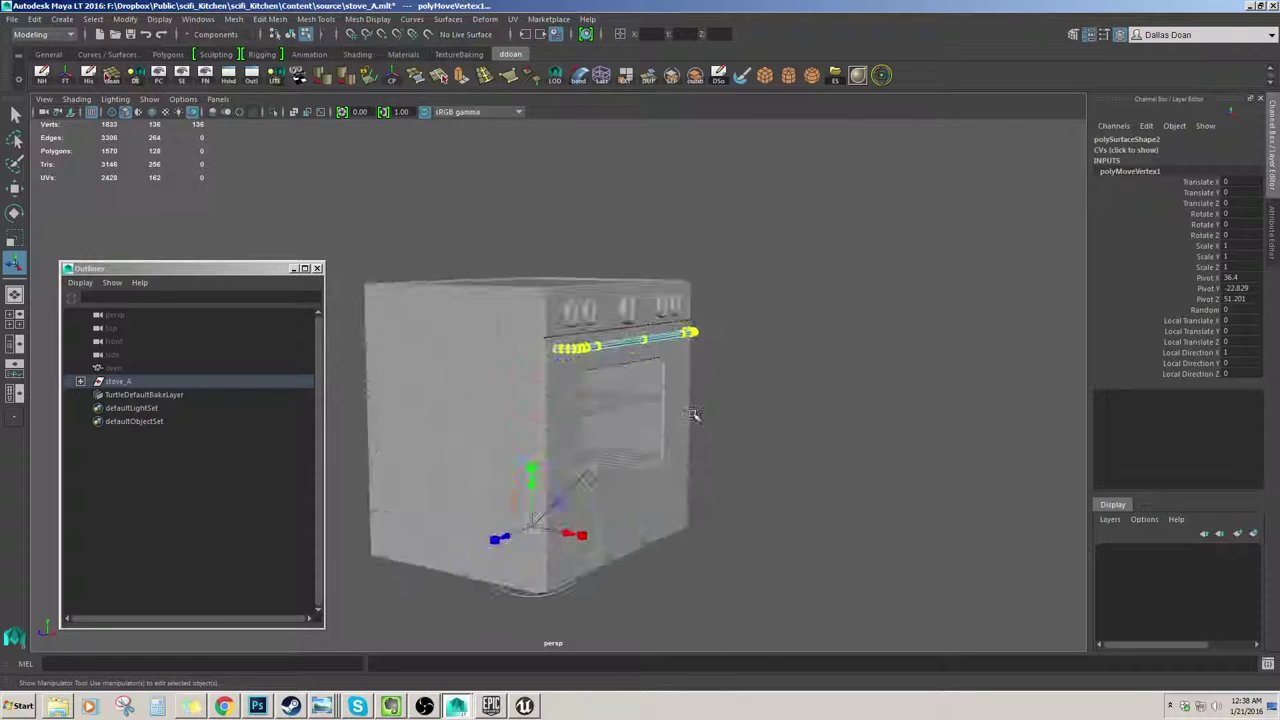
middle_click_drag(694, 414, 699, 346, "alt")
left_click_drag(699, 346, 682, 374, "alt")
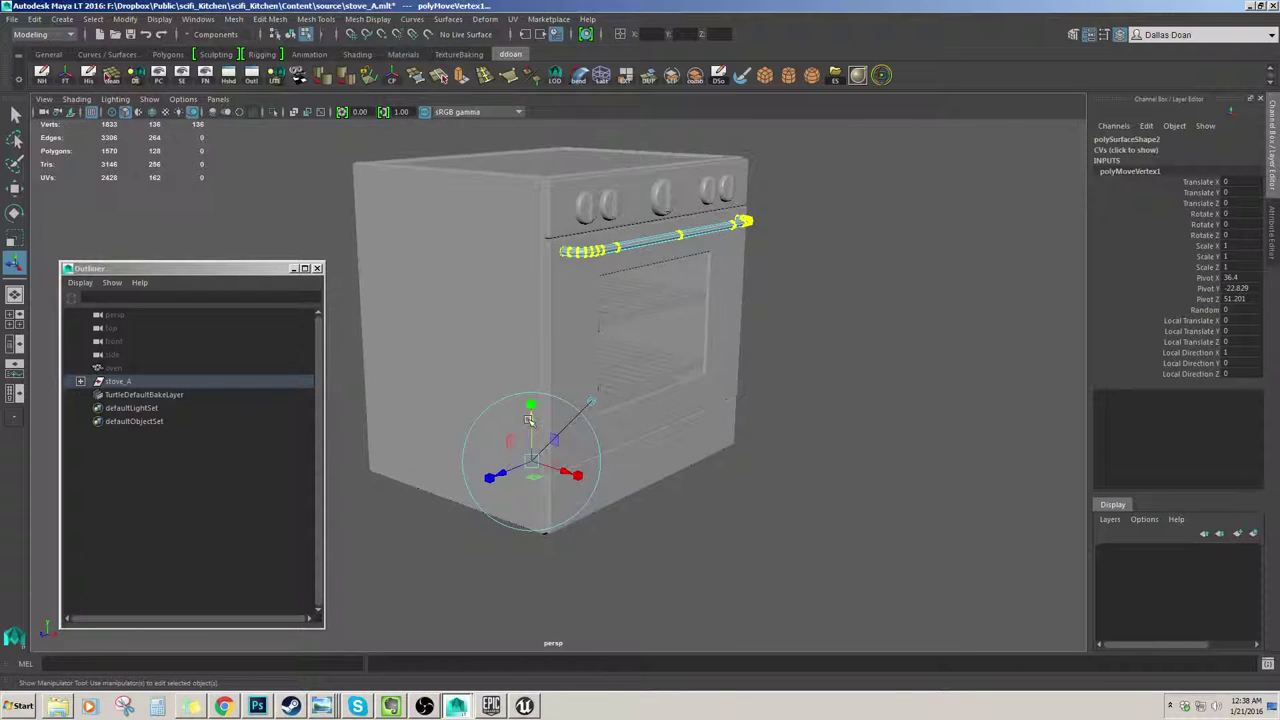
left_click_drag(528, 420, 531, 417)
key("ctrl+z")
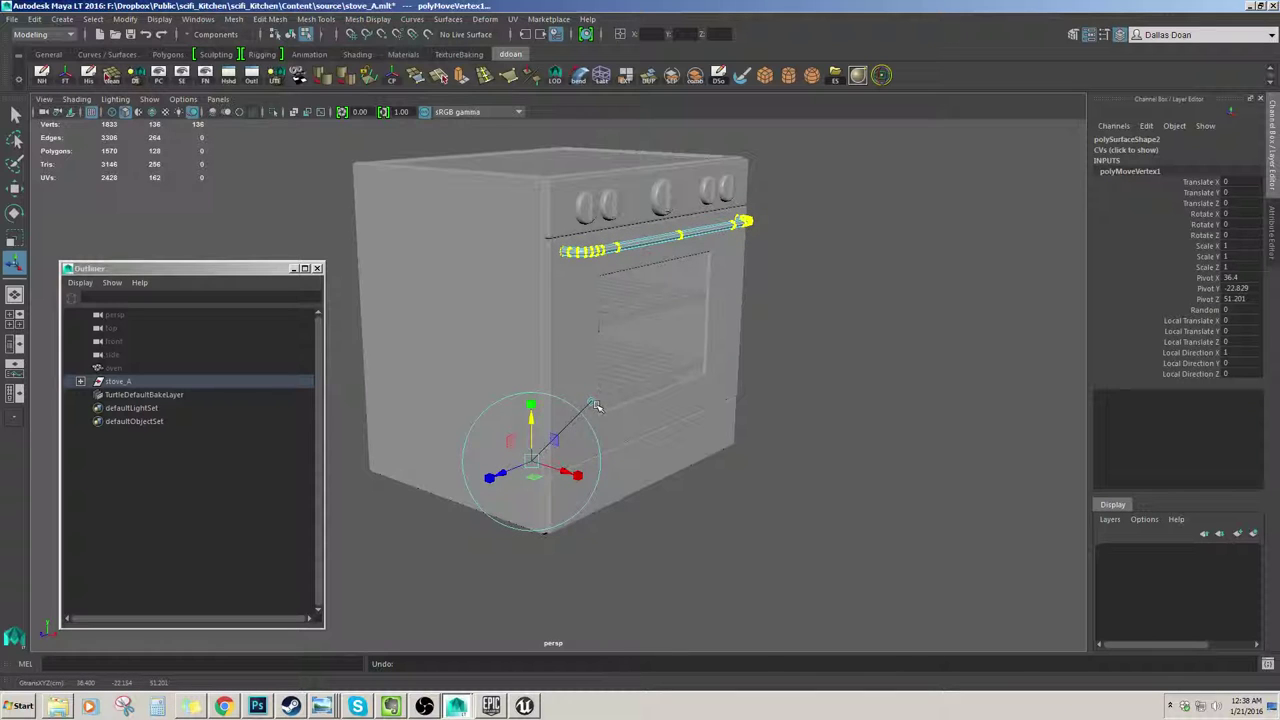
left_click(592, 403)
right_click_drag(600, 390, 645, 365, "alt")
left_click_drag(645, 365, 630, 322, "alt")
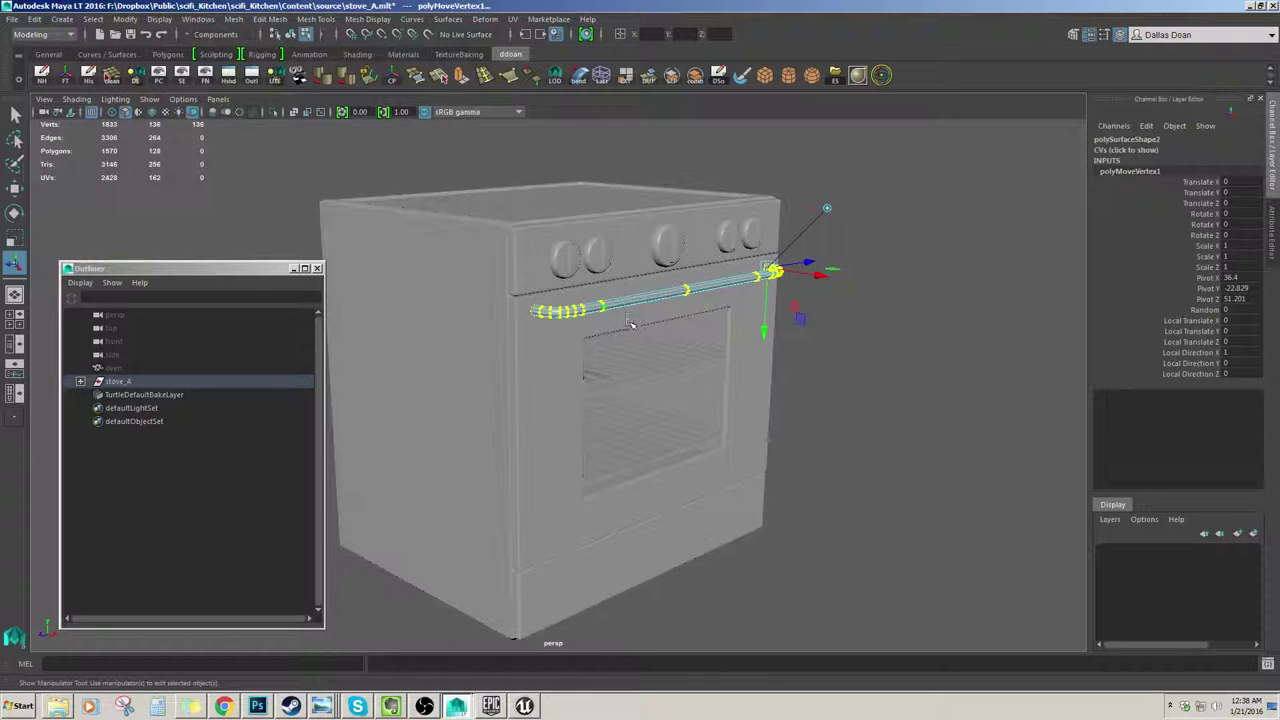
Step: Convert the handle selection to faces and thicken it with Transform, using a Local Translate Z of about 0.669
right_click_drag(630, 322, 788, 380, "alt")
key("ctrl+F11")
left_click_drag(788, 380, 756, 399, "alt")
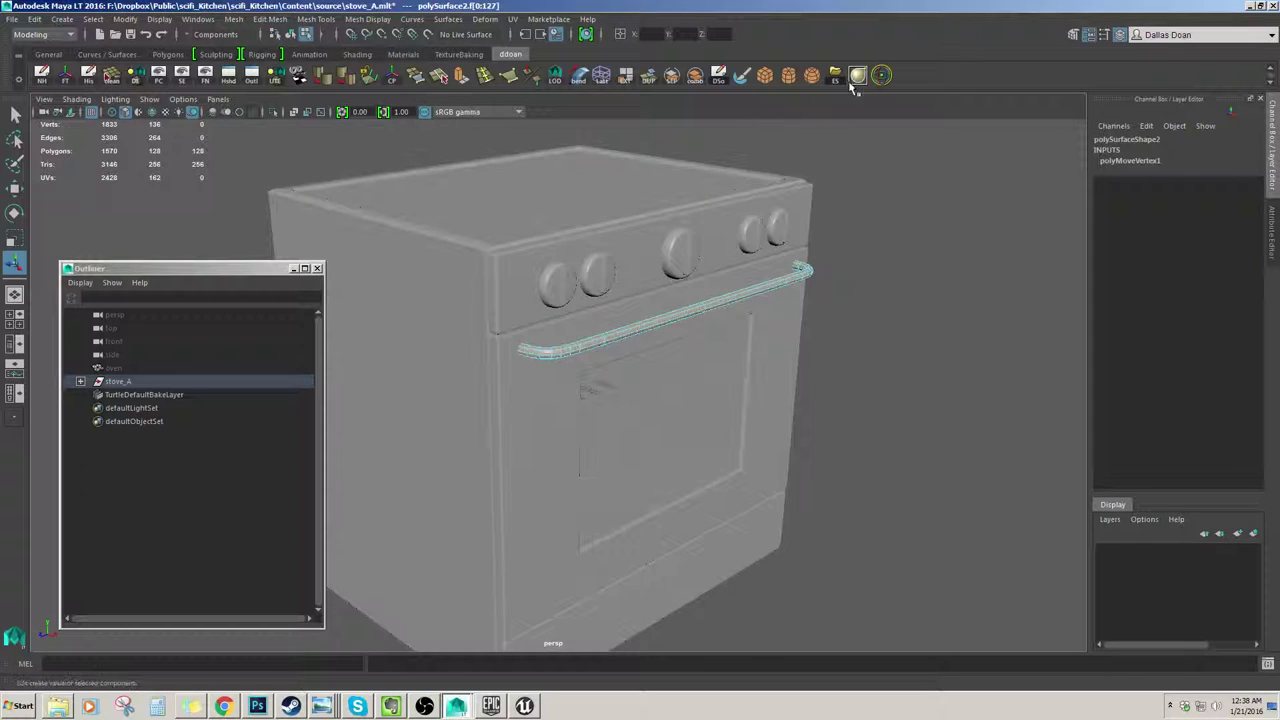
left_click(881, 76)
middle_click_drag(869, 260, 818, 304, "alt")
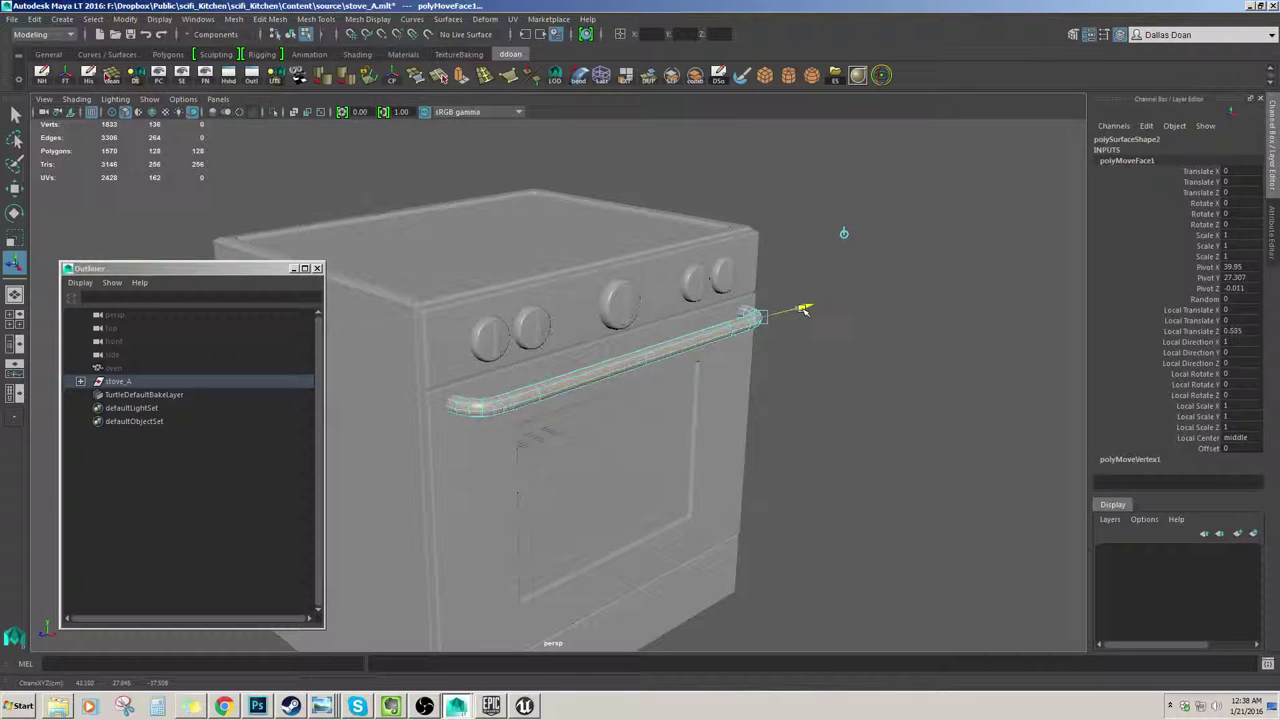
middle_click_drag(804, 310, 780, 340, "alt")
left_click_drag(745, 352, 850, 370, "alt")
right_click_drag(850, 370, 803, 283, "alt")
left_click_drag(803, 283, 874, 229, "alt")
right_click_drag(874, 229, 1014, 194, "alt")
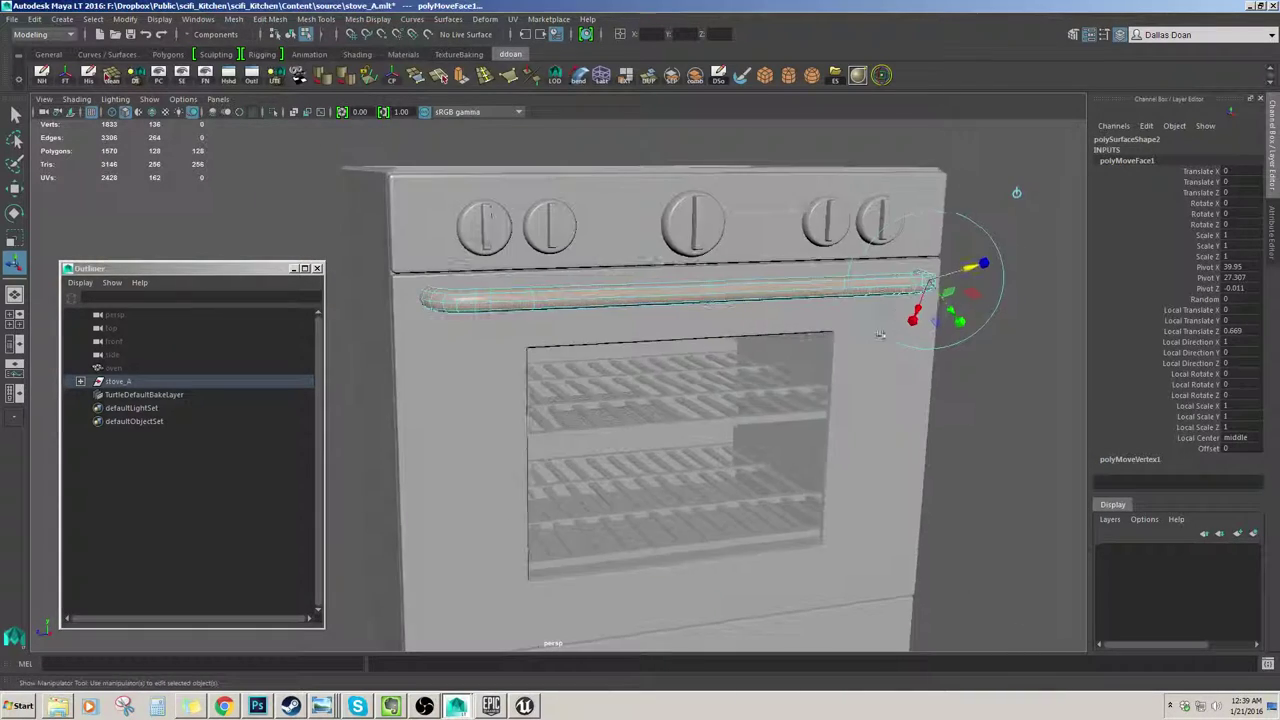
key("w")
right_click_drag(606, 378, 645, 342)
left_click_drag(645, 342, 755, 385, "alt")
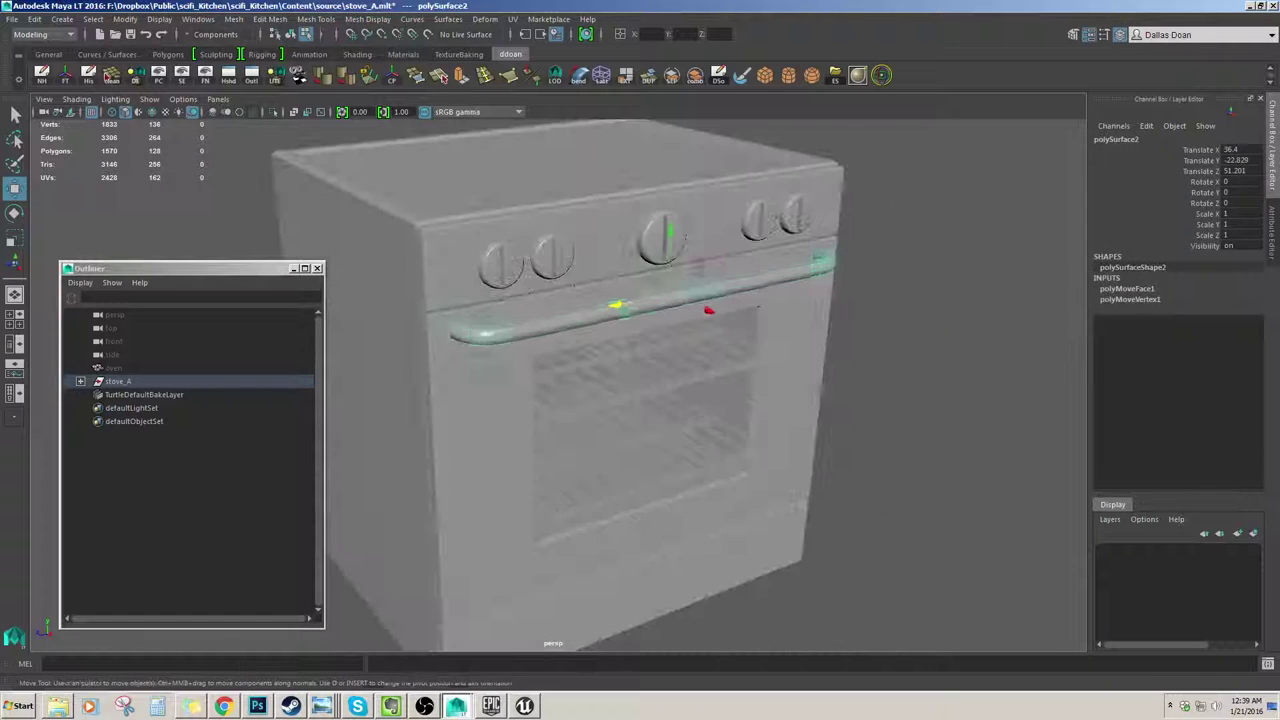
Step: Select the handle and the oven door frame as objects and group them within the StovePieces hierarchy
left_click(880, 385)
right_click_drag(880, 385, 709, 375, "alt")
left_click_drag(709, 375, 748, 350, "alt")
left_click(543, 357)
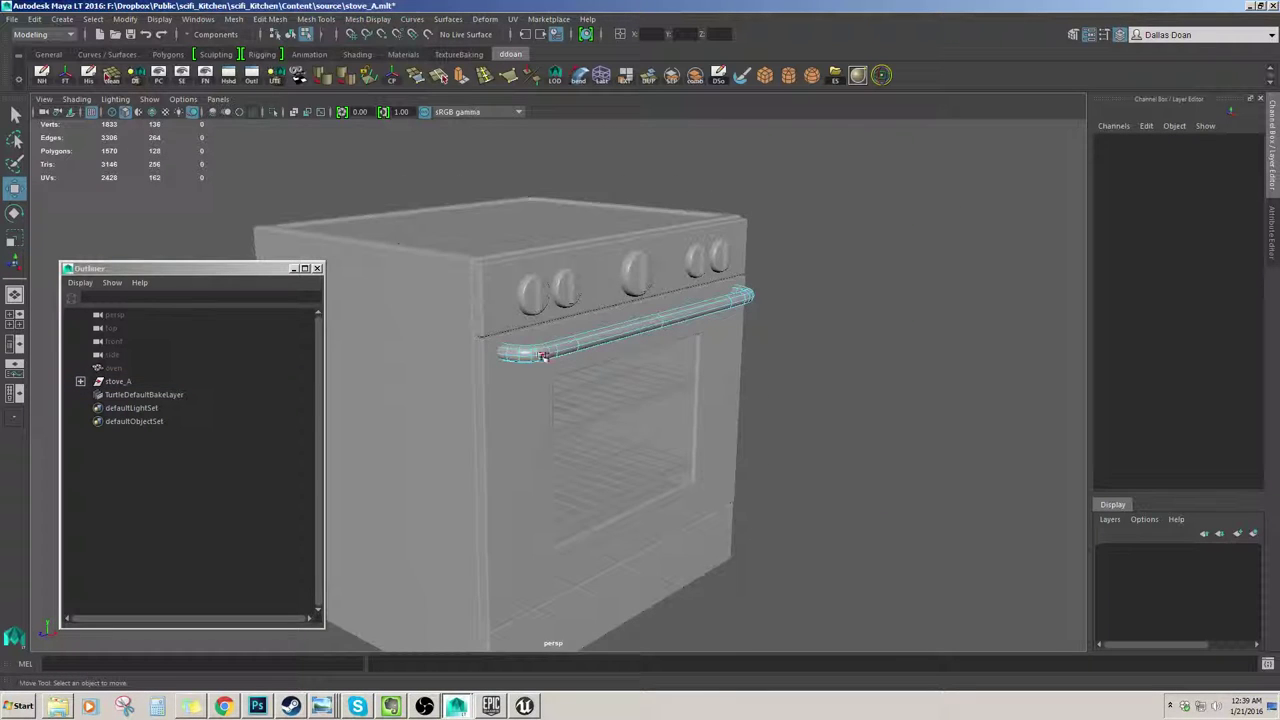
key("F8")
left_click(503, 387, "shift")
left_click_drag(503, 387, 651, 391, "alt")
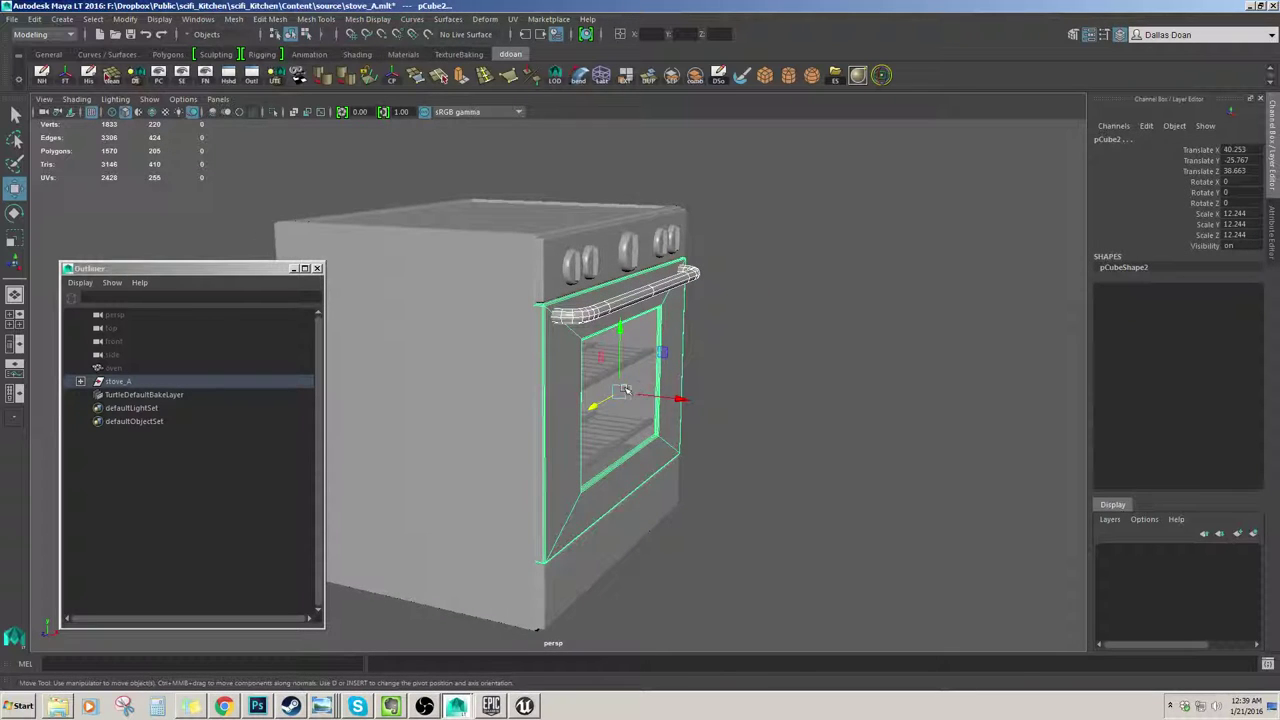
left_click(87, 385)
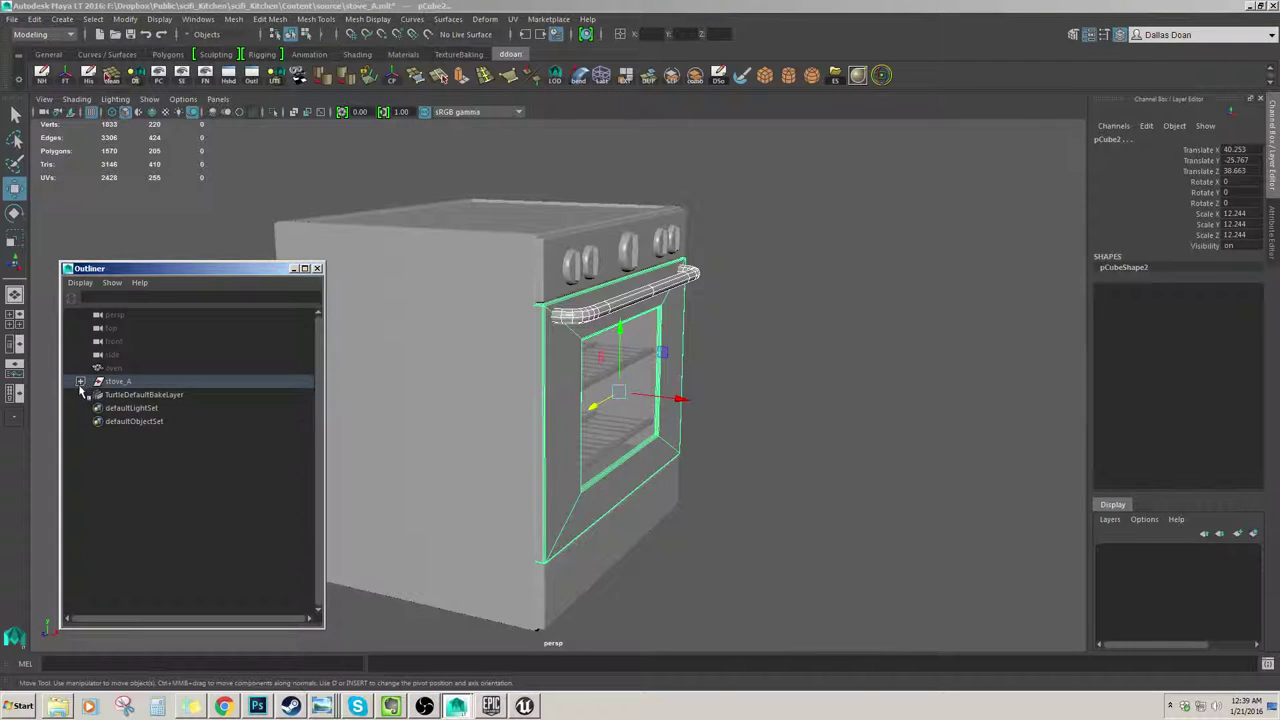
left_click(80, 382)
left_click(93, 395)
key("ctrl+g")
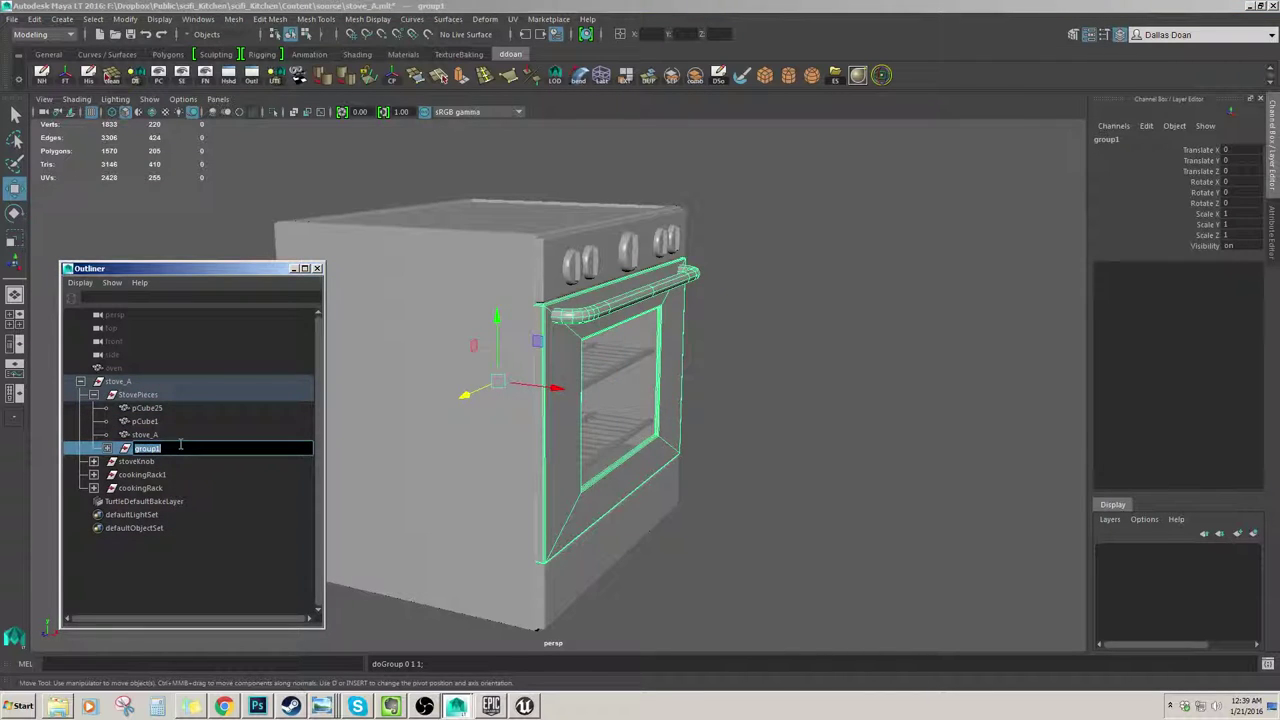
Step: Rename the new group stoveDoor
left_click(181, 445)
type("stoveDoor")
key("Return")
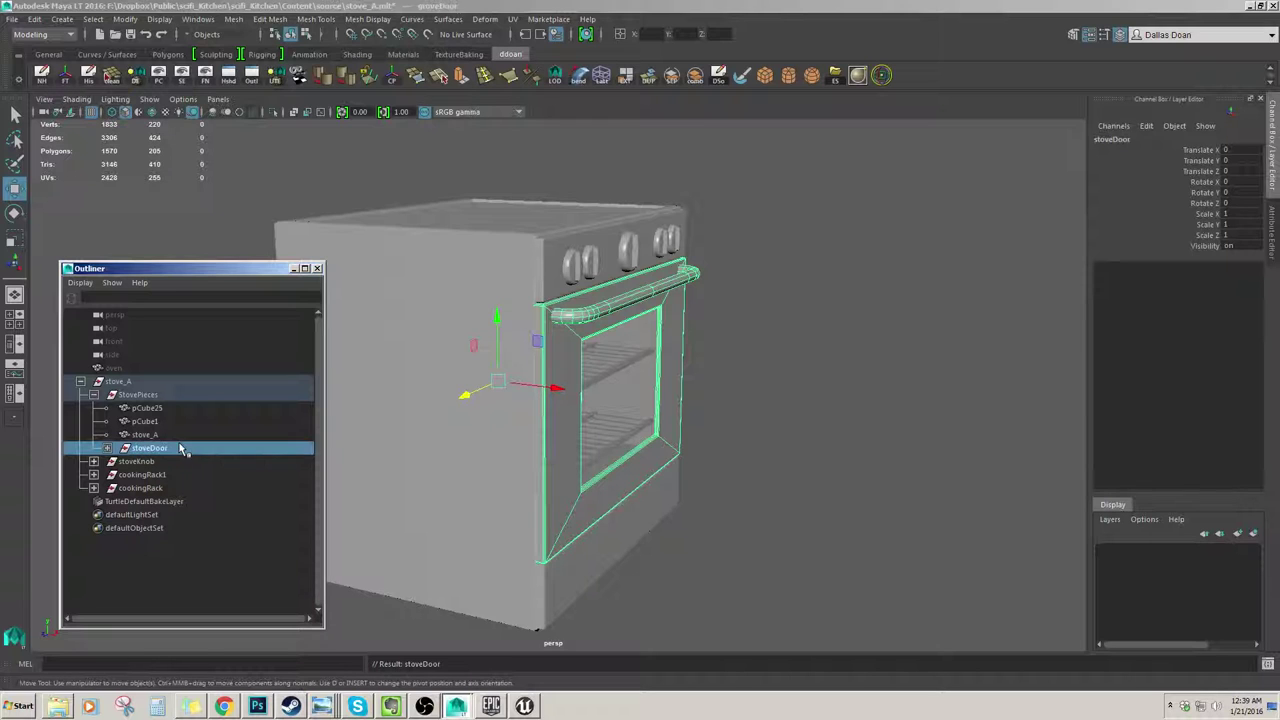
Step: Snap the stoveDoor group's pivot to the door's lower back corner and check its placement in wireframe
right_click_drag(625, 336, 601, 374, "alt")
left_click_drag(601, 374, 650, 317, "alt")
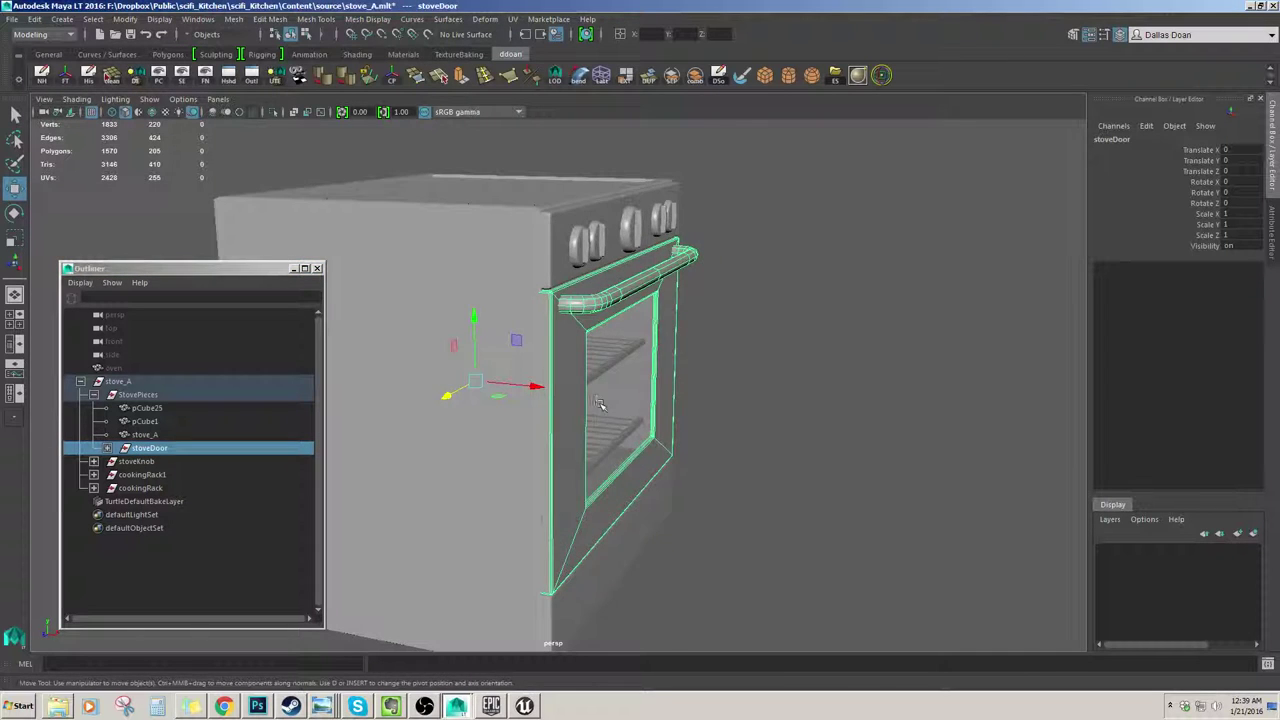
left_click_drag(598, 403, 602, 336, "alt")
left_click_drag(519, 308, 535, 402)
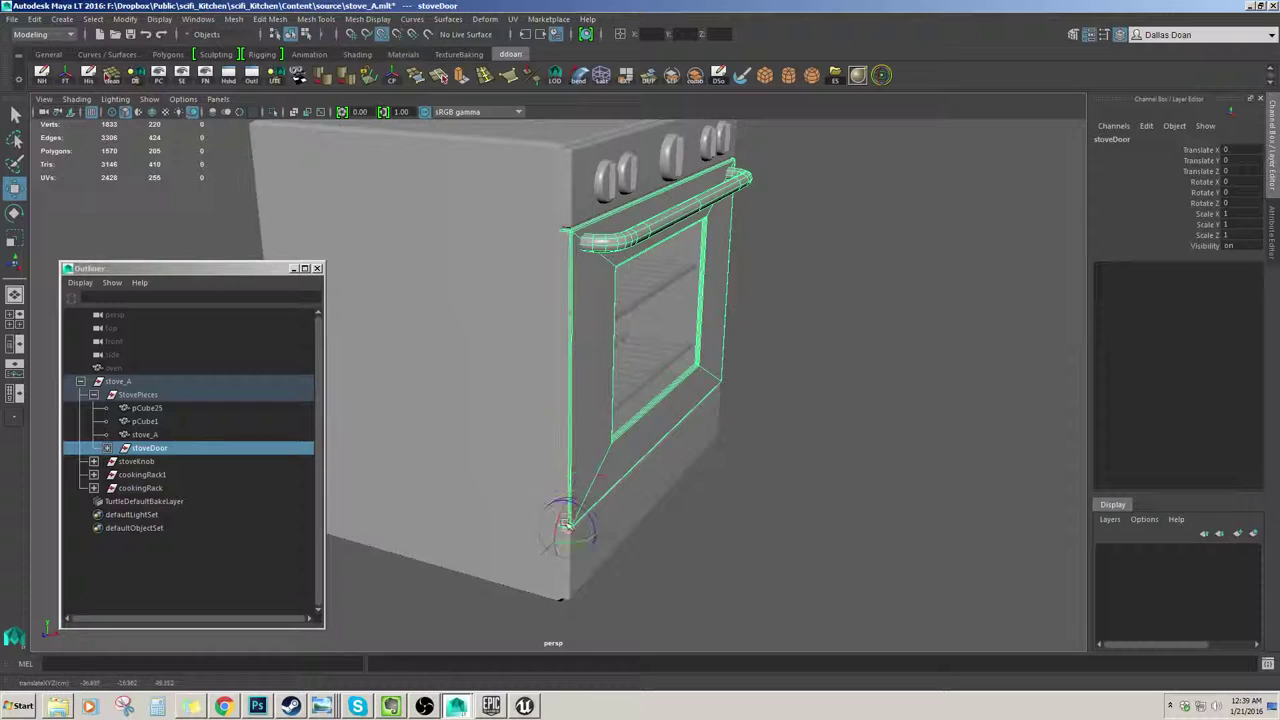
key("4")
middle_click_drag(597, 497, 623, 451, "alt")
right_click_drag(623, 451, 630, 535, "alt")
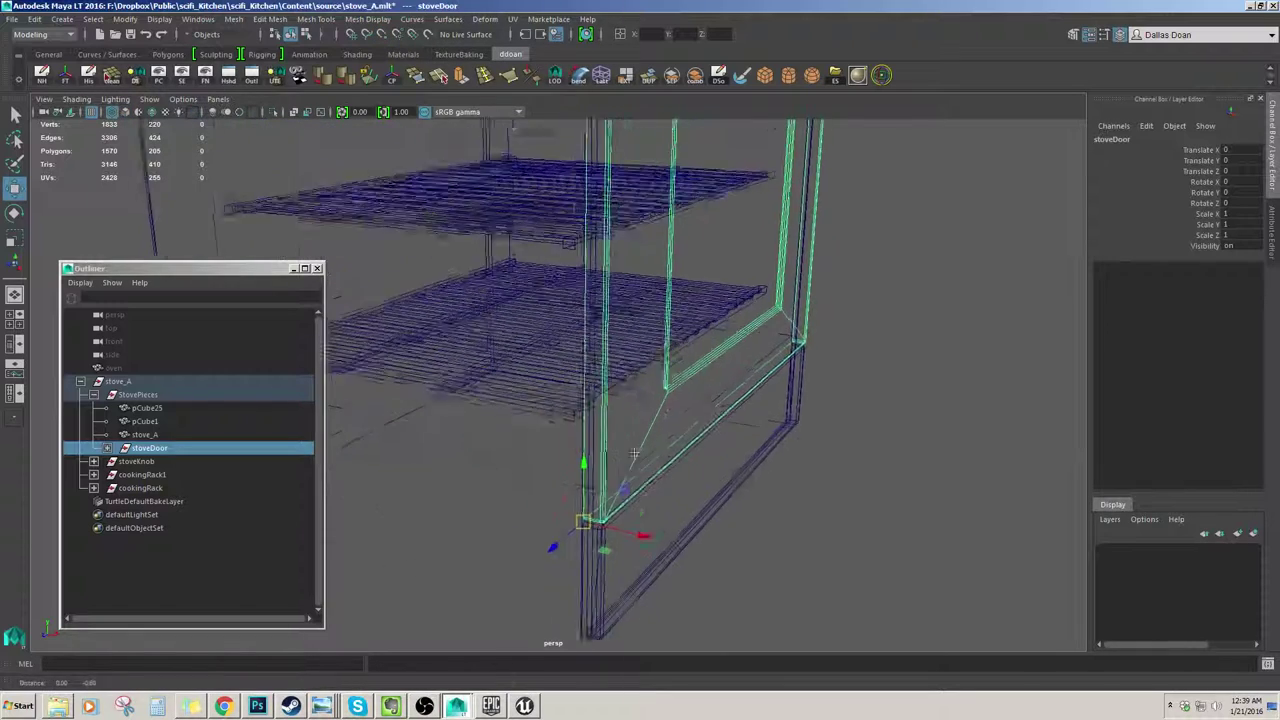
middle_click_drag(630, 535, 640, 488, "alt")
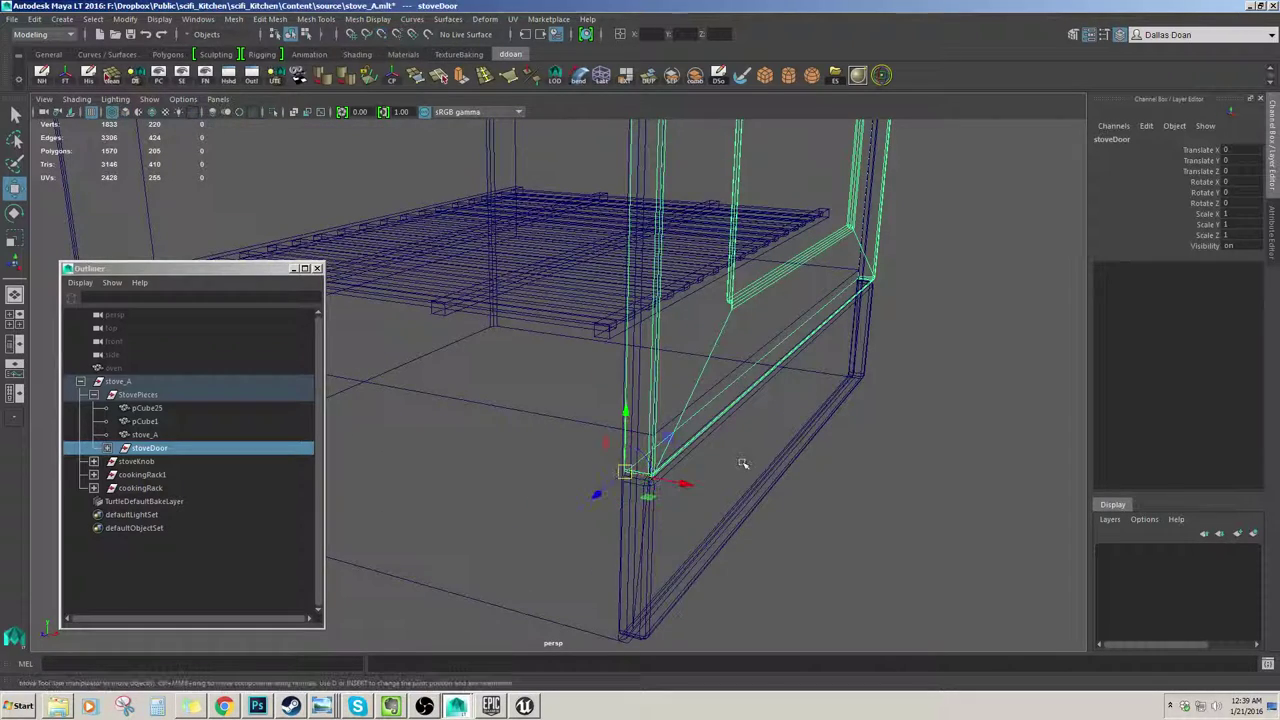
mouse_move(743, 462)
left_mouse_down("alt")
mouse_move(717, 452)
mouse_move(708, 412)
left_mouse_up("alt")
key("5")
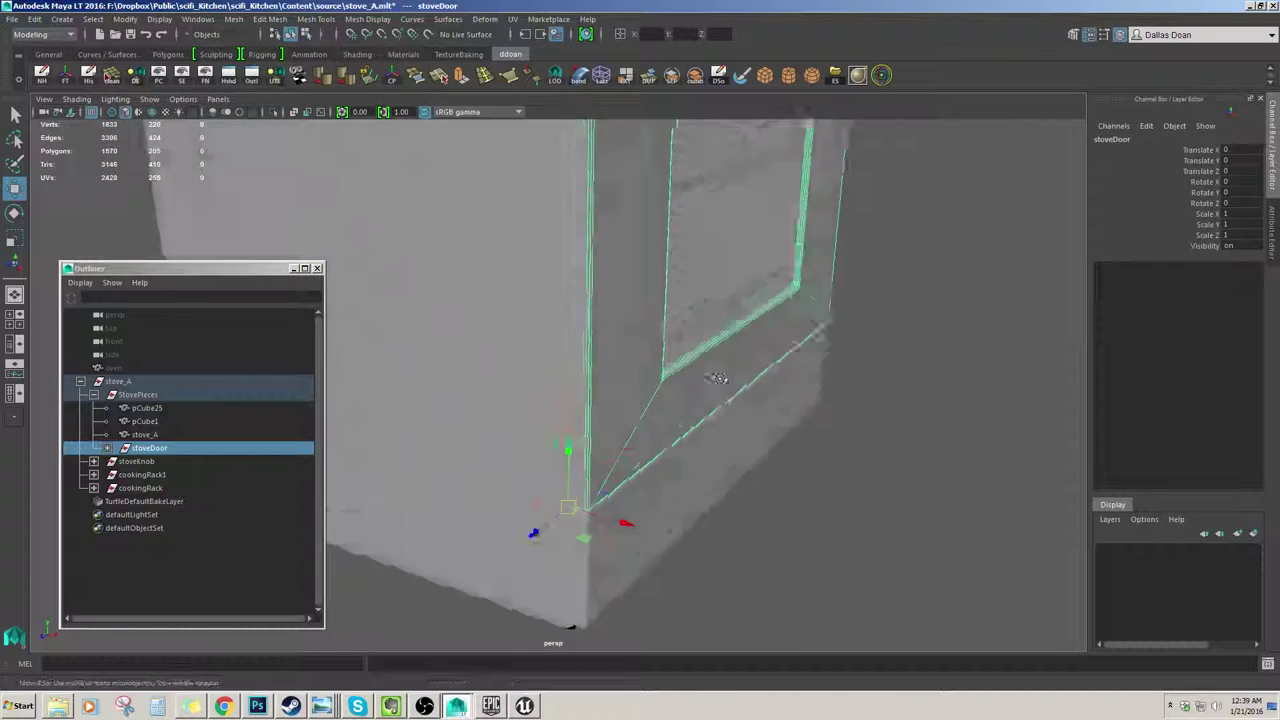
Step: Test the stoveDoor group's swing by rotating it open about its lower pivot, undoing each trial rotation
right_click_drag(708, 412, 694, 449, "alt")
key("e")
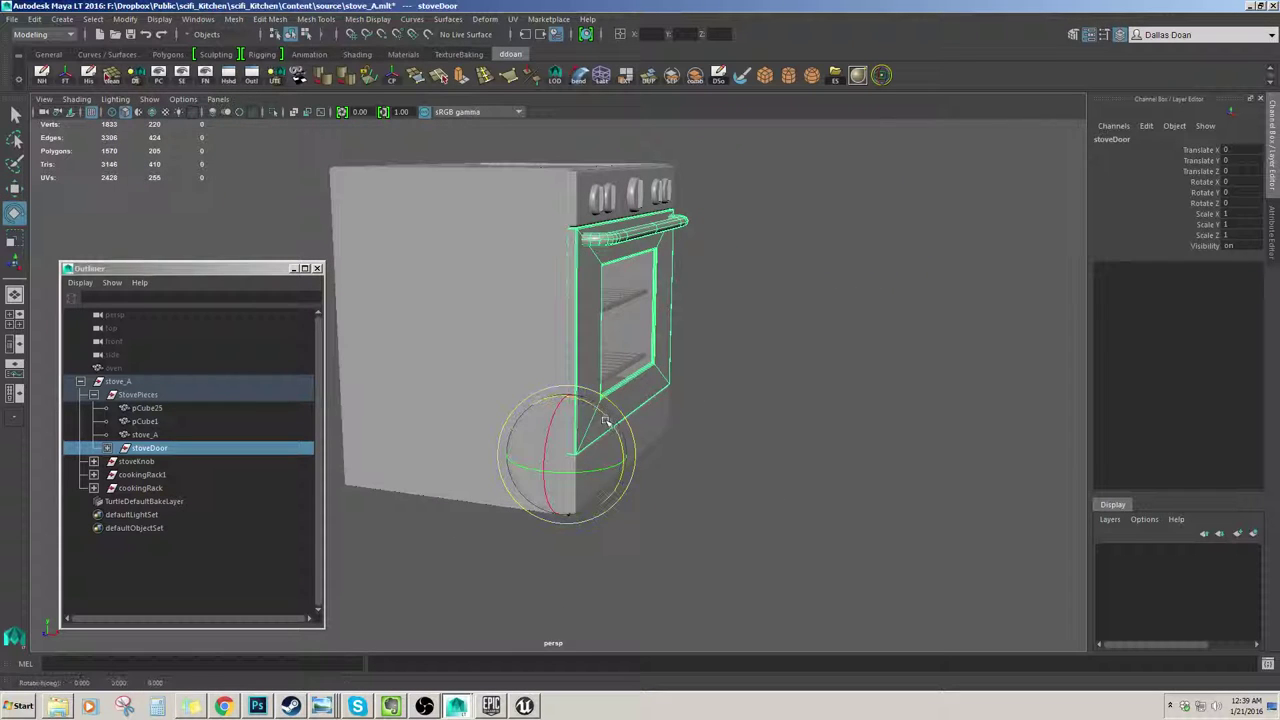
left_click_drag(611, 432, 627, 469)
mouse_move(736, 392)
left_mouse_down("alt")
mouse_move(797, 423)
mouse_move(712, 385)
left_mouse_up("alt")
key("ctrl+z")
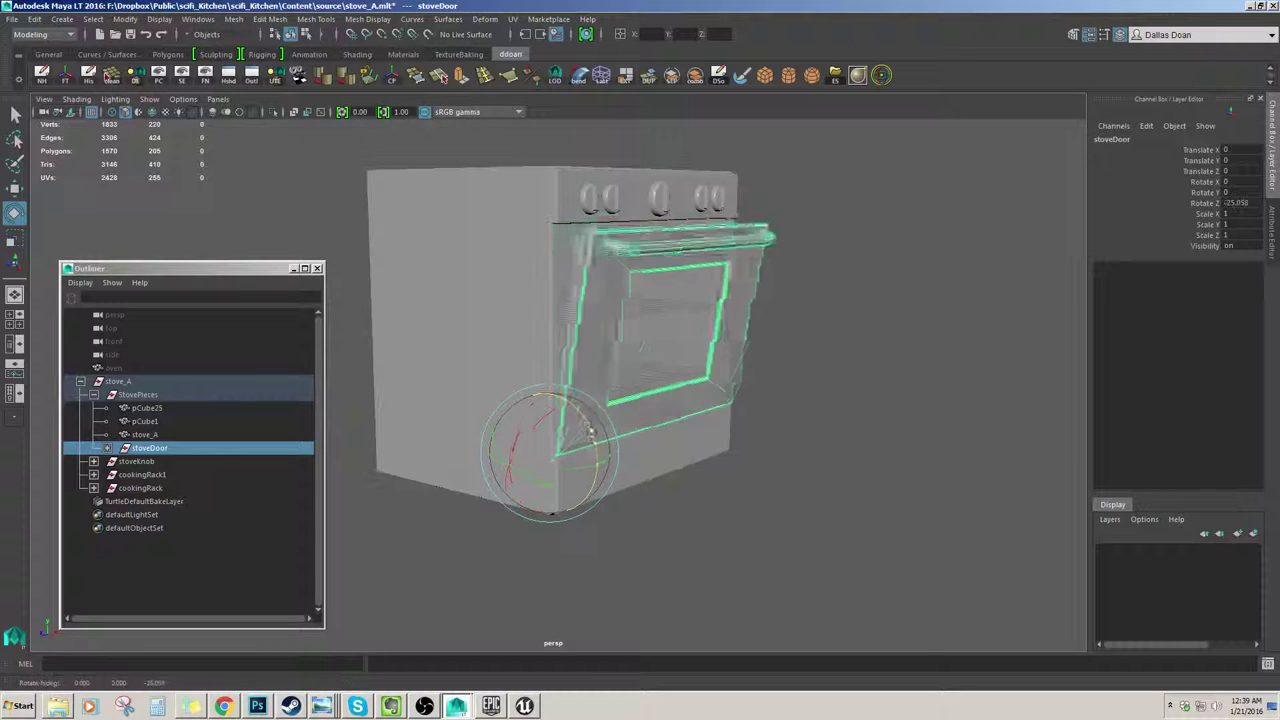
left_click_drag(590, 432, 587, 496)
left_click_drag(644, 420, 475, 347, "alt")
key("ctrl+z")
Step: Select the oven door frame mesh and examine its thickness and the inner edges around the window
left_click(736, 371)
scroll(740, 371, "up", 3)
right_click_drag(475, 347, 490, 350, "alt")
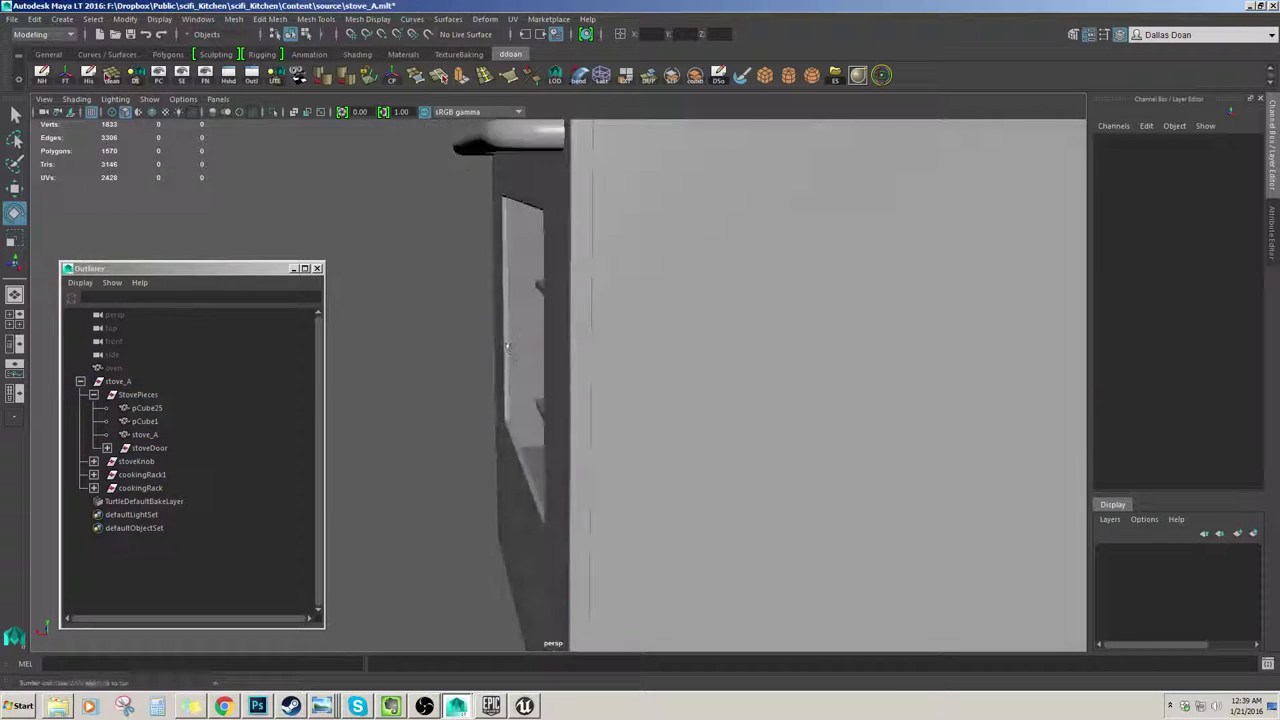
left_click_drag(508, 347, 800, 346, "alt")
left_click(558, 346)
left_click_drag(560, 346, 420, 356, "alt")
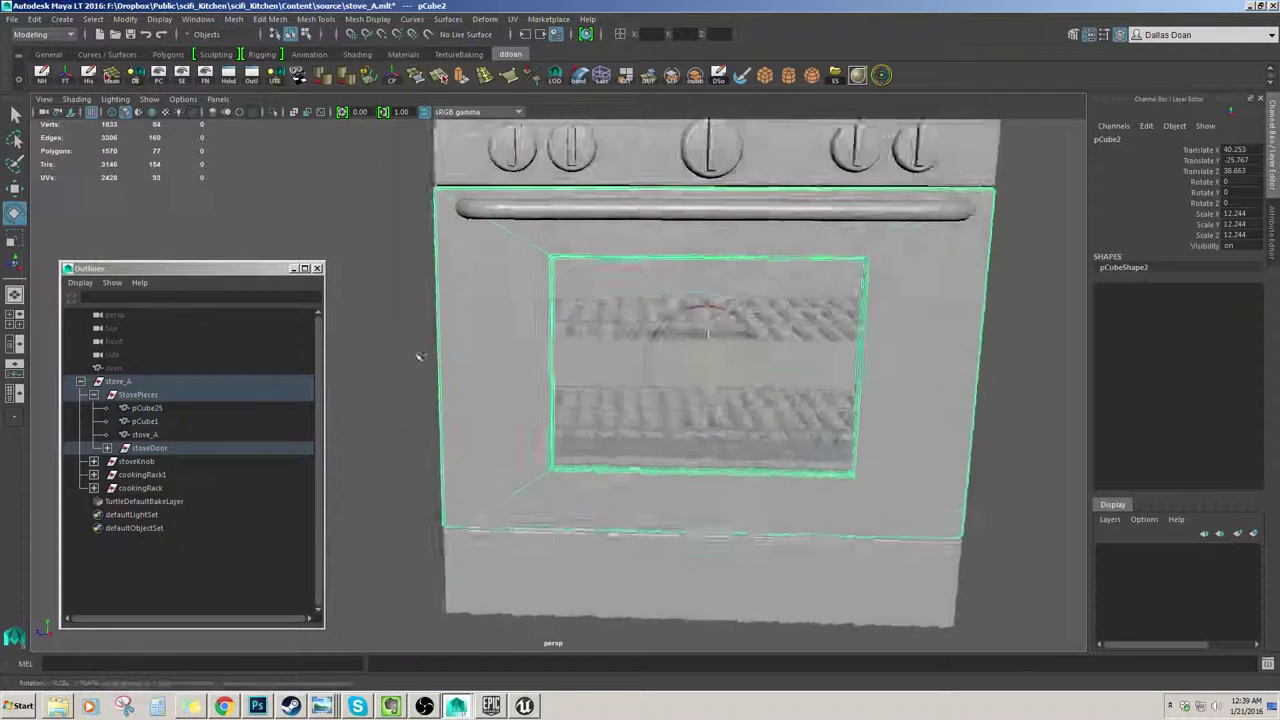
right_click_drag(420, 356, 500, 350, "alt")
left_click_drag(500, 350, 454, 329, "alt")
right_click_drag(454, 329, 507, 337, "alt")
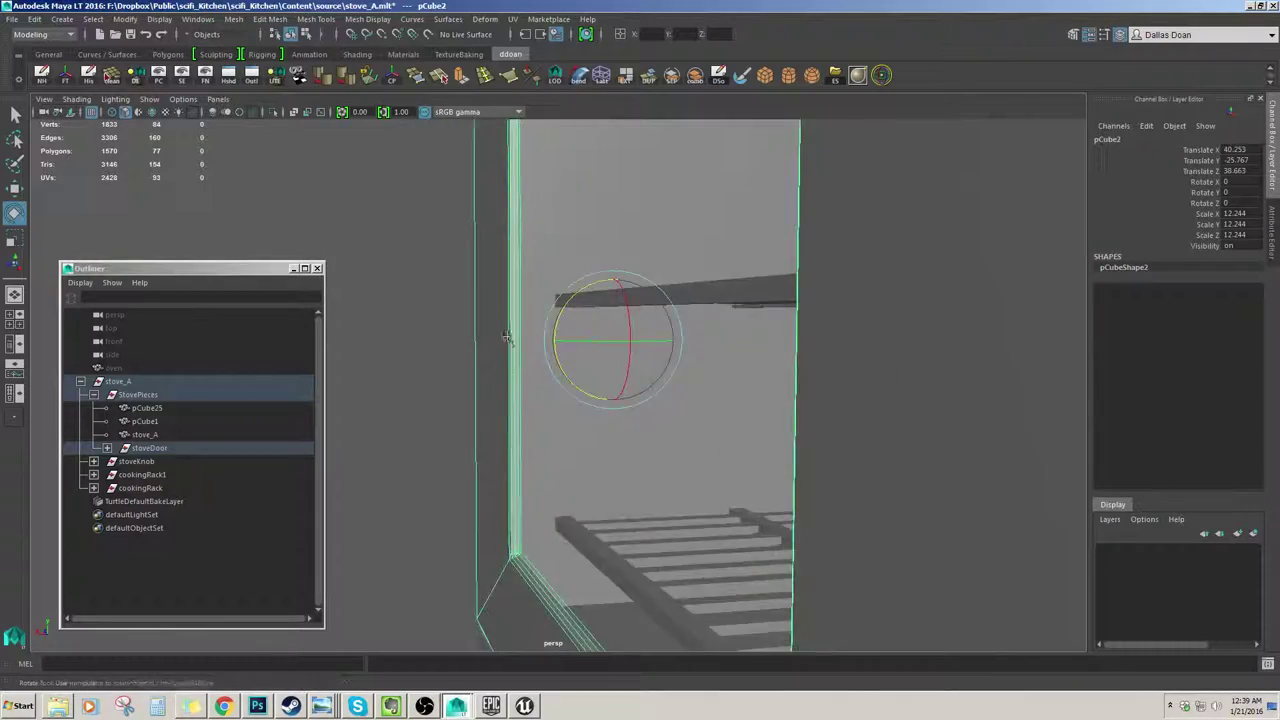
left_click_drag(507, 338, 566, 398, "alt")
right_click_drag(850, 420, 749, 423, "alt")
left_click_drag(749, 423, 581, 364, "alt")
left_click_drag(517, 251, 560, 318, "alt")
Step: Select the door's window pane face together with the thin bevel face along its top edge
key("F11")
left_click(549, 322)
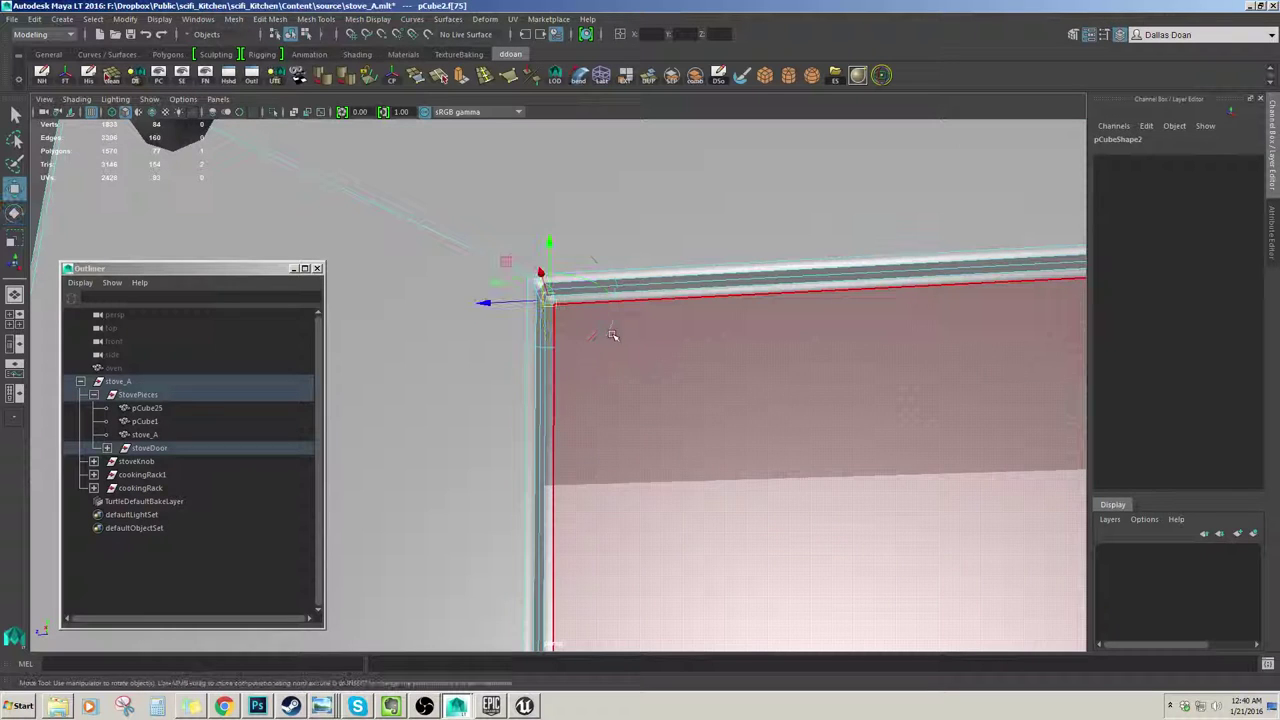
double_click(551, 349, "shift")
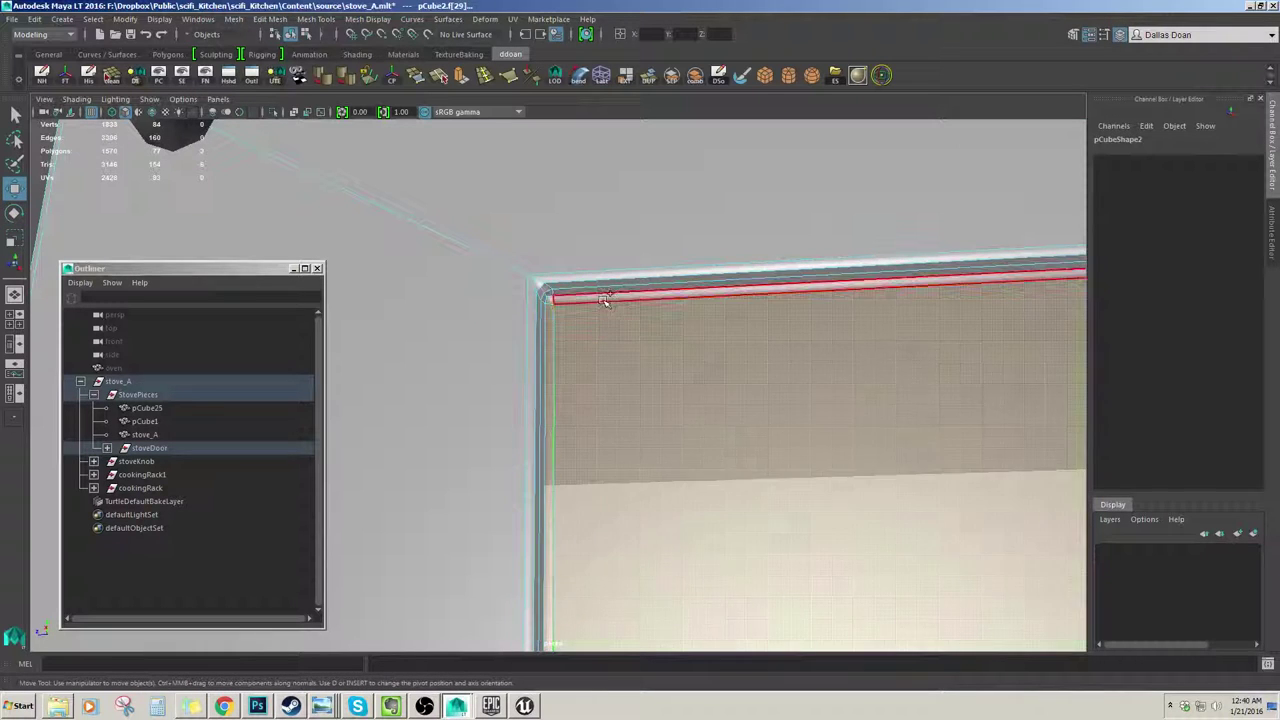
left_click(668, 362)
left_click_drag(668, 364, 490, 372, "alt")
right_click_drag(490, 372, 720, 355, "alt")
left_click_drag(720, 355, 494, 337, "alt")
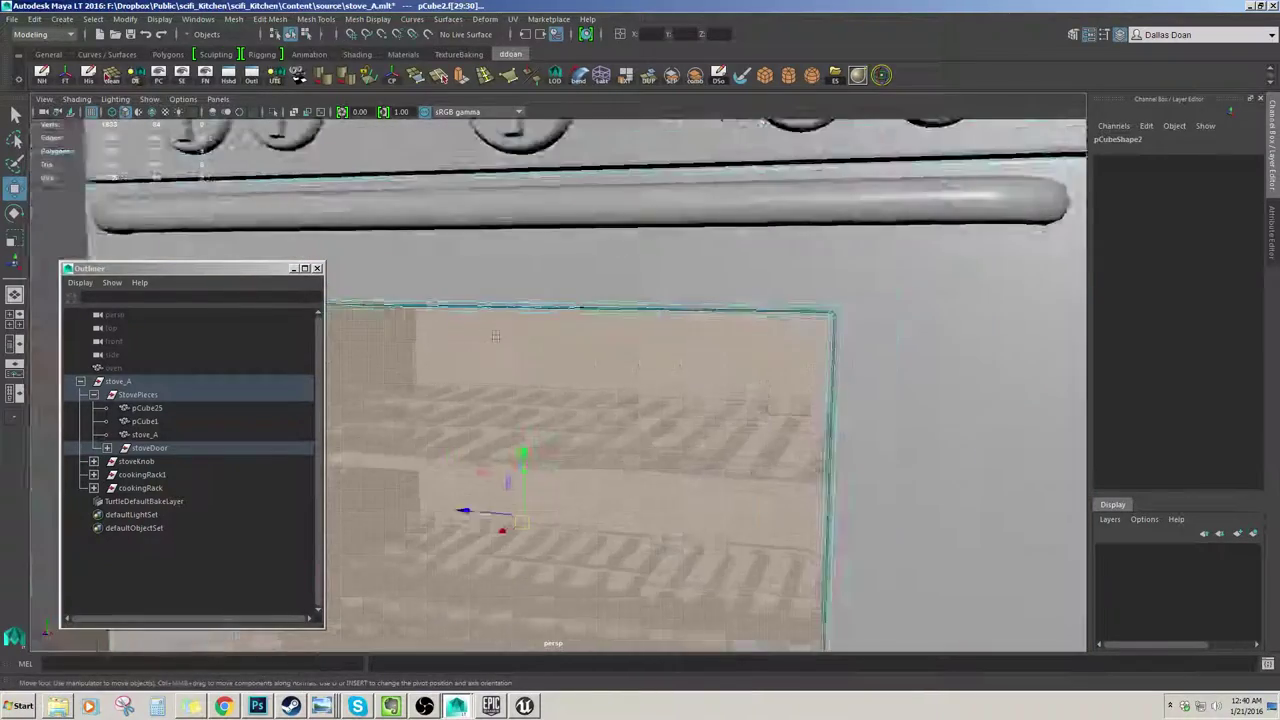
Step: Add the thin bevel and corner faces along the window's right side and bottom edge to the face selection
right_click_drag(494, 337, 571, 374, "alt")
left_click_drag(571, 374, 620, 376, "alt")
middle_click_drag(620, 376, 669, 394, "alt")
left_click_drag(669, 394, 603, 291, "alt")
right_click_drag(790, 440, 711, 466, "alt")
middle_click_drag(711, 466, 774, 230, "alt")
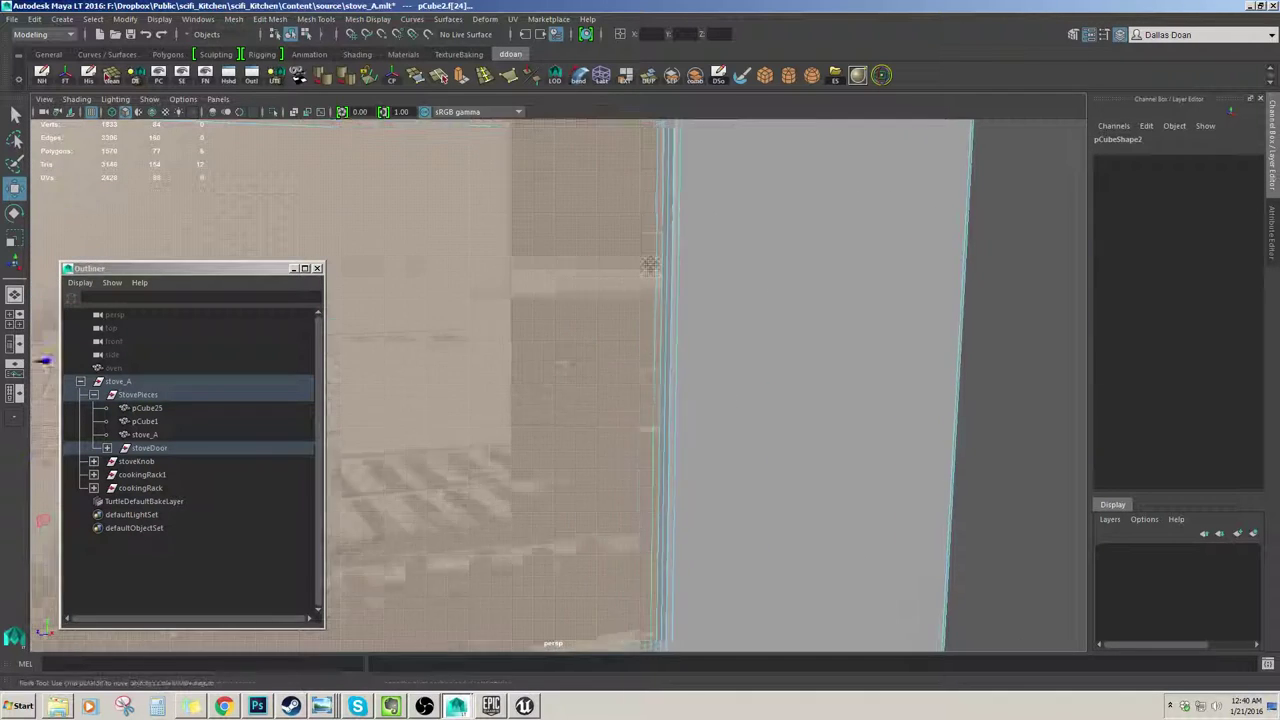
left_click_drag(774, 230, 754, 314, "alt")
right_click_drag(754, 314, 830, 345, "alt")
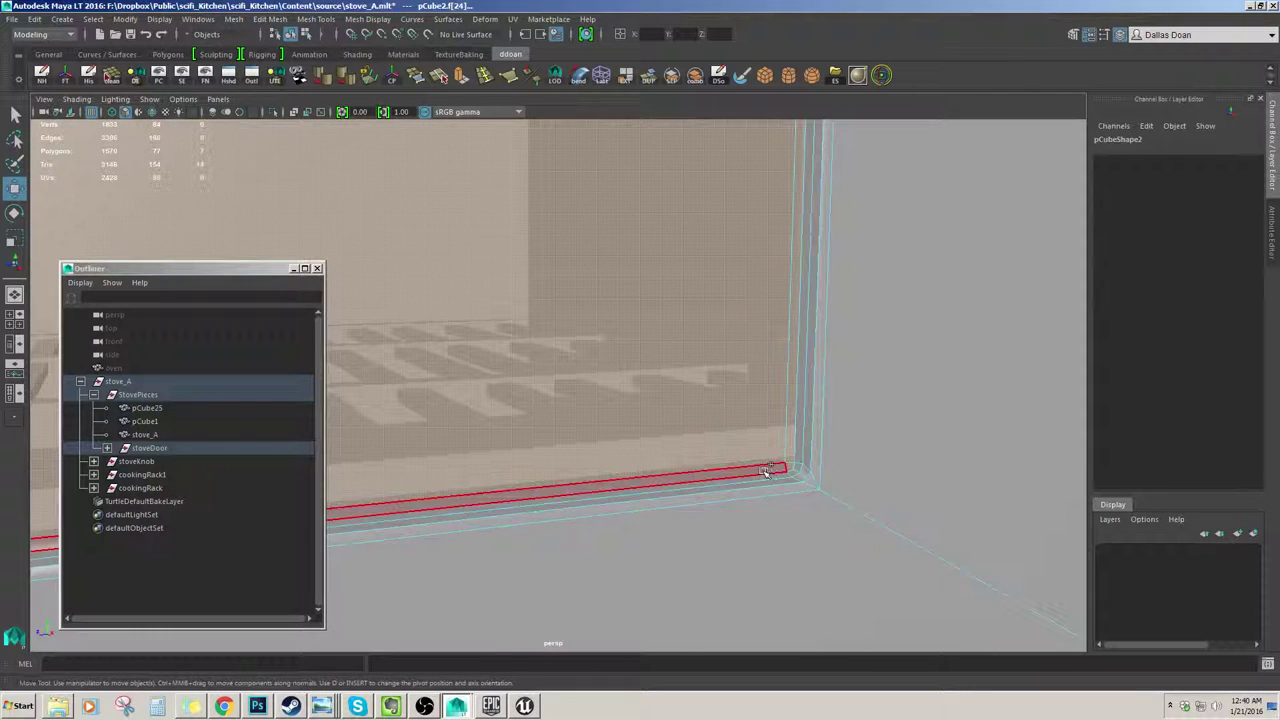
left_click(765, 470, "shift")
Step: Add the remaining bevel and corner faces on the window's left side to complete the pane selection
left_click_drag(765, 470, 580, 371, "alt")
middle_click_drag(580, 371, 960, 352, "alt")
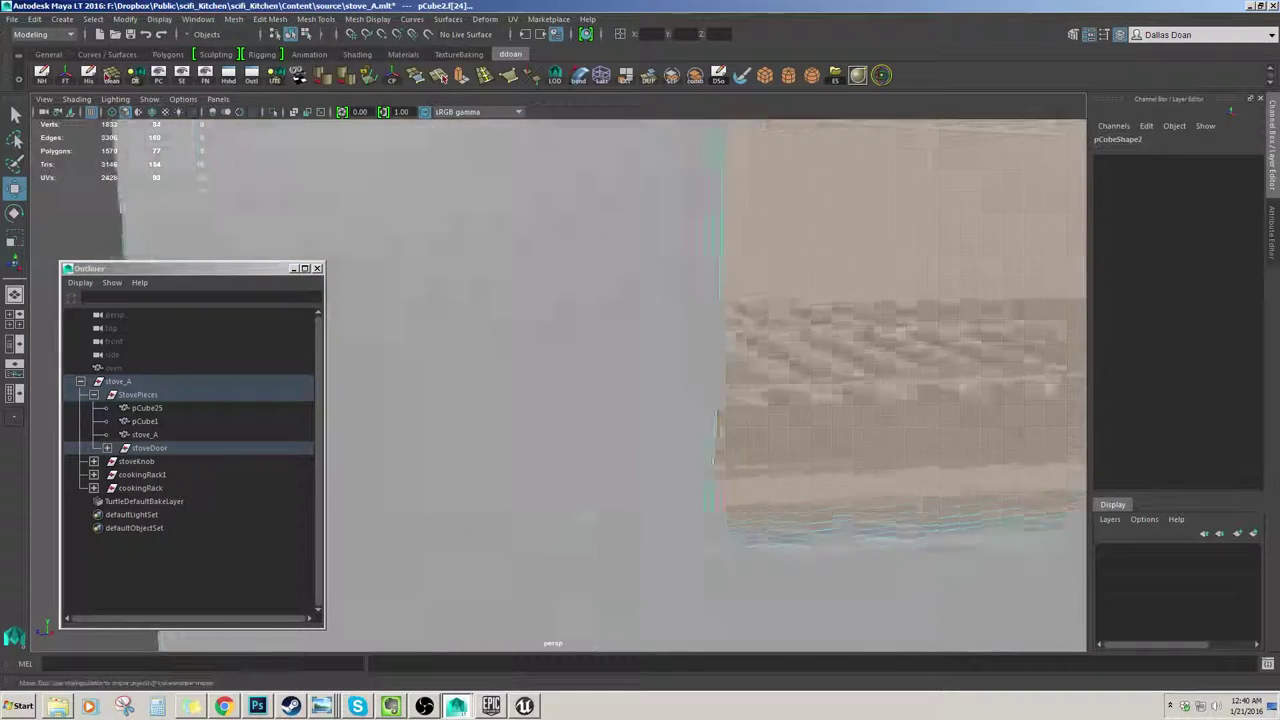
left_click_drag(960, 352, 724, 382, "alt")
right_click_drag(804, 418, 735, 430, "alt")
middle_click_drag(735, 430, 451, 471, "alt")
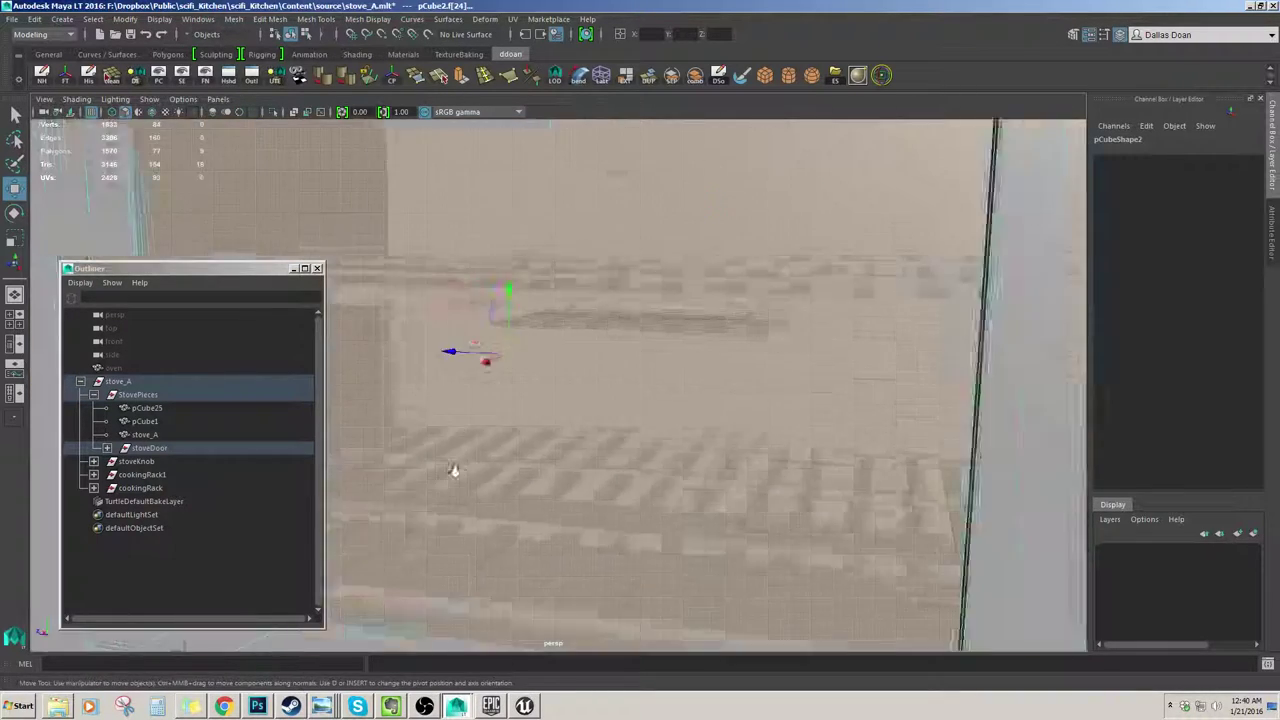
right_click_drag(451, 471, 400, 468, "alt")
left_click_drag(400, 468, 790, 472, "alt")
left_click(765, 469, "shift")
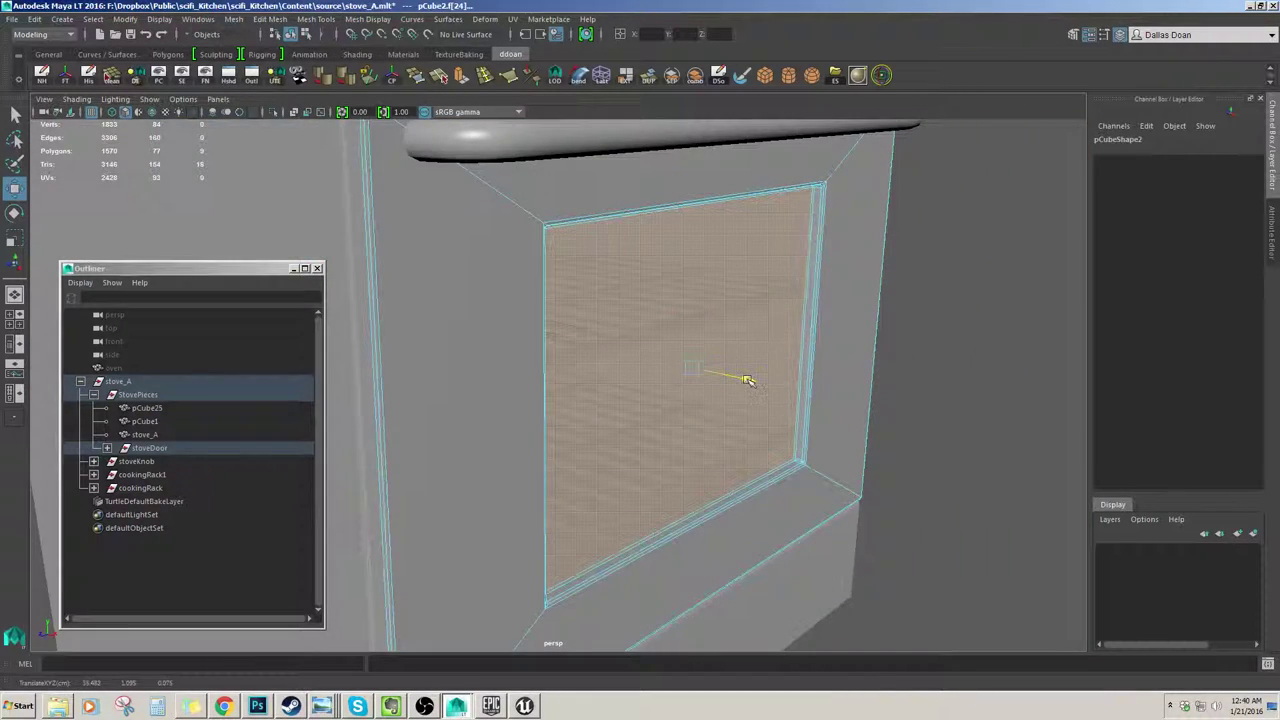
Step: Move the selected window pane faces slightly inward along X to deepen the recess, and return to object selection
left_click_drag(748, 380, 752, 381)
left_click_drag(752, 381, 775, 372, "alt")
right_click_drag(775, 372, 640, 215, "alt")
left_click_drag(640, 215, 708, 261, "alt")
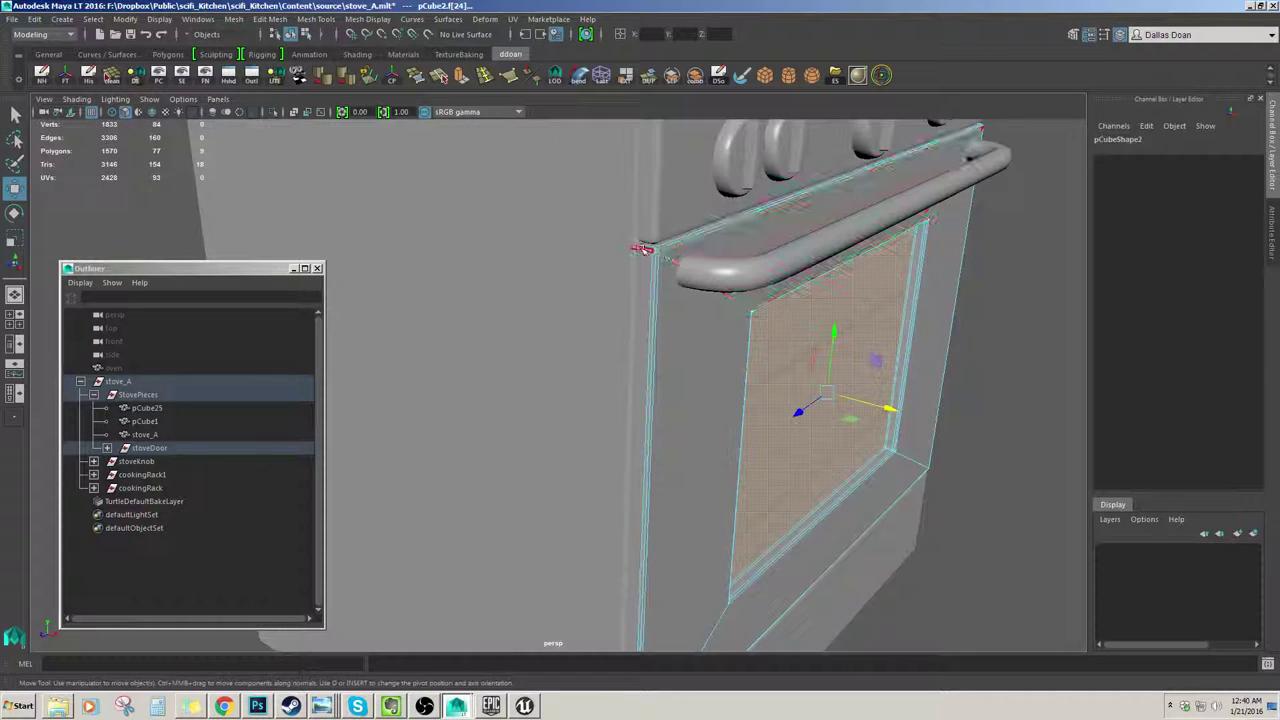
left_click_drag(859, 346, 840, 266, "alt")
right_click_drag(840, 266, 868, 290, "alt")
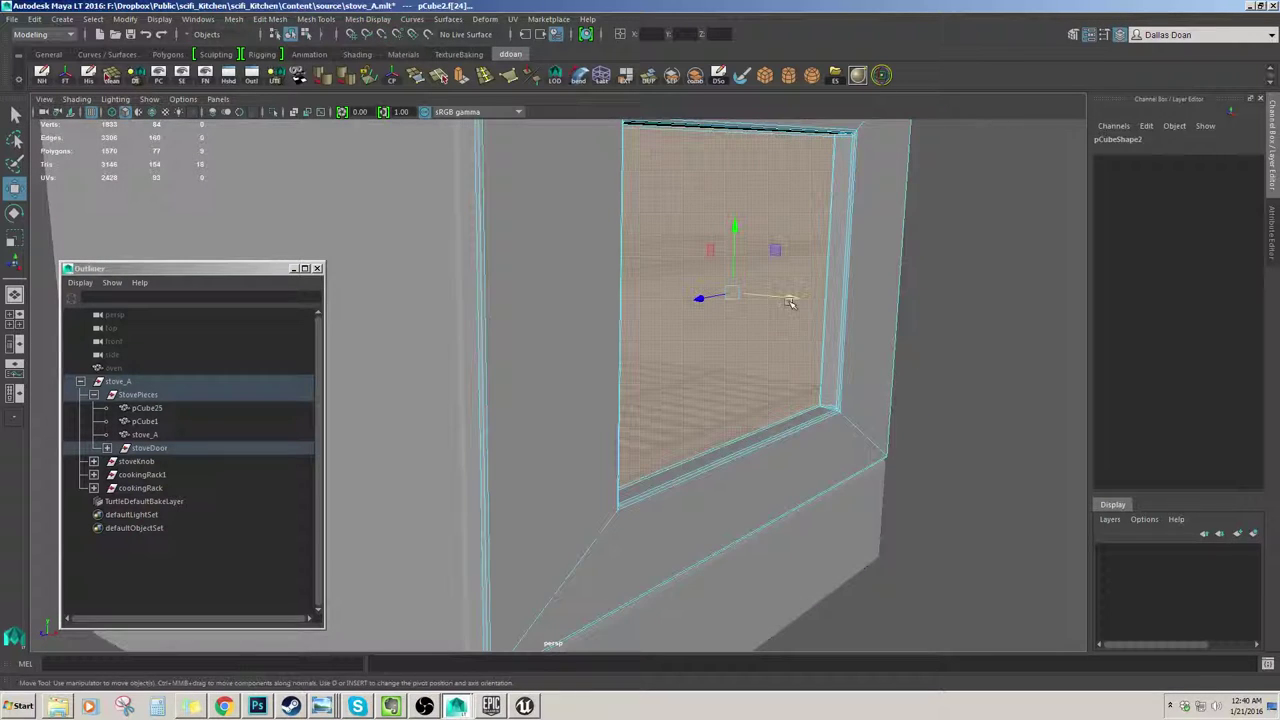
left_click_drag(791, 298, 835, 305, "alt")
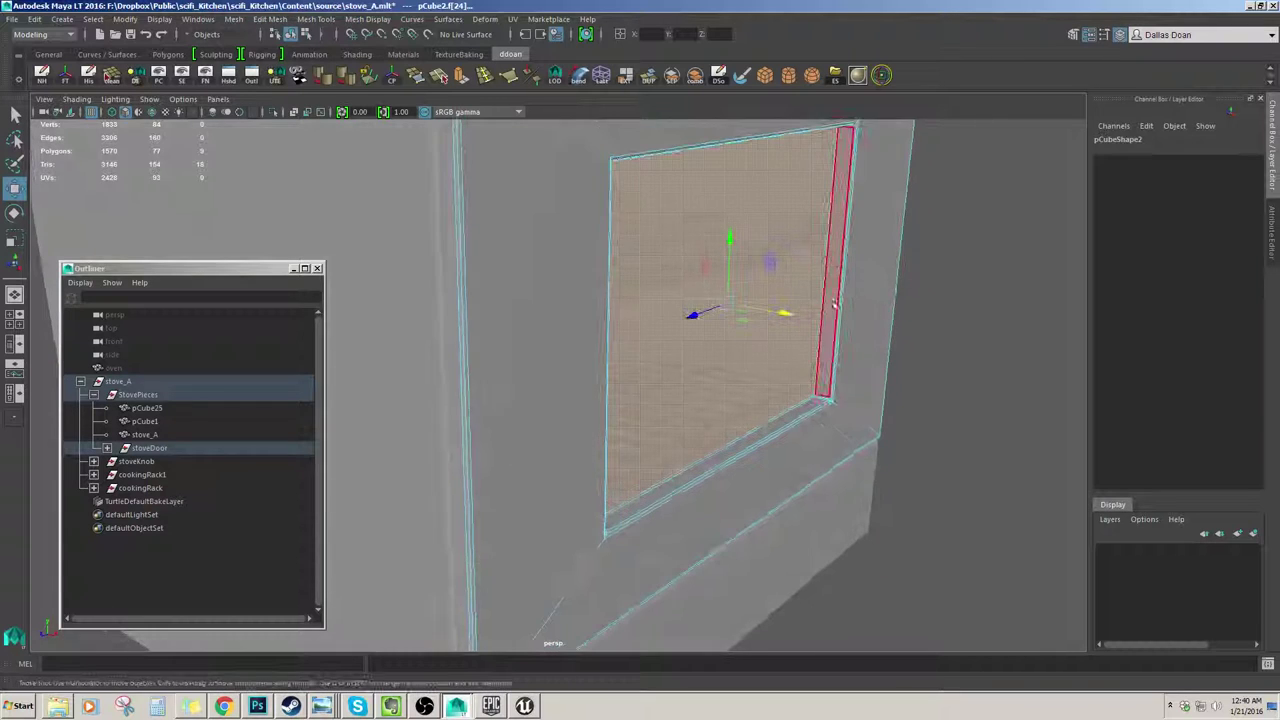
right_click_drag(828, 344, 890, 308)
left_click(931, 291)
Step: Examine the recessed window and the door frame from the front, below and the side
left_click_drag(931, 291, 831, 329, "alt")
right_click_drag(831, 329, 763, 346, "alt")
left_click_drag(763, 346, 783, 340, "alt")
left_click(768, 310)
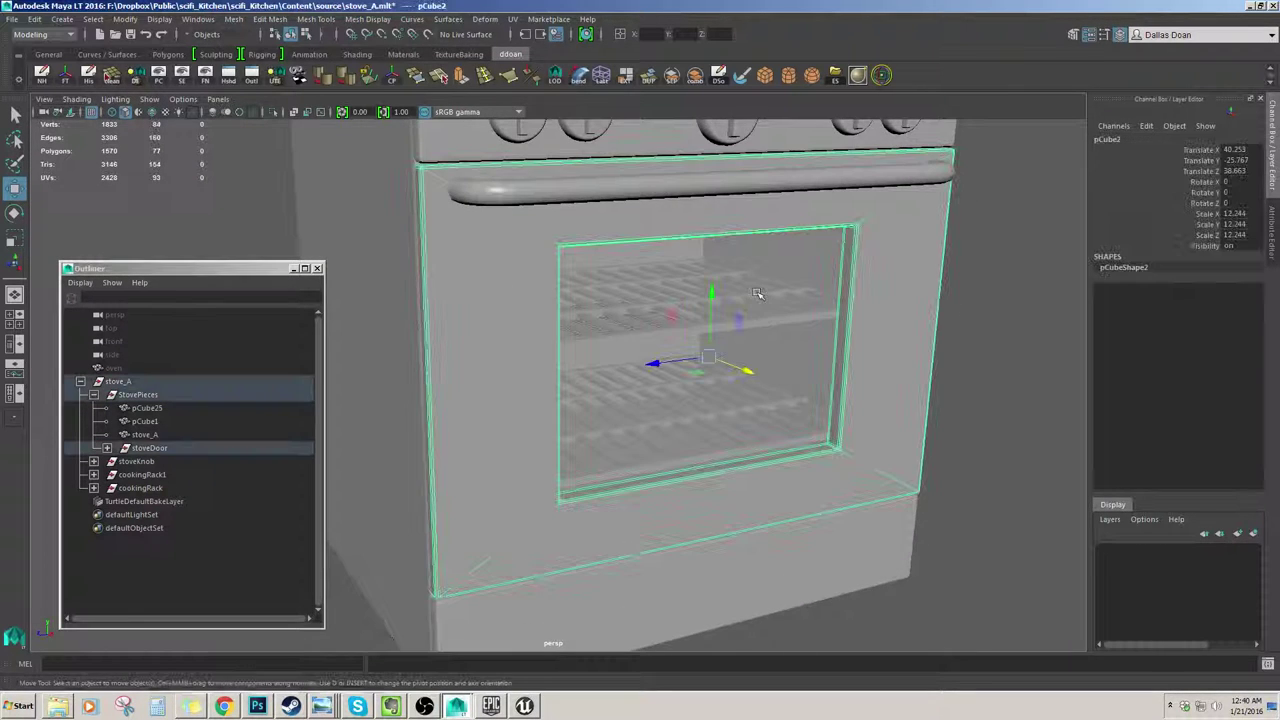
right_click_drag(750, 376, 715, 365, "alt")
left_click_drag(715, 365, 731, 271, "alt")
left_click(877, 337)
left_click(745, 322)
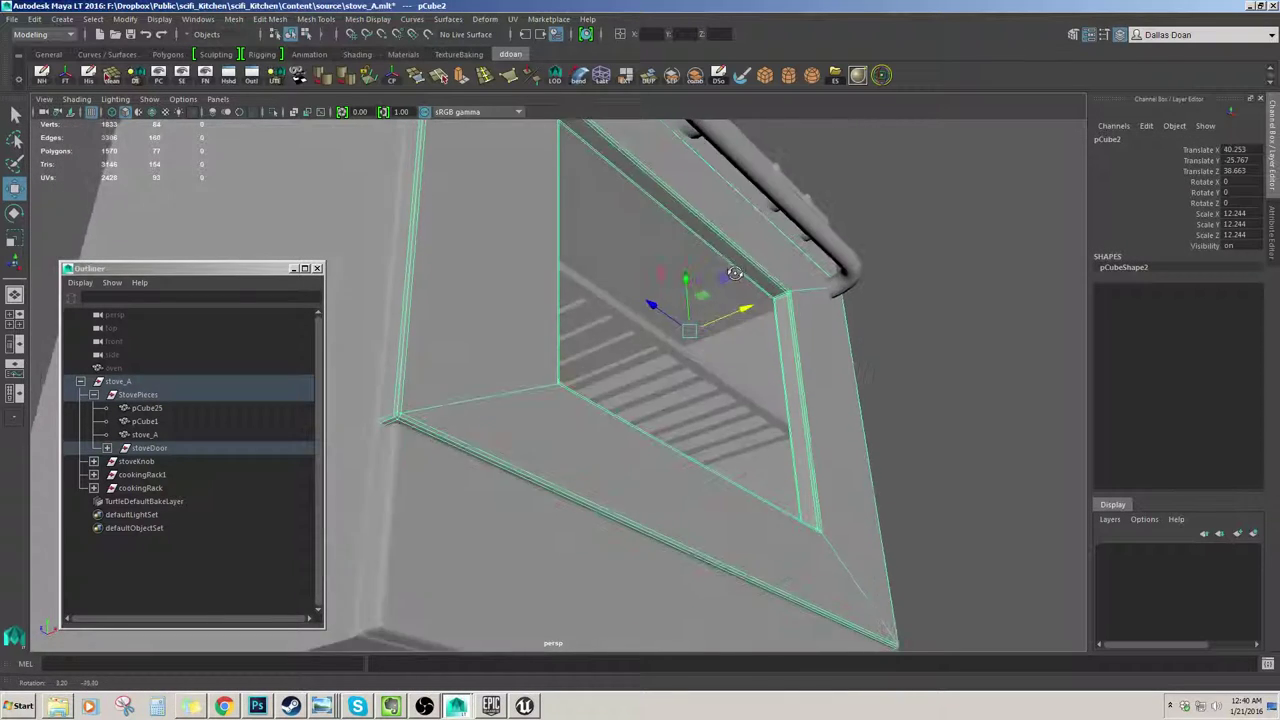
right_click_drag(731, 271, 705, 278, "alt")
left_click_drag(705, 278, 772, 323, "alt")
left_click(785, 323)
right_click_drag(785, 323, 755, 325, "alt")
left_click_drag(755, 325, 803, 303, "alt")
left_click(590, 222)
left_click_drag(590, 222, 613, 255, "alt")
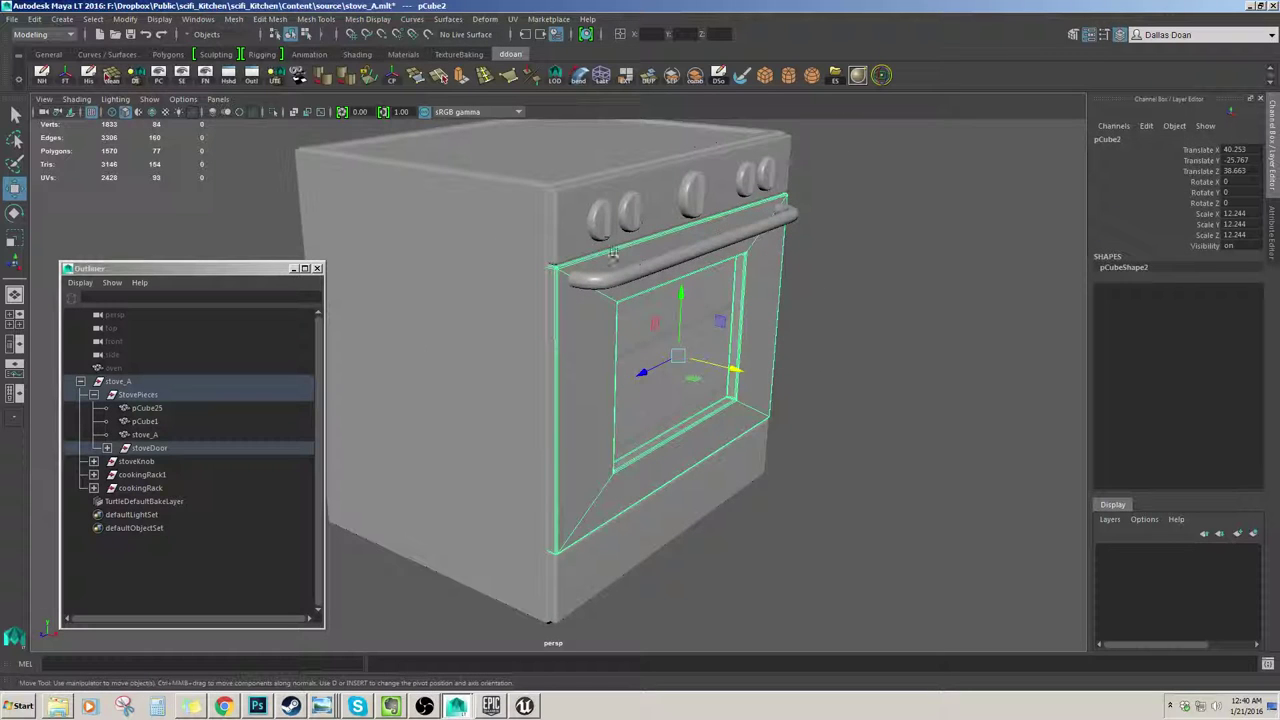
Step: Test opening the stoveDoor group by rotating it to about -90 degrees on Z, and undo the rotation
key("Up")
left_click_drag(523, 286, 601, 292, "alt")
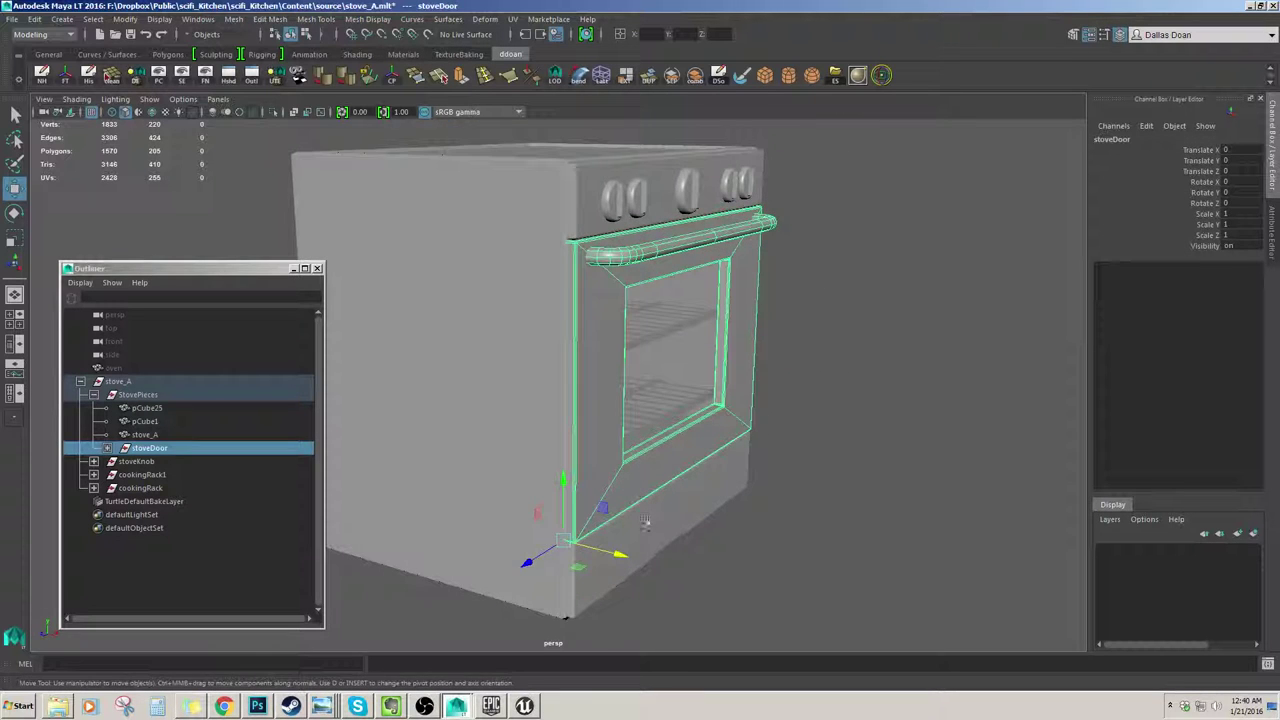
left_click_drag(604, 517, 697, 465)
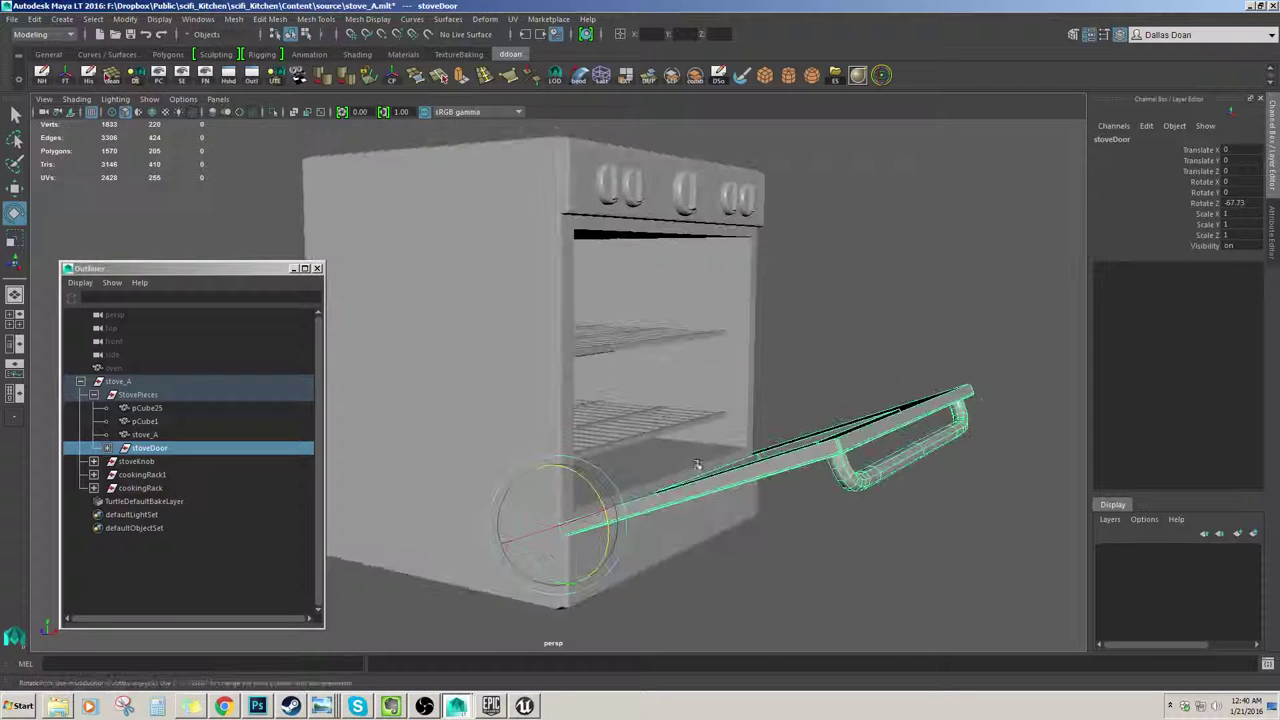
left_click_drag(800, 376, 680, 467, "alt")
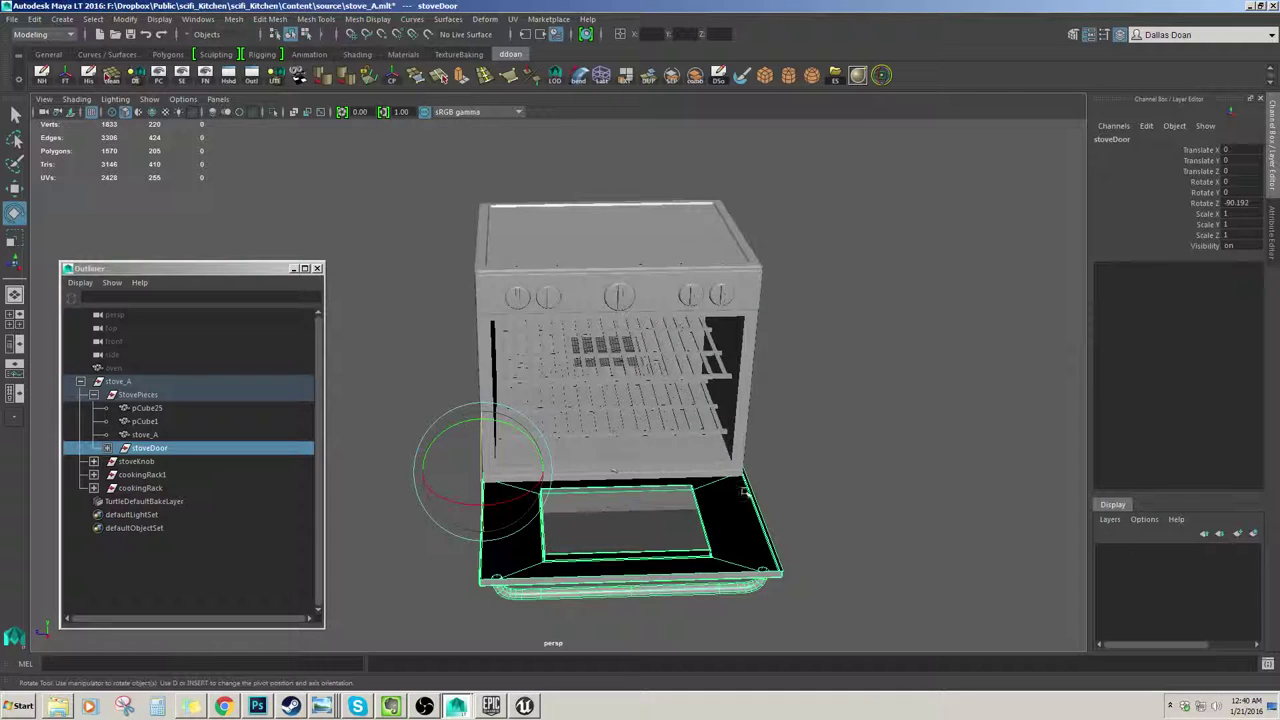
left_click_drag(745, 492, 769, 436, "alt")
key("ctrl+z")
key("ctrl+z")
key("ctrl+z")
left_click_drag(728, 392, 708, 335, "alt")
left_click(808, 406)
Step: Select the complete stove_A group, collapse its hierarchy in the Outliner and duplicate it
key("w")
scroll(750, 426, "up", 3)
middle_click_drag(708, 335, 712, 390, "alt")
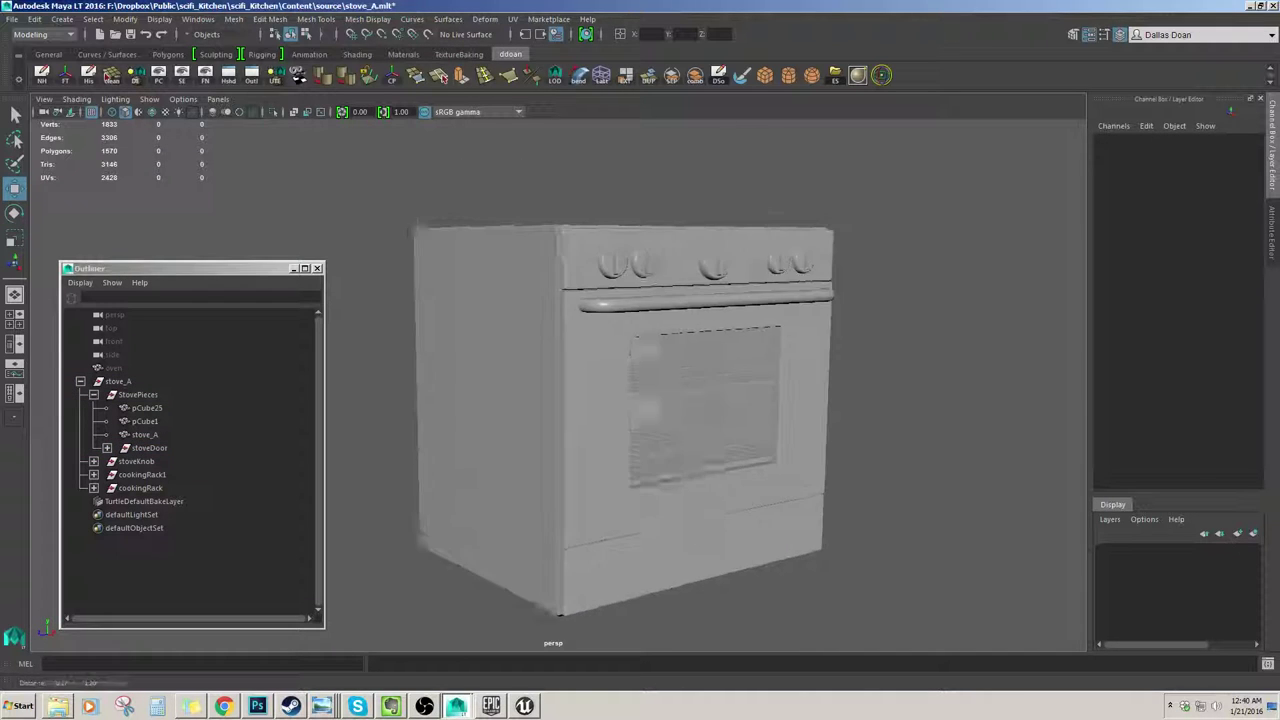
left_click_drag(710, 392, 692, 482, "alt")
scroll(591, 347, "down", 4)
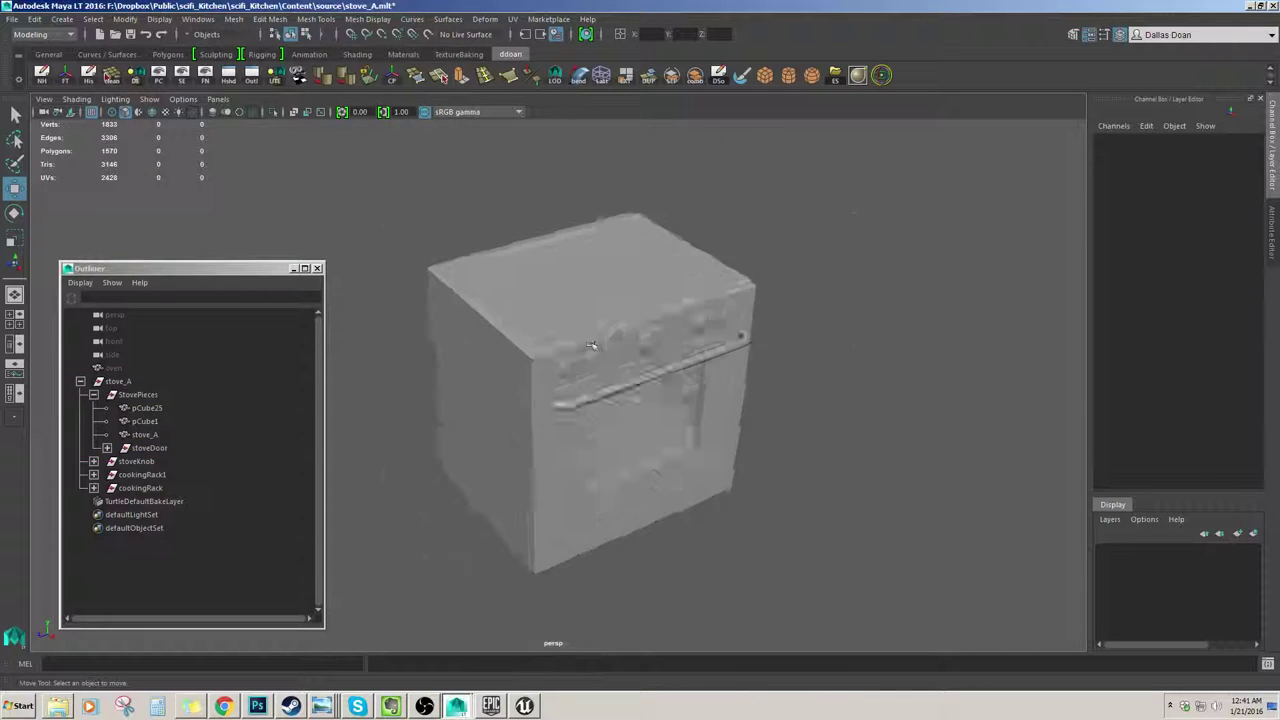
right_click_drag(591, 345, 529, 277, "alt")
left_click_drag(435, 258, 768, 512)
right_click_drag(682, 475, 711, 506, "alt")
left_click_drag(711, 506, 706, 457, "alt")
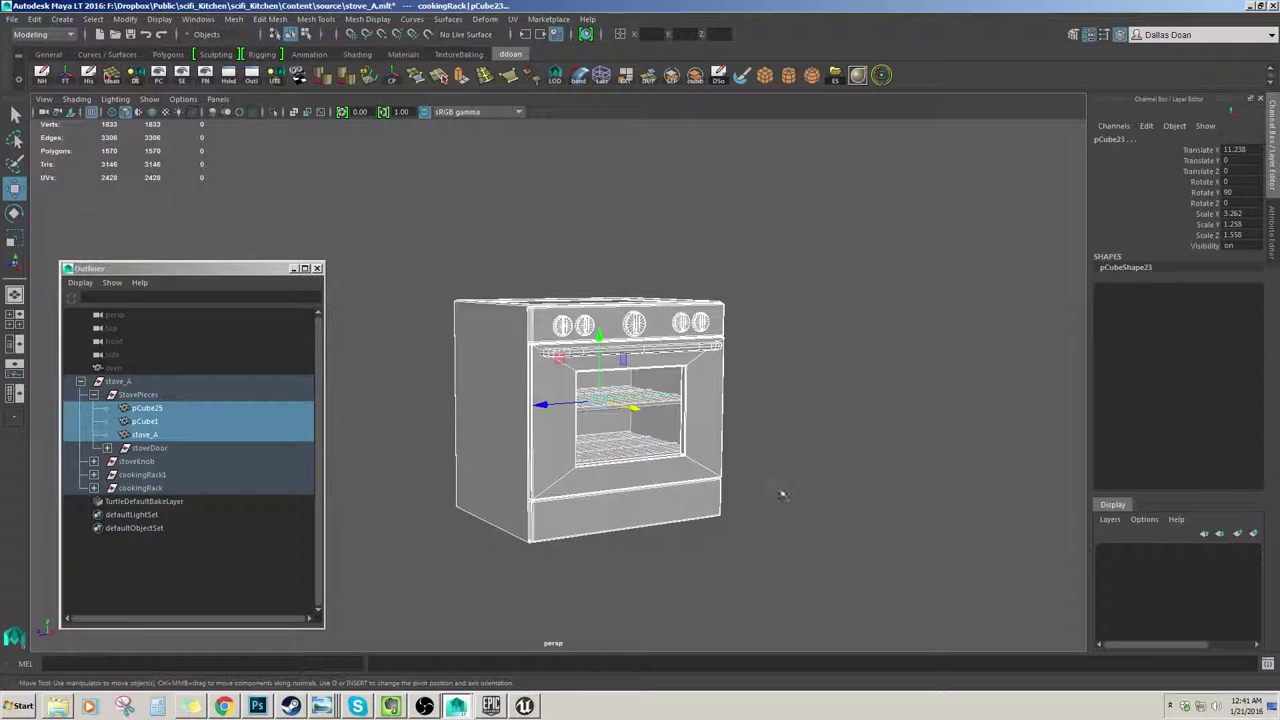
left_click(119, 382)
left_click(80, 381)
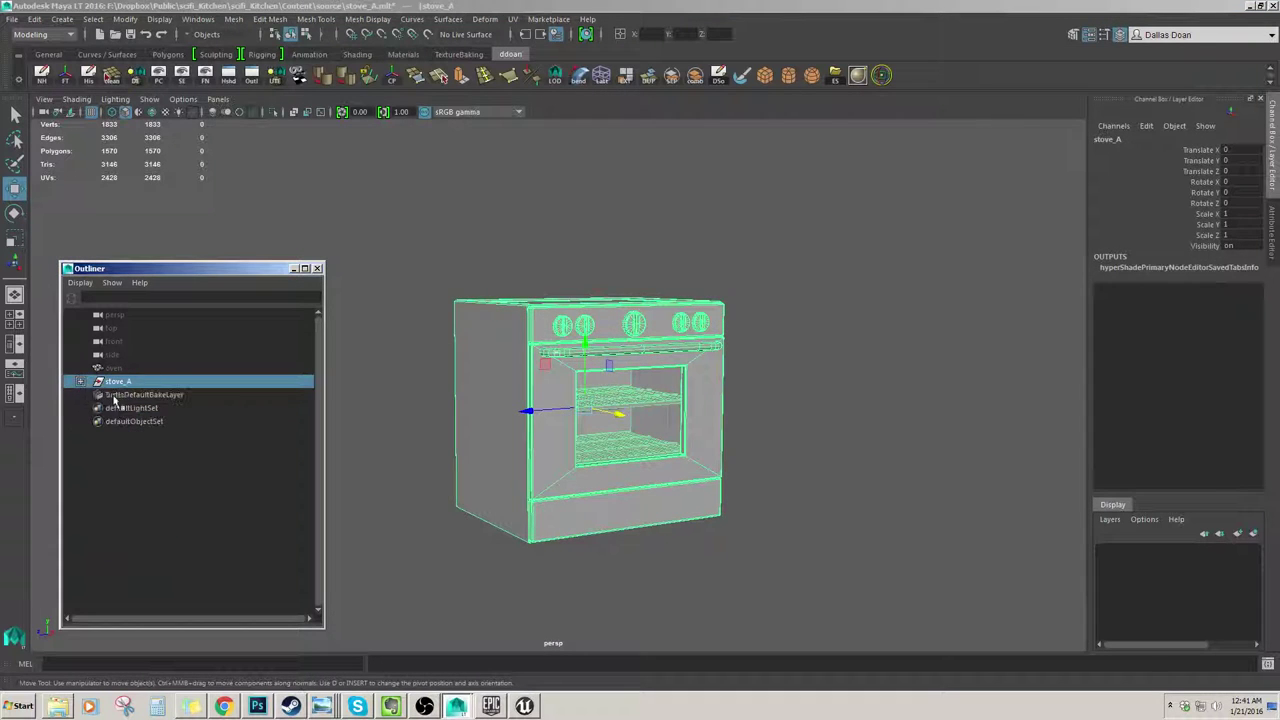
key("ctrl+d")
Step: Rename the source stove_A group as stove_A_original
left_click(155, 384)
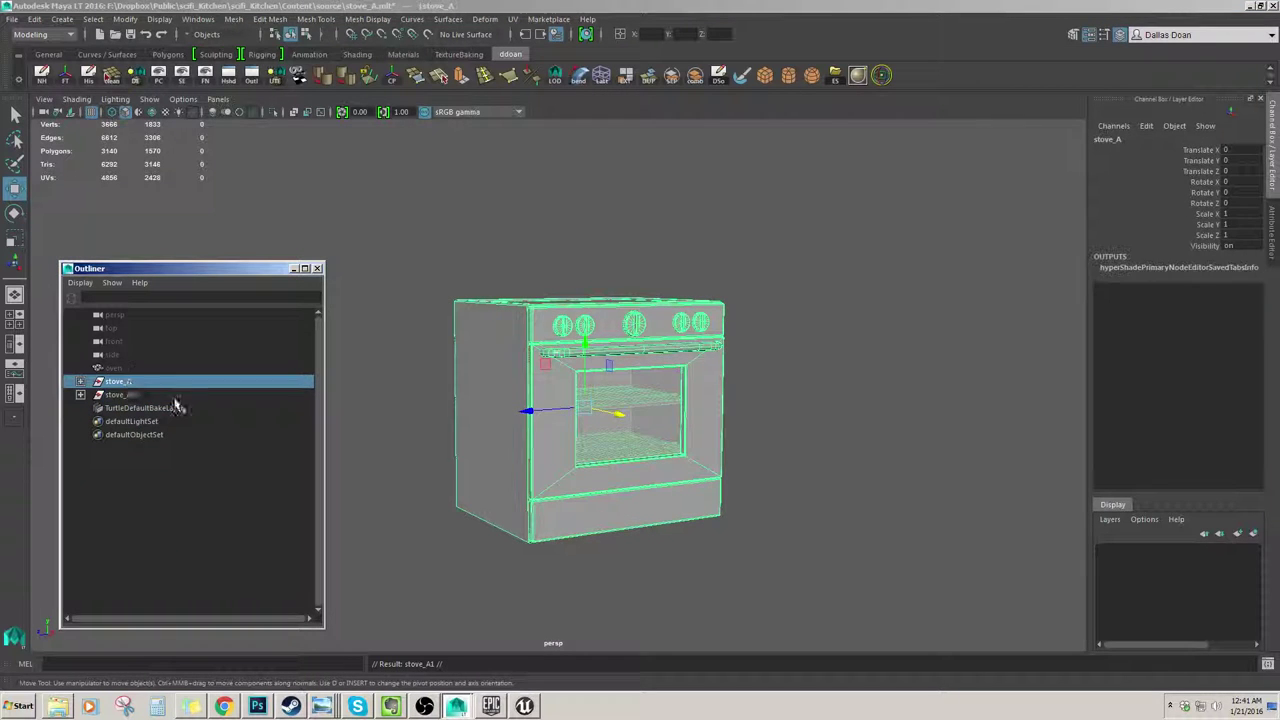
double_click(174, 386)
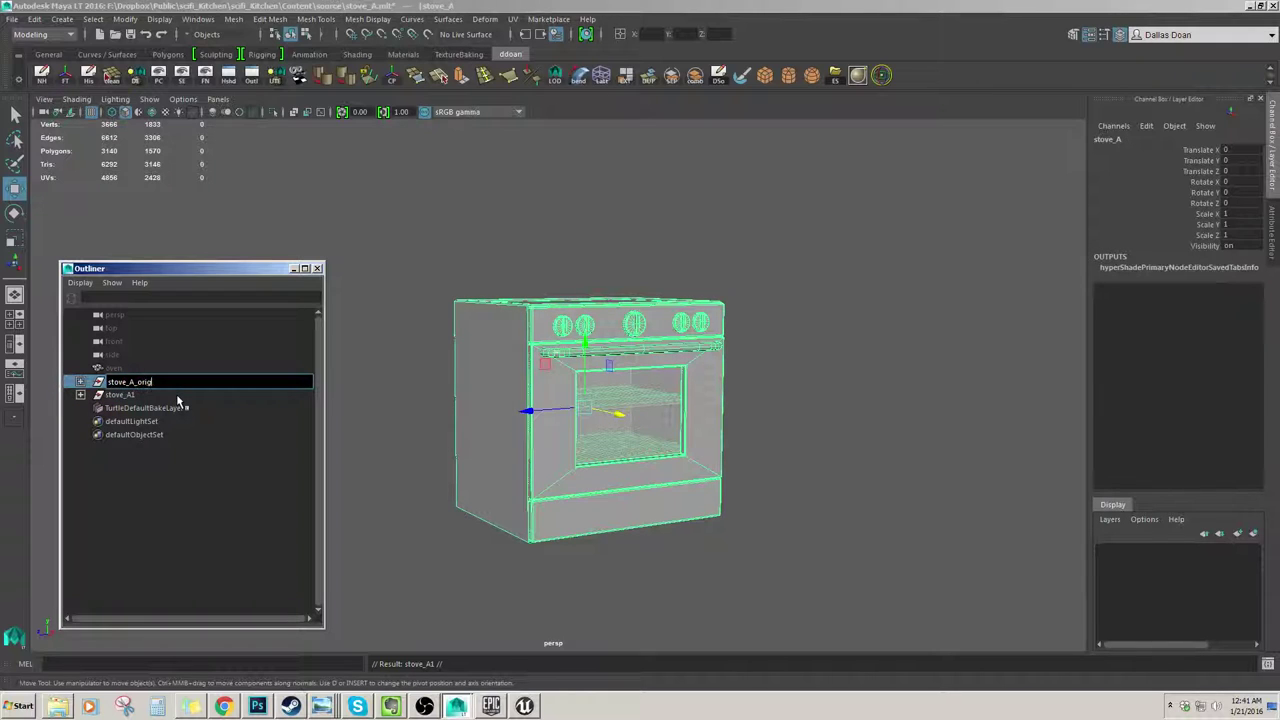
type("_original")
key("Return")
Step: Combine all meshes of the duplicated stove_A1 group into a single mesh
left_click(130, 396)
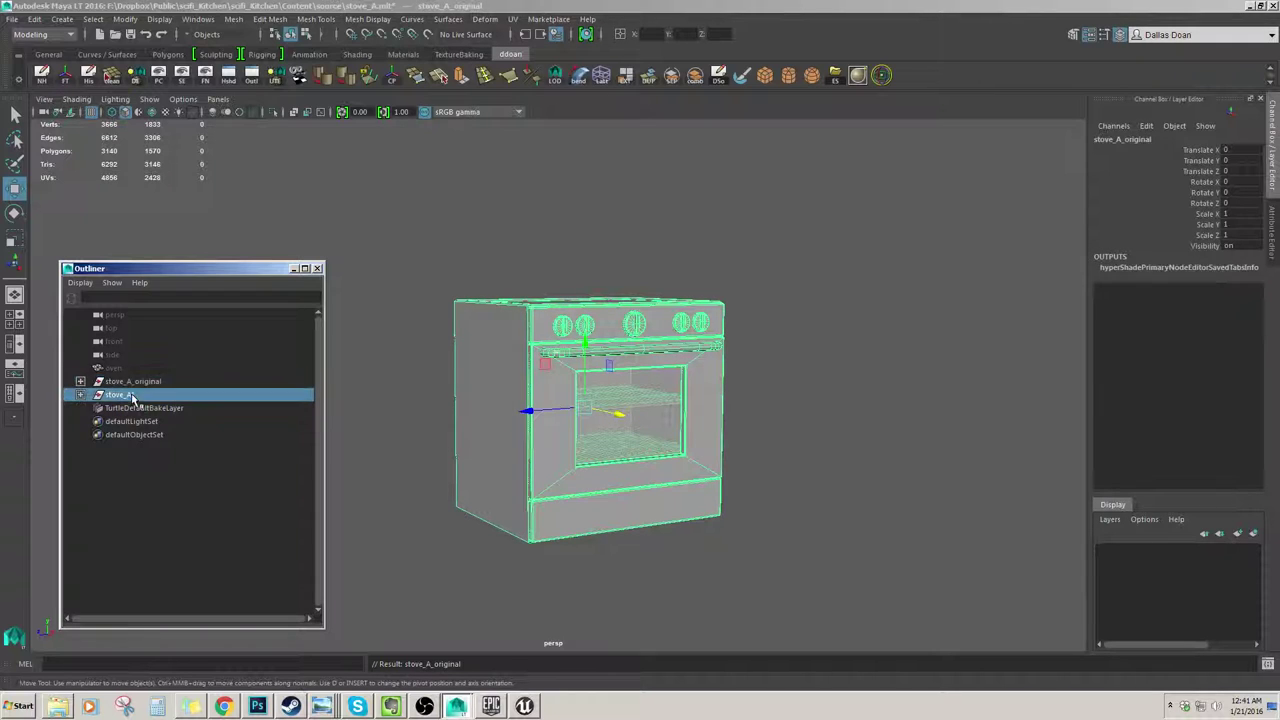
left_click_drag(471, 397, 550, 301, "alt")
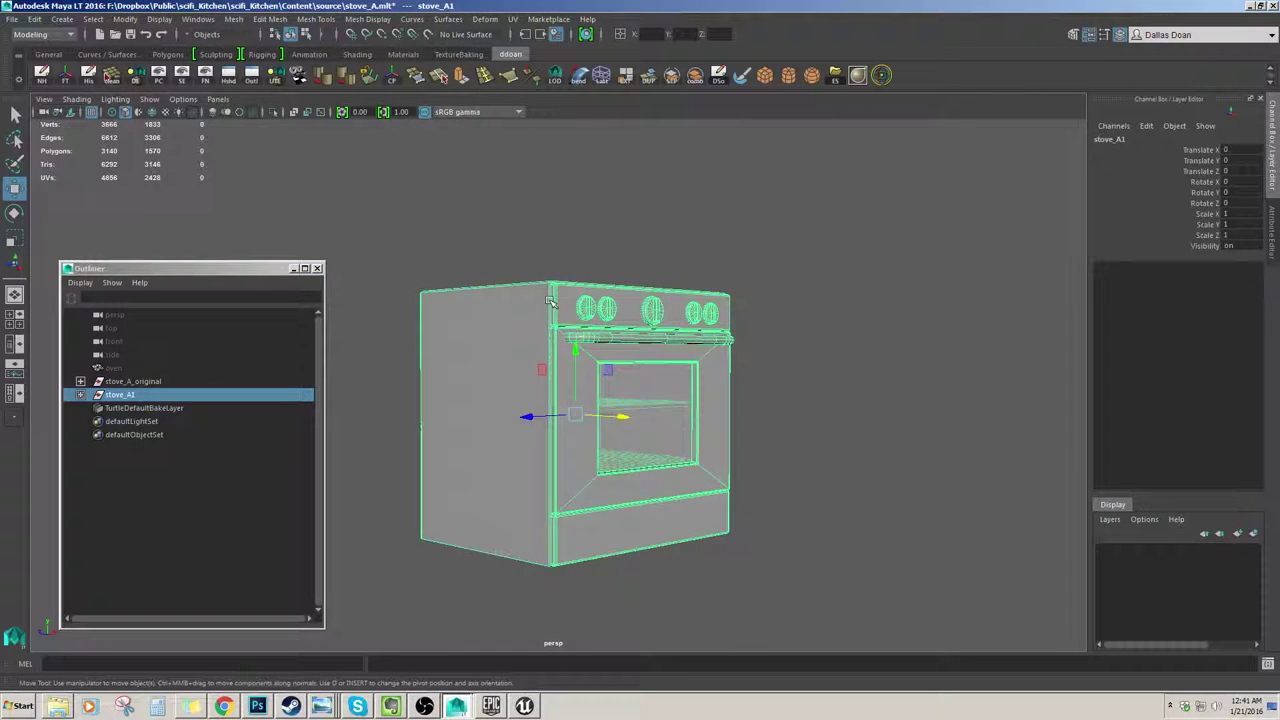
key("ctrl+shift+c")
left_click_drag(553, 467, 562, 484, "alt")
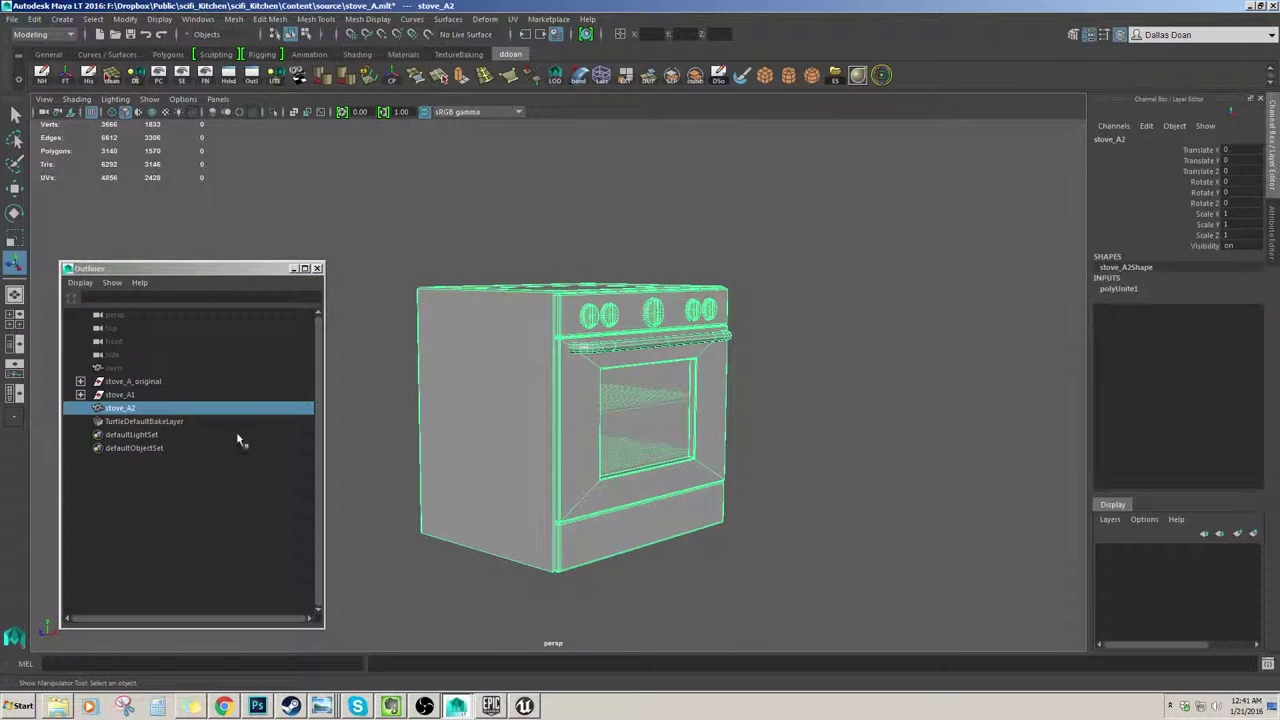
Step: Rename the combined stove mesh as stove_A
key("w")
double_click(195, 406)
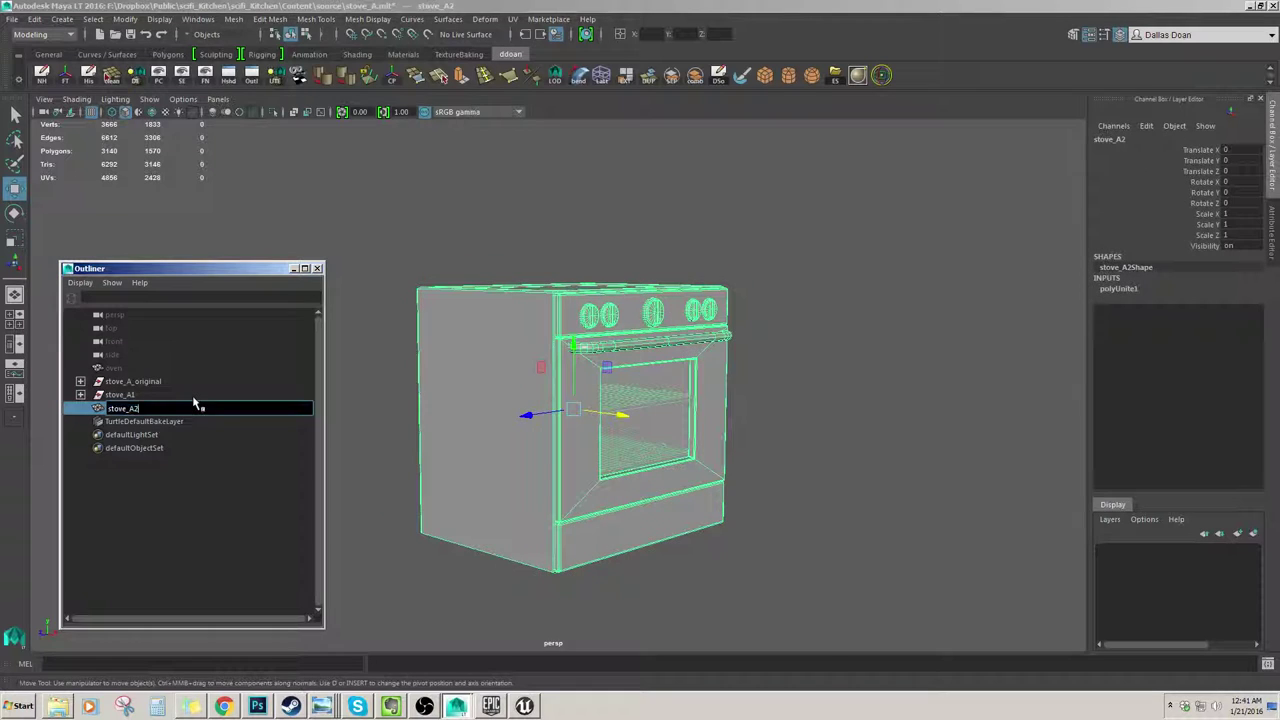
left_click_drag(598, 386, 606, 393, "alt")
right_click_drag(606, 394, 623, 426, "alt")
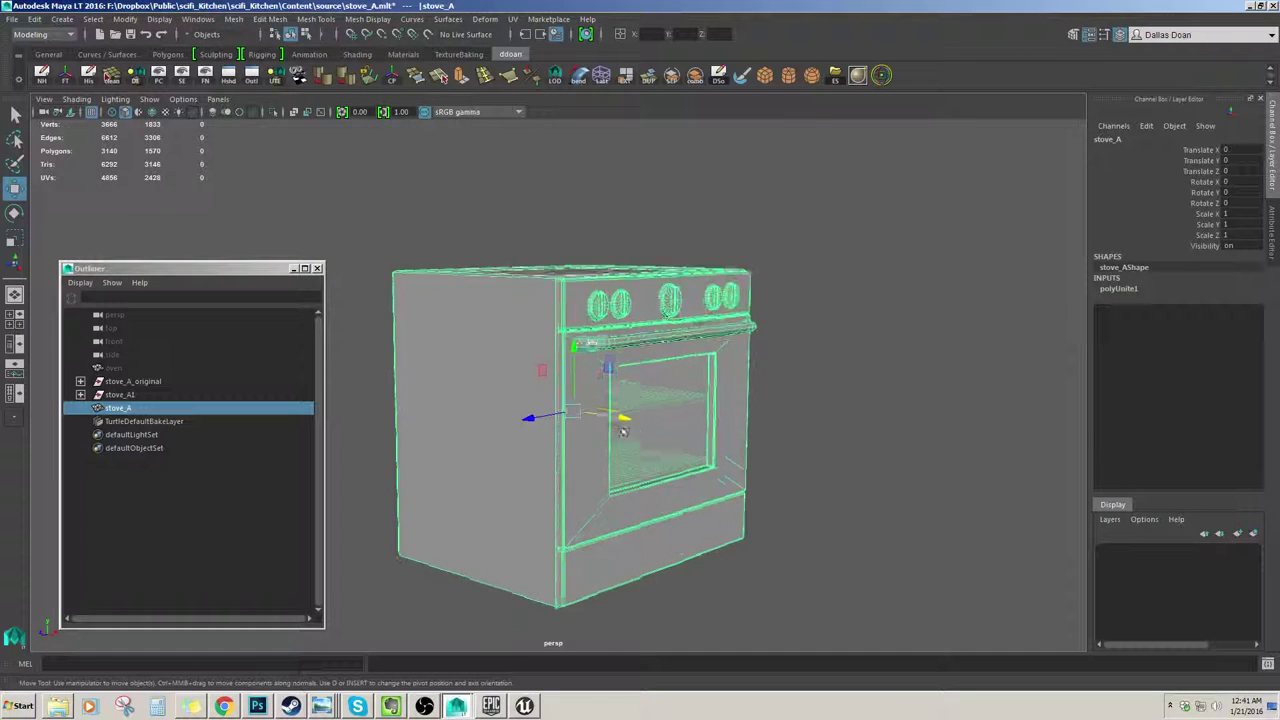
Step: Snap the pivot of the combined stove_A mesh to its bottom back corner on the left side
middle_click_drag(623, 426, 710, 334, "alt")
mouse_move(710, 334)
left_mouse_down("alt")
mouse_move(609, 354)
mouse_move(635, 300)
mouse_move(640, 388)
mouse_move(699, 323)
left_mouse_up("alt")
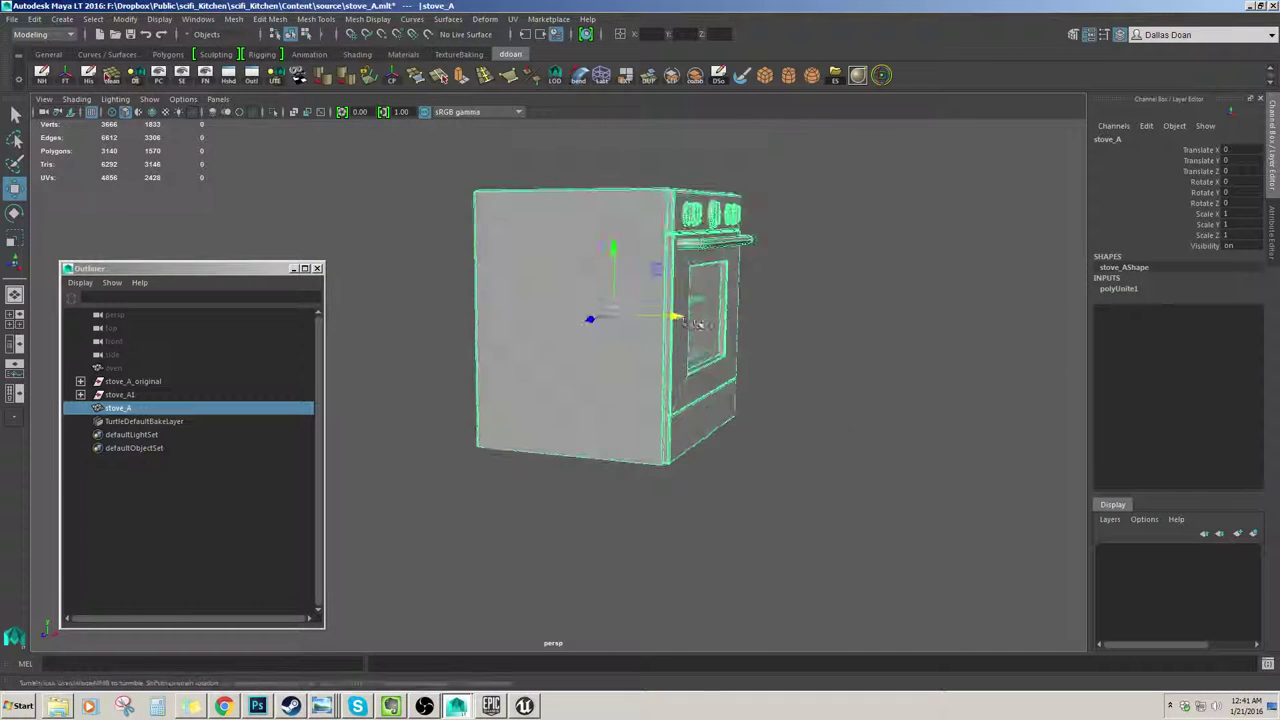
key("d")
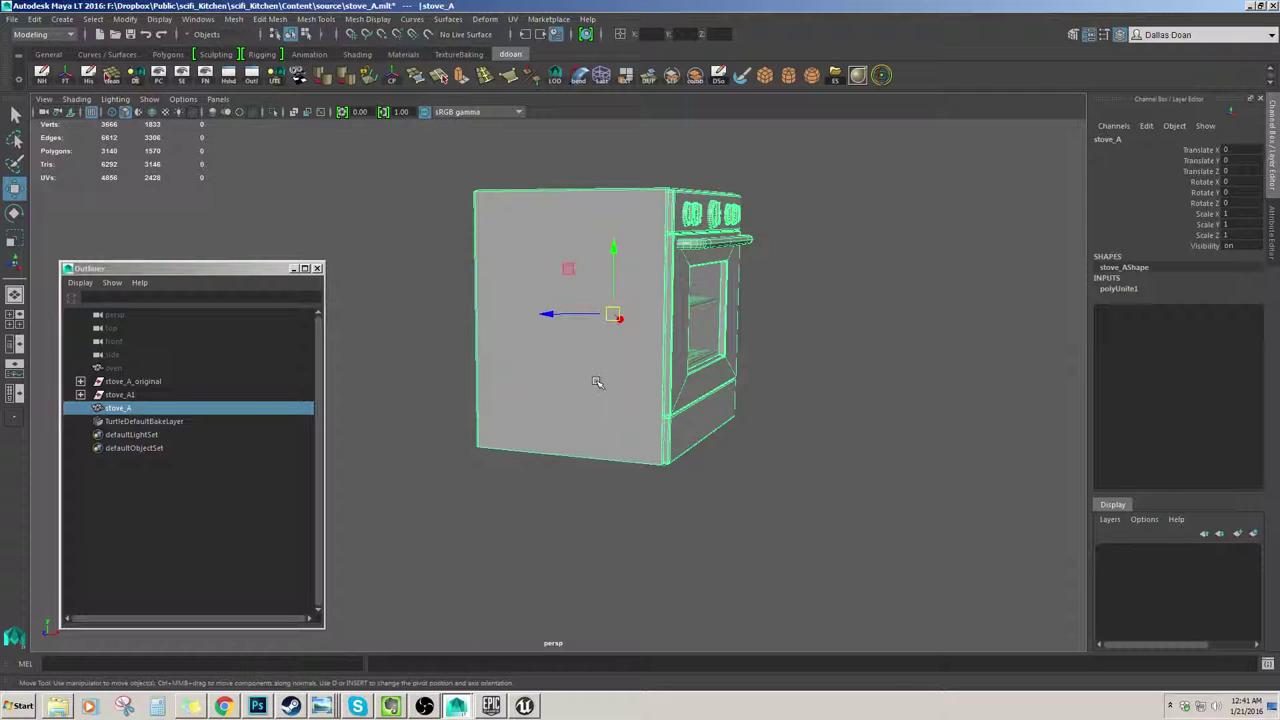
left_click_drag(597, 382, 613, 413, "alt")
key("d")
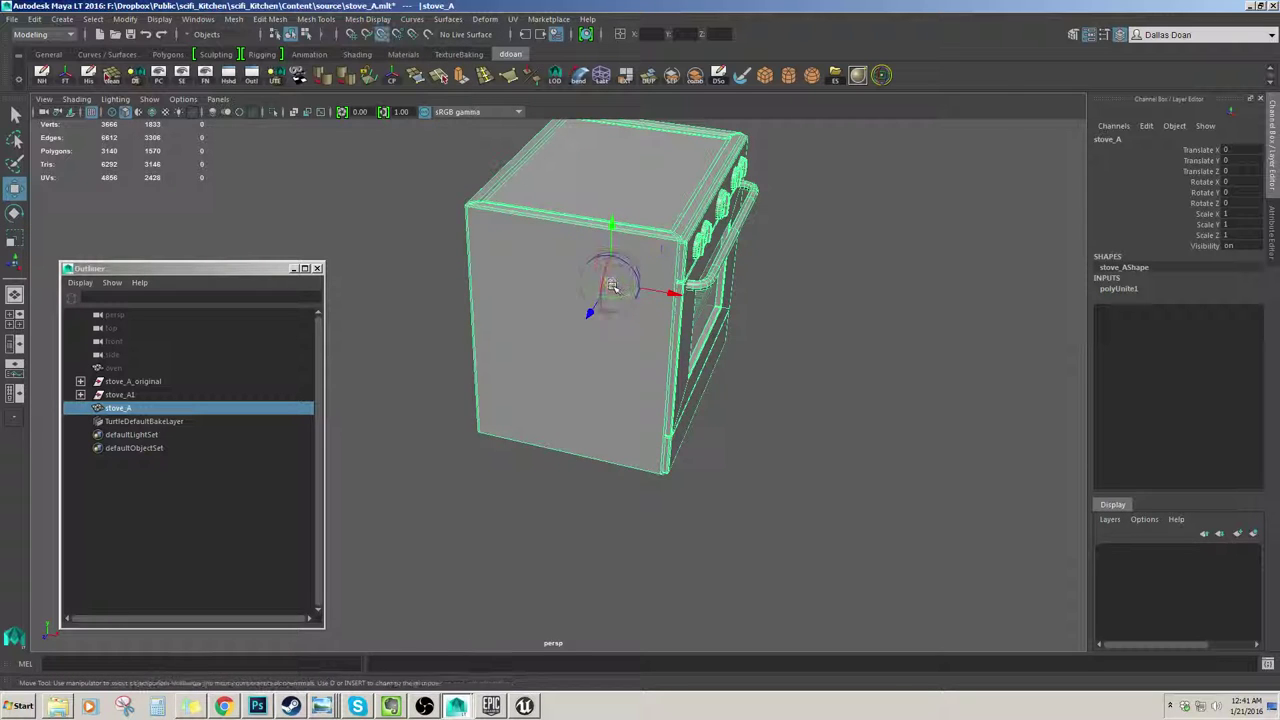
left_click_drag(640, 410, 641, 446, "alt")
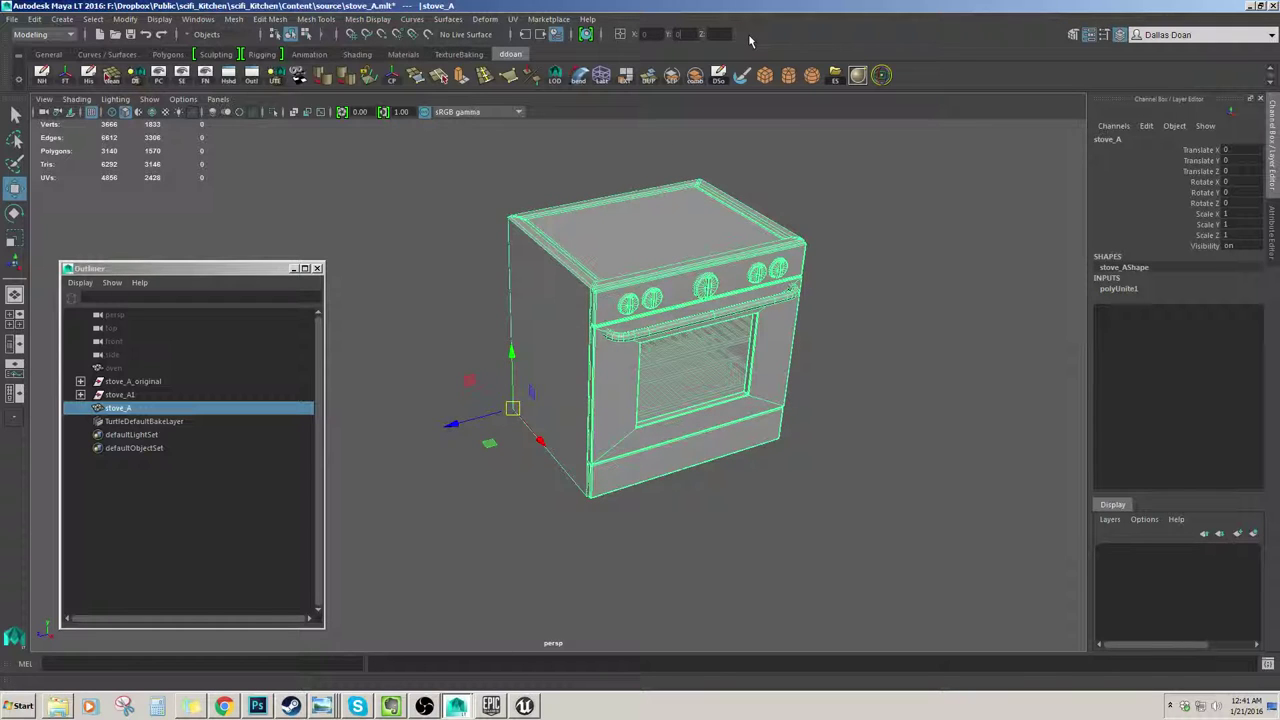
Step: Place stove_A's pivot corner at the world origin by entering 0 for its absolute position
key("Tab")
type("0")
key("Return")
left_click_drag(591, 346, 636, 314, "alt")
Step: Try deleting the leftover stove_A1 group while stove_A still has its history, and undo the deletion
left_click(134, 384)
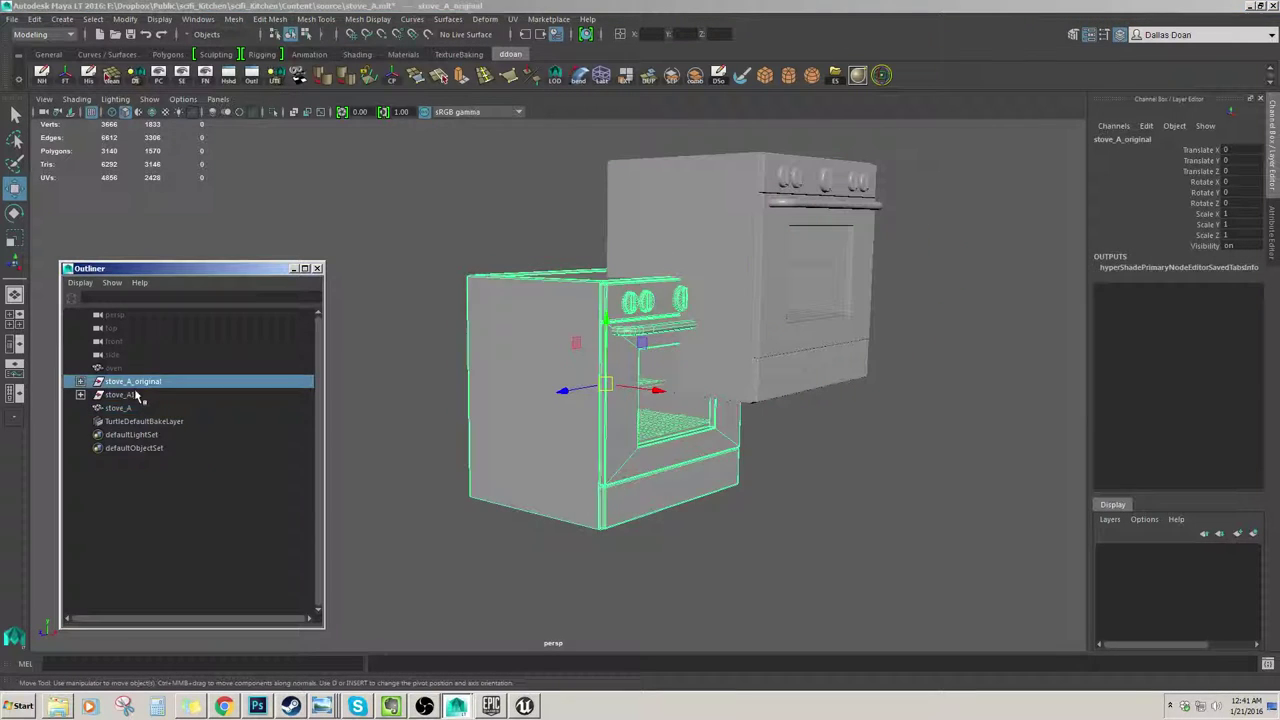
left_click(134, 394)
left_click(152, 384)
left_click(151, 397)
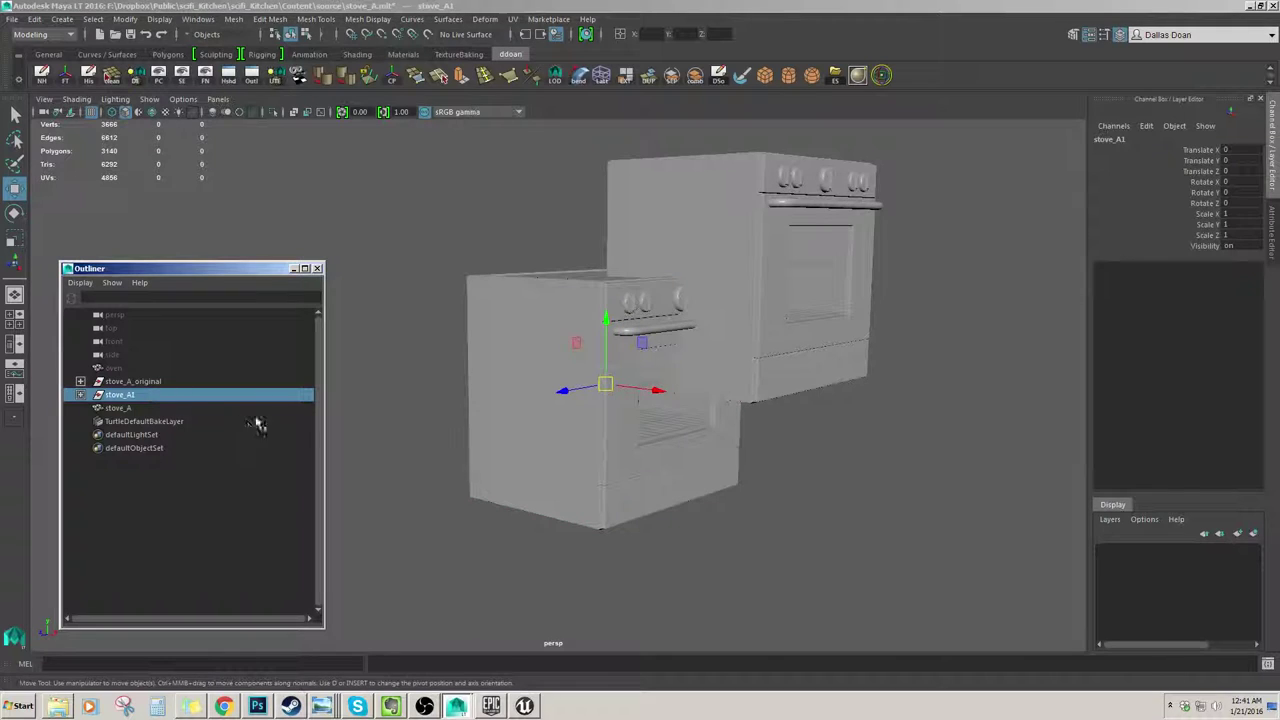
left_click(80, 395)
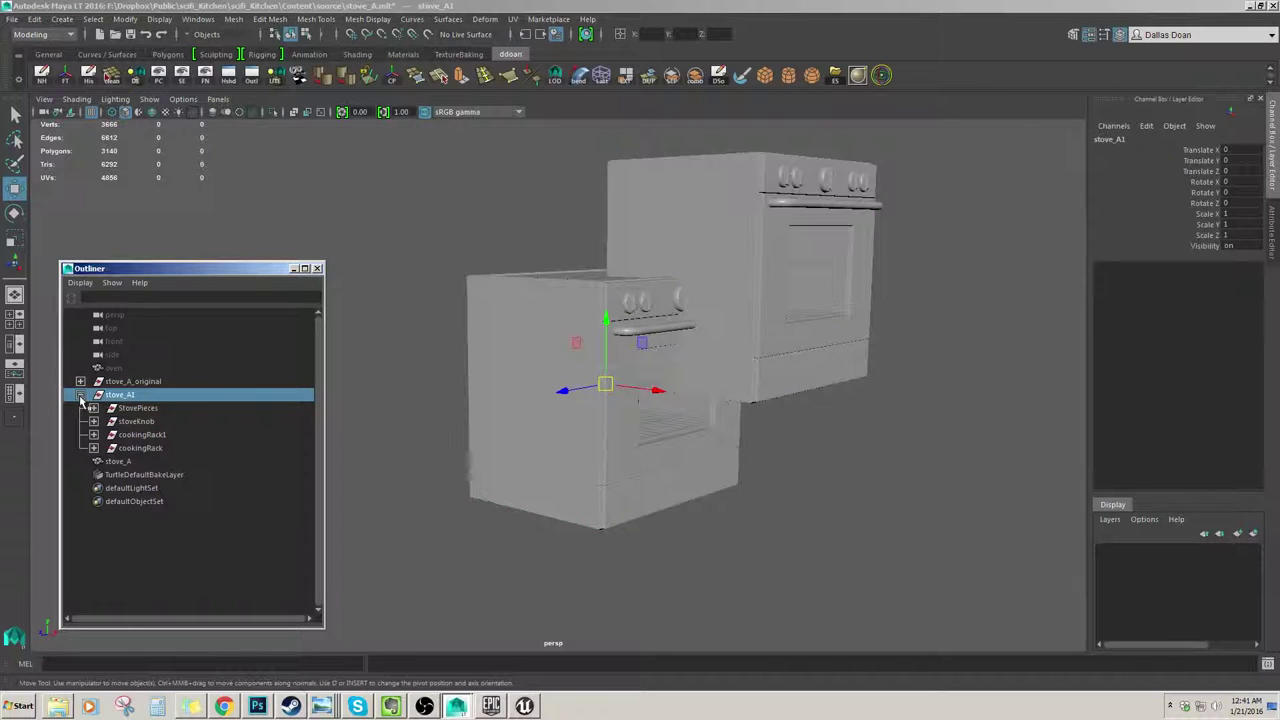
left_click(80, 396)
left_click(138, 407)
left_click(139, 398)
left_click_drag(590, 402, 493, 405, "alt")
key("Delete")
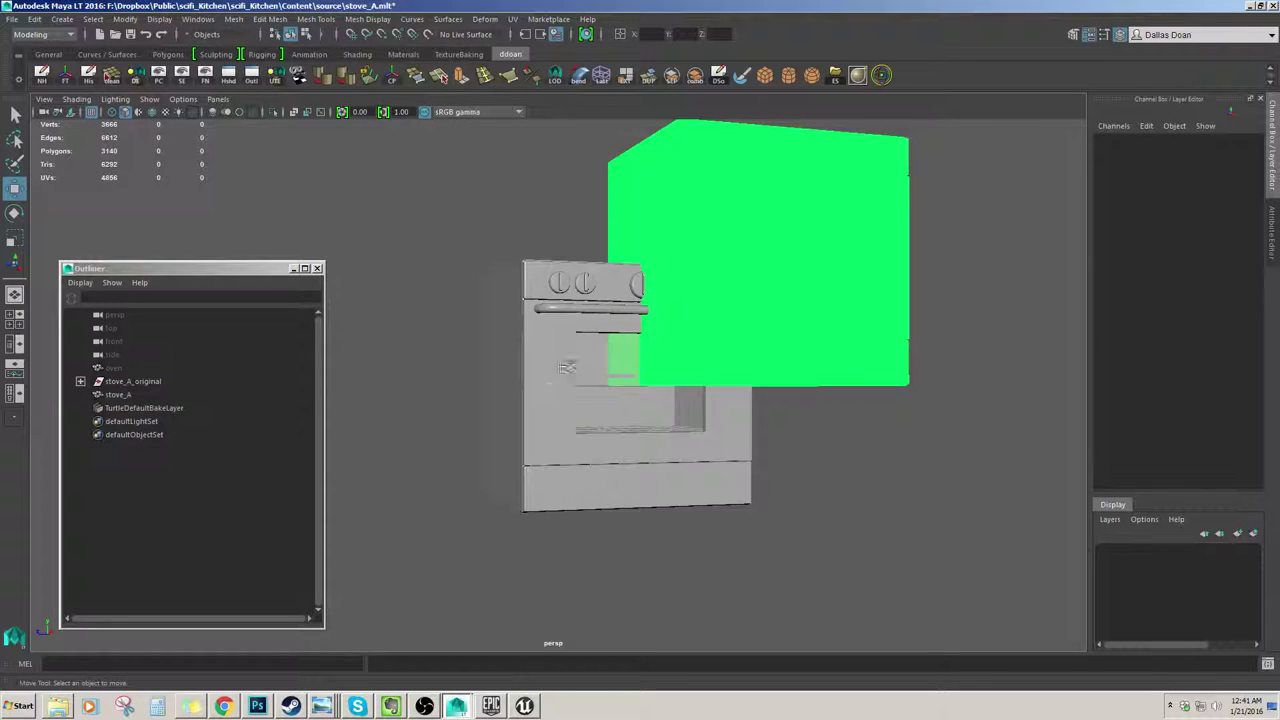
key("ctrl+z")
left_click_drag(566, 368, 614, 435, "alt")
Step: Delete the construction history of stove_A and remove the leftover stove_A1 group
left_click(162, 408)
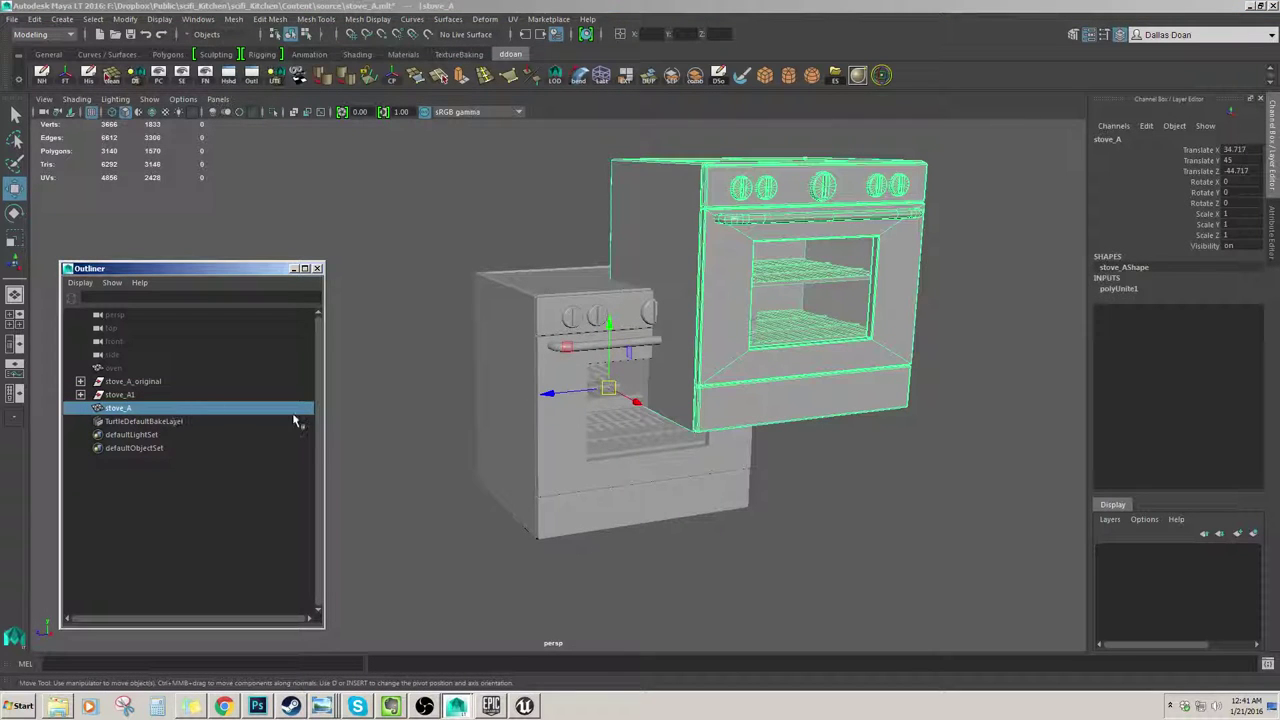
key("alt+shift+d")
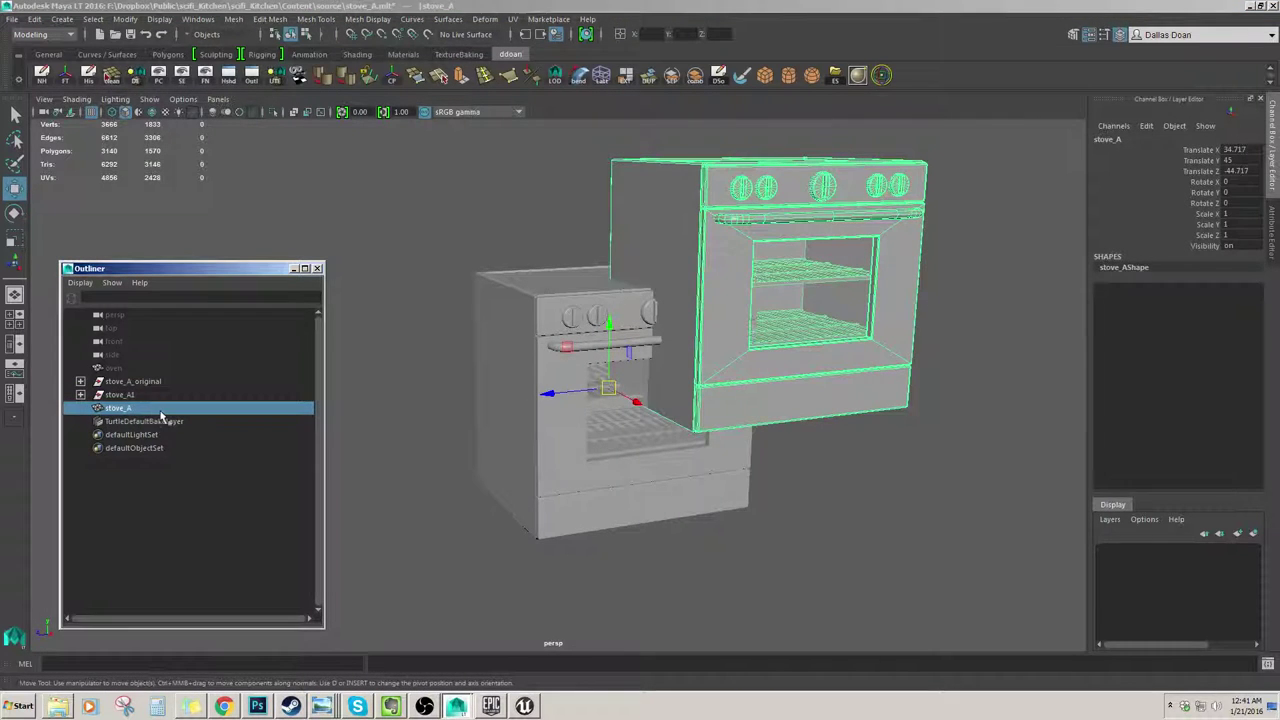
left_click(118, 394)
key("Delete")
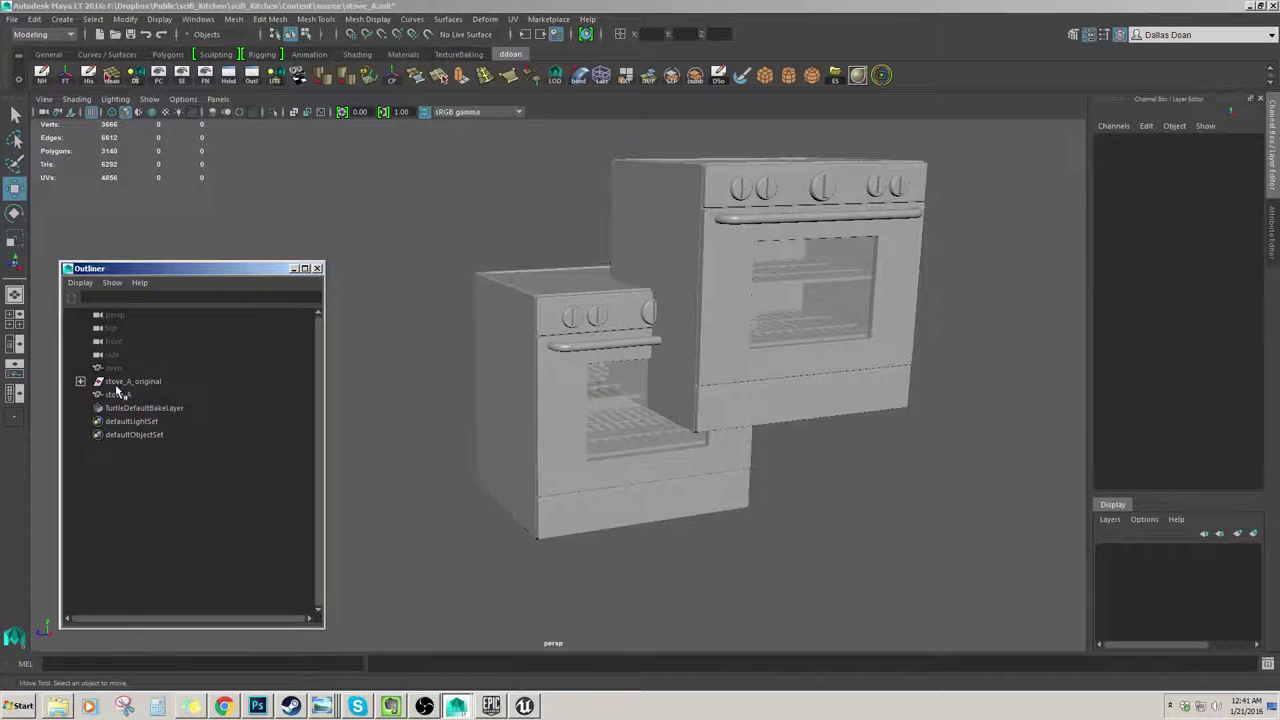
Step: Hide the stove_A_original group so that only the combined stove_A mesh is displayed
left_click(130, 385)
left_click(133, 393)
left_click(132, 383)
key("ctrl+h")
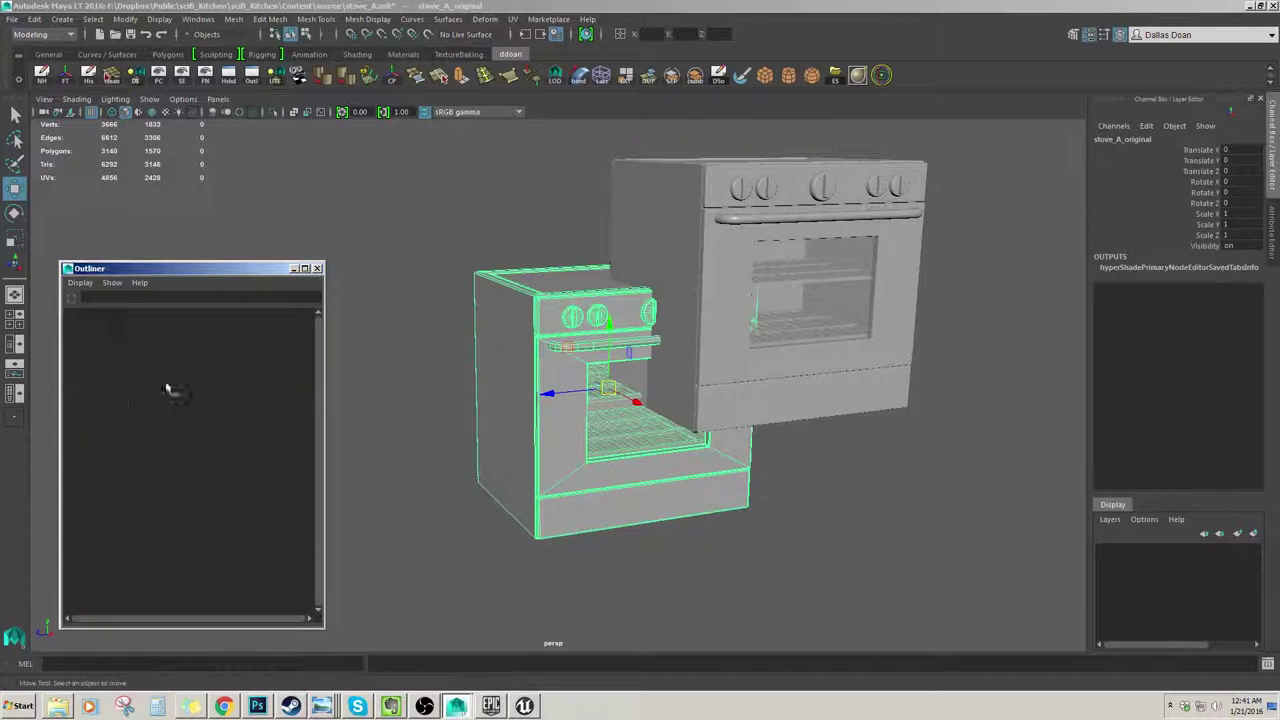
left_click(148, 394)
left_click_drag(708, 407, 768, 376, "alt")
Step: Show the hidden oven object, inspect it beside the stove, and hide it again
left_click(151, 370)
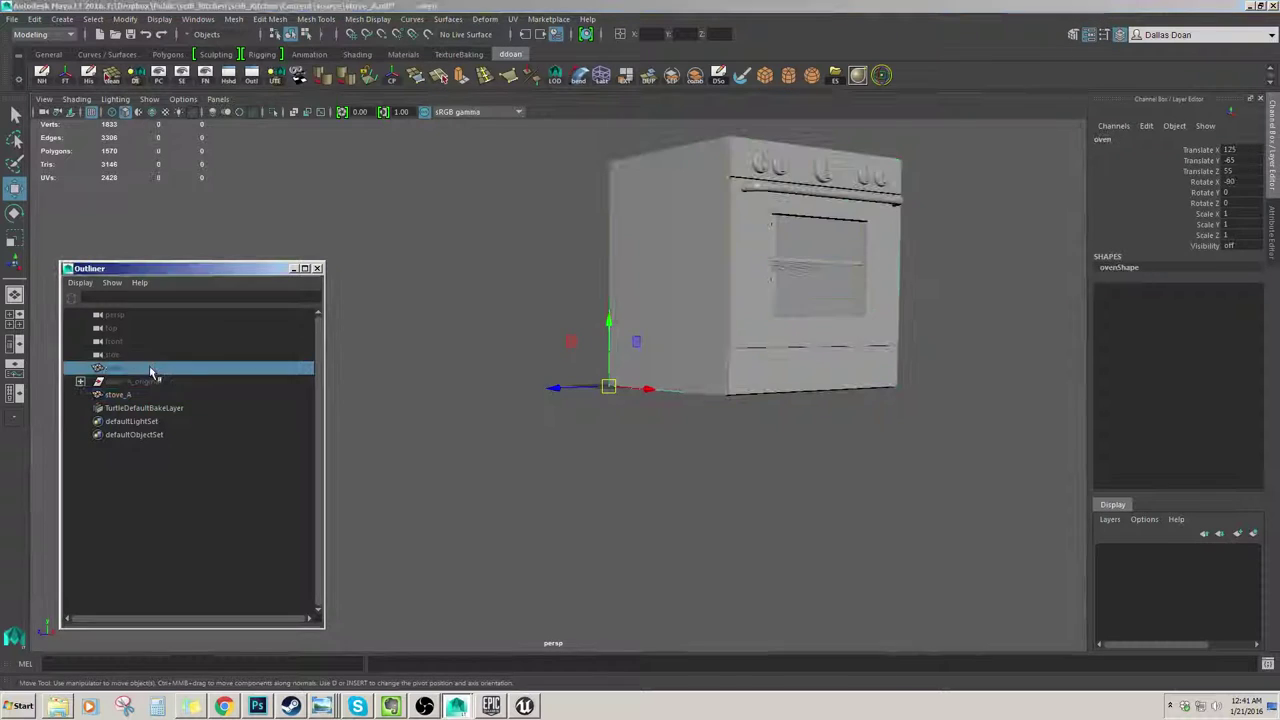
key("shift+h")
left_click_drag(490, 377, 512, 410, "alt")
left_click(424, 329)
left_click(523, 318)
left_click(133, 382)
left_click(127, 371)
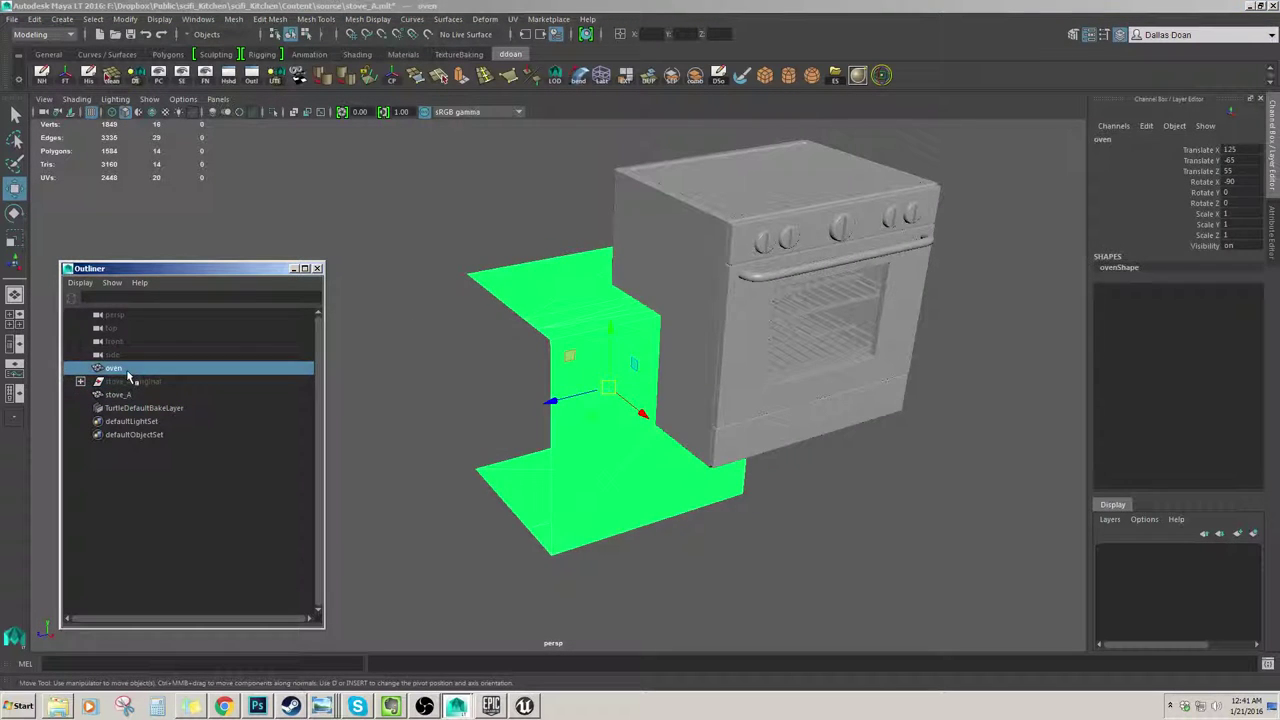
key("ctrl+h")
Step: Freeze the transformations of the stove_A mesh and keep it selected
left_click(118, 384)
left_click(134, 406)
left_click(259, 395)
middle_click_drag(710, 362, 506, 454, "alt")
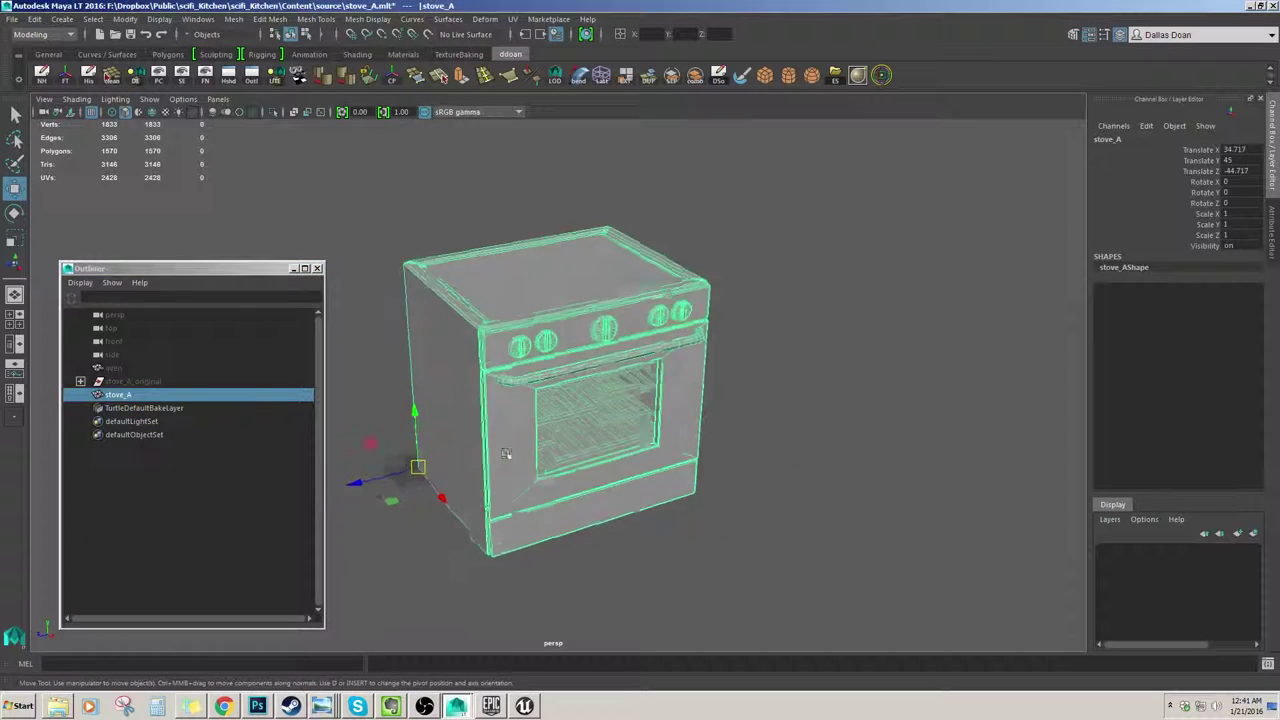
left_click_drag(506, 453, 651, 409, "alt")
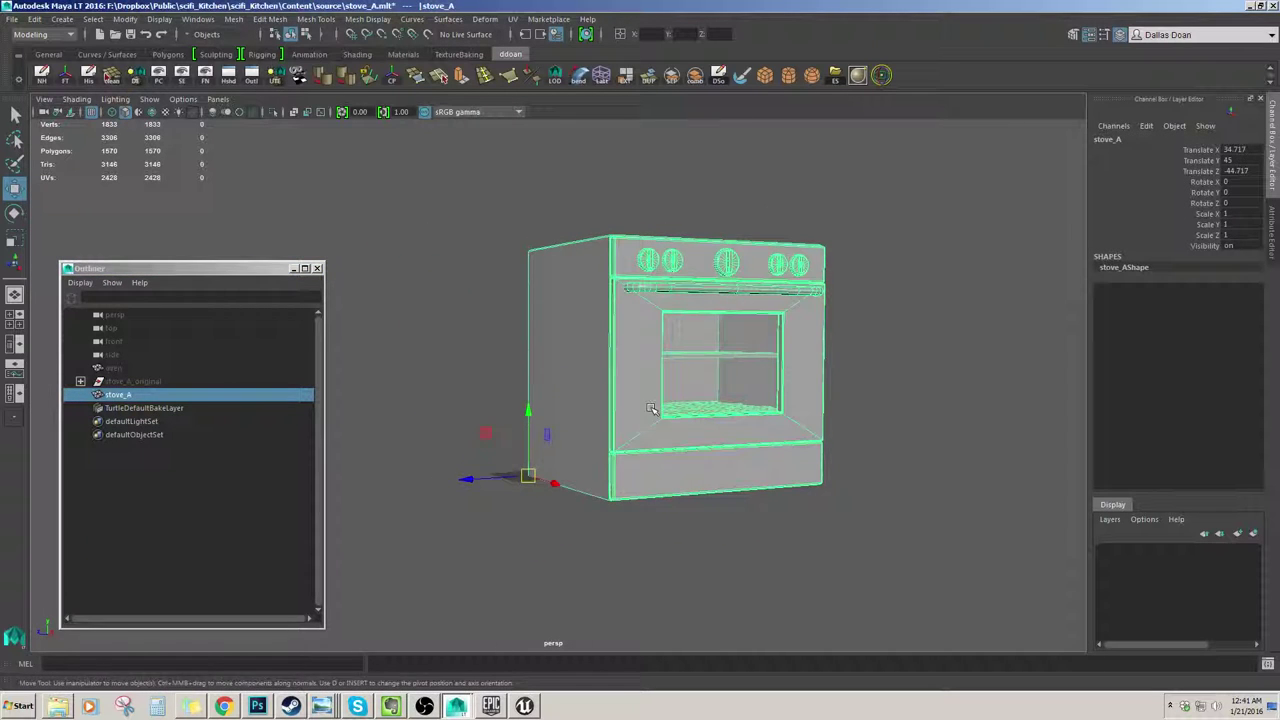
left_click(70, 77)
left_click_drag(395, 235, 445, 282, "alt")
right_click_drag(560, 370, 655, 395, "alt")
middle_click_drag(690, 370, 601, 346, "alt")
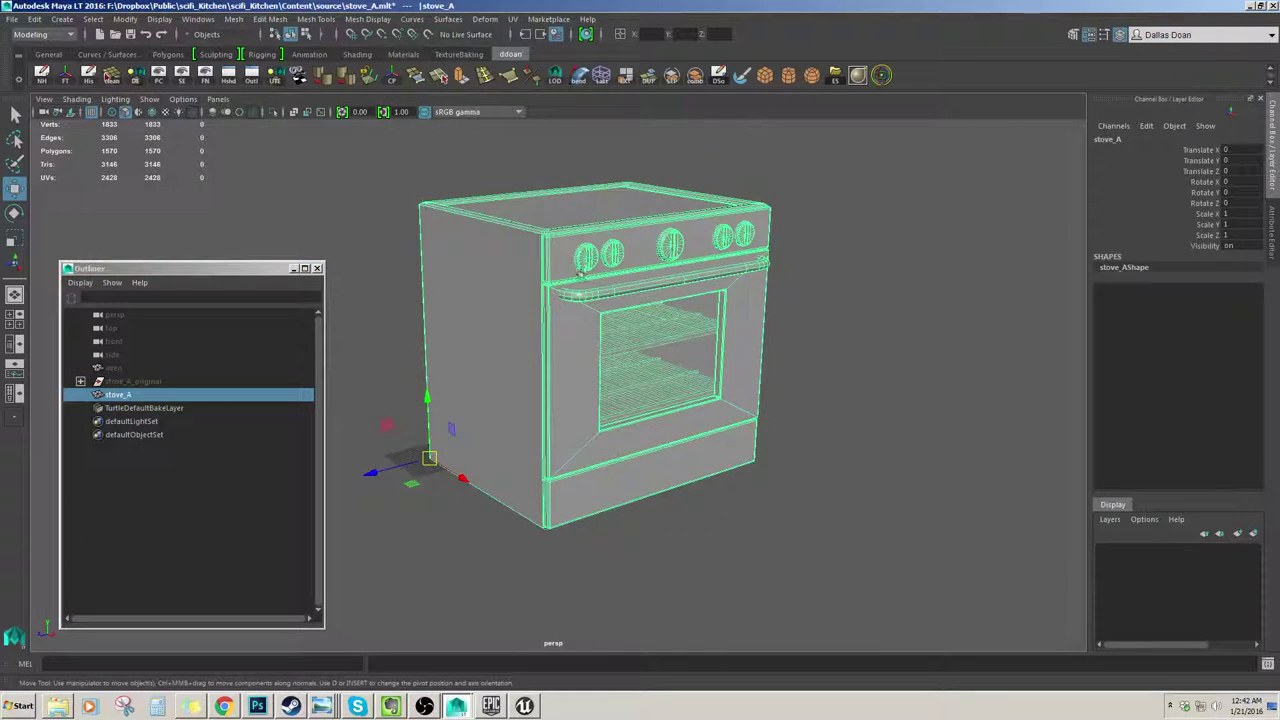
left_click(405, 180)
key("ctrl+z")
Step: Apply automatic UV mapping to stove_A and return to object selection
left_click(516, 20)
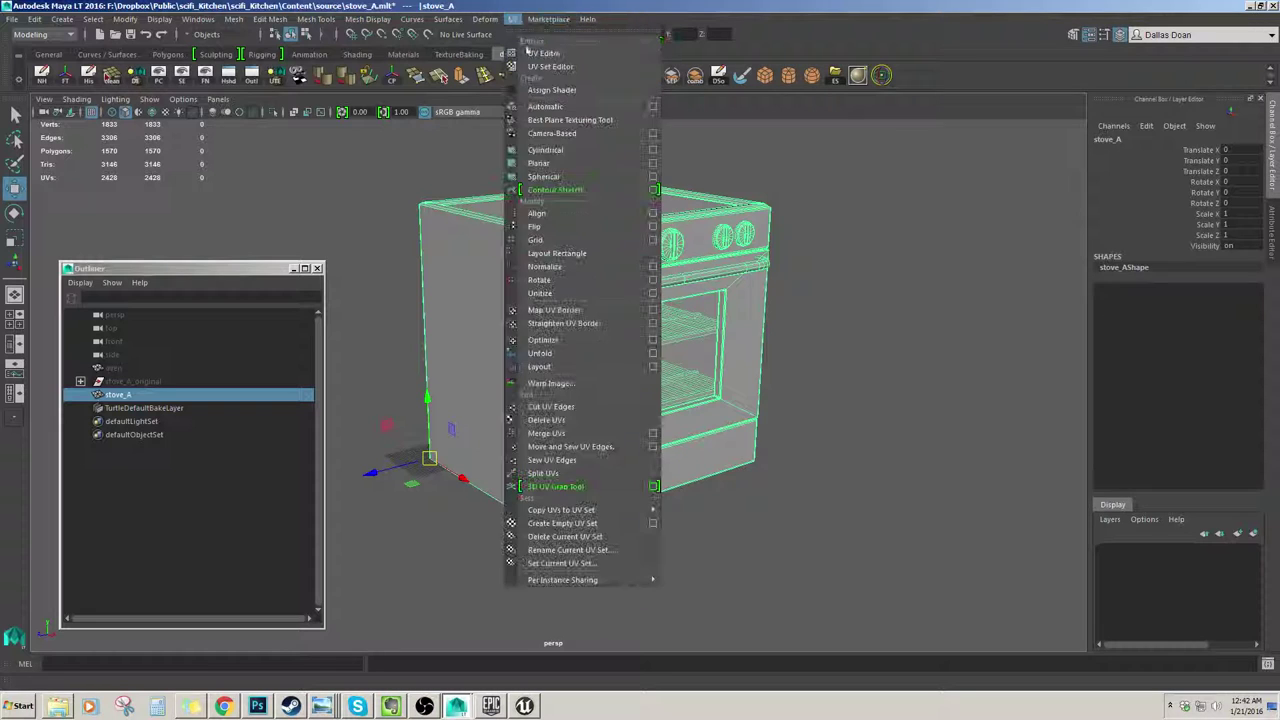
left_click(542, 105)
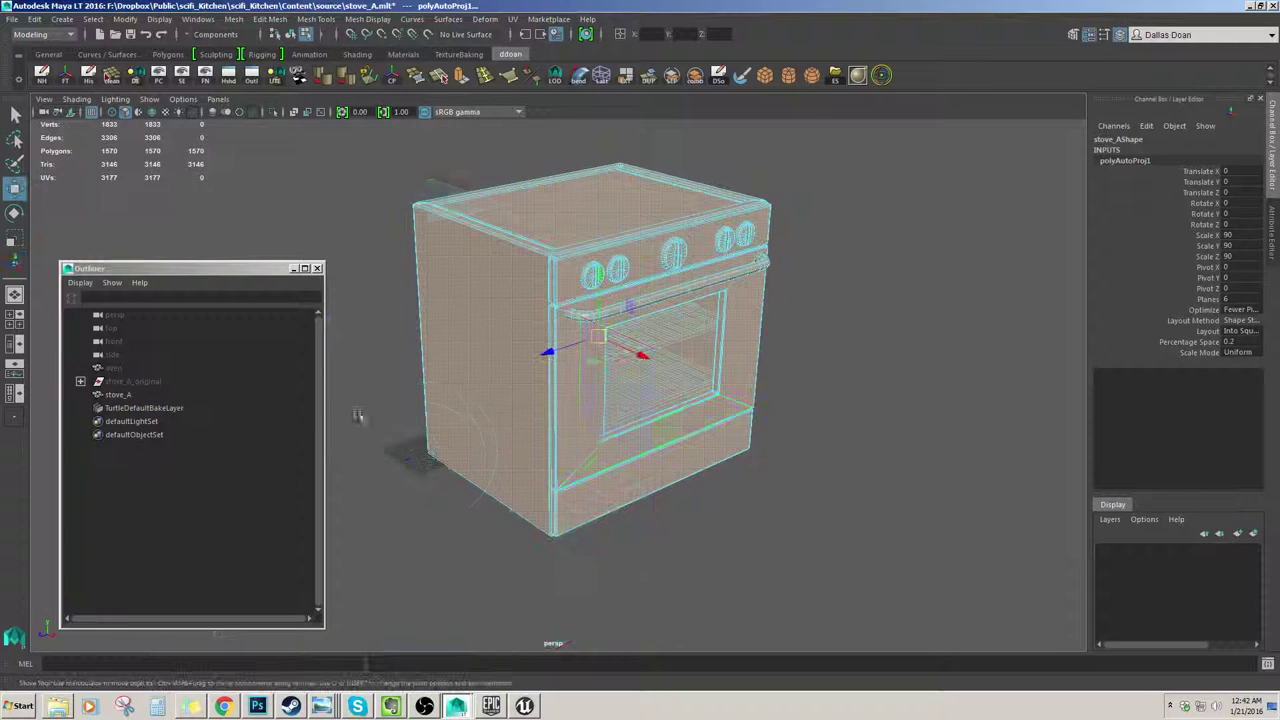
right_click_drag(517, 361, 545, 338)
scroll(537, 377, "up", 1)
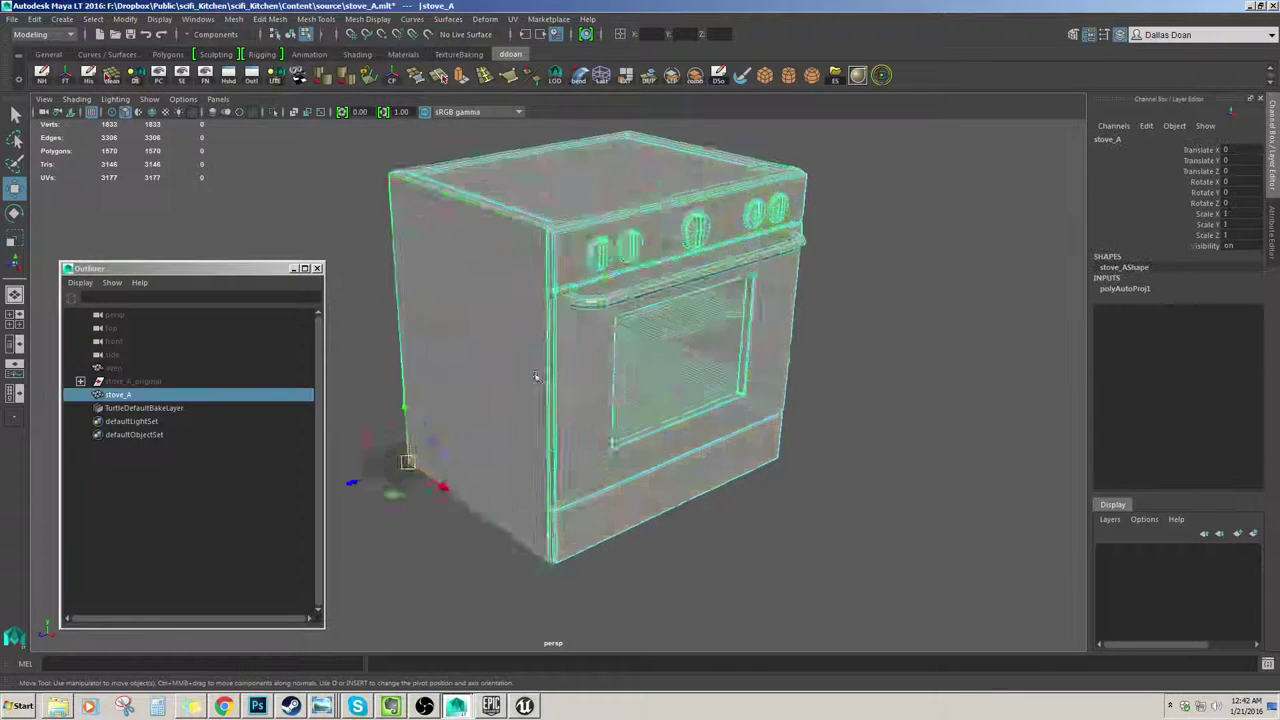
left_click_drag(537, 377, 622, 416, "alt")
Step: Try deleting the combined stove_A mesh, leaving only the hidden stove_A_original group
left_click(124, 384)
left_click(127, 394)
left_click(128, 384)
left_click(131, 396)
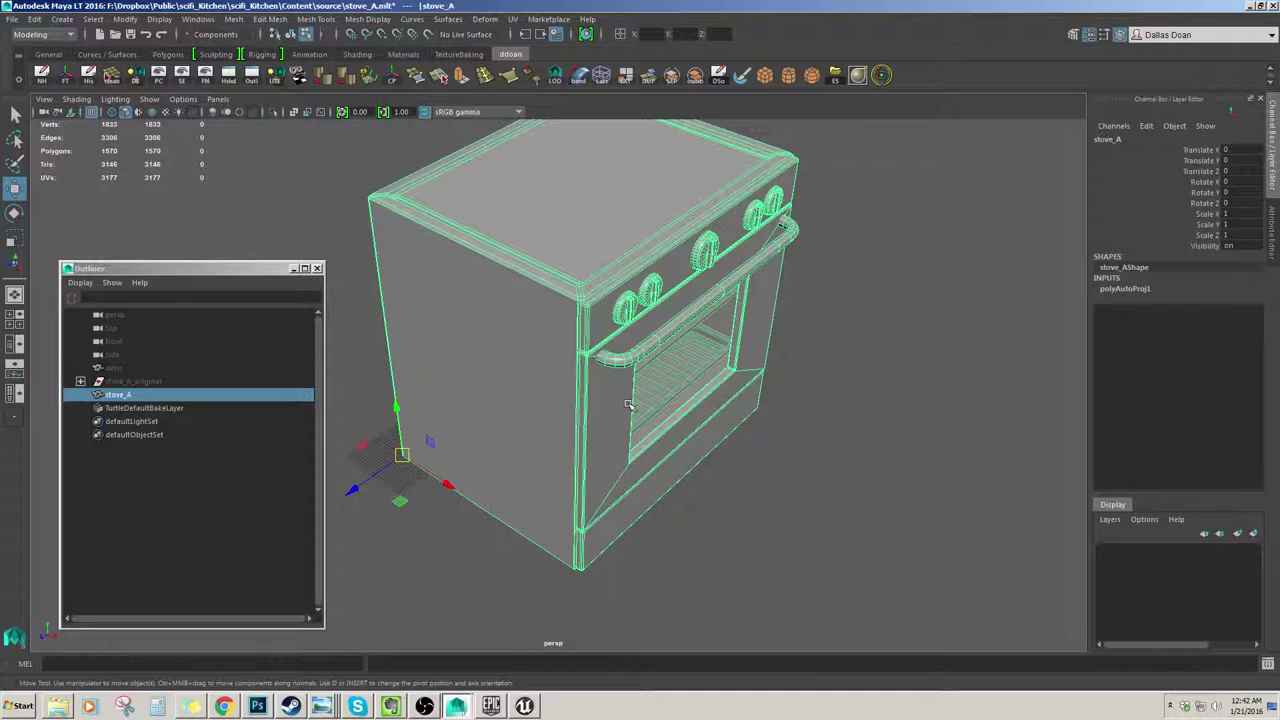
key("Delete")
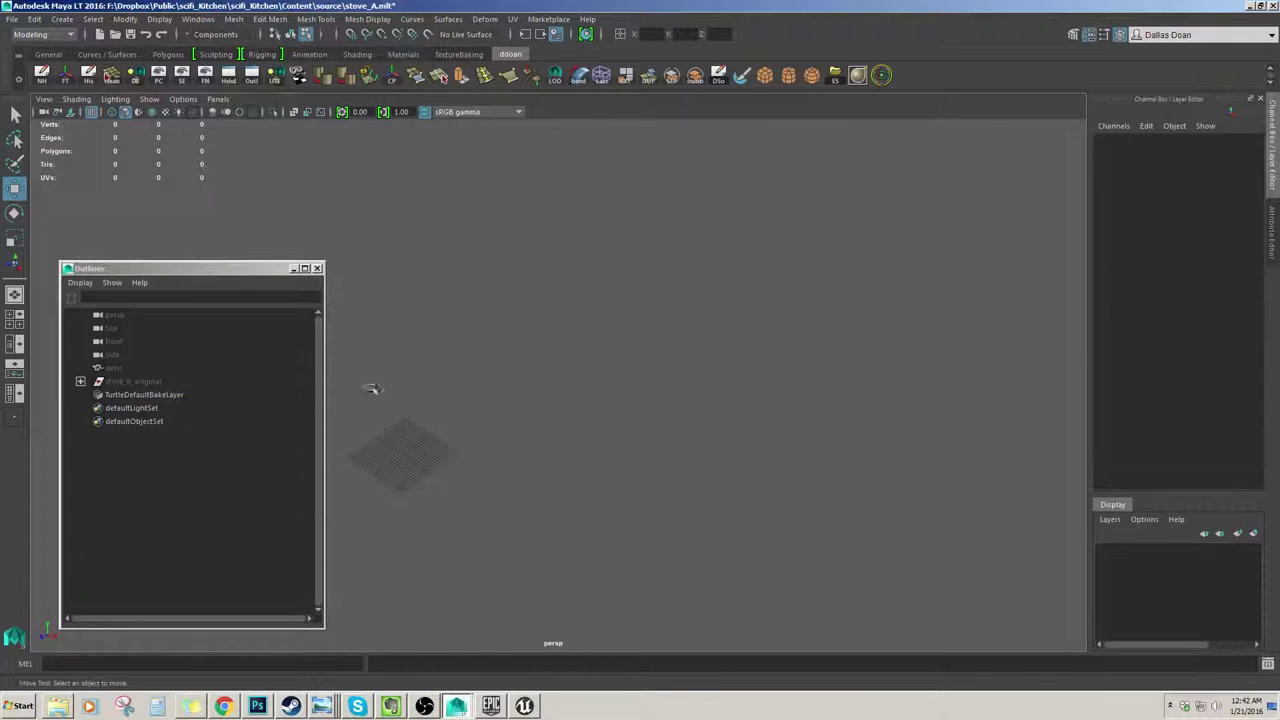
Step: Unhide the stove_A_original group and collapse its hierarchy in the Outliner
left_click(149, 380)
left_click(81, 382)
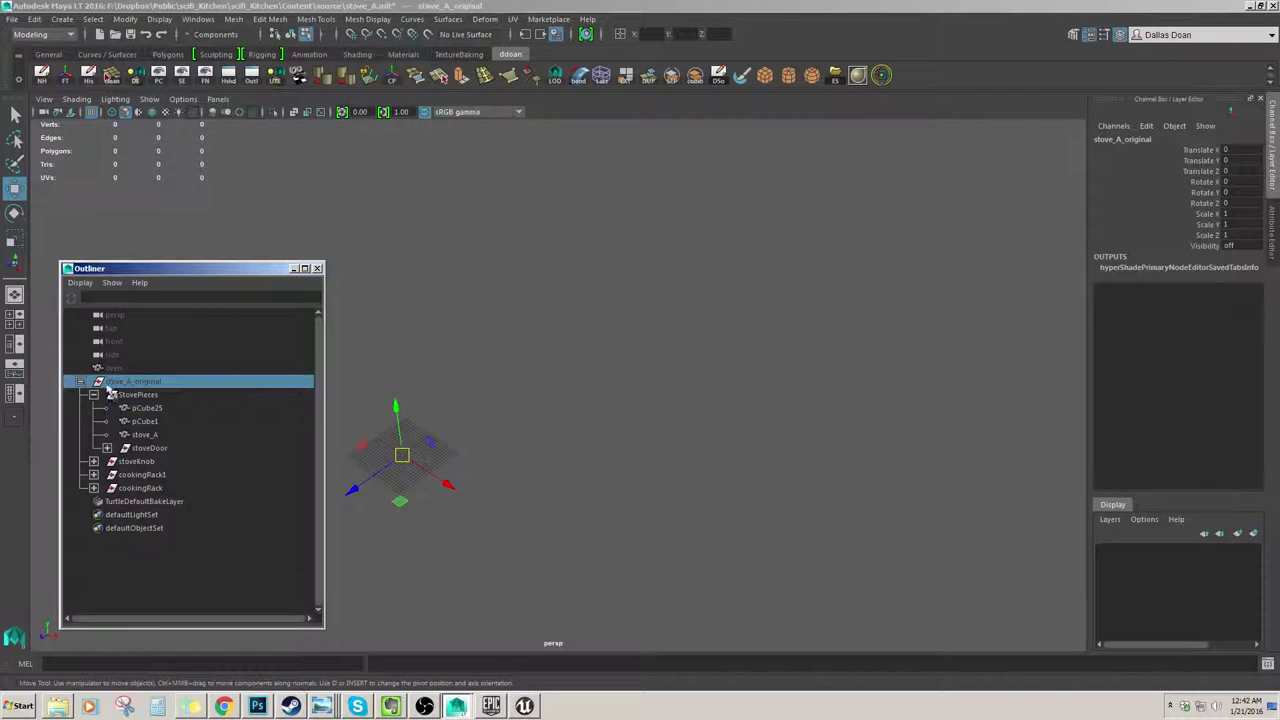
key("shift+h")
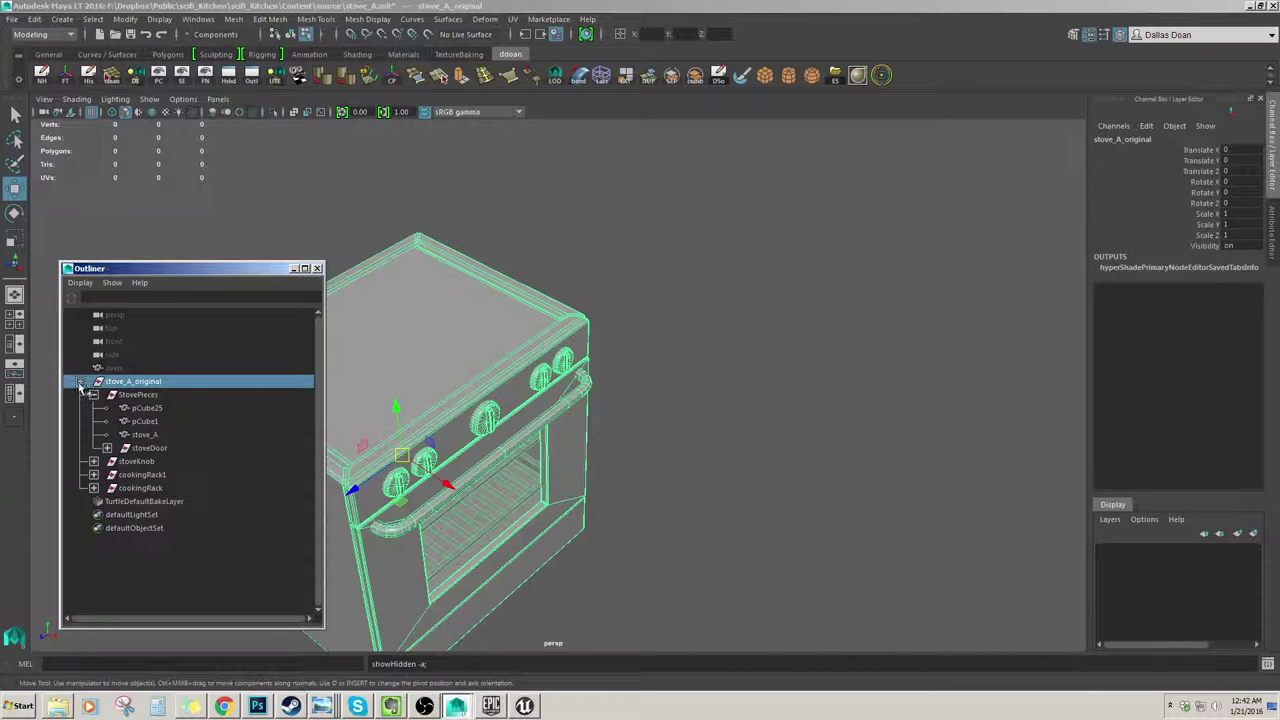
left_click(81, 382)
Step: Examine the separate parts of stove_A_original by selecting its door glass face, control panel, door and body
middle_click_drag(490, 500, 735, 415, "alt")
left_click_drag(735, 415, 640, 420, "alt")
left_click_drag(405, 265, 860, 600)
left_click(648, 334)
left_click_drag(648, 334, 665, 290, "alt")
left_click(700, 410)
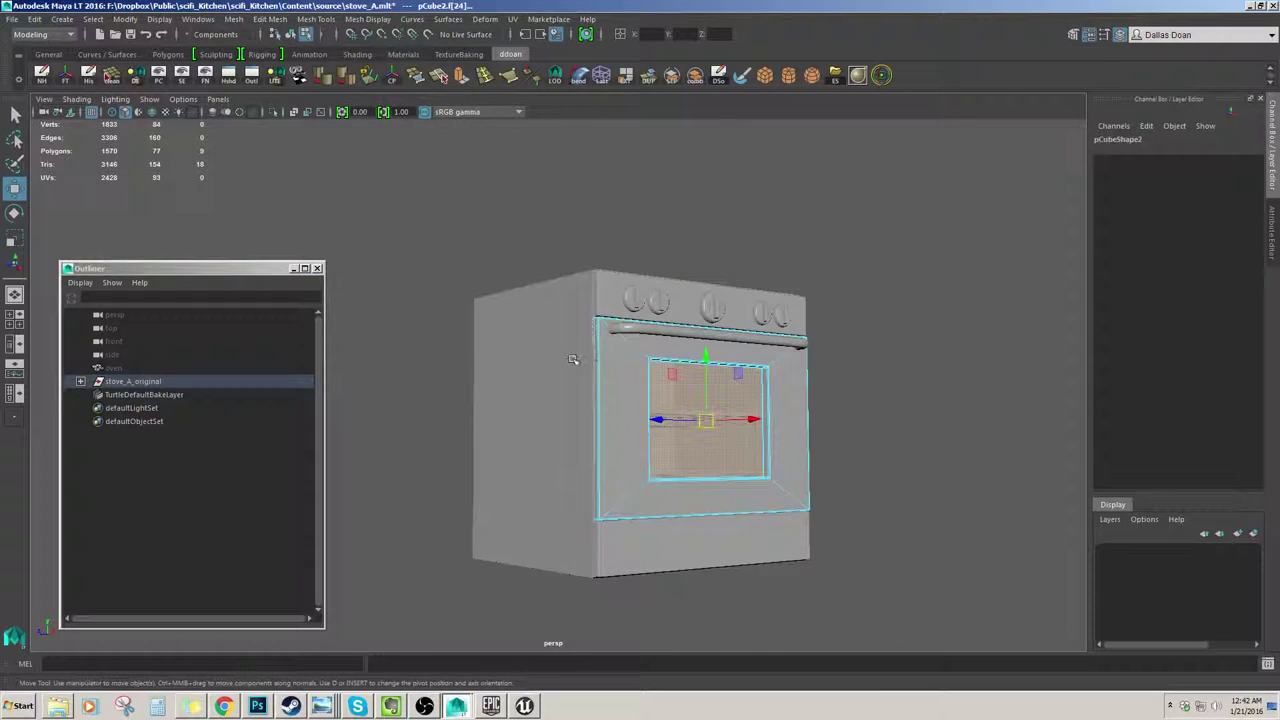
key("F8")
left_click_drag(630, 380, 640, 440, "alt")
scroll(625, 400, "down", 2)
left_click(601, 346)
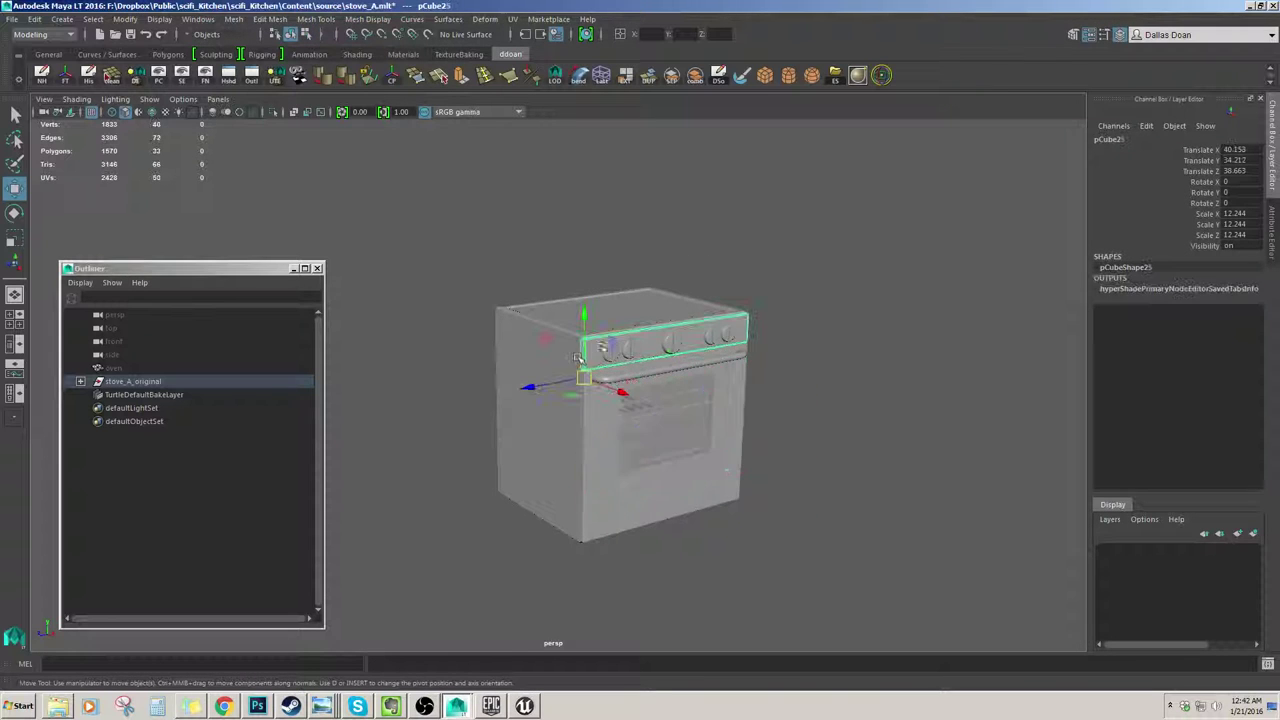
left_click(595, 426)
left_click(542, 395, "shift")
Step: Hide stove_A_original, duplicate the group and open the duplicate's name for editing
left_click(172, 385)
left_click(171, 393)
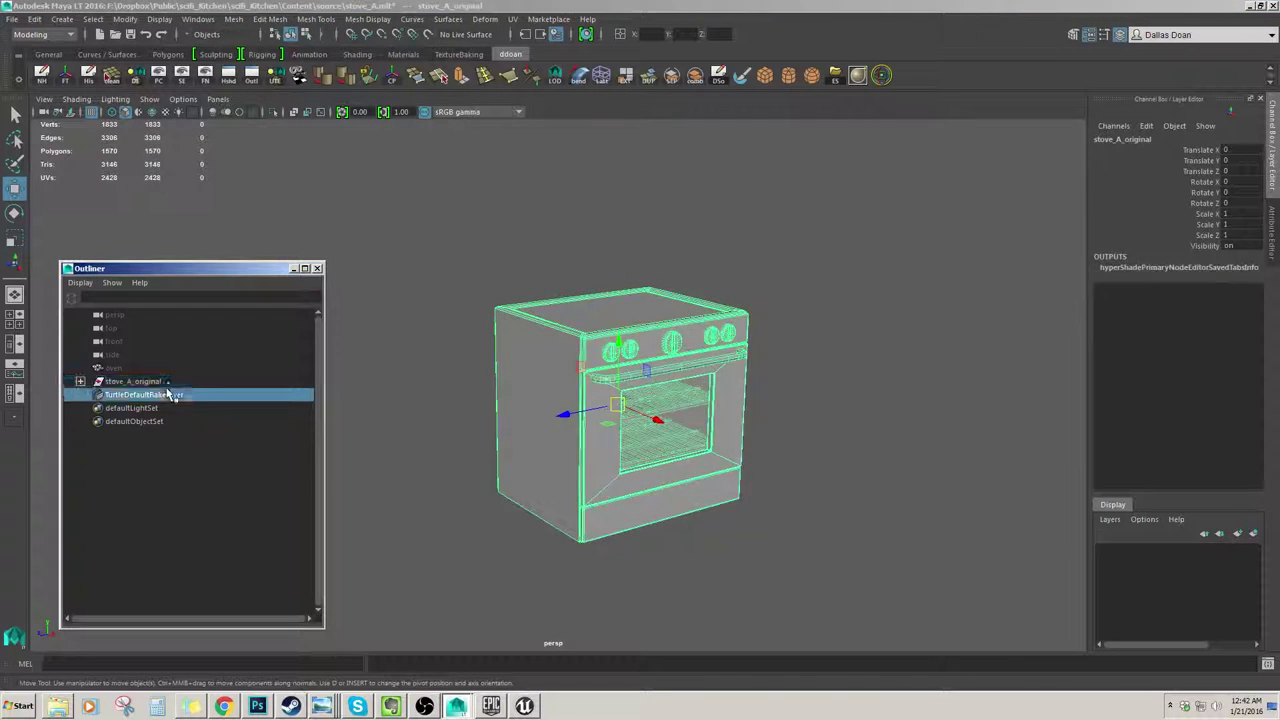
left_click(171, 382)
key("ctrl+h")
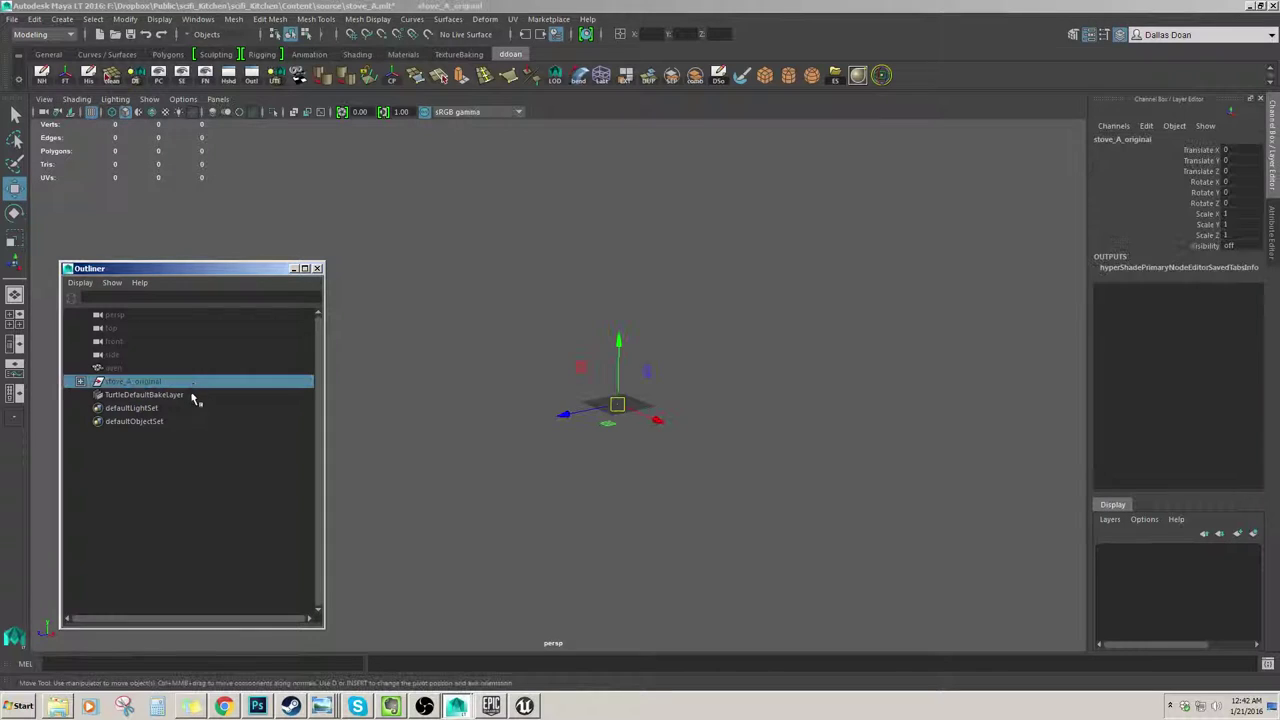
key("ctrl+d")
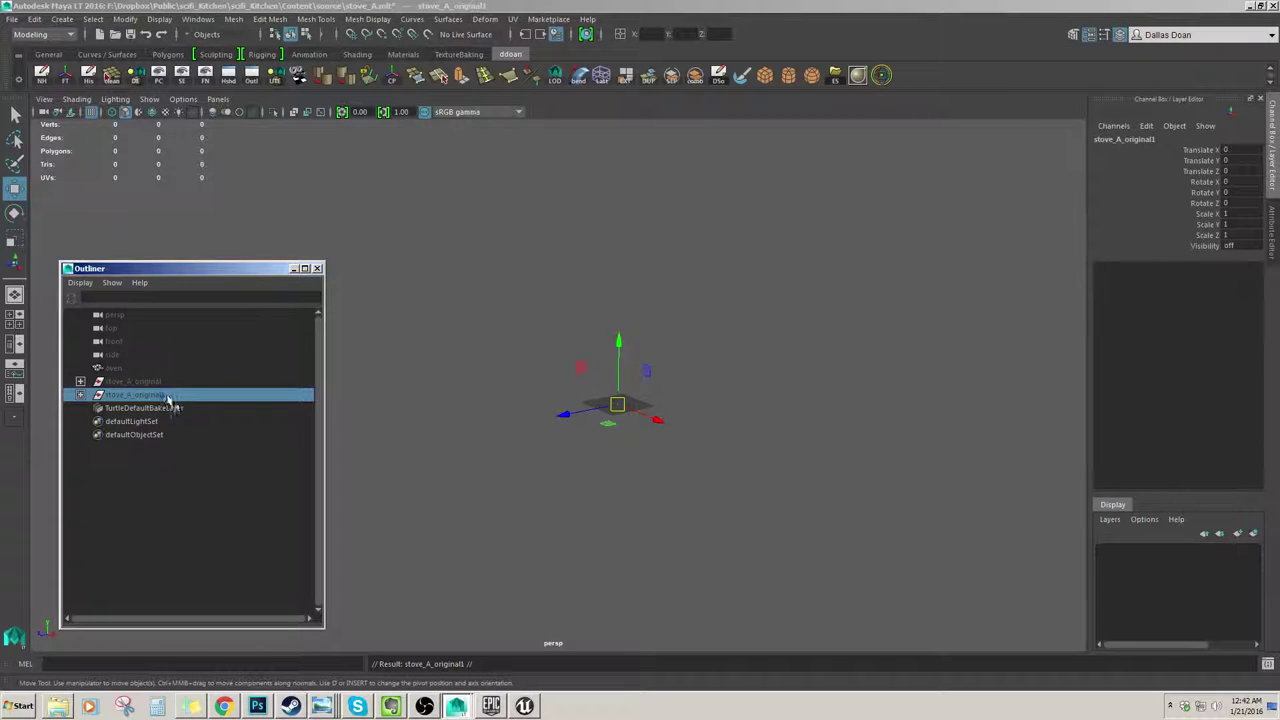
double_click(167, 397)
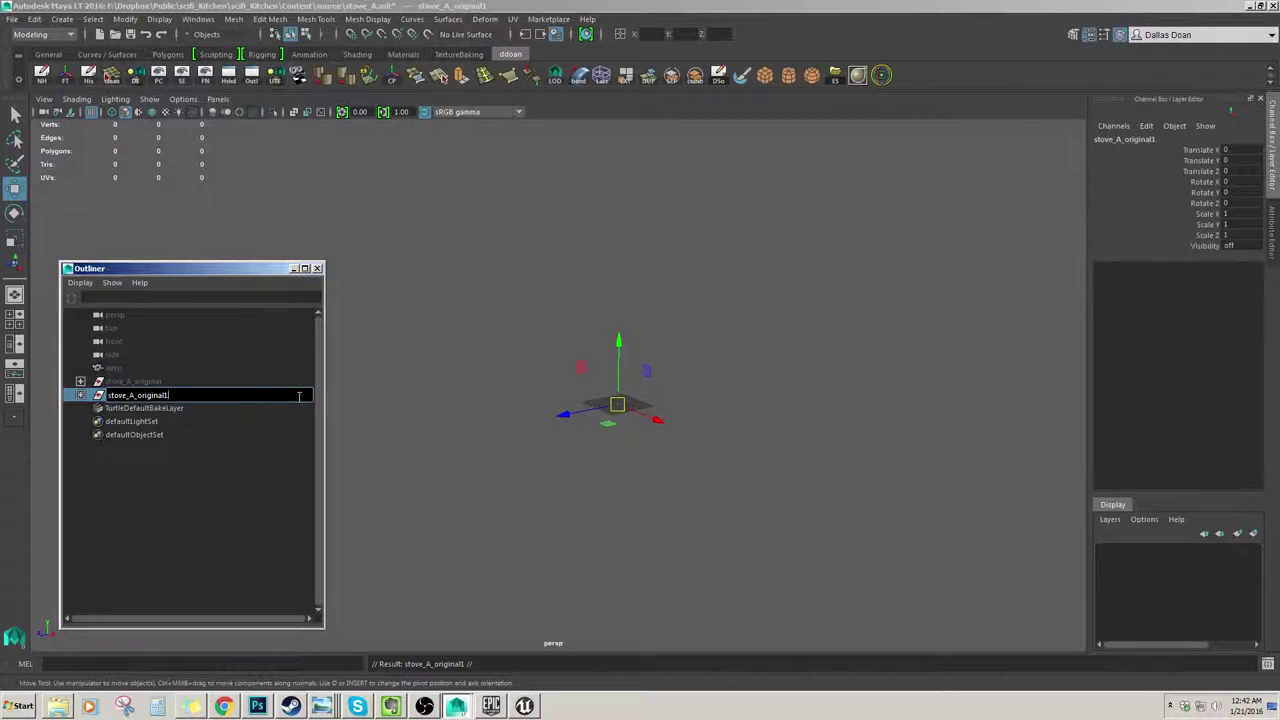
left_click(543, 291)
Step: Undo the duplication, visibility changes and deletion until the combined stove_A mesh is restored, and clear the selection
key("ctrl+z")
key("ctrl+z")
key("ctrl+z")
key("ctrl+z")
key("ctrl+z")
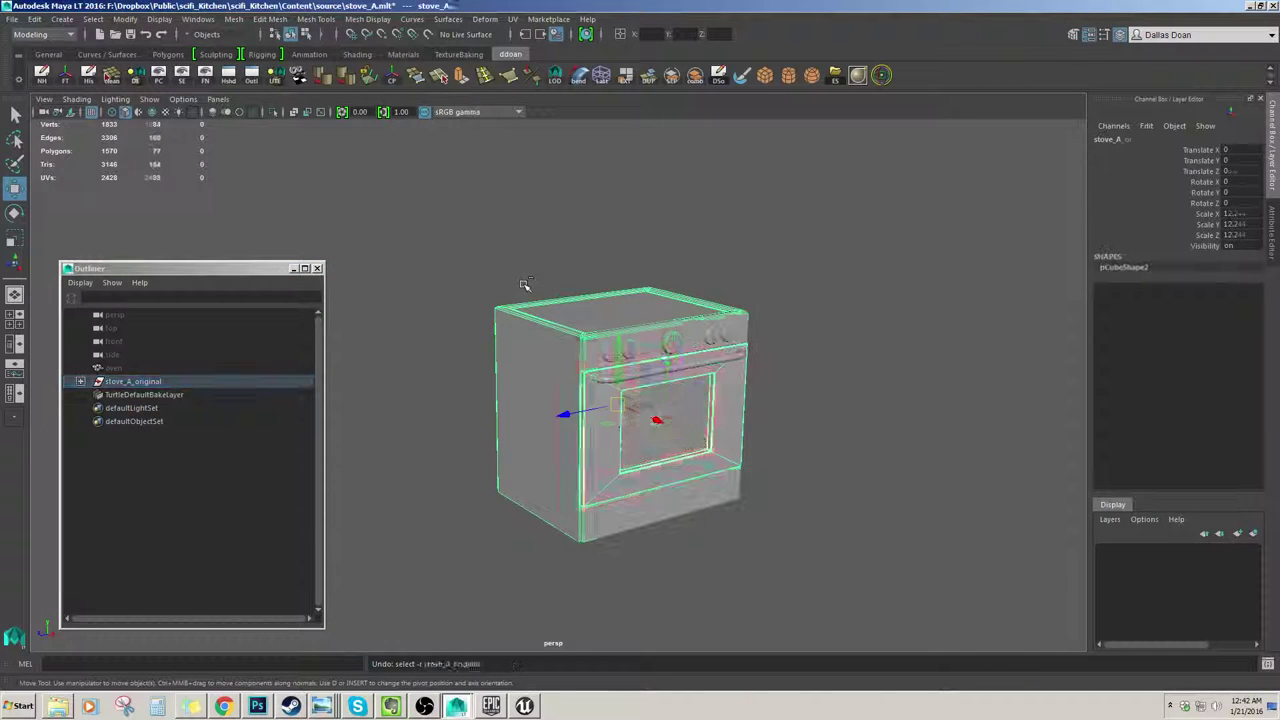
key("ctrl+z")
key("ctrl+z")
key("ctrl+z")
key("ctrl+z")
key("ctrl+z")
key("ctrl+z")
key("ctrl+z")
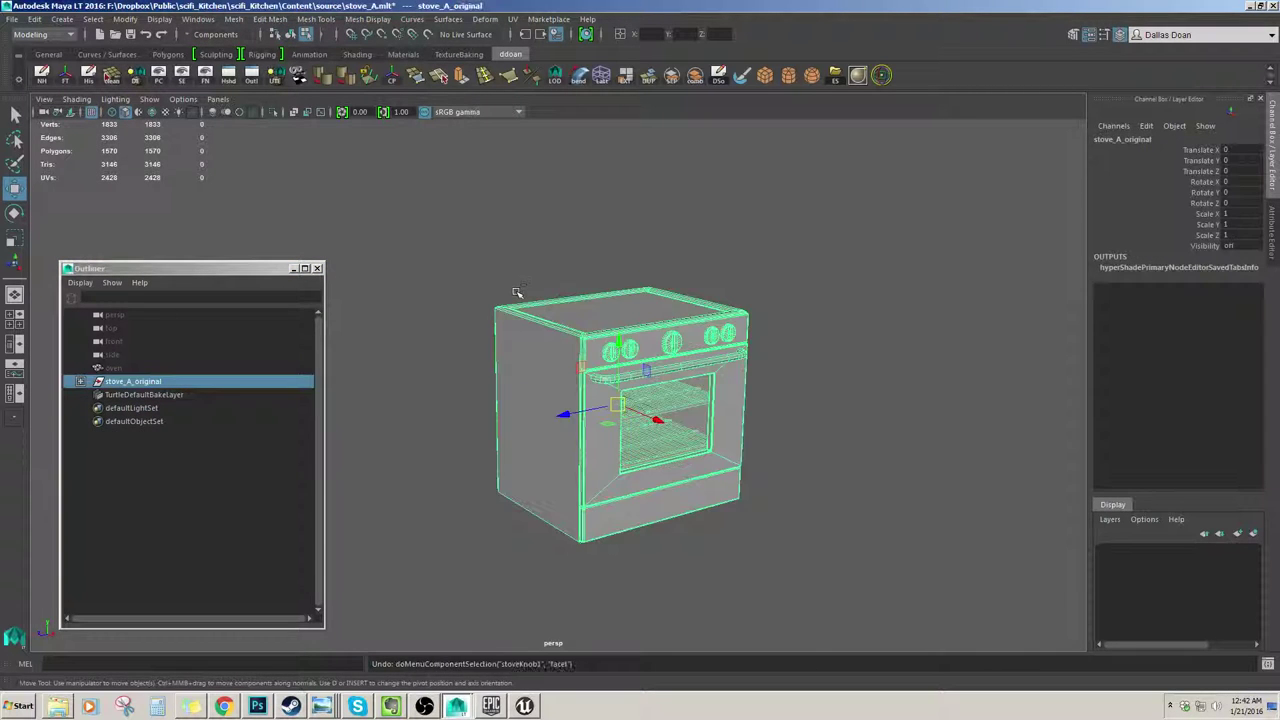
key("ctrl+z")
key("ctrl+z")
key("ctrl+z")
left_click(526, 250)
Step: Select the restored stove_A mesh and reapply automatic UV mapping to it
left_click(237, 383)
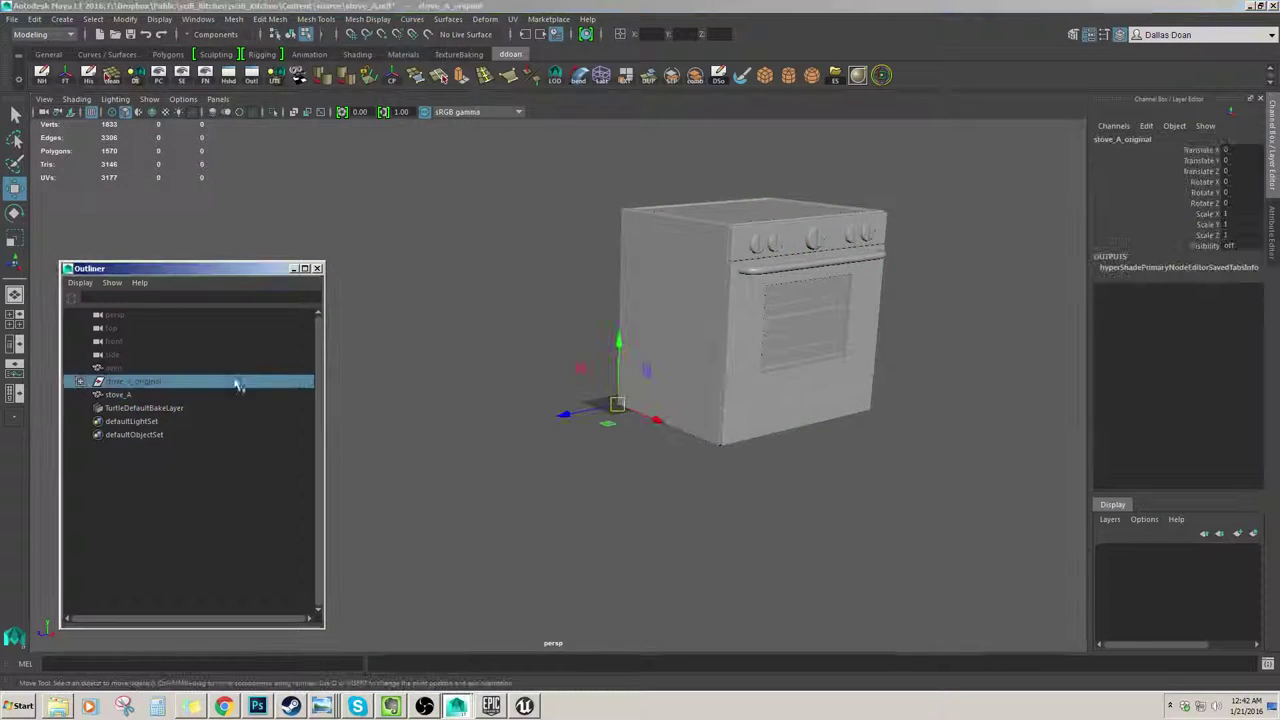
left_click(214, 446)
left_click(237, 396)
left_click_drag(505, 385, 556, 448, "alt")
left_click(512, 20)
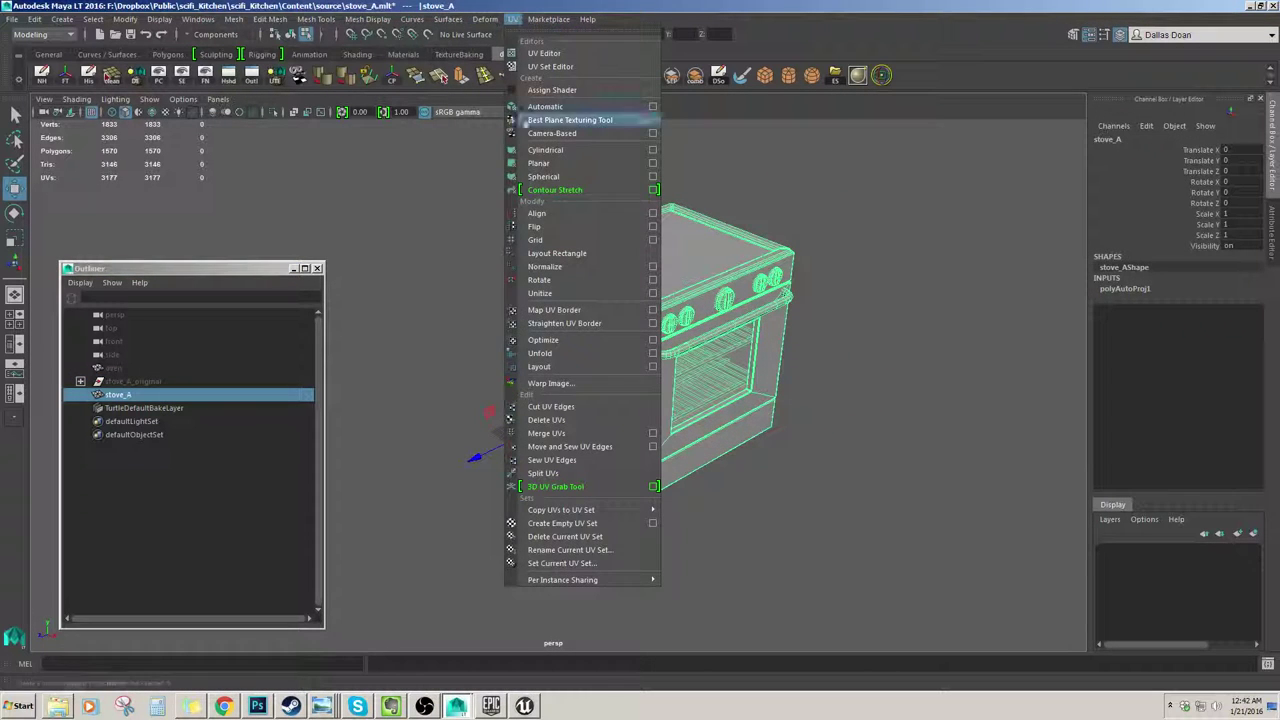
left_click(553, 108)
left_click_drag(599, 388, 603, 340, "alt")
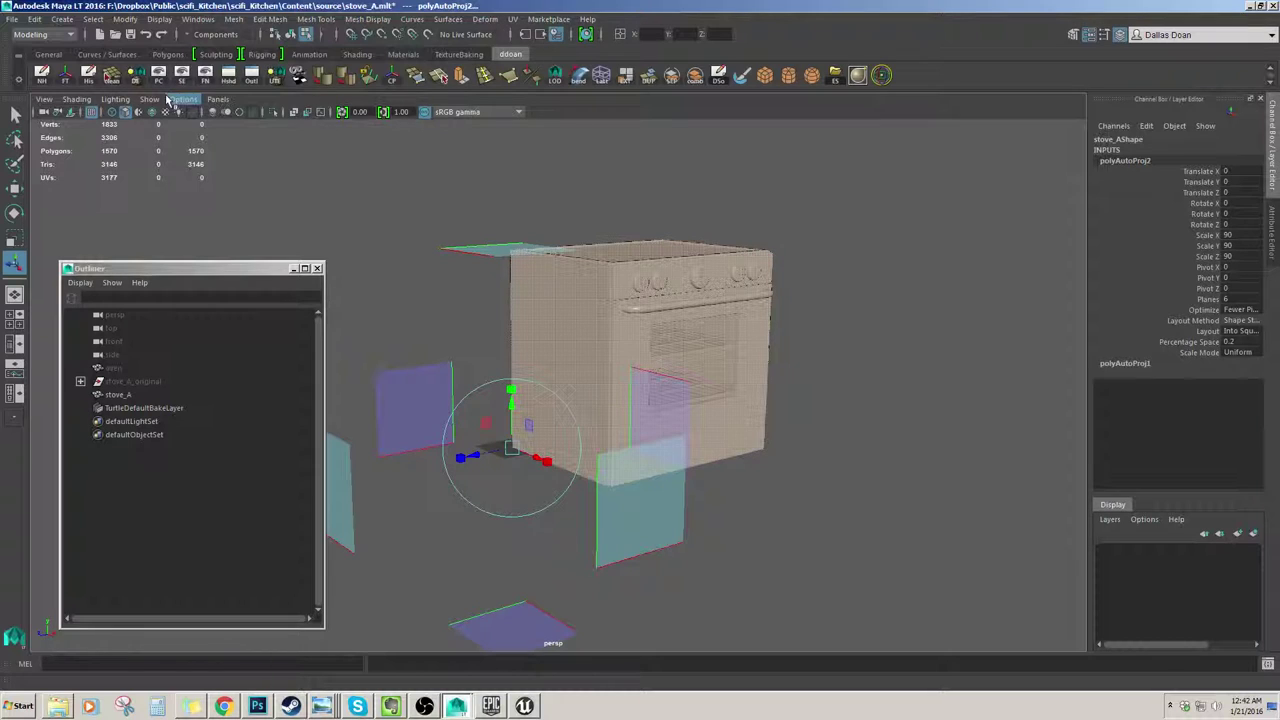
Step: Show the perspective view beside the UV editor and select stove_A to examine its UV layout and mesh
left_click(216, 99)
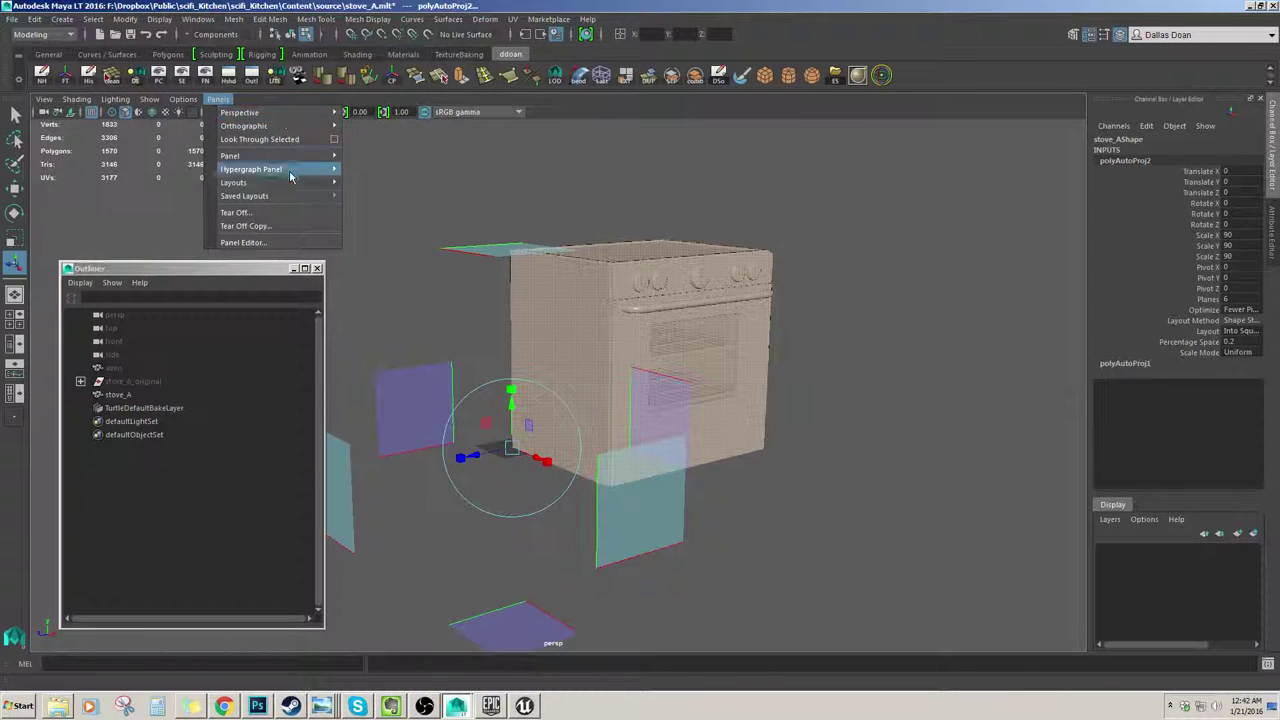
mouse_move(290, 200)
left_click(400, 343)
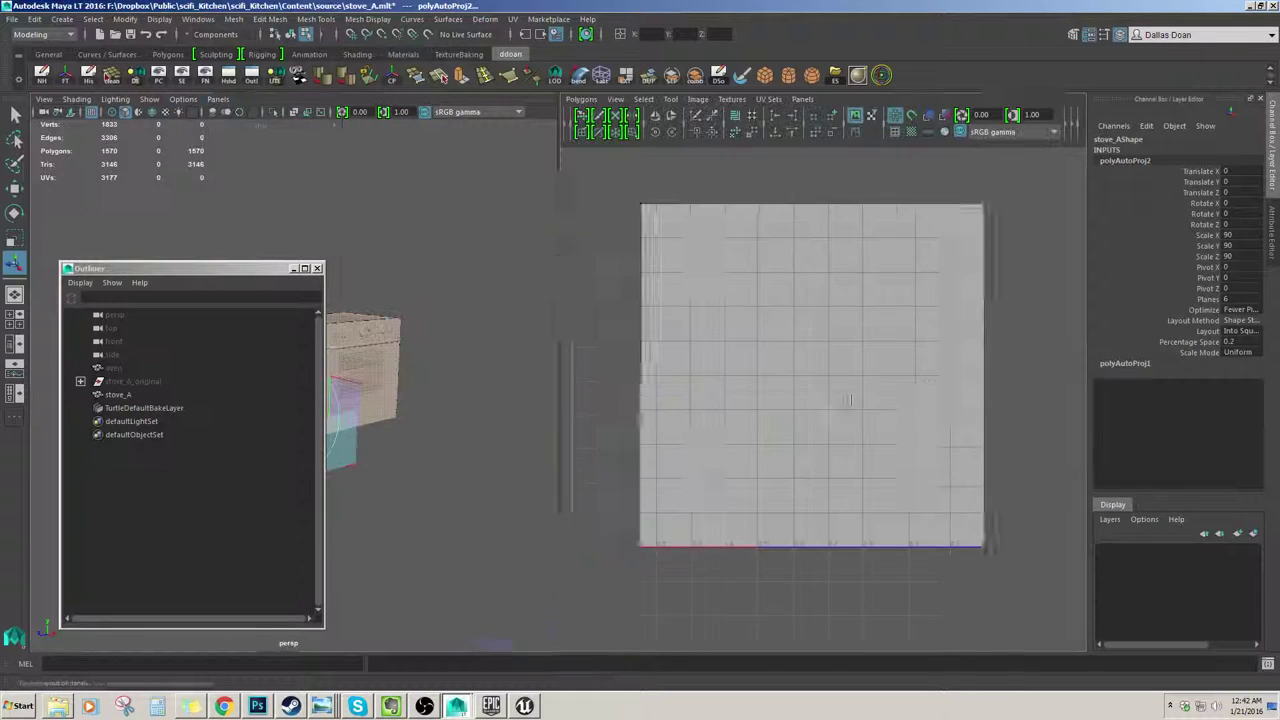
left_click(517, 440)
middle_click_drag(517, 440, 433, 426, "alt")
scroll(609, 377, "up", 3)
right_click_drag(443, 372, 503, 358, "alt")
middle_click_drag(503, 358, 377, 351, "alt")
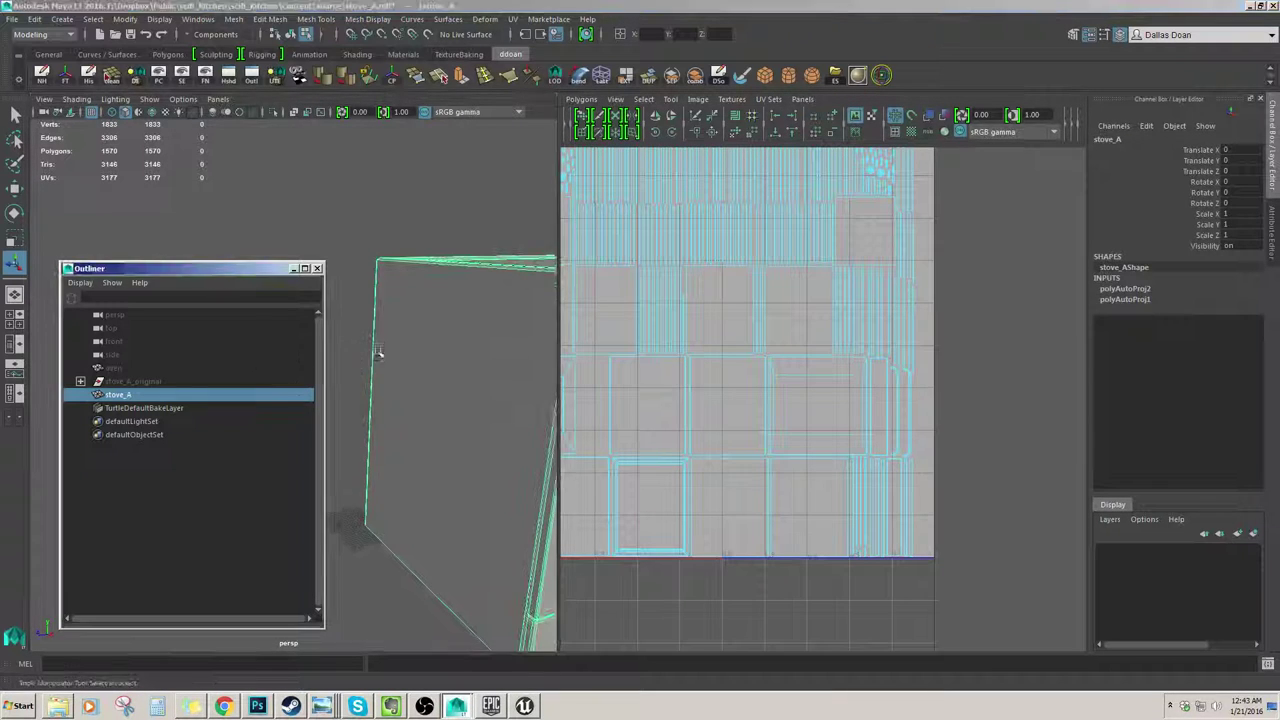
right_click_drag(377, 351, 385, 320, "alt")
left_click_drag(385, 320, 345, 288, "alt")
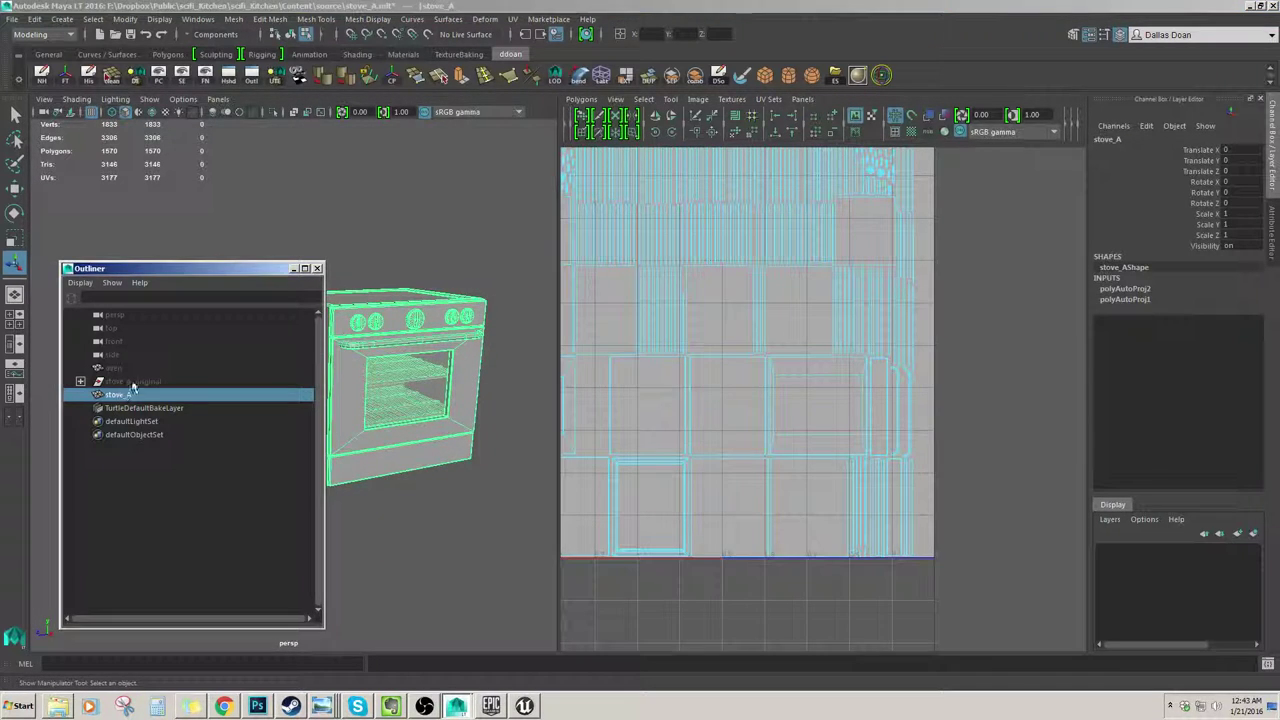
Step: Export the selected stove_A mesh as FBX to the project's Content/Props folder, overwriting stove_A.fbx
double_click(130, 394)
left_click(134, 406)
left_click(130, 396)
left_click(14, 19)
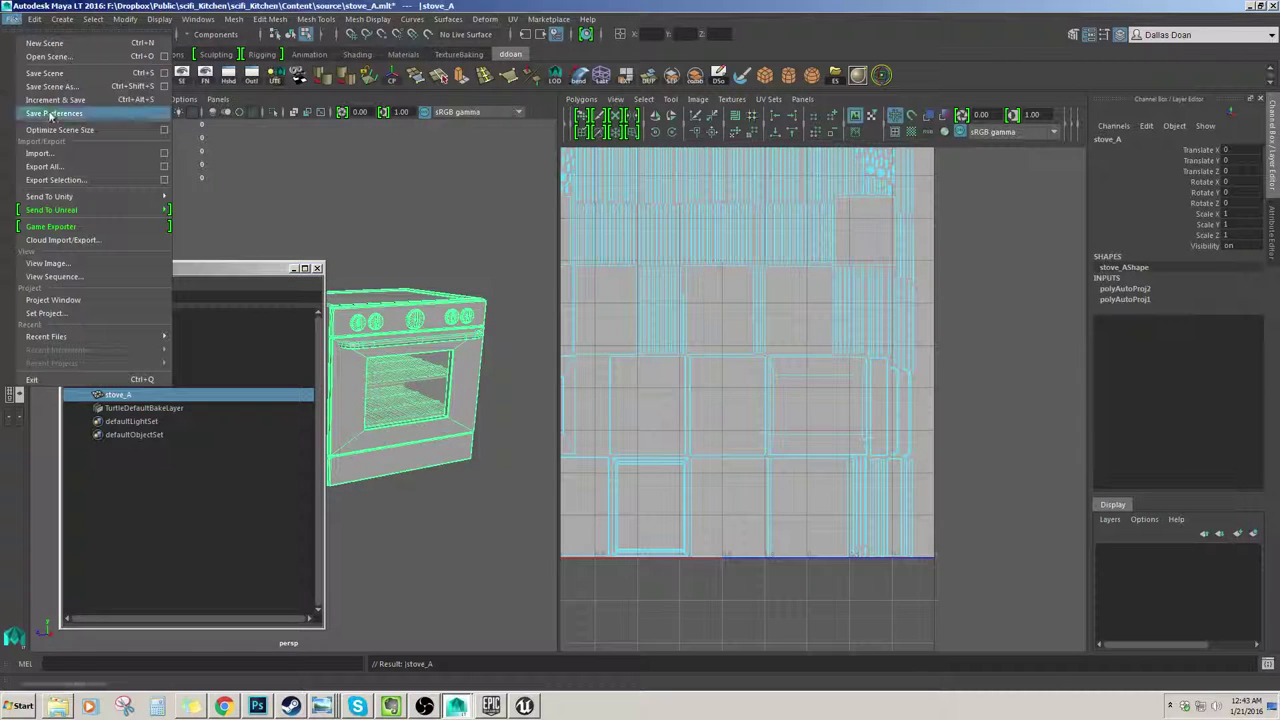
left_click(90, 180)
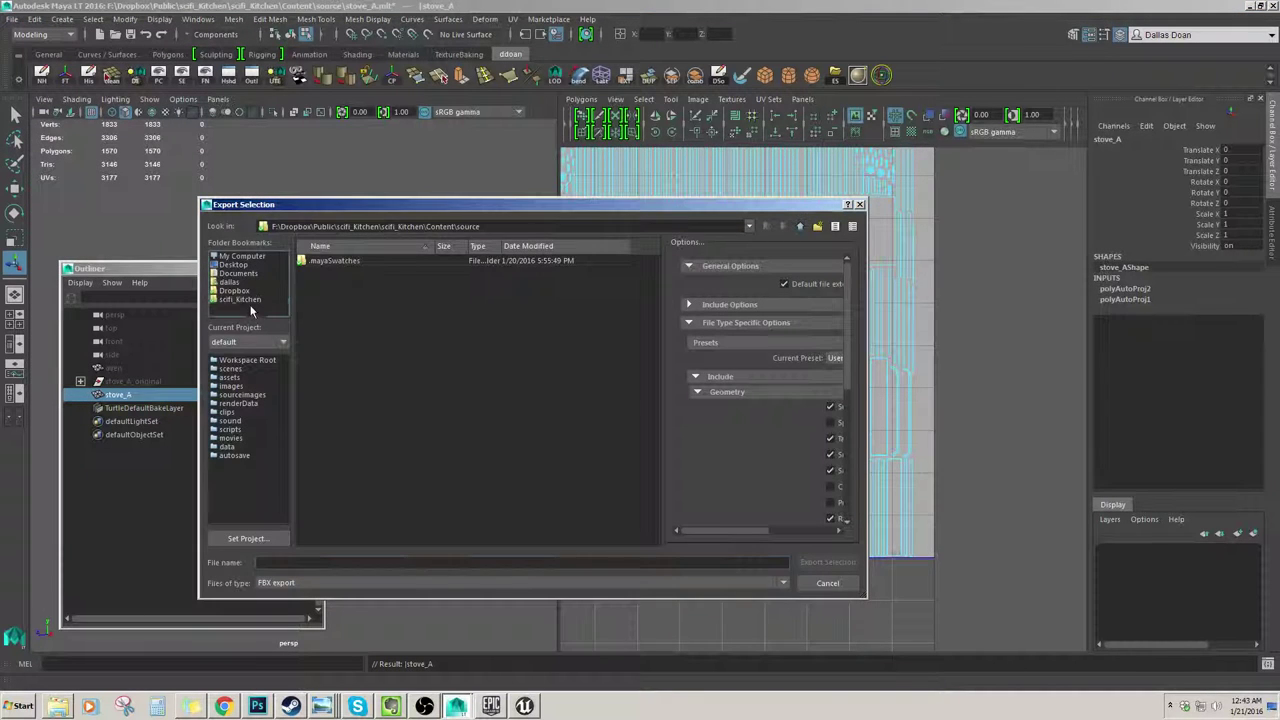
double_click(330, 260)
left_click(335, 274)
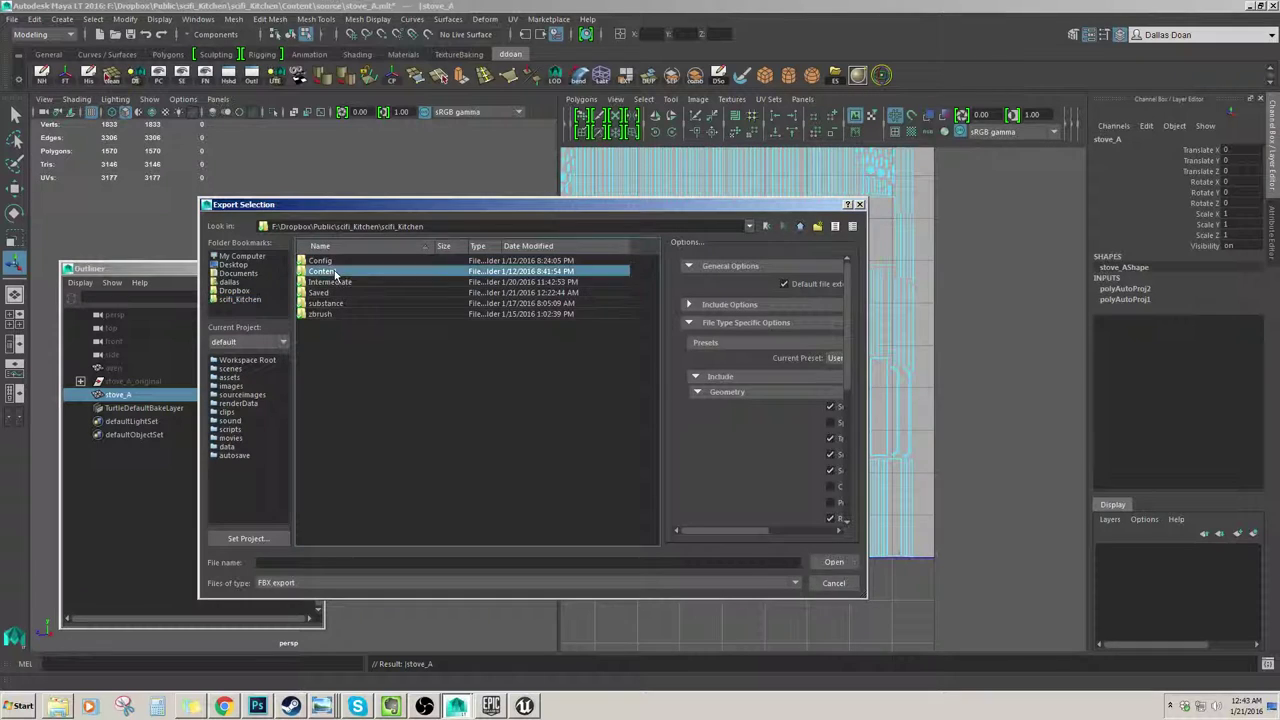
double_click(336, 275)
left_click_drag(328, 336, 337, 293)
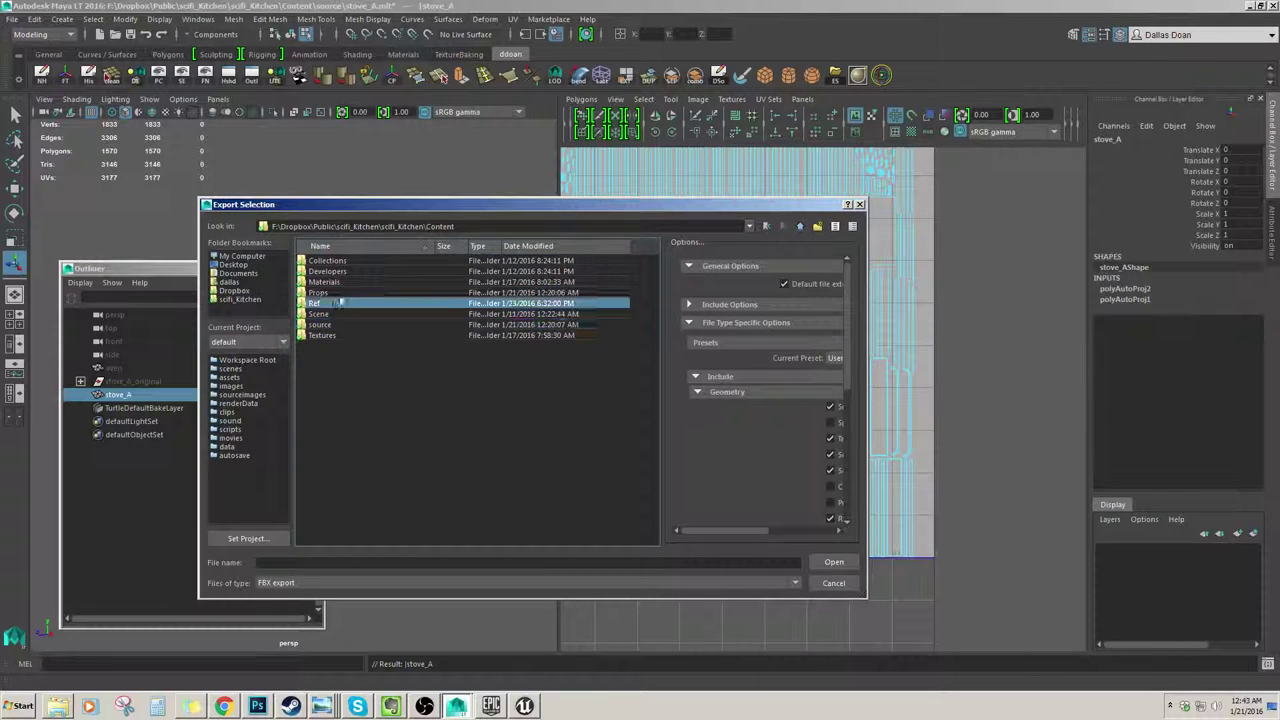
double_click(336, 293)
left_click(336, 400)
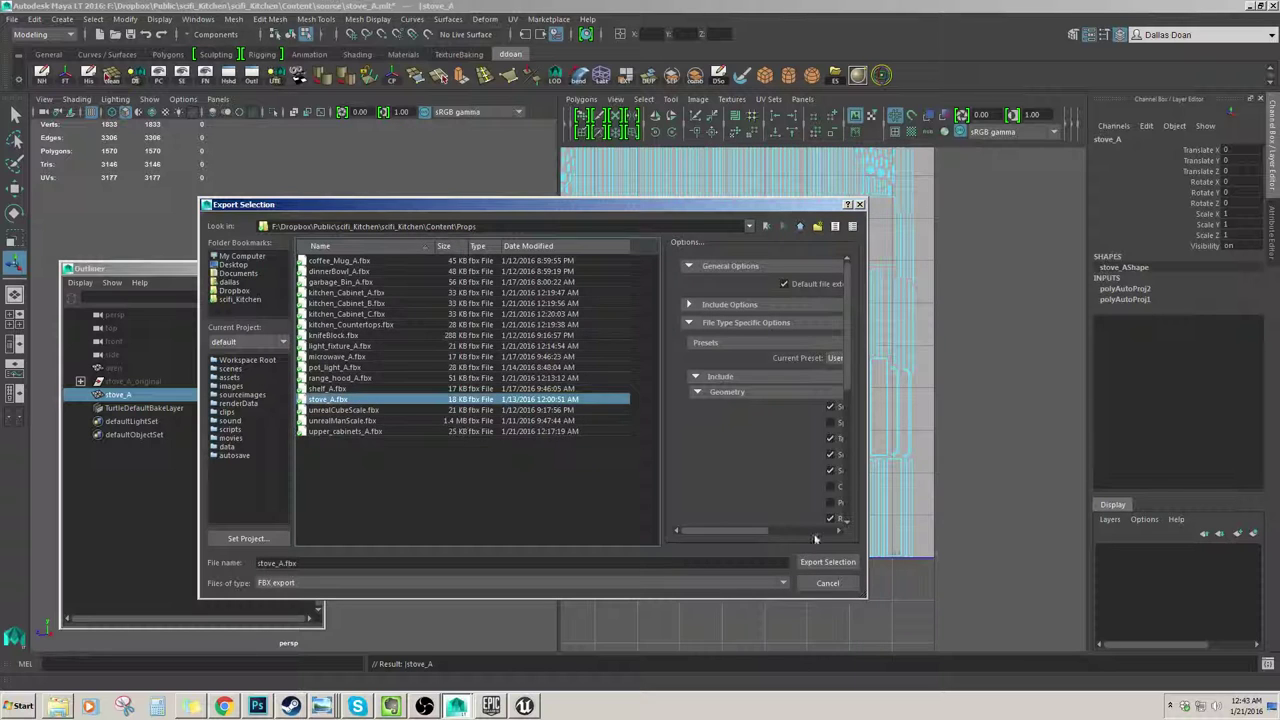
left_click(802, 562)
left_click(506, 420)
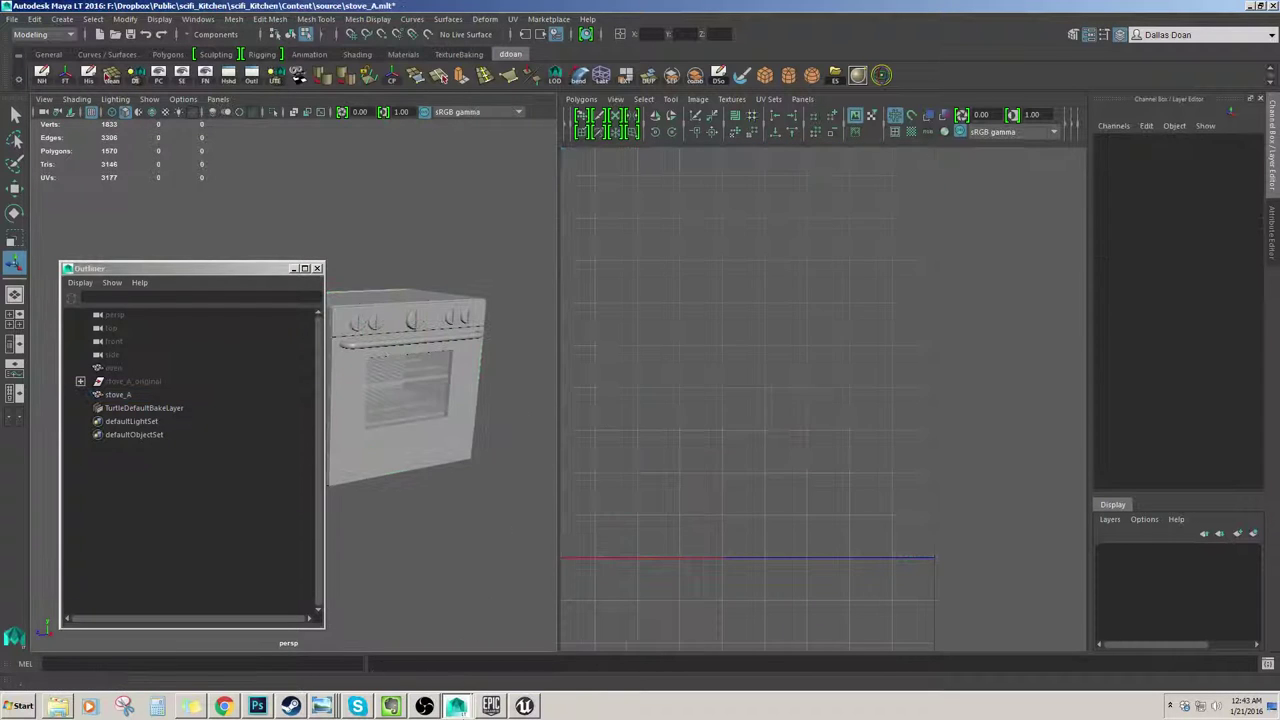
Step: Switch to the scifi_Kitchen level in Unreal Editor and select the oven placeholder brush between the counters
left_click(499, 709)
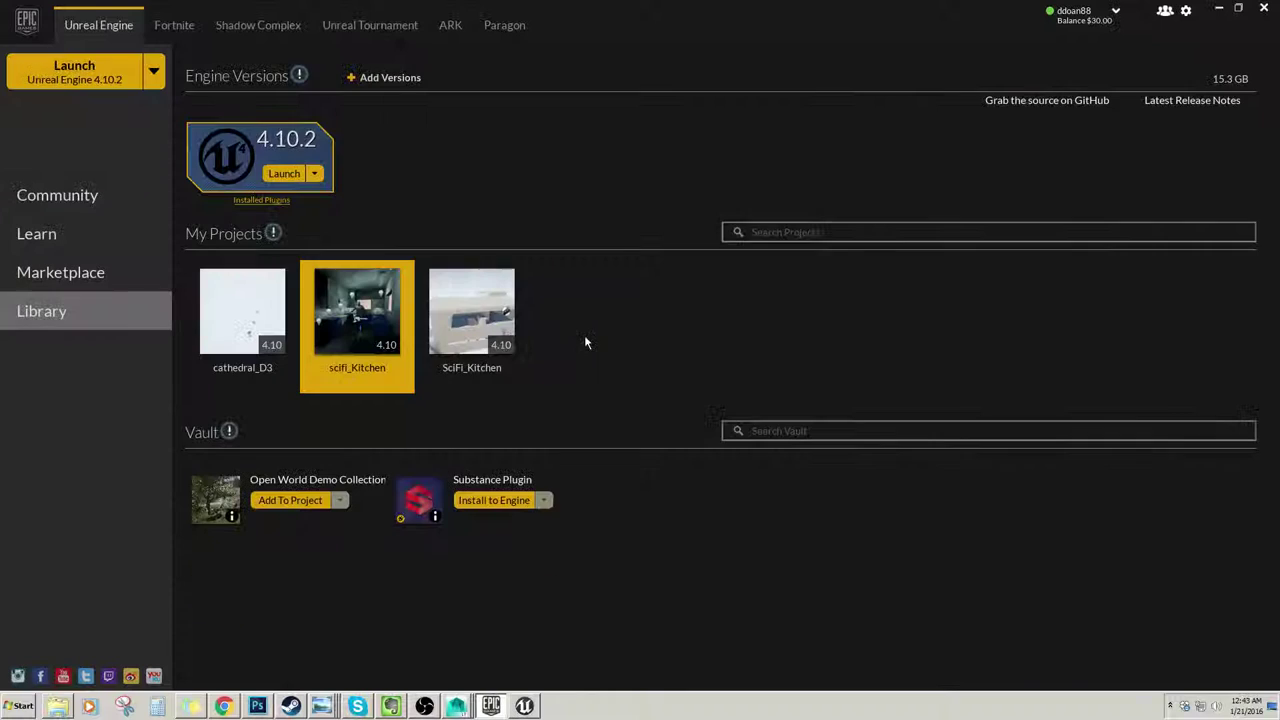
left_click(527, 707)
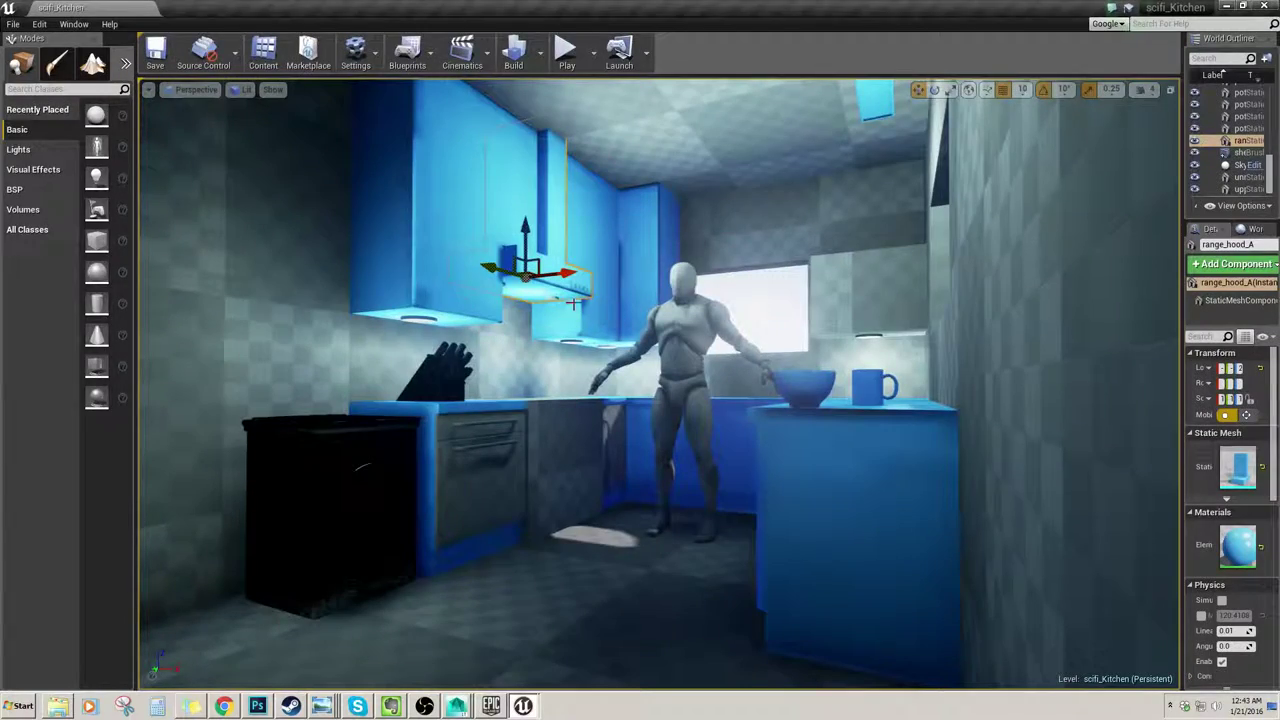
left_click(450, 215)
mouse_move(450, 215)
right_mouse_down()
mouse_move(450, 165)
mouse_move(460, 240)
right_mouse_up()
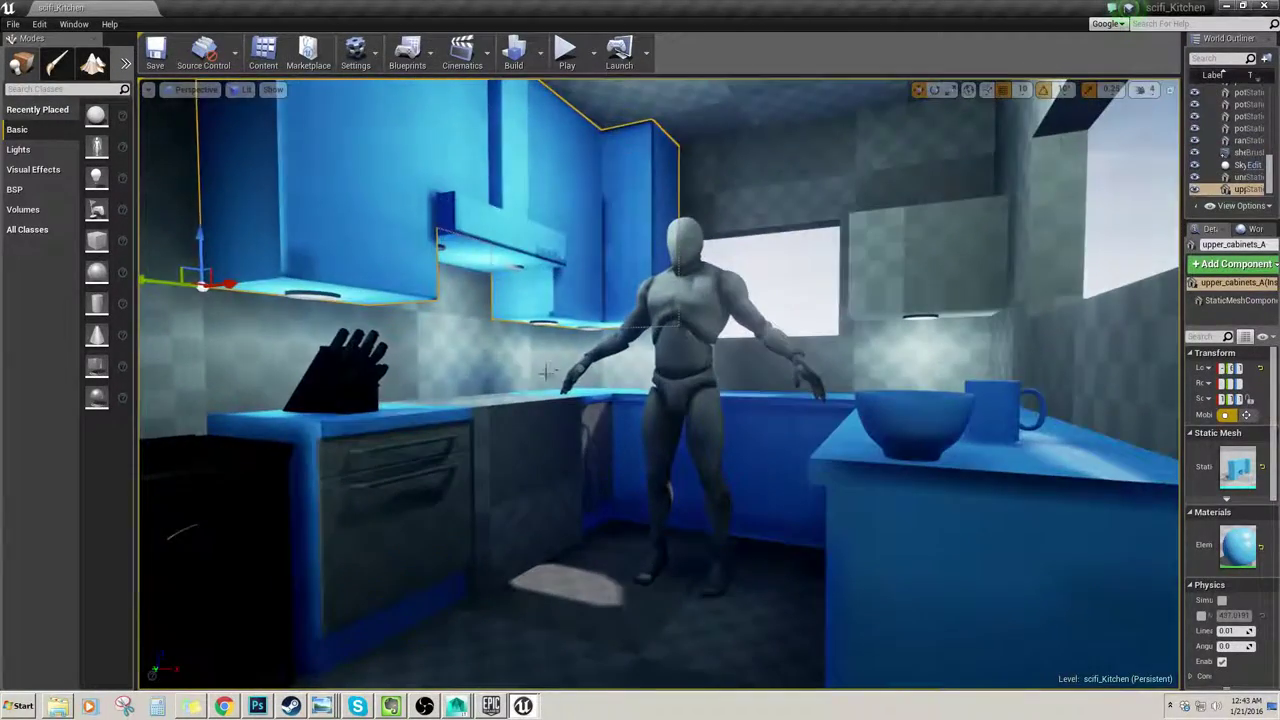
left_click(530, 490)
mouse_move(530, 490)
right_mouse_down()
mouse_move(475, 430)
mouse_move(505, 478)
right_mouse_up()
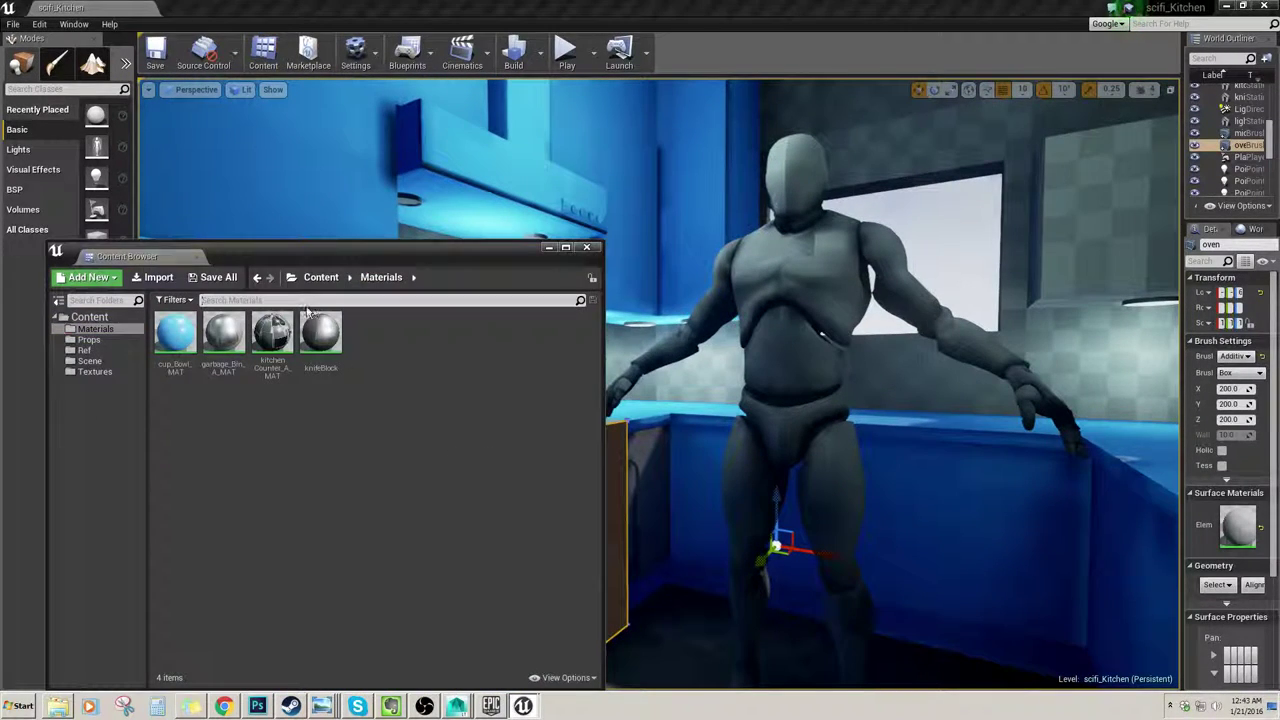
Step: Open the stove_A mesh from the Props folder, examine its front and side, and close the mesh editor
left_click(89, 340)
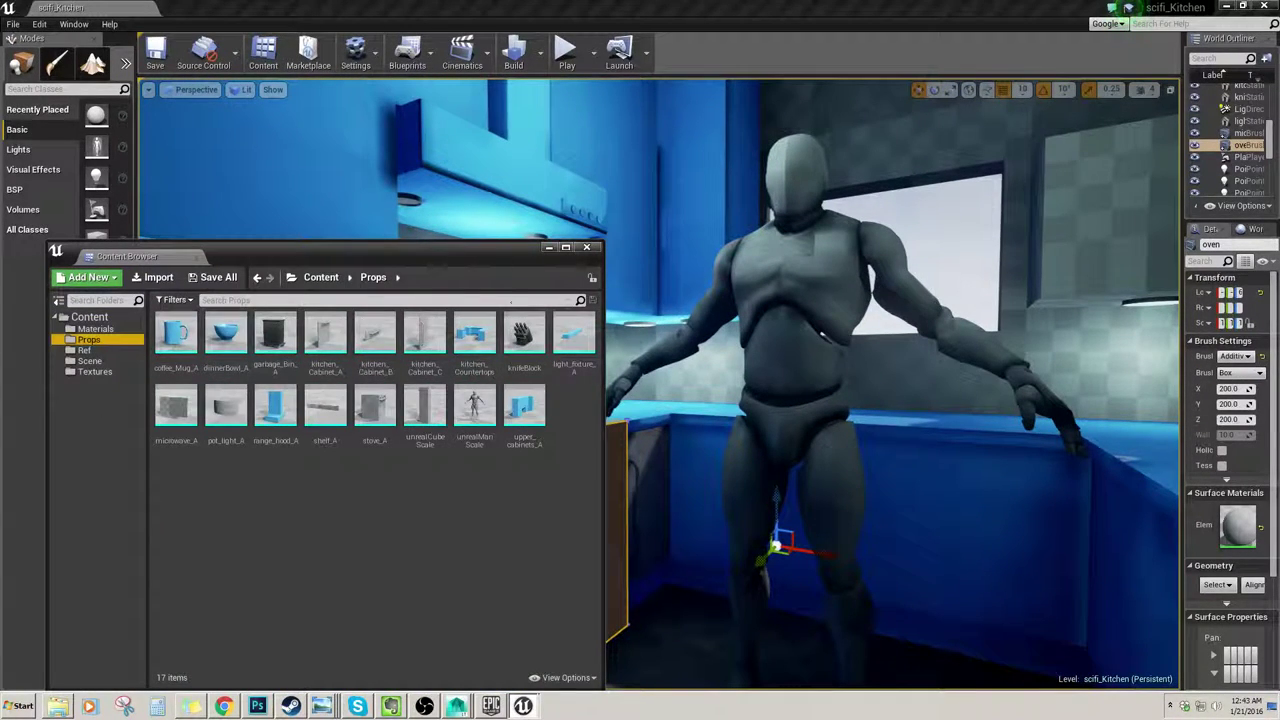
double_click(372, 410)
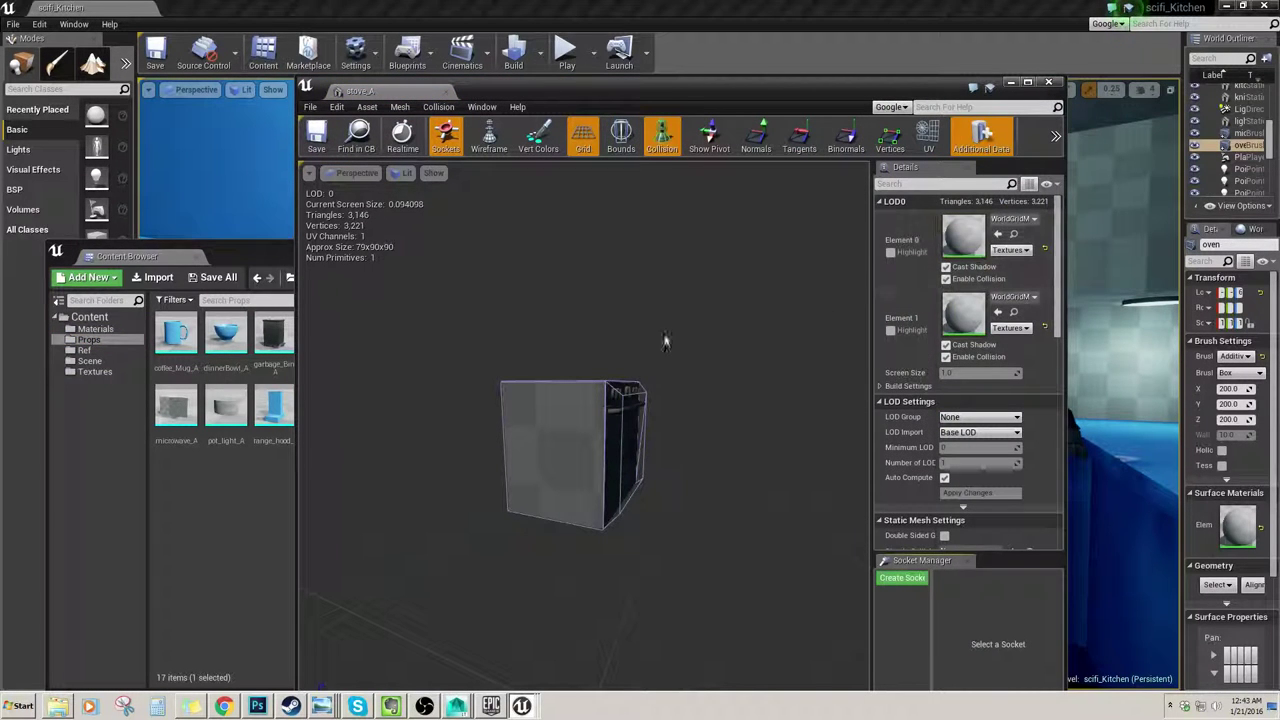
right_click_drag(692, 365, 572, 372)
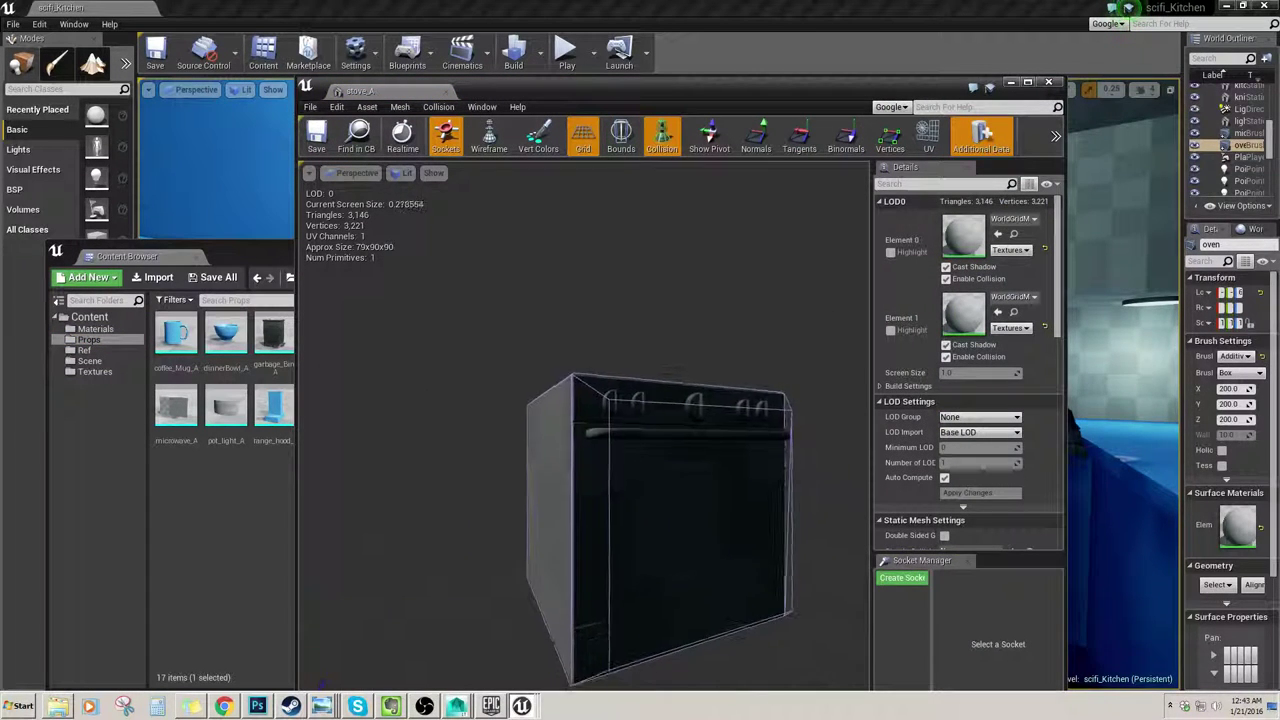
left_click_drag(719, 91, 745, 80)
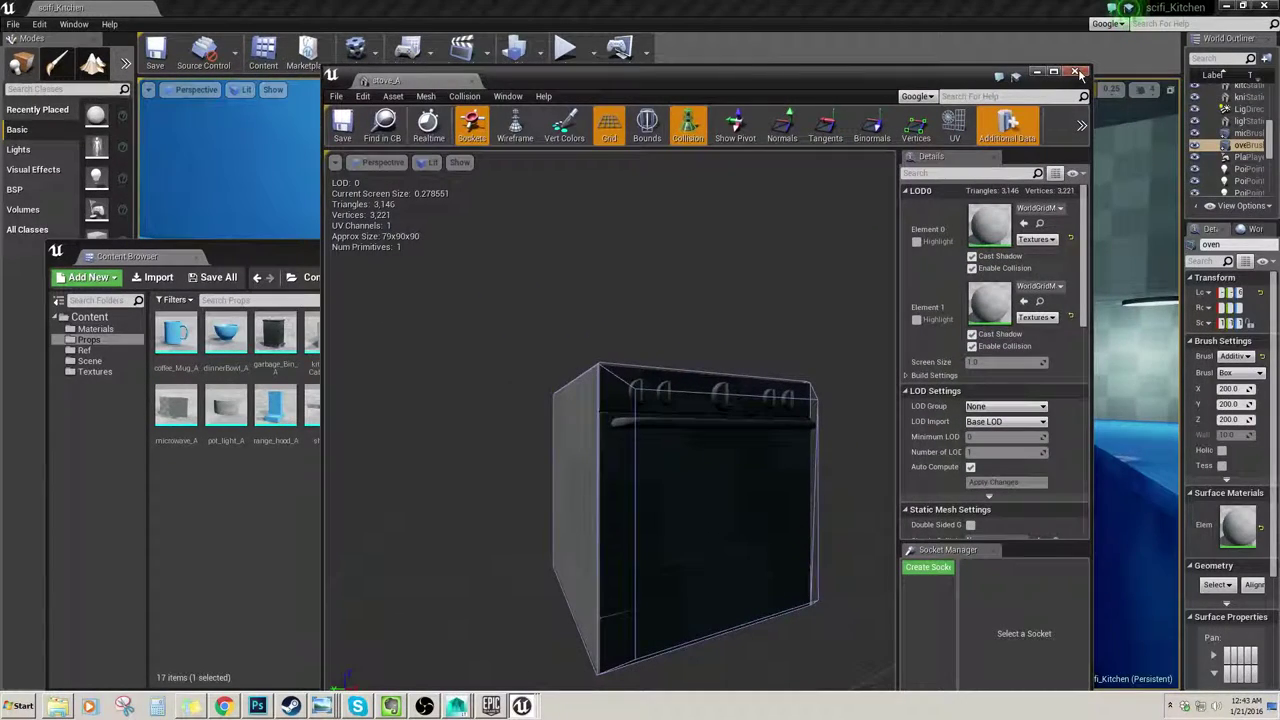
left_click(1077, 72)
Step: Place stove_A in the level and move it into the counter gap below the range hood, at about X -160, Y -10, Z 20 cm
mouse_move(870, 240)
right_mouse_down()
mouse_move(740, 265)
mouse_move(700, 300)
right_mouse_up()
left_click_drag(390, 418, 812, 462)
right_click_drag(812, 462, 905, 462)
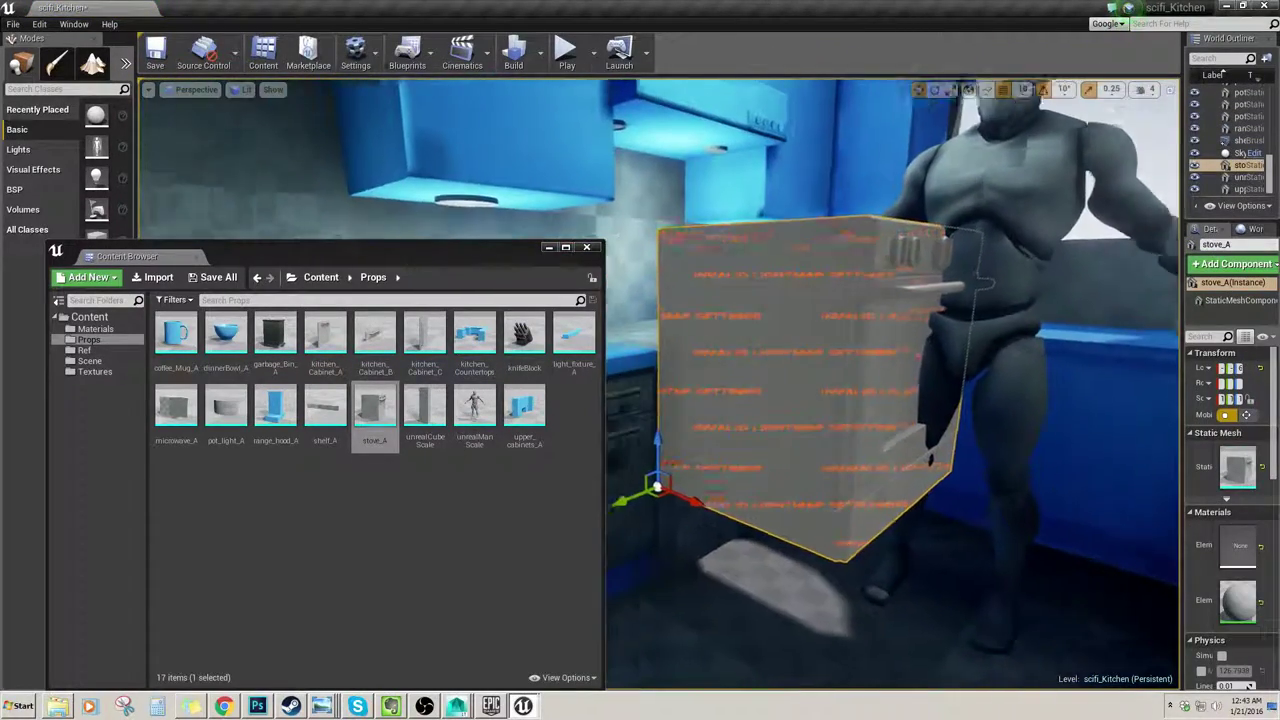
left_click(548, 248)
right_click_drag(660, 330, 618, 332)
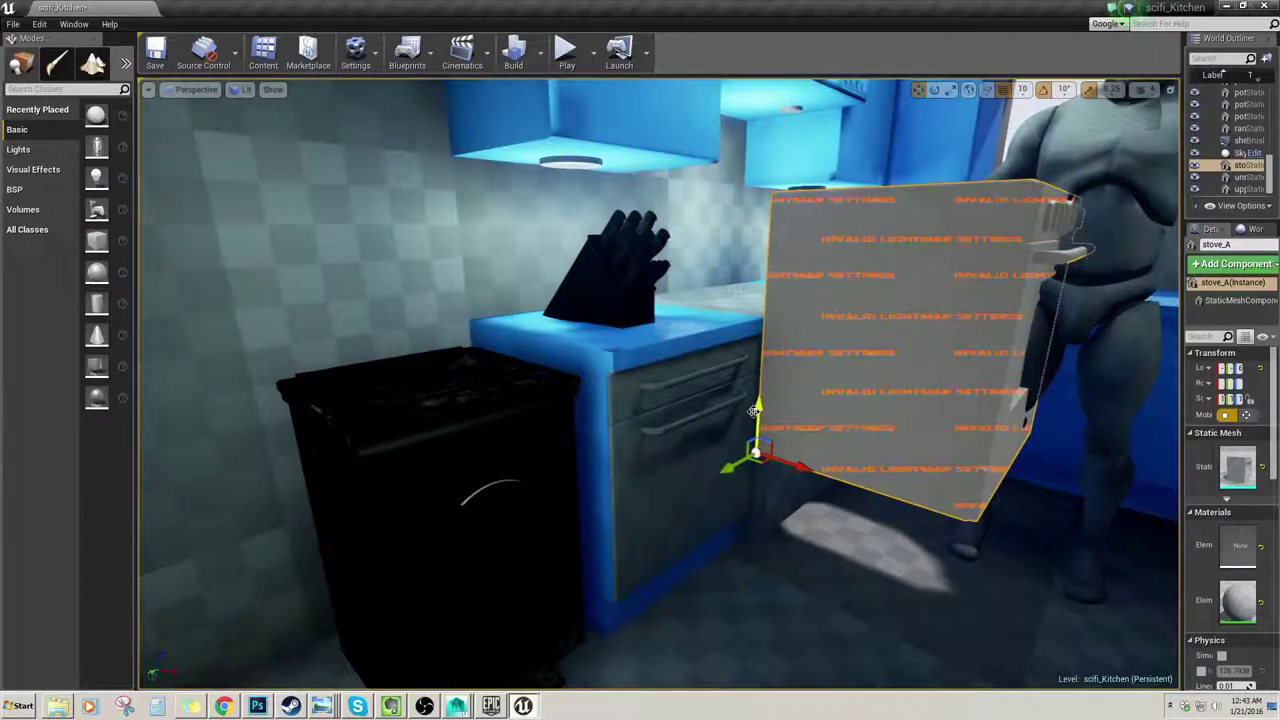
right_click_drag(723, 483, 732, 493)
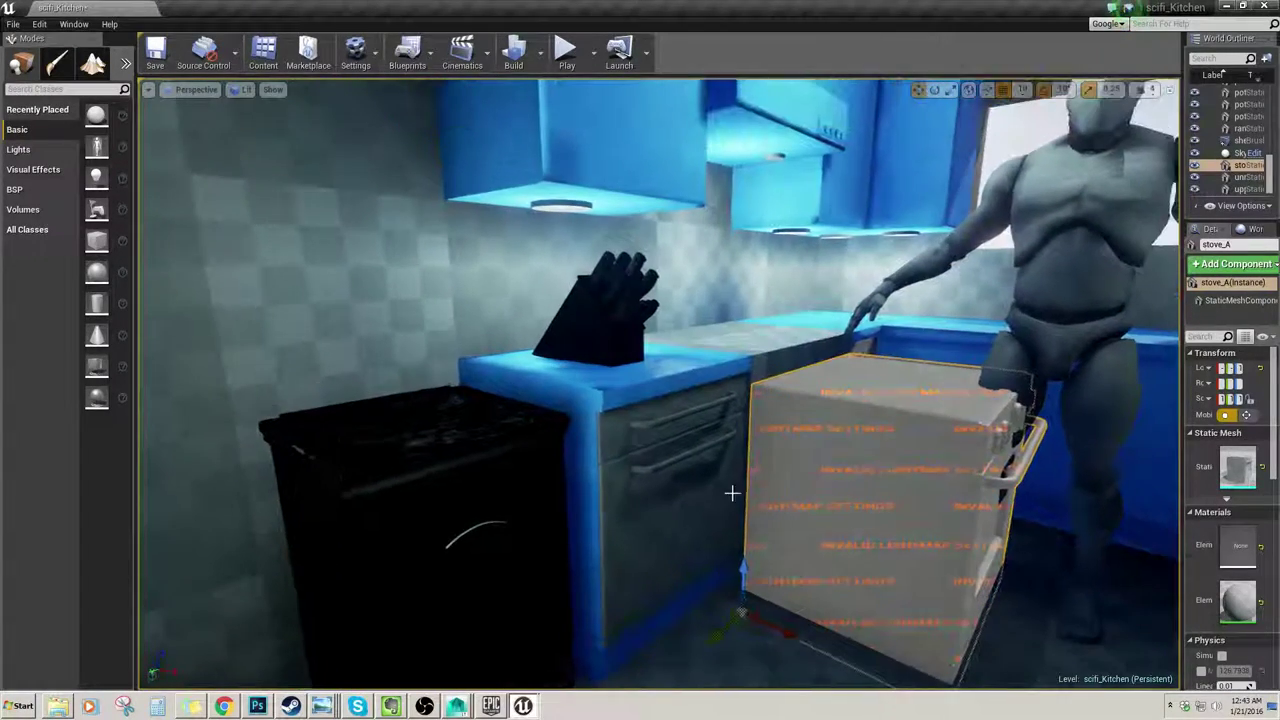
right_click_drag(743, 558, 757, 588)
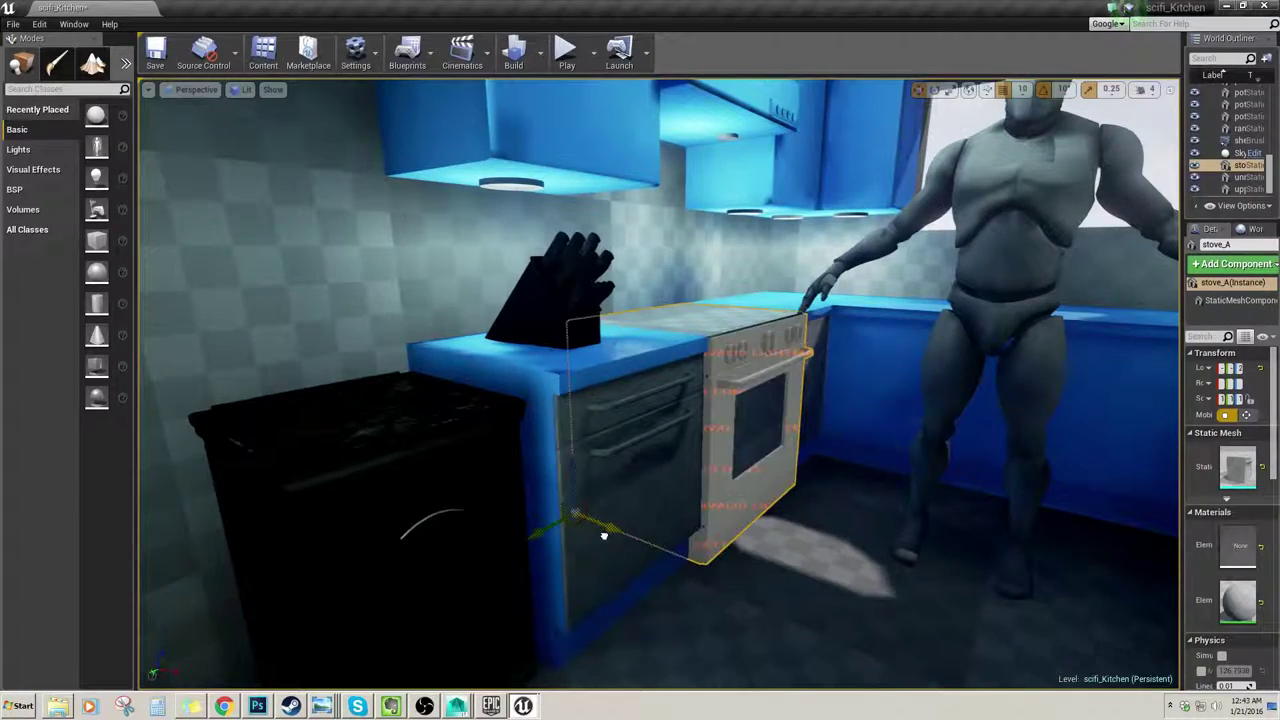
mouse_move(604, 536)
right_mouse_down()
mouse_move(600, 512)
mouse_move(609, 535)
right_mouse_up()
Step: Delete the oven placeholder brush that overlaps the placed stove and check the stove's fit between the counters
key("w")
left_click(848, 481)
key("Delete")
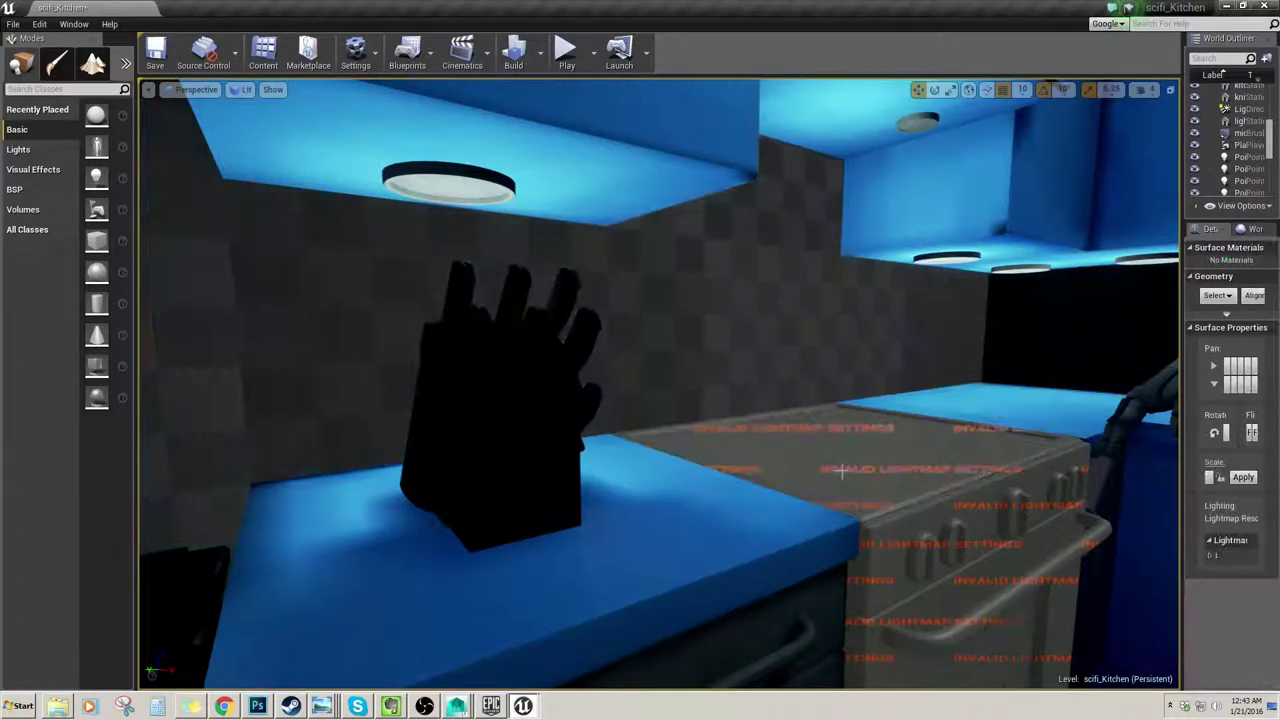
mouse_move(842, 475)
right_mouse_down()
mouse_move(844, 494)
mouse_move(858, 490)
mouse_move(852, 470)
right_mouse_up()
key("w")
key("s")
key("w")
key("s")
key("w")
Step: Select the placed stove_A and widen the details and modes areas so their full labels are readable
left_click(748, 446)
key("w")
right_click_drag(748, 446, 730, 490)
key("s")
key("w")
key("w")
key("s")
key("s")
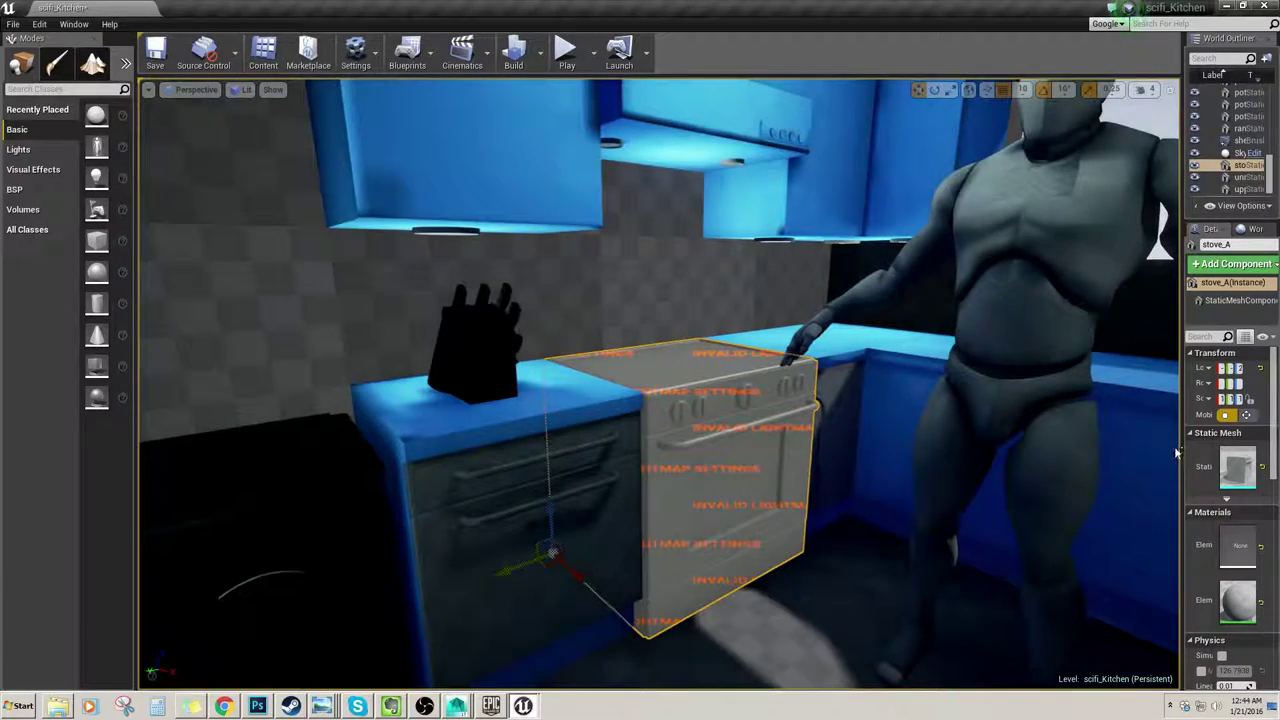
left_click_drag(1182, 438, 1070, 450)
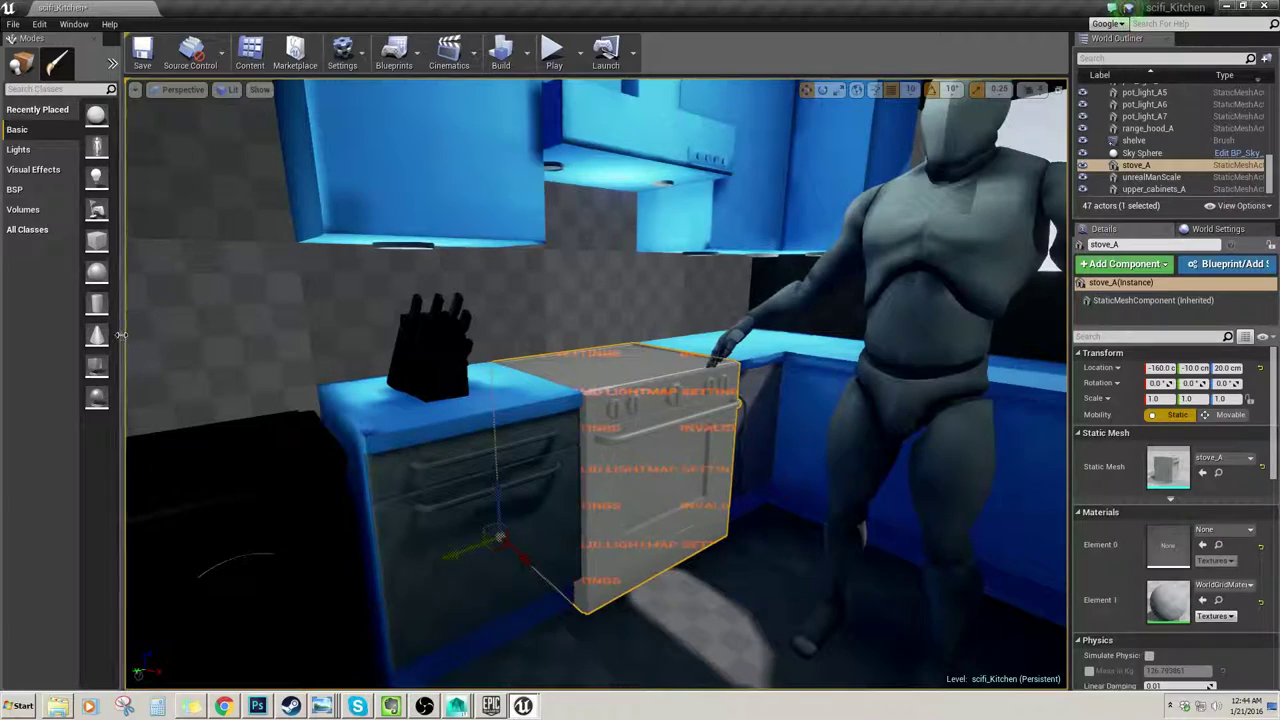
left_click_drag(119, 334, 218, 334)
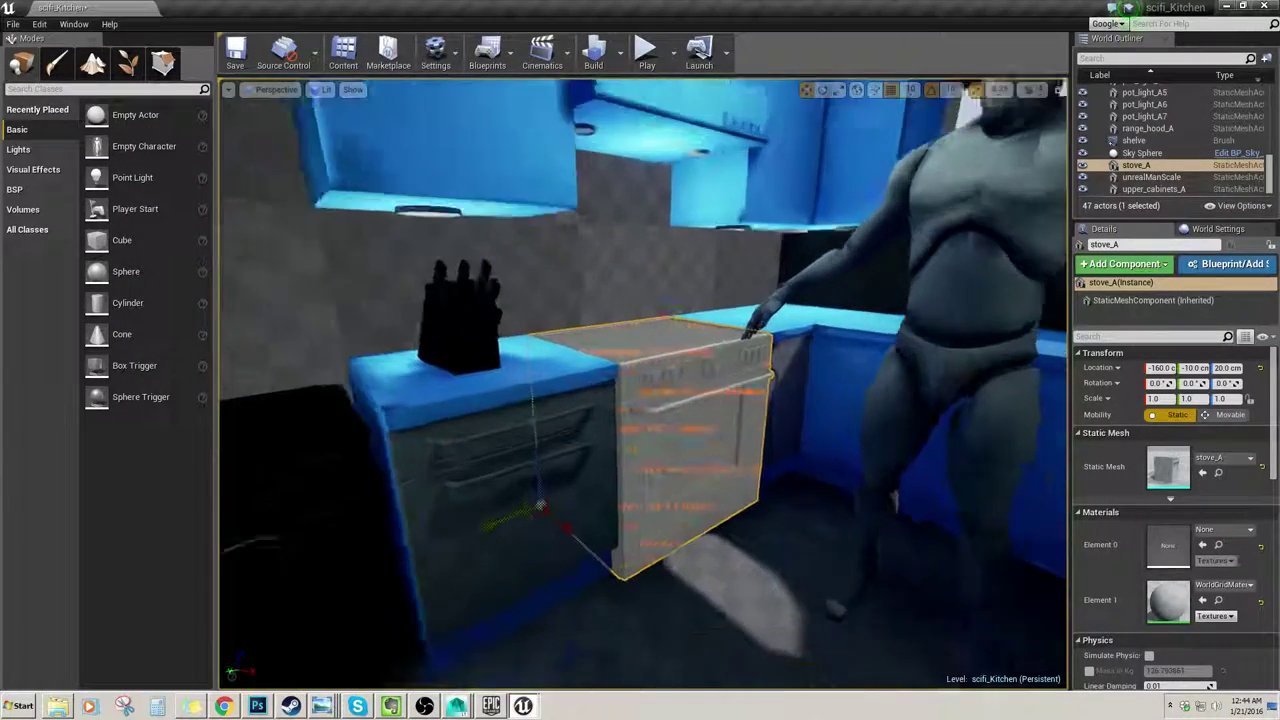
Step: Assign cup_Bowl_MAT to Element 0 and Element 1 of the stove_A mesh and close its mesh editor
left_click(343, 52)
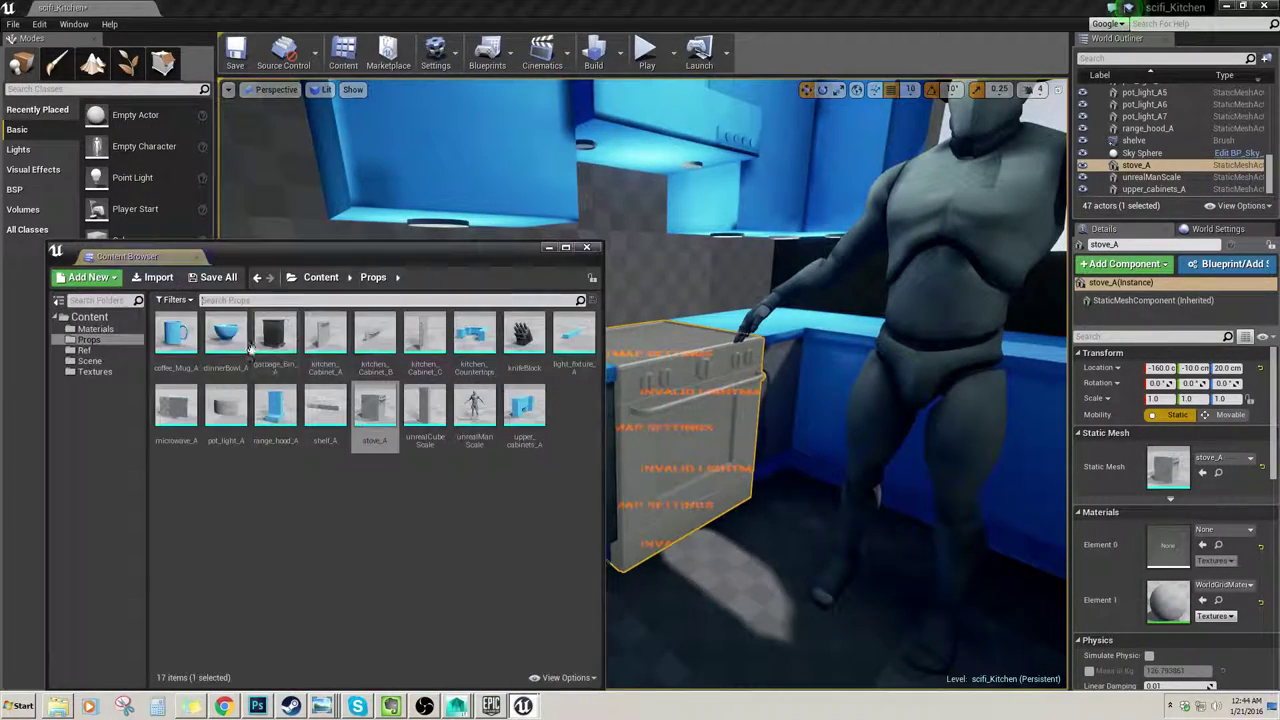
left_click(95, 328)
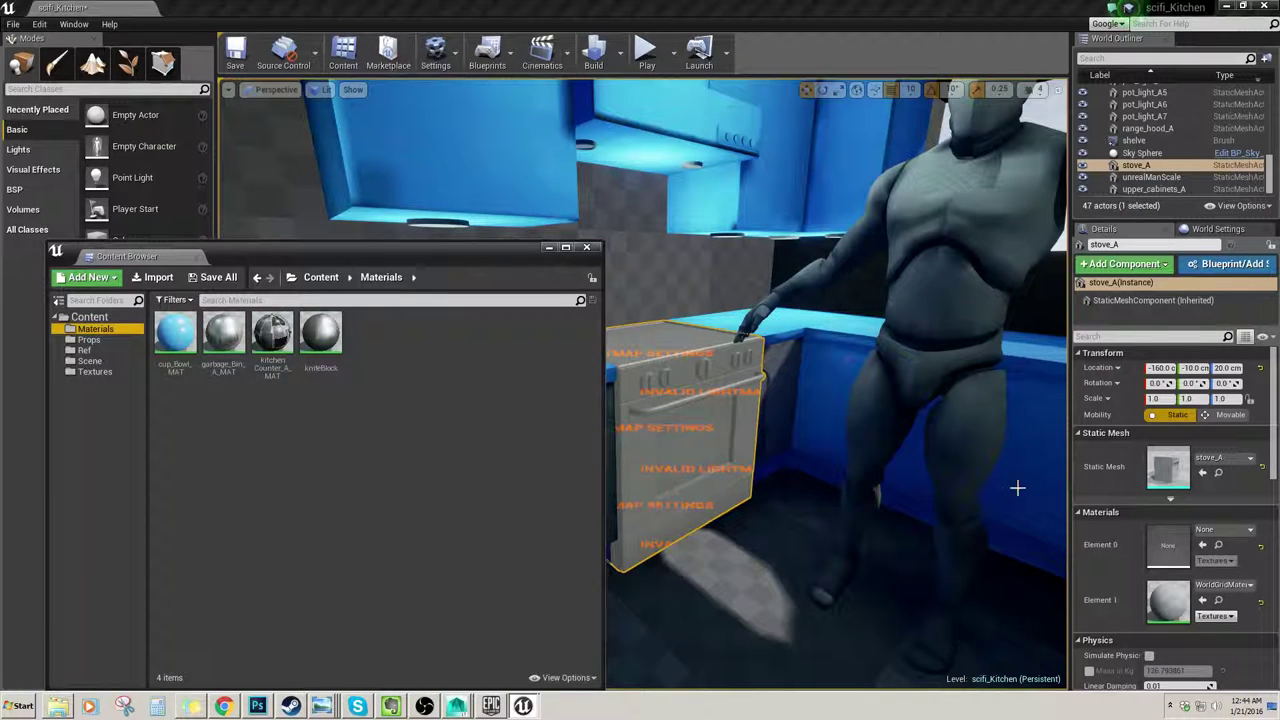
left_click(88, 340)
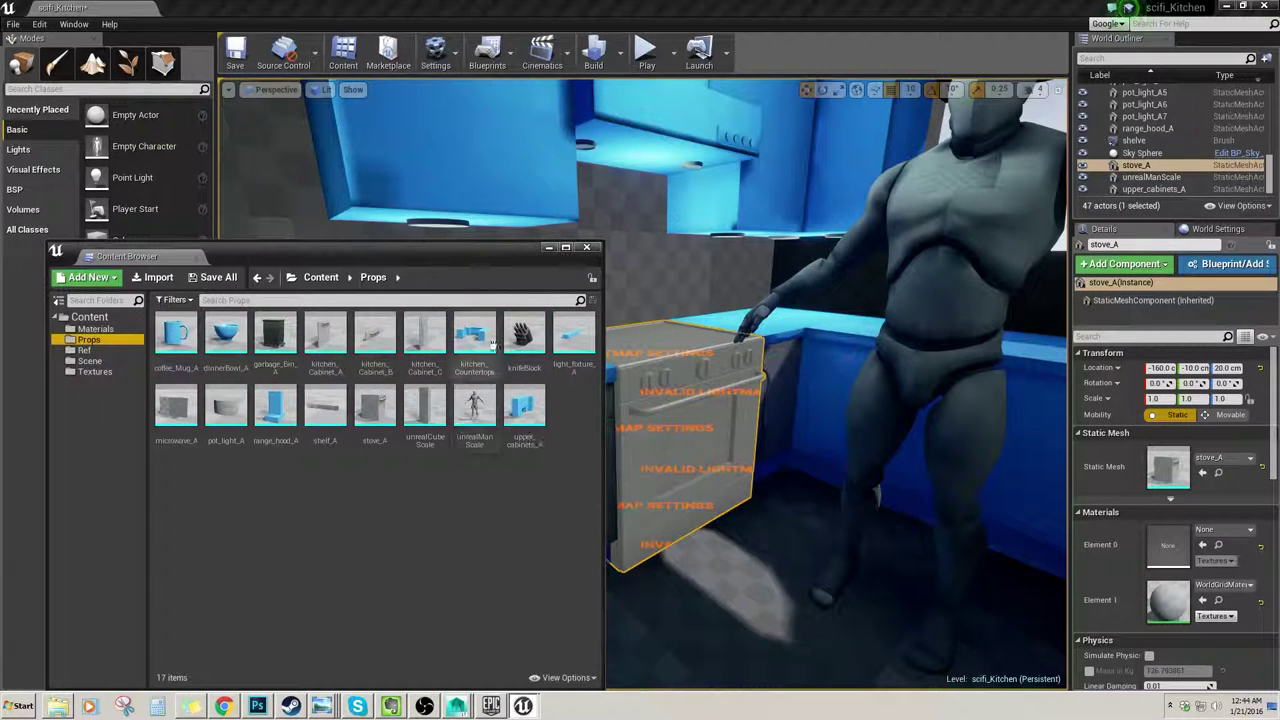
double_click(375, 408)
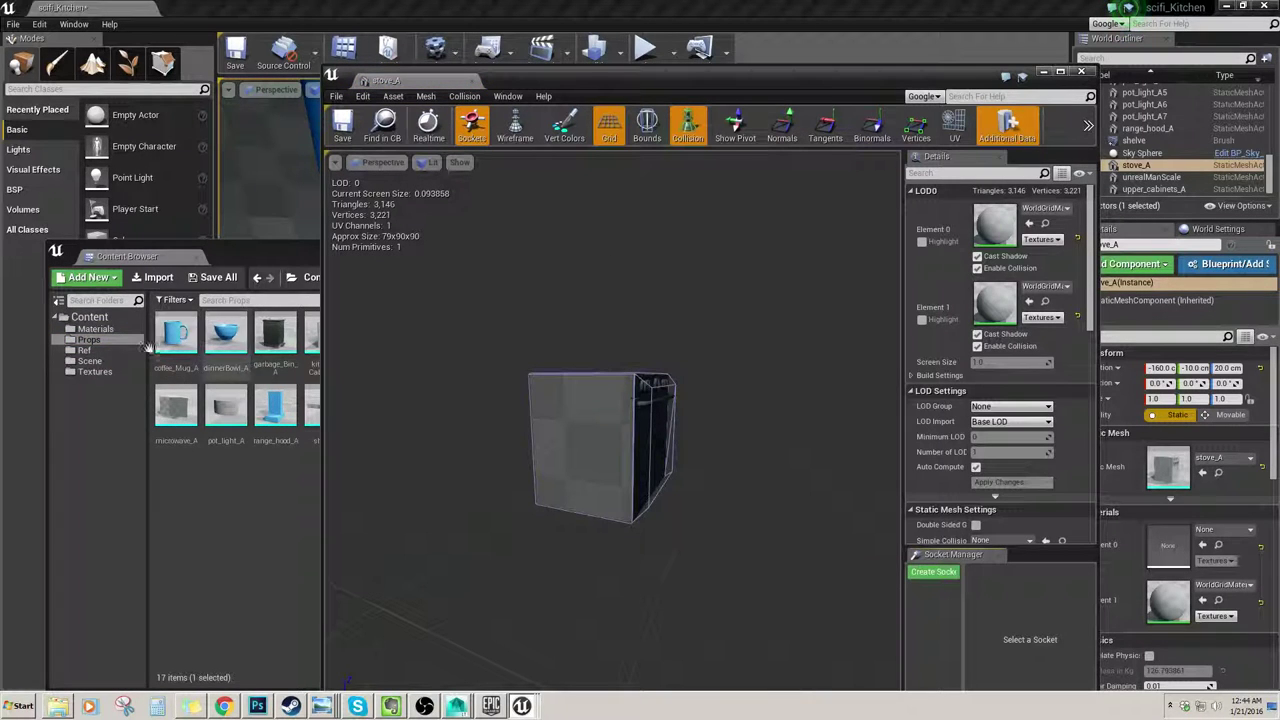
left_click(92, 329)
left_click_drag(177, 340, 985, 232)
left_click_drag(165, 330, 365, 359)
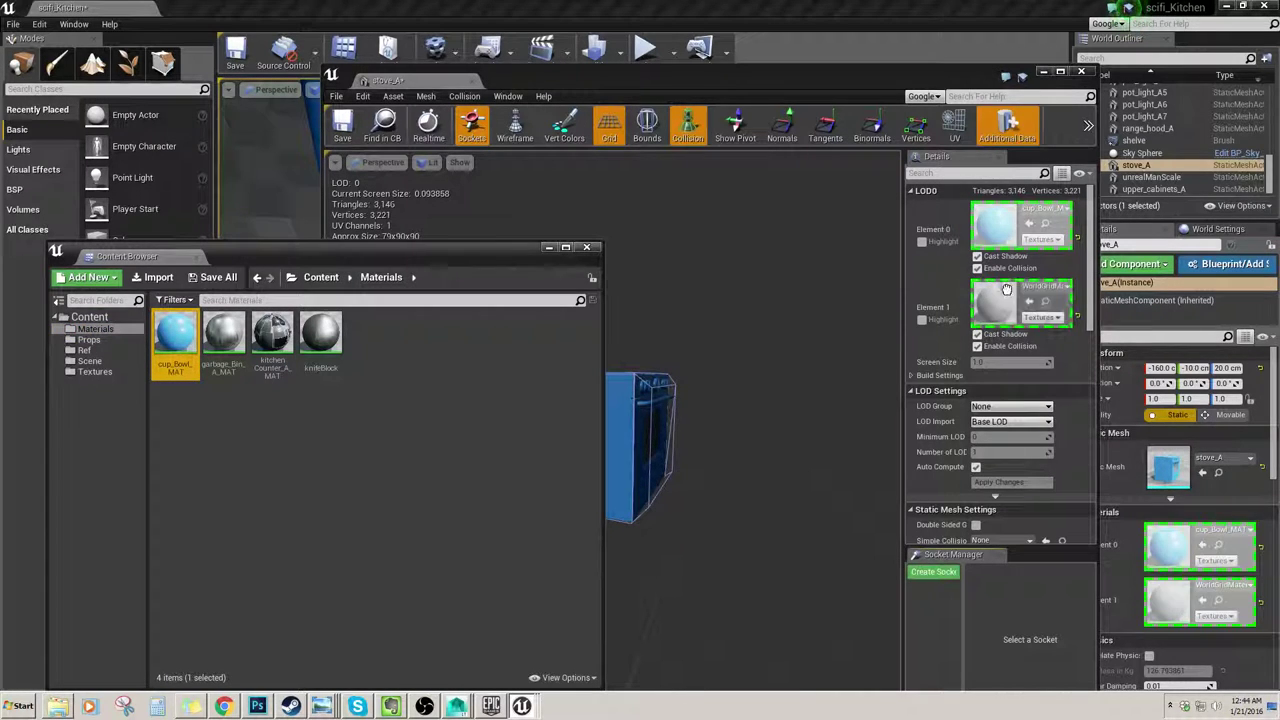
left_click_drag(1006, 289, 1005, 290)
left_click(551, 248)
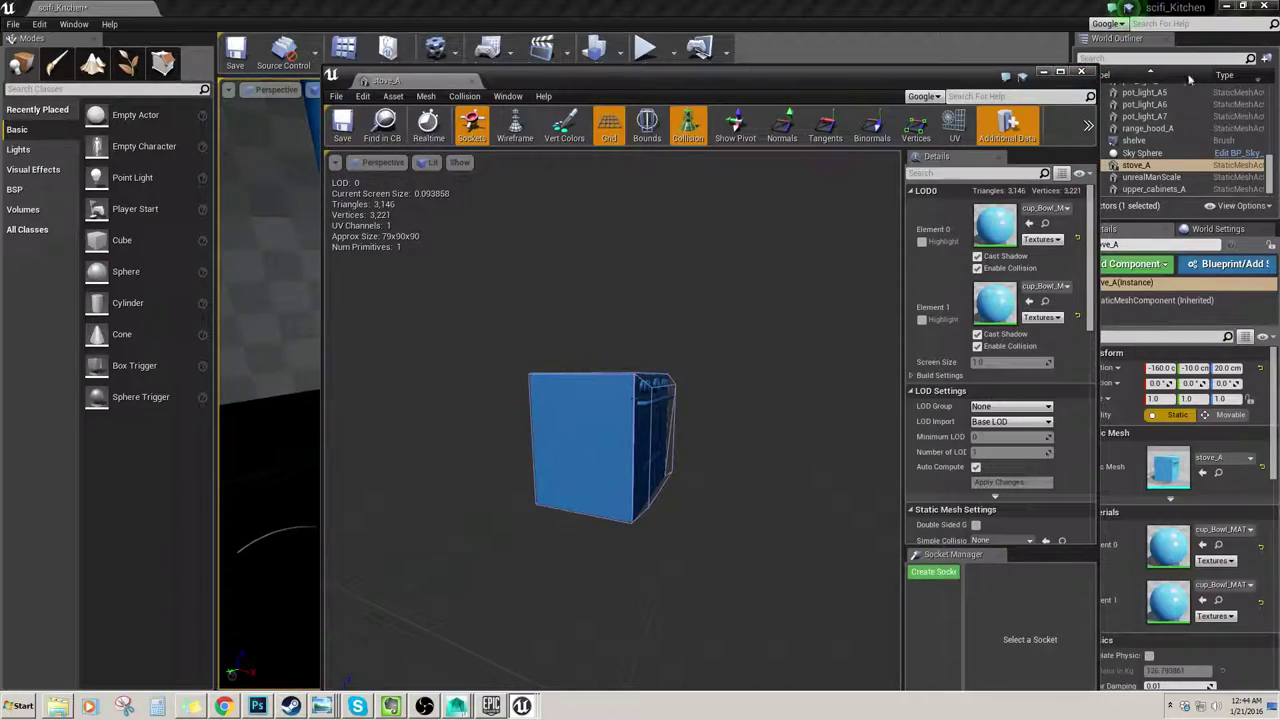
left_click(1087, 73)
Step: Examine the range hood and cabinet undersides above the stove, selecting pot lights including pot_light_A6
right_click_drag(800, 294, 744, 262)
right_click_drag(612, 262, 608, 259)
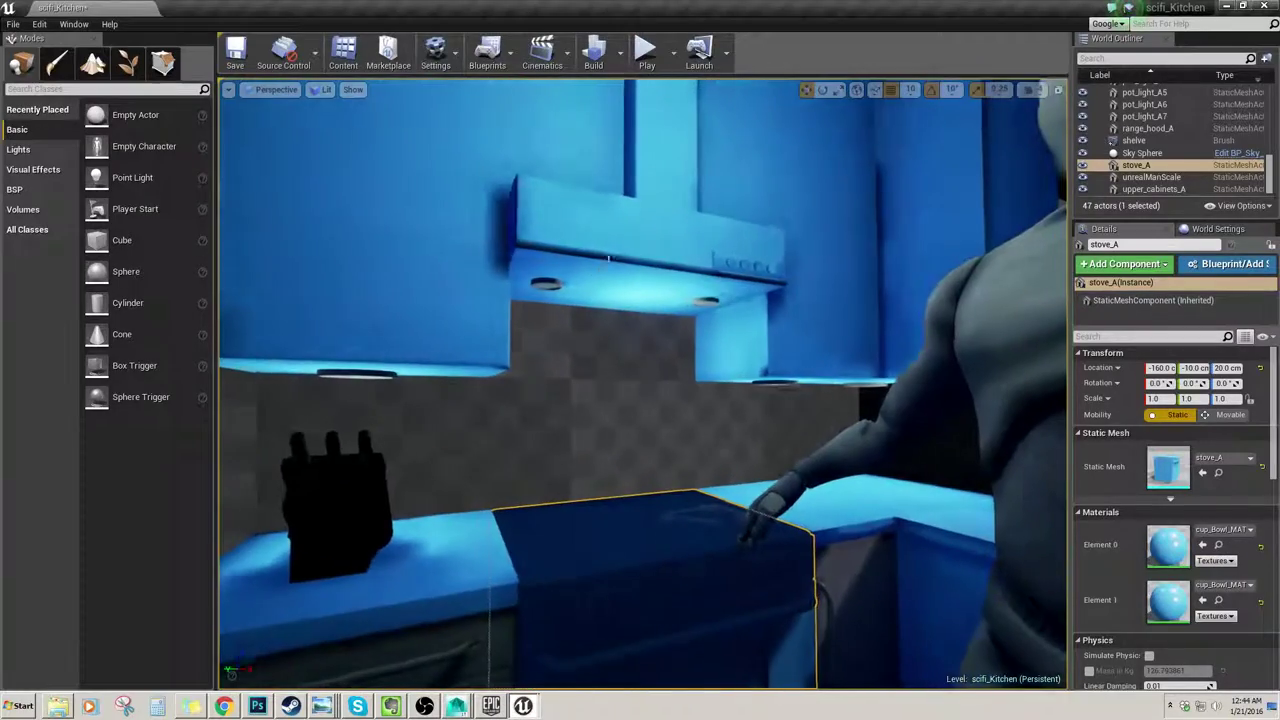
right_click_drag(632, 402, 620, 438)
left_click(640, 394)
left_click(577, 444)
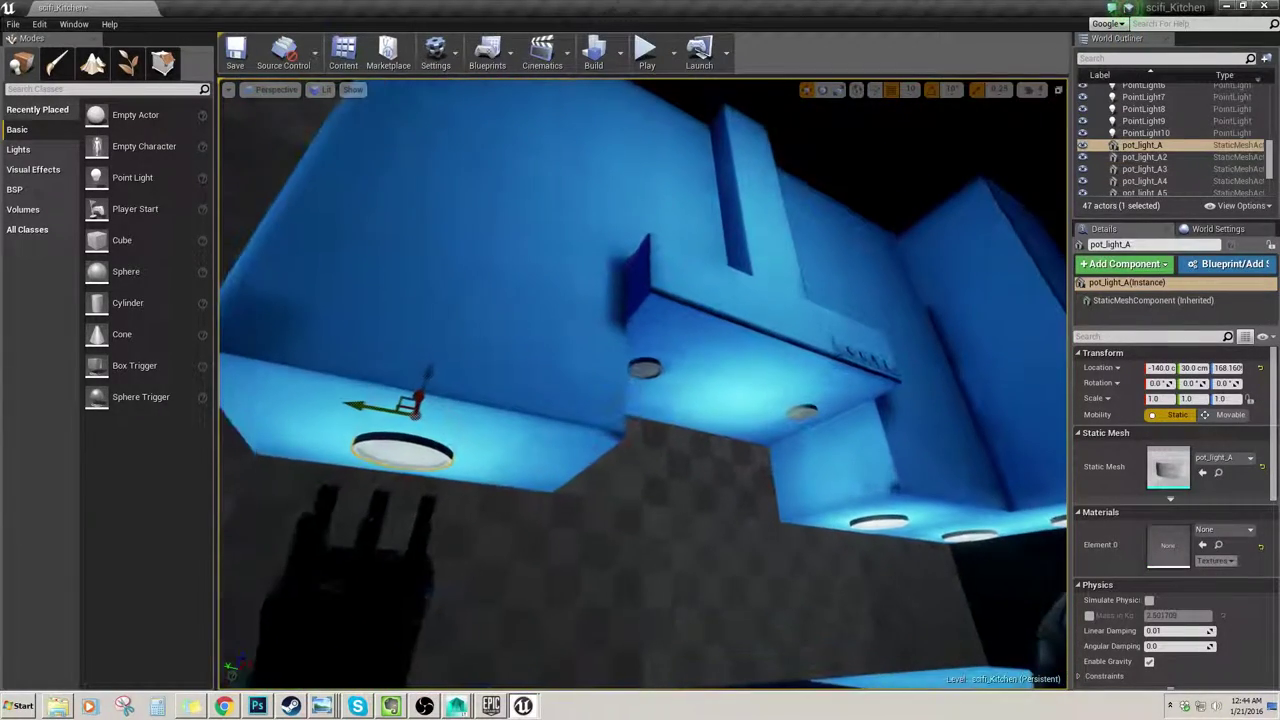
mouse_move(644, 358)
right_mouse_down()
mouse_move(714, 408)
mouse_move(683, 487)
mouse_move(660, 486)
mouse_move(664, 466)
mouse_move(658, 482)
mouse_move(638, 446)
mouse_move(690, 436)
mouse_move(646, 436)
mouse_move(632, 378)
right_mouse_up()
left_click(734, 386)
left_click(683, 487)
left_click(667, 300)
left_click(622, 309)
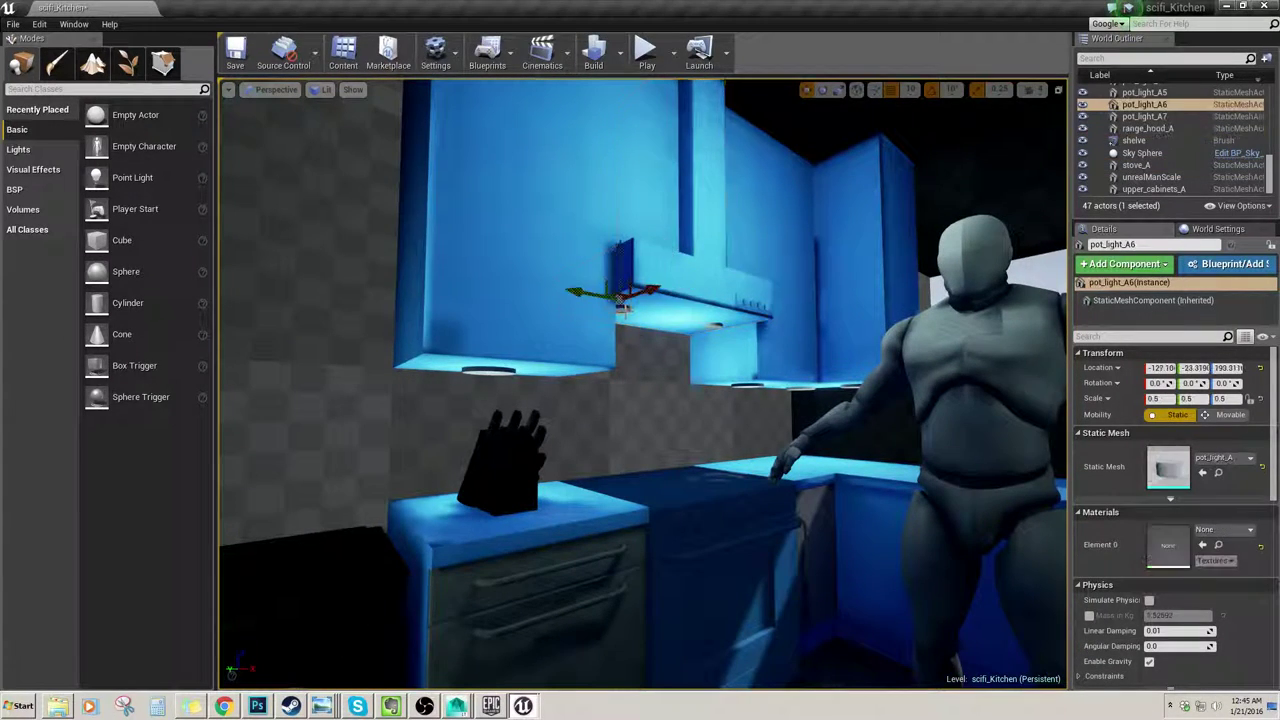
Step: Inspect the stove_A static mesh and its Element 1 material cup_Bowl_MAT, and close their editor window
right_click_drag(622, 309, 642, 337)
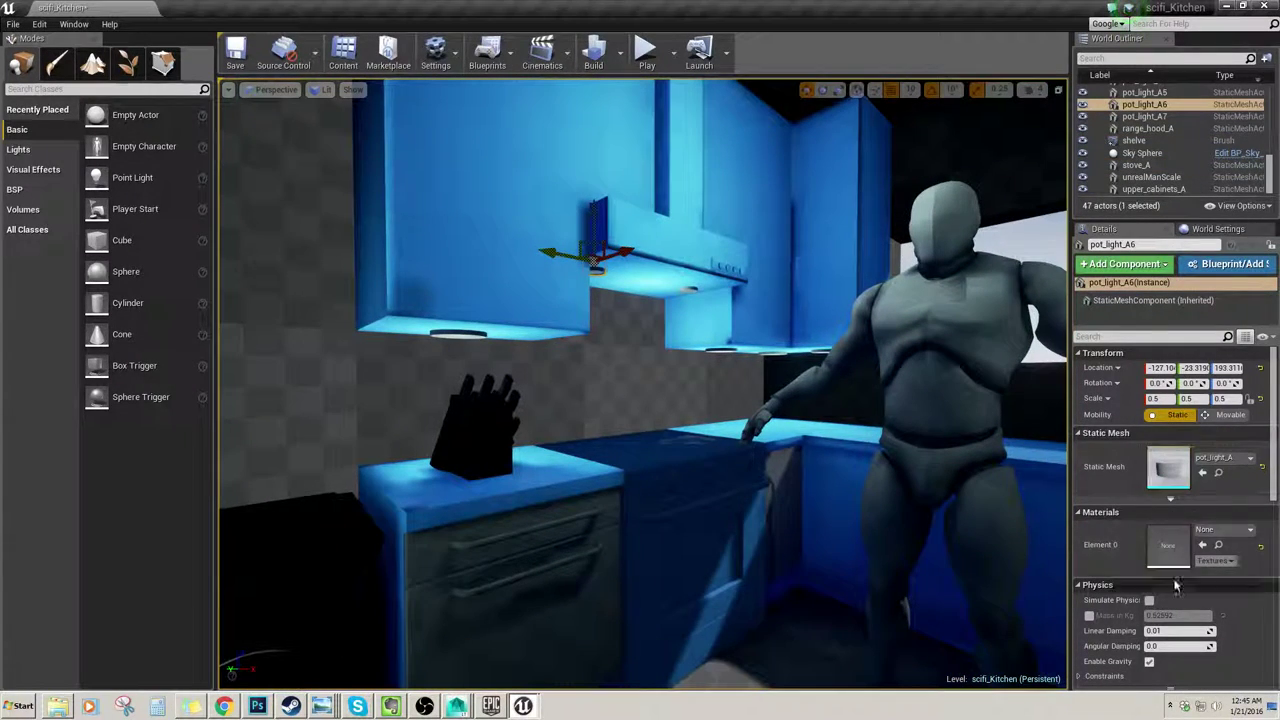
left_click(707, 477)
right_click_drag(707, 477, 715, 477)
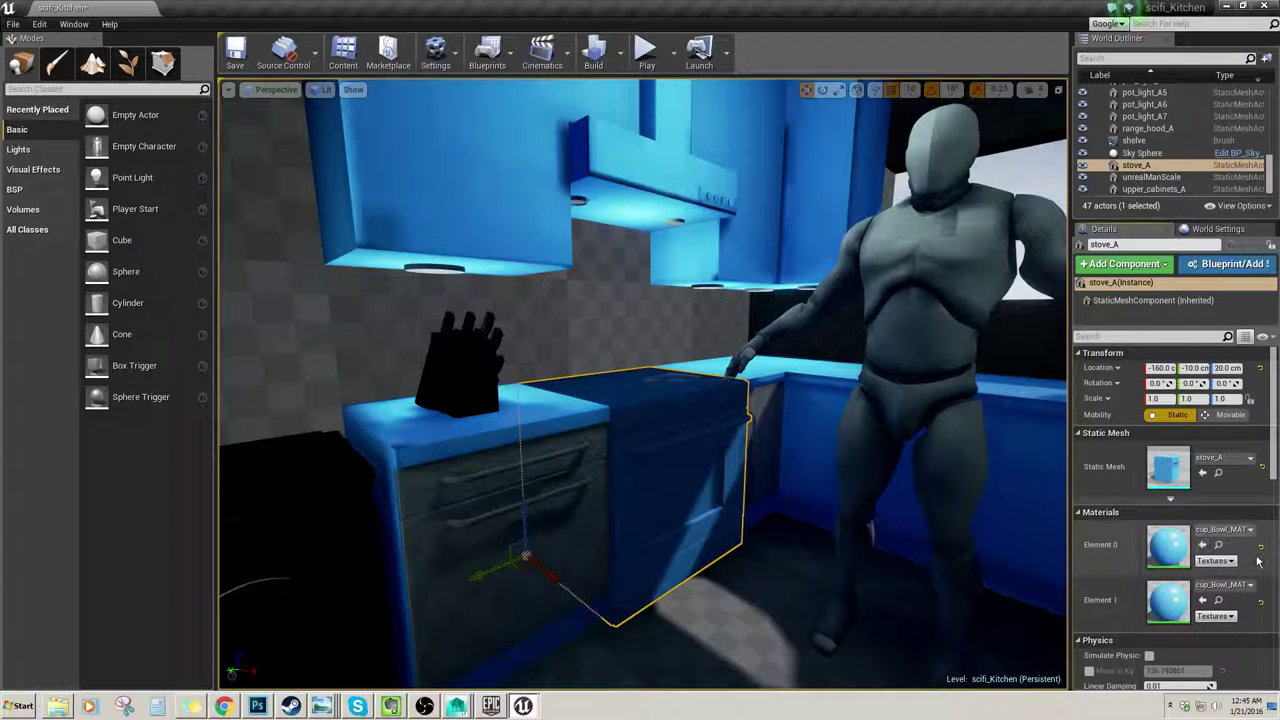
double_click(1166, 474)
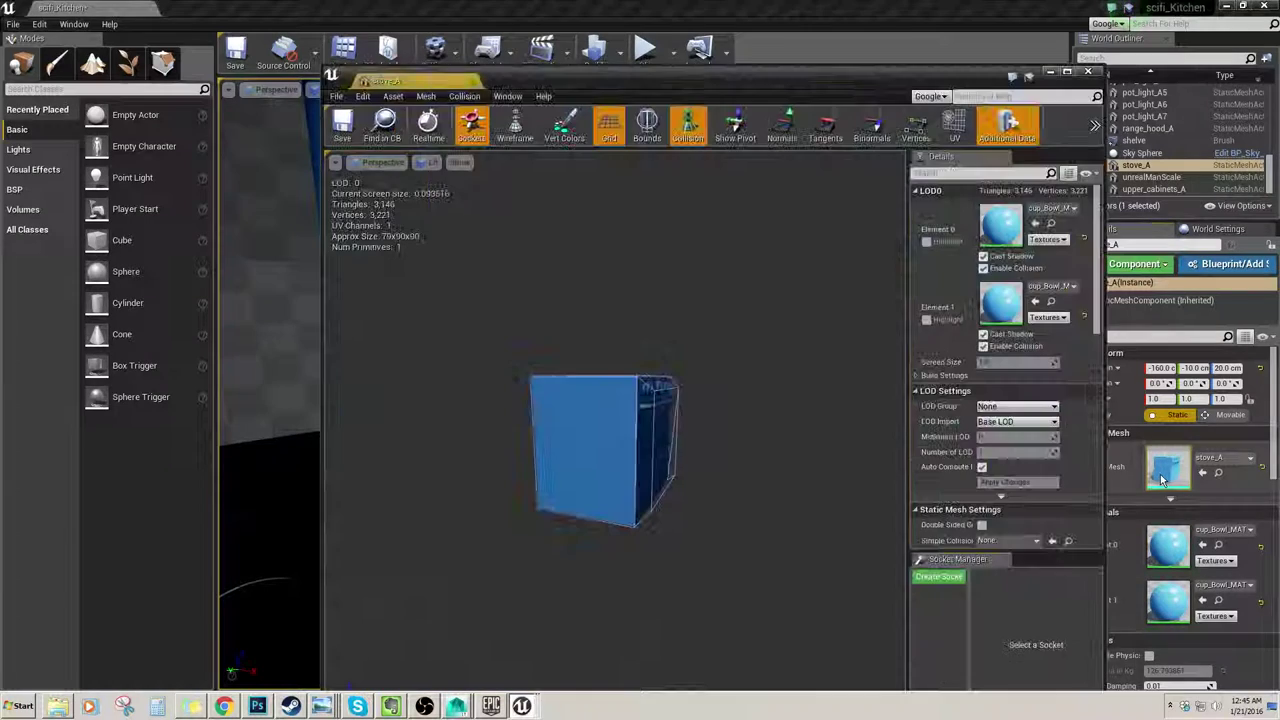
double_click(985, 315)
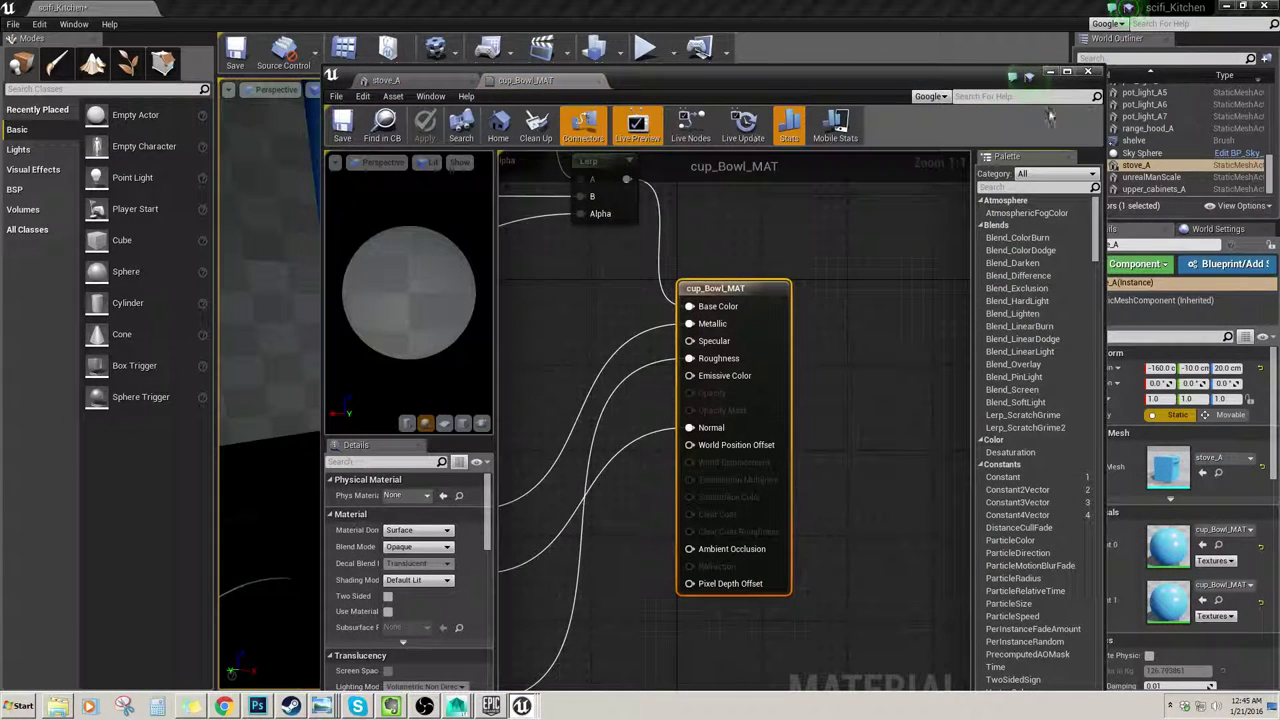
left_click(1090, 73)
Step: Select the ceiling light light_fixture_A and move it along X toward the upper cabinets, to about X 30
right_click_drag(1010, 286, 1024, 245)
mouse_move(738, 385)
right_mouse_down()
mouse_move(767, 400)
mouse_move(811, 366)
mouse_move(800, 446)
mouse_move(788, 444)
mouse_move(817, 391)
mouse_move(776, 440)
mouse_move(775, 360)
mouse_move(802, 412)
mouse_move(772, 424)
mouse_move(804, 390)
mouse_move(800, 414)
right_mouse_up()
left_click(812, 400)
left_click(802, 406)
key("s")
key("w")
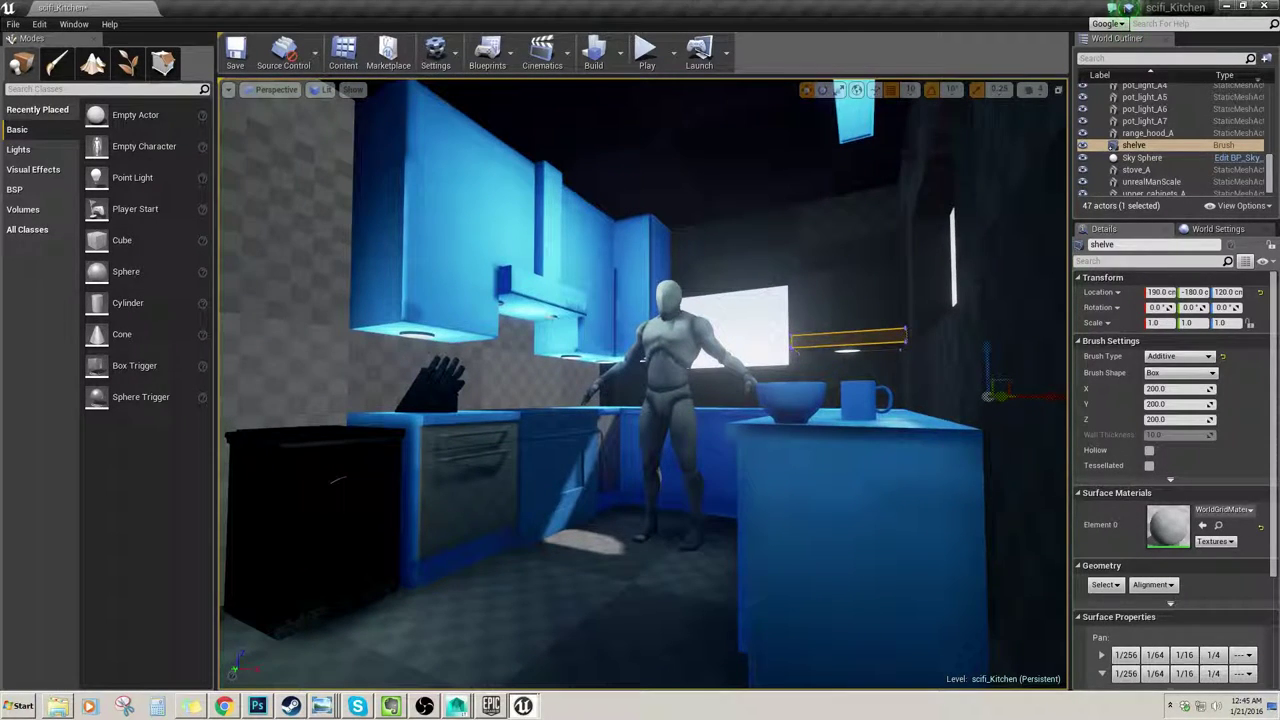
left_click(855, 125)
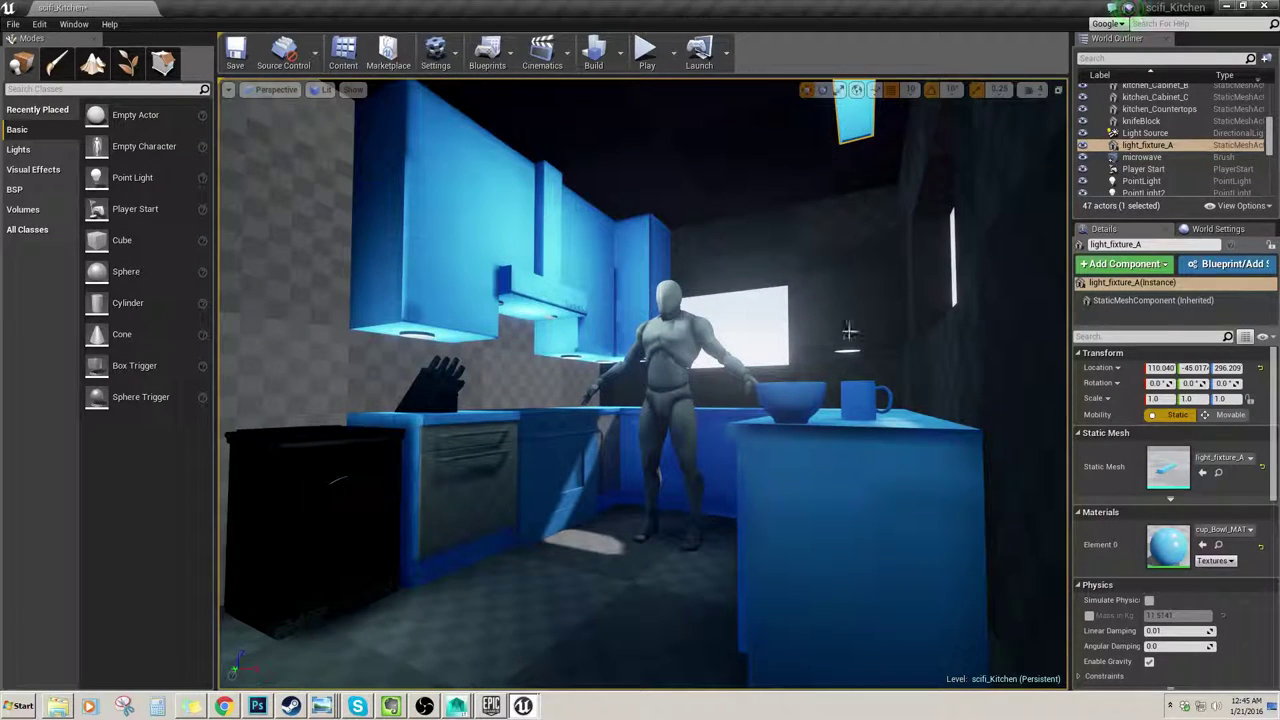
mouse_move(852, 130)
right_mouse_down()
mouse_move(892, 98)
mouse_move(940, 106)
mouse_move(868, 140)
mouse_move(832, 132)
mouse_move(824, 154)
mouse_move(828, 134)
mouse_move(836, 146)
right_mouse_up()
key("w")
key("s")
key("s")
key("s")
key("w")
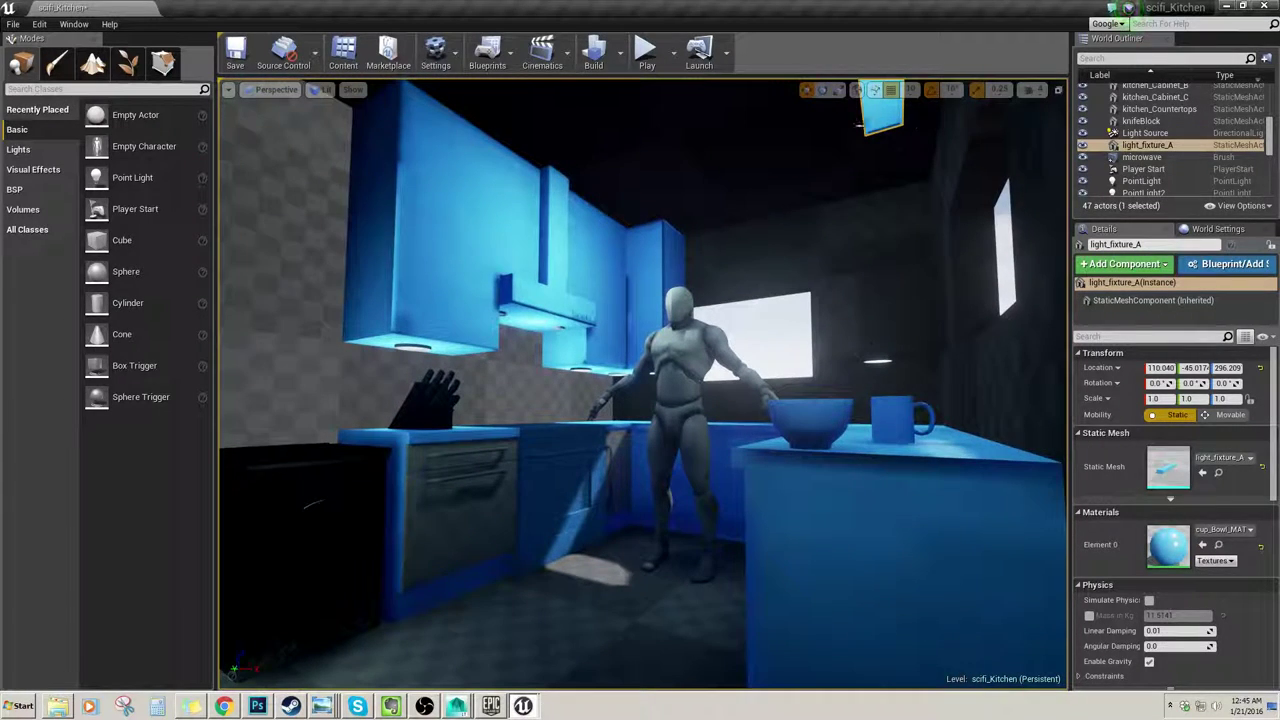
right_click_drag(866, 130, 866, 106)
left_click_drag(906, 142, 884, 150)
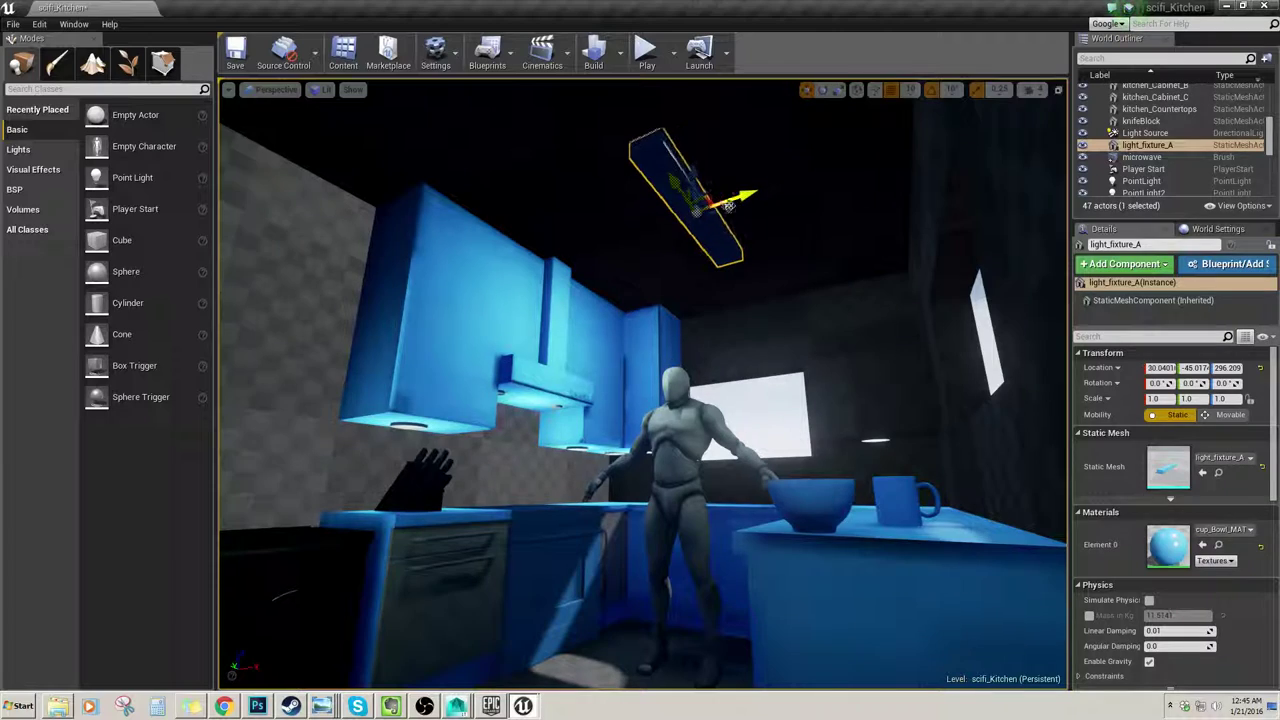
Step: Shift light_fixture_A to about X 20 and Y -15, and lower it to about Z 276.2
right_click_drag(754, 235, 700, 170)
key("w")
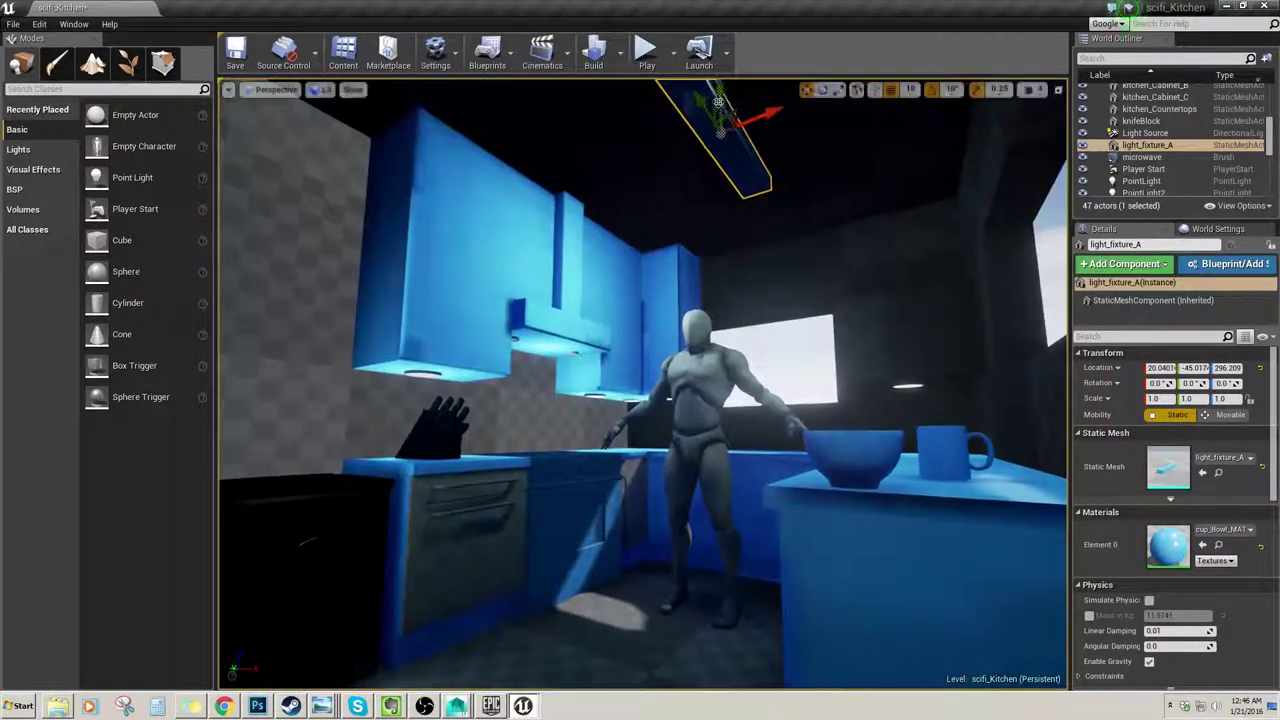
left_click_drag(722, 125, 722, 146)
right_click_drag(722, 146, 709, 186)
key("s")
key("w")
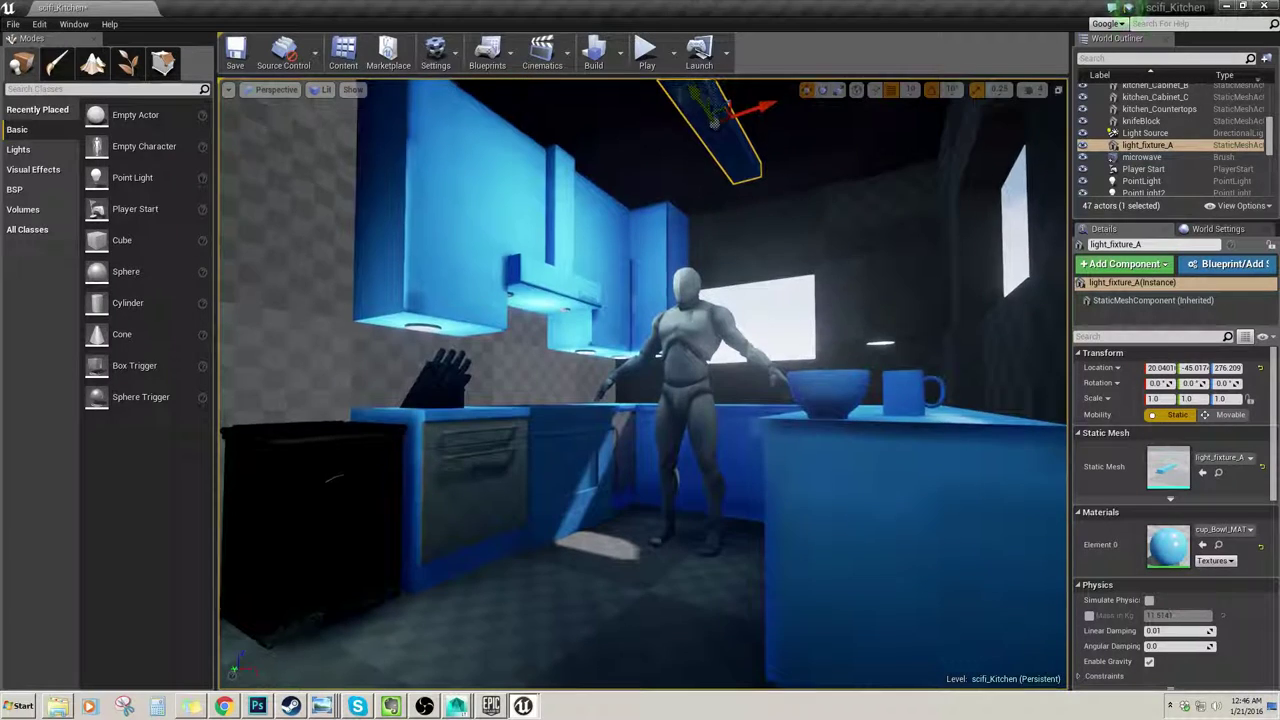
key("s")
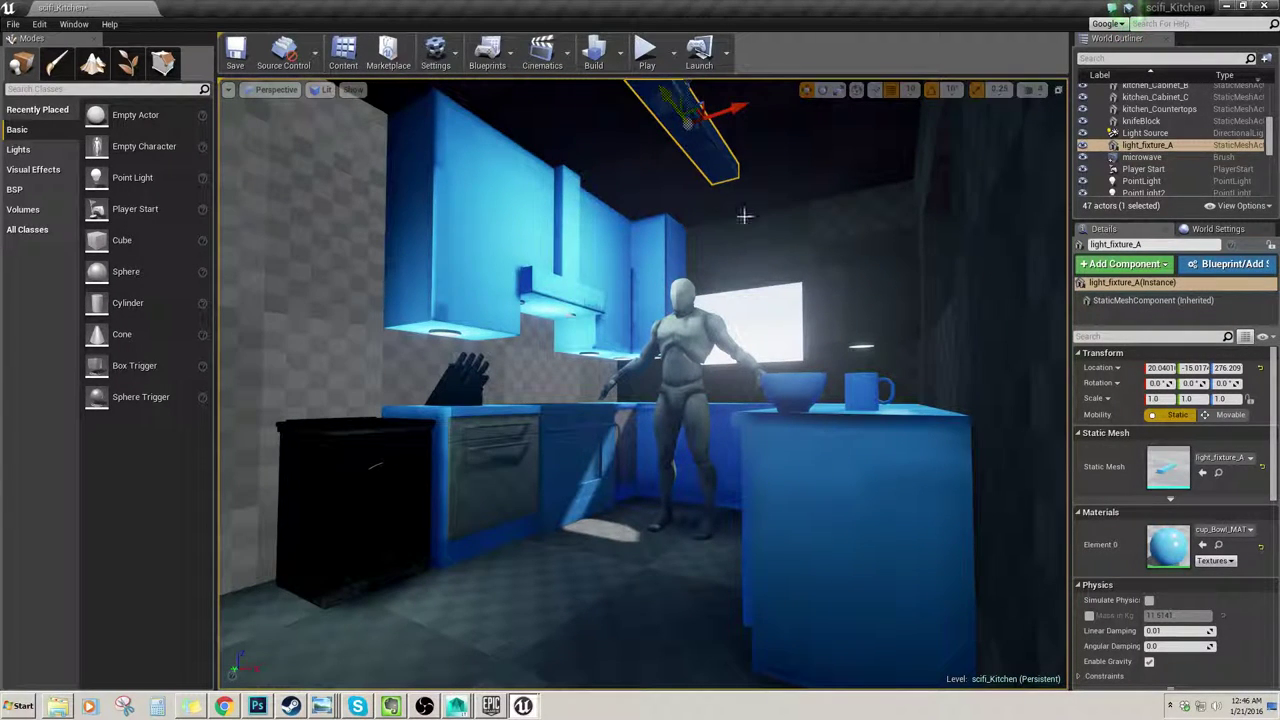
Step: Move light_fixture_A to about X 100 and raise it to about Z 296.2
right_click_drag(734, 201, 862, 140)
key("s")
key("w")
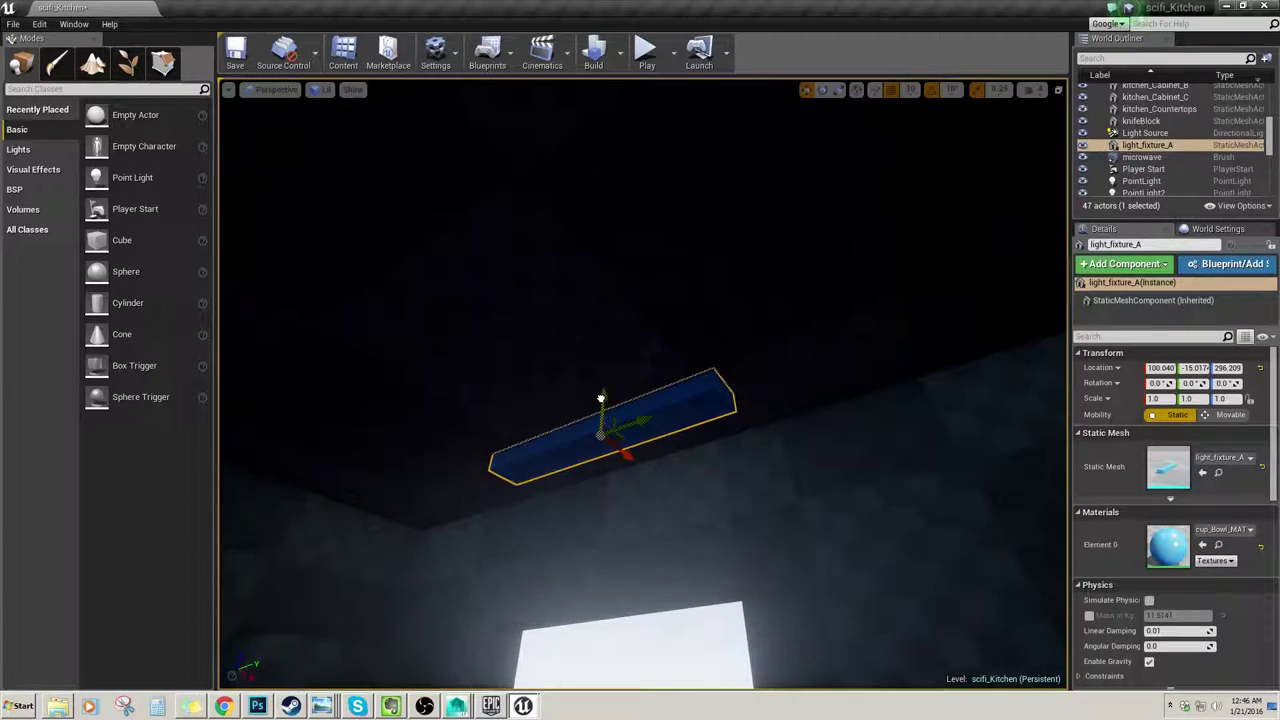
Step: Look over the kitchen from further back and examine the stove and neighbouring counters up close
key("s")
right_click_drag(585, 398, 478, 548)
key("s")
key("d")
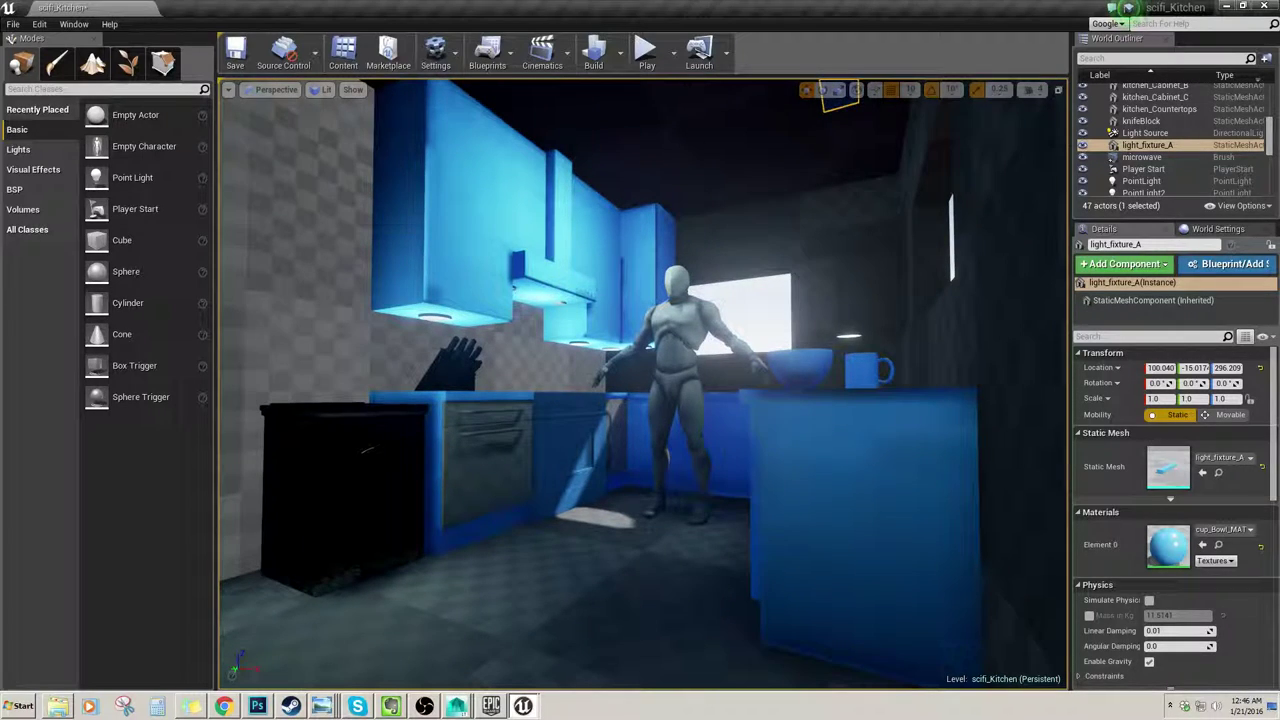
key("w")
mouse_move(591, 397)
right_mouse_down()
mouse_move(576, 352)
mouse_move(591, 397)
right_mouse_up()
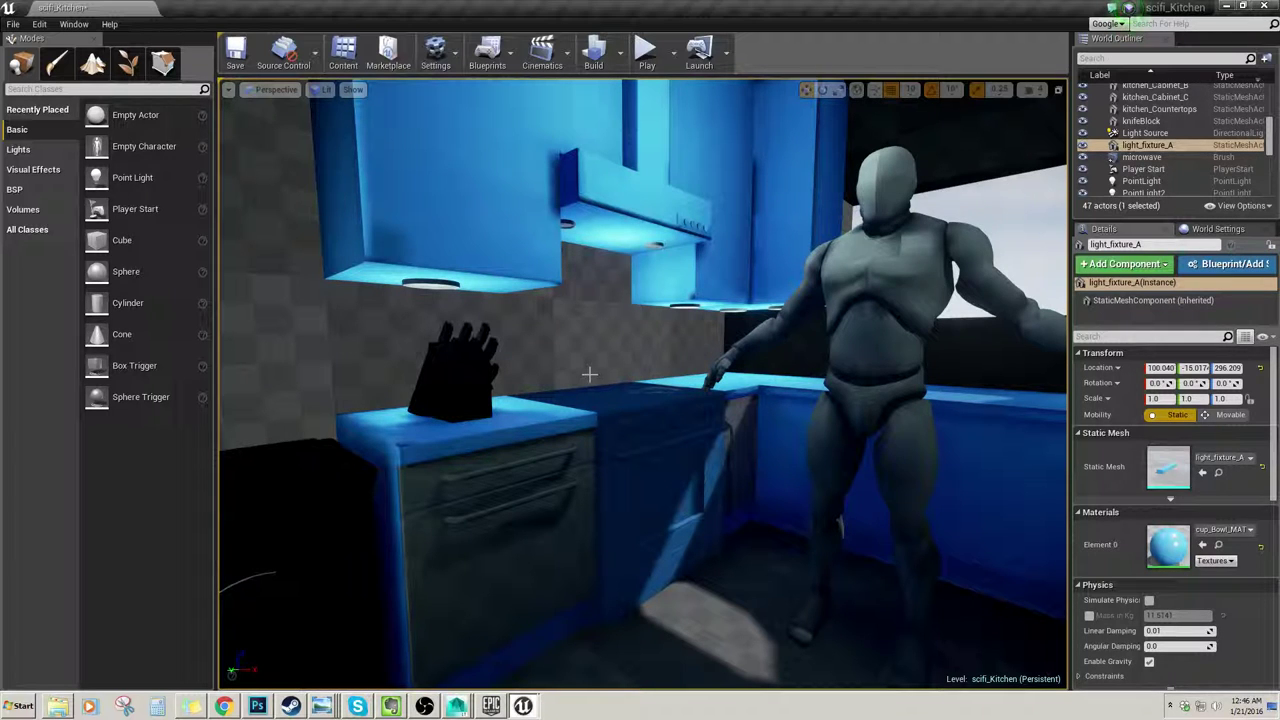
key("s")
mouse_move(568, 351)
right_mouse_down()
mouse_move(702, 352)
mouse_move(546, 350)
right_mouse_up()
key("w")
left_click(637, 470)
left_click(637, 457)
right_click_drag(637, 457, 710, 420)
key("w")
Step: Turn off position grid snapping and duplicate the kitchen_Cabinet_A and kitchen_Cabinet_B fronts below the knife block
left_click(533, 540)
key("w")
mouse_move(533, 540)
right_mouse_down()
mouse_move(590, 560)
mouse_move(520, 554)
right_mouse_up()
key("s")
left_click(494, 450, "ctrl")
key("w")
mouse_move(571, 449)
right_mouse_down()
mouse_move(560, 475)
mouse_move(575, 455)
right_mouse_up()
key("s")
left_click(869, 90)
left_click(885, 90)
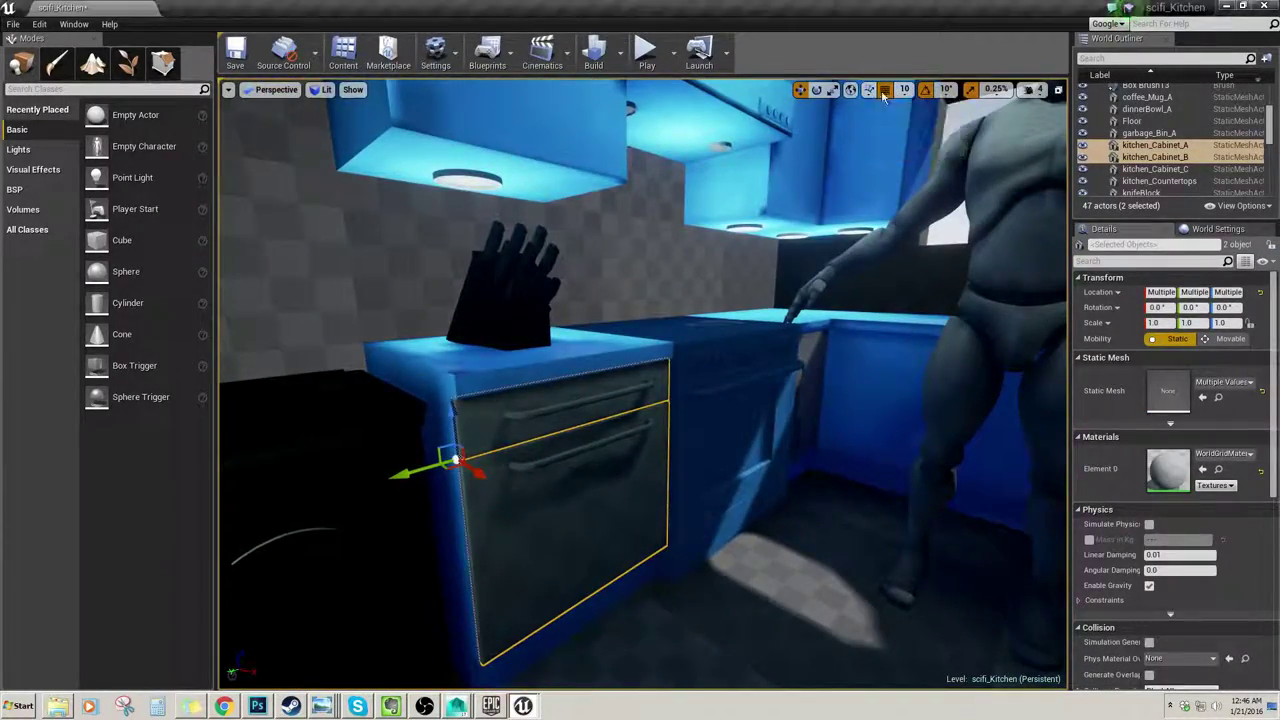
right_click_drag(785, 238, 741, 241)
key("w")
key("ctrl+w")
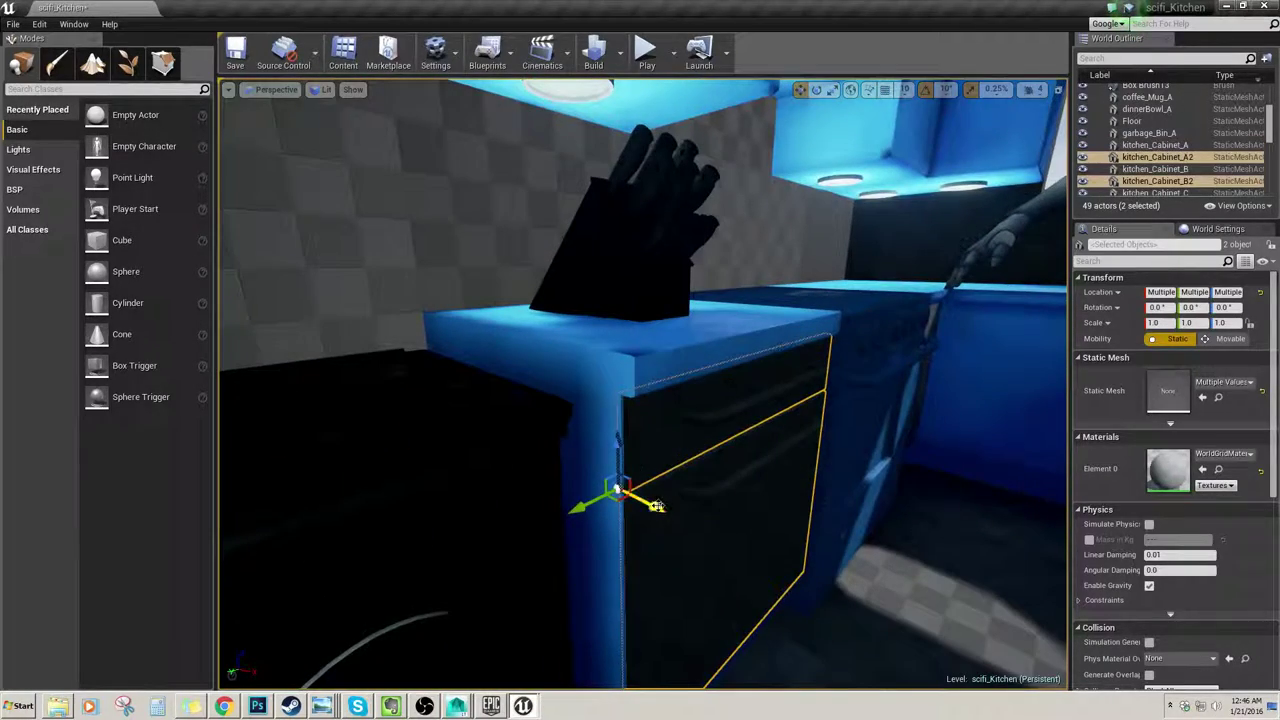
Step: Rotate the duplicated cabinet fronts 90 degrees around Z and move them to the back counter below the window
right_click_drag(624, 504, 640, 502)
key("s")
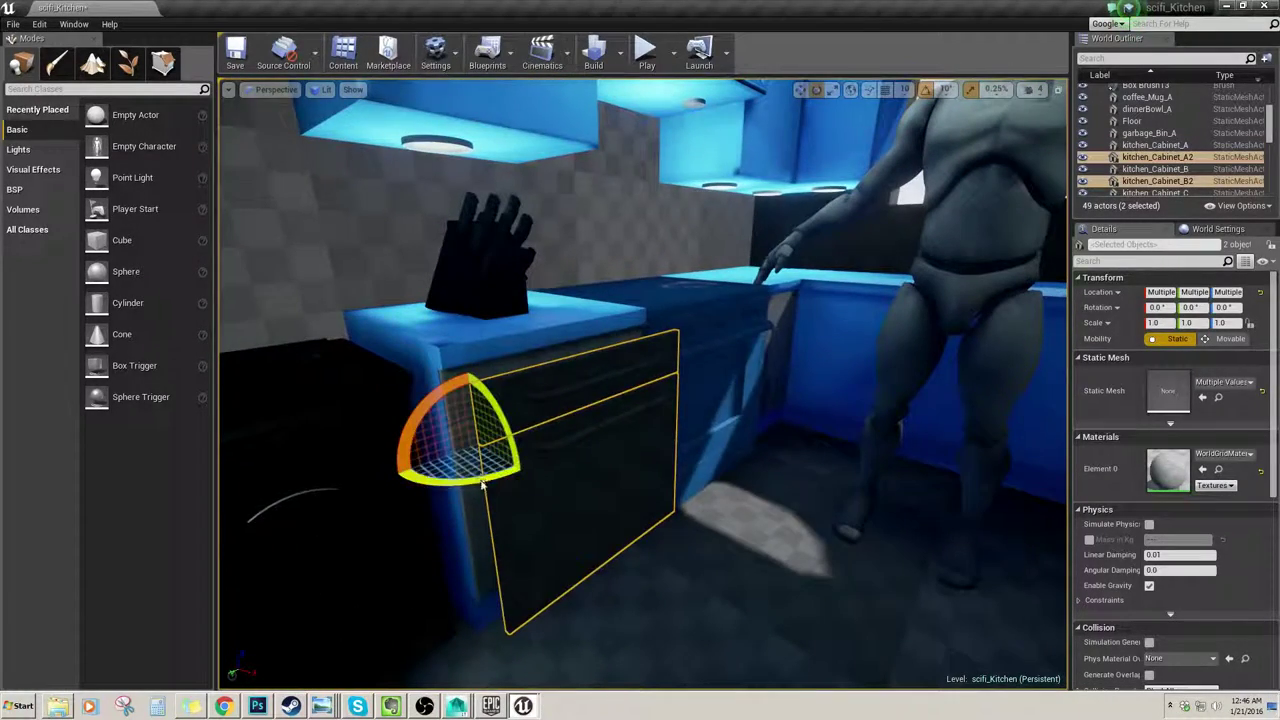
key("w")
right_click_drag(491, 430, 610, 455)
key("s")
key("w")
right_click_drag(548, 398, 505, 390)
left_click_drag(505, 445, 465, 358)
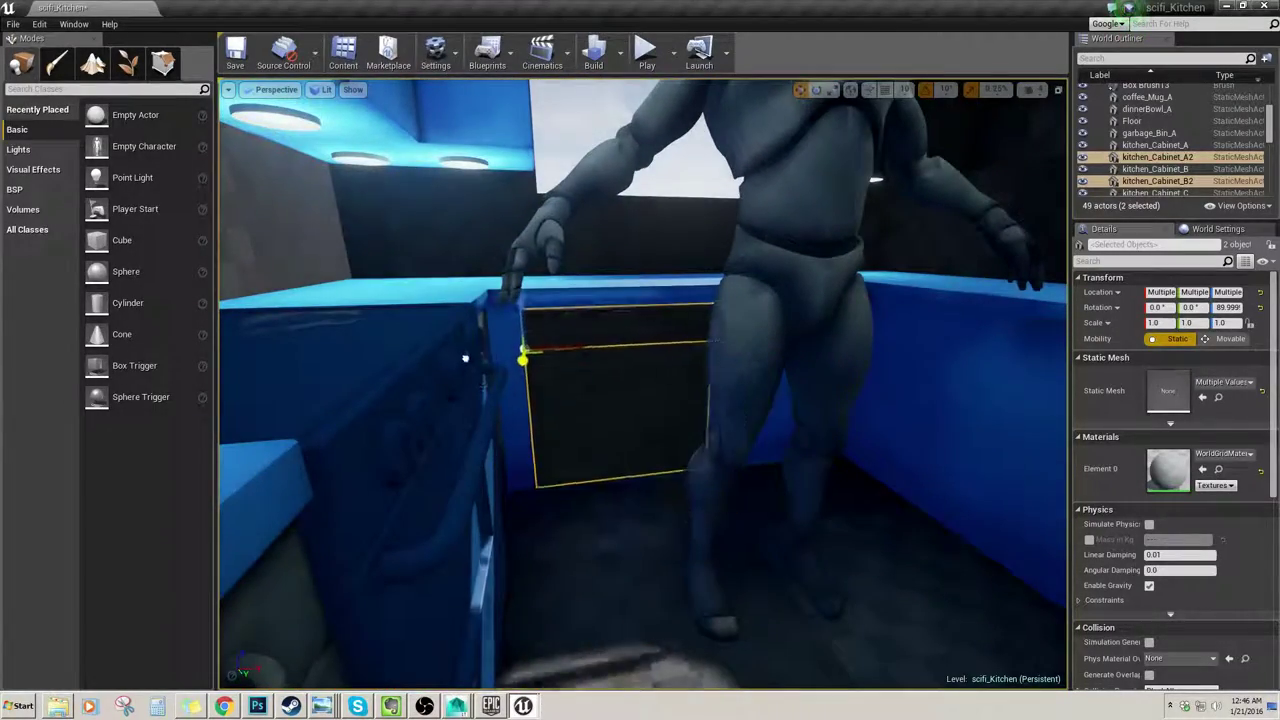
Step: Move the duplicated fronts outward so they sit on the face of the back counter
key("w")
right_click_drag(580, 347, 490, 352)
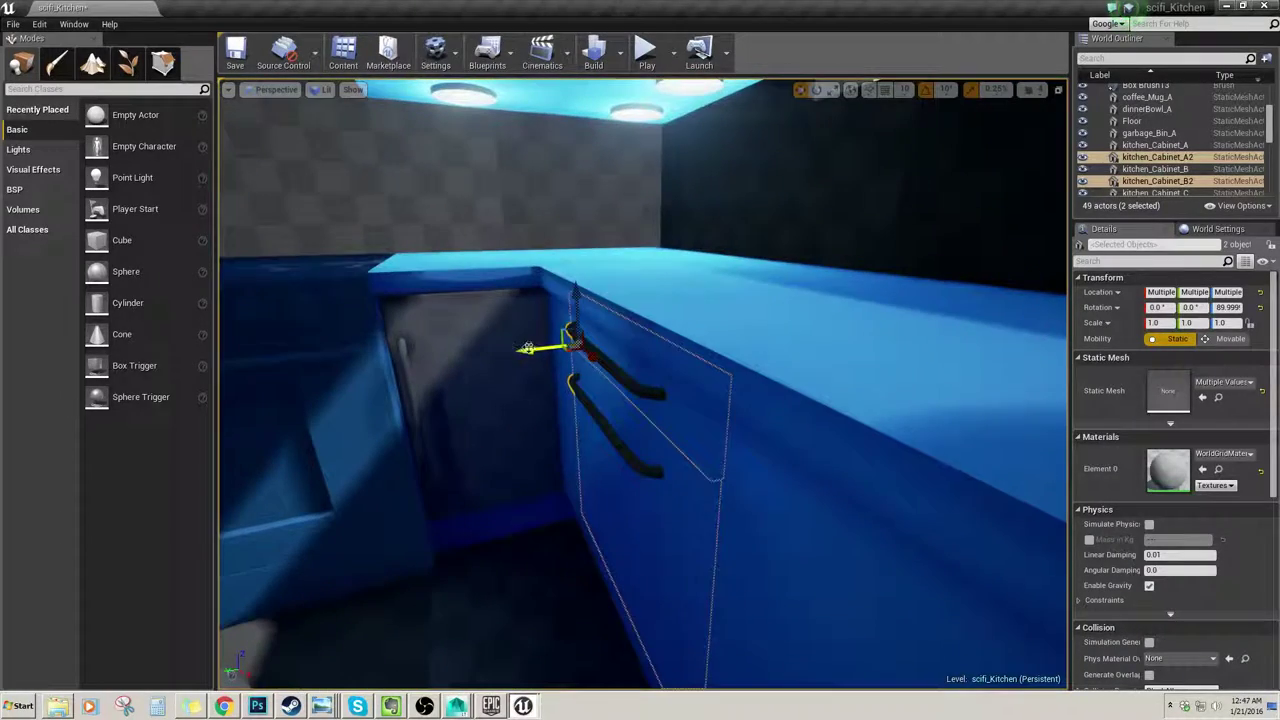
left_click_drag(527, 348, 518, 350)
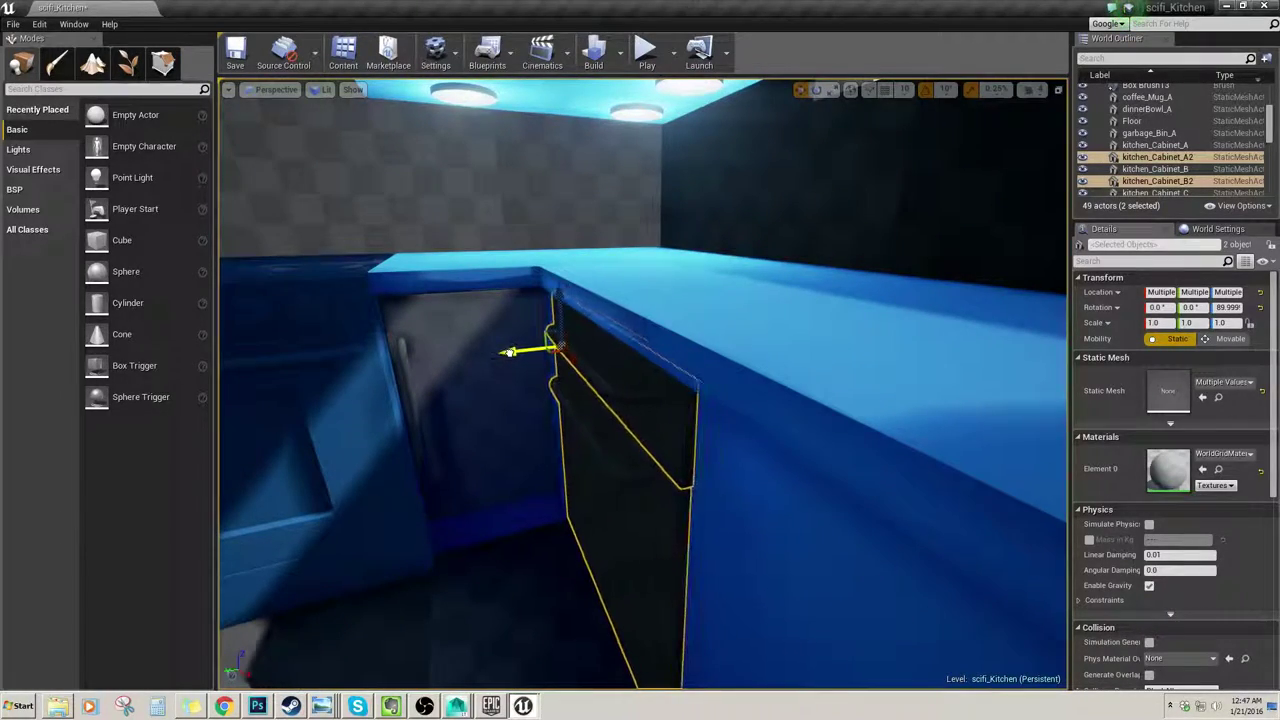
Step: Hide the unrealManScale figure that blocks the view of the back counter
key("a")
right_click_drag(515, 352, 536, 337)
key("s")
key("w")
scroll(1220, 145, "up", 5)
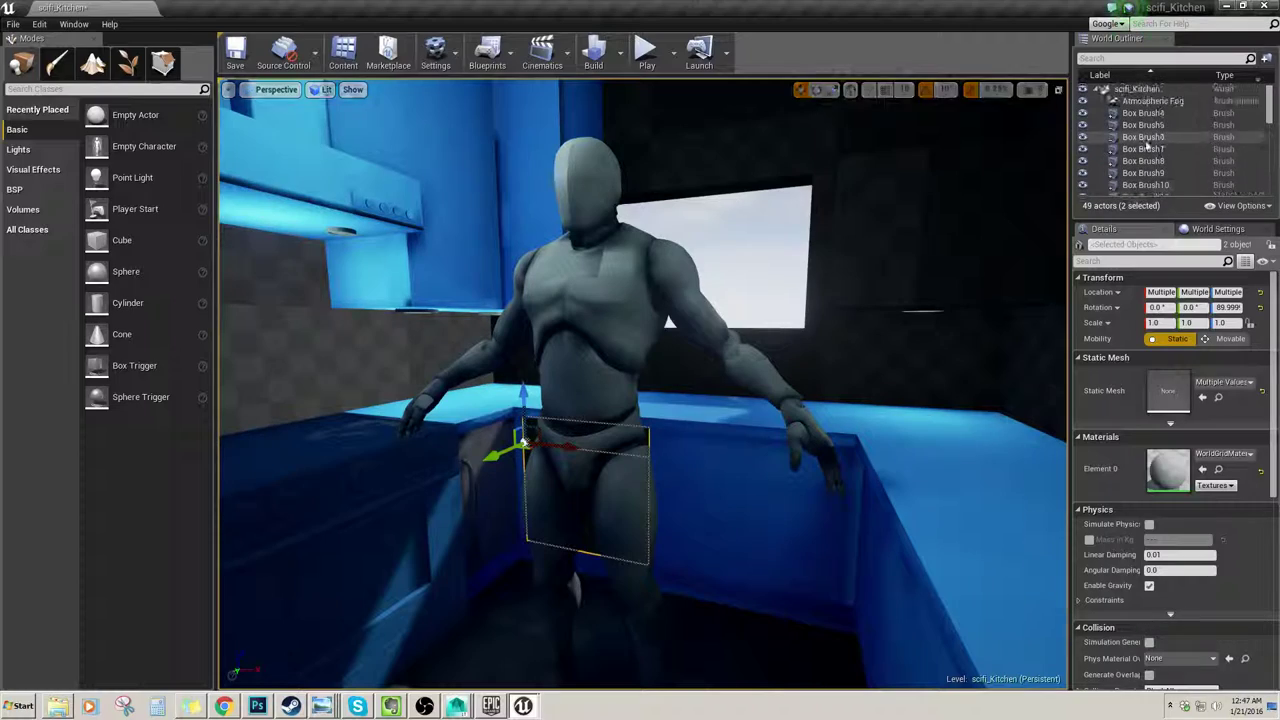
left_click(658, 250)
left_click(1083, 177)
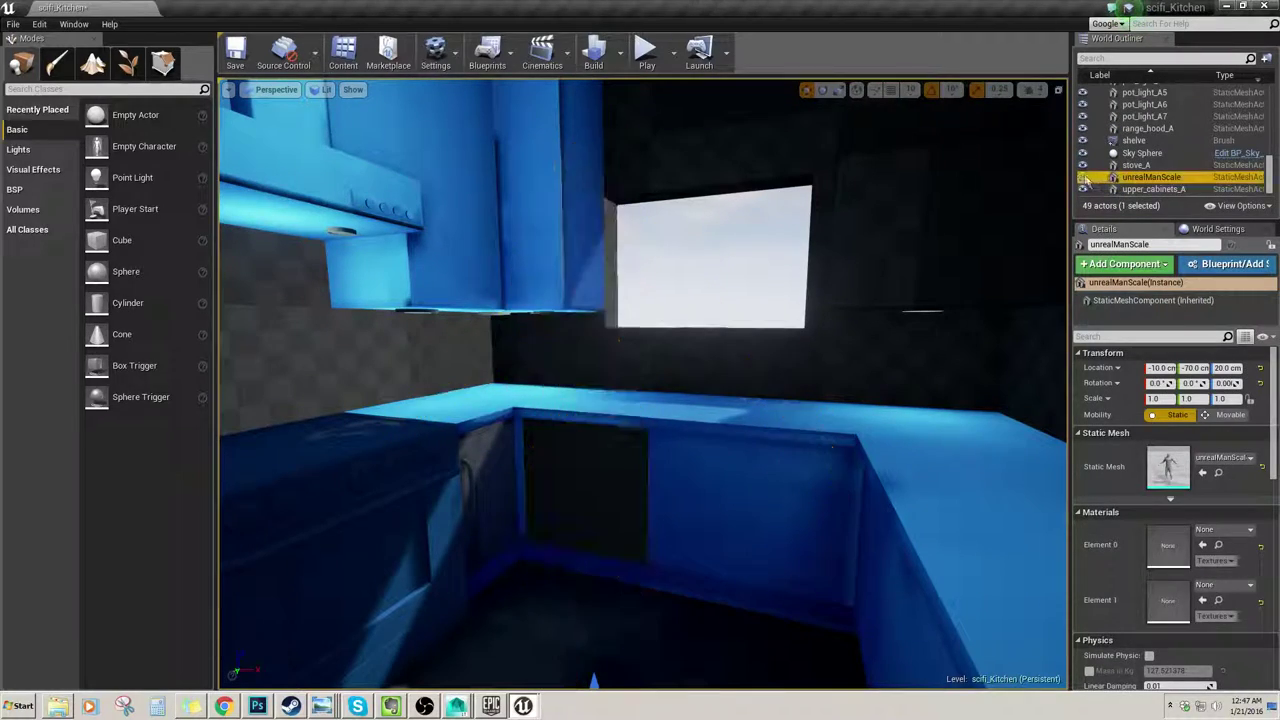
Step: Select both cabinet fronts on the back counter and duplicate them
right_click_drag(850, 300, 810, 345)
key("w")
right_click_drag(711, 380, 713, 382)
left_click(712, 383)
left_click(727, 426, "ctrl")
right_click_drag(727, 428, 757, 406)
key("w")
key("s")
key("ctrl+w")
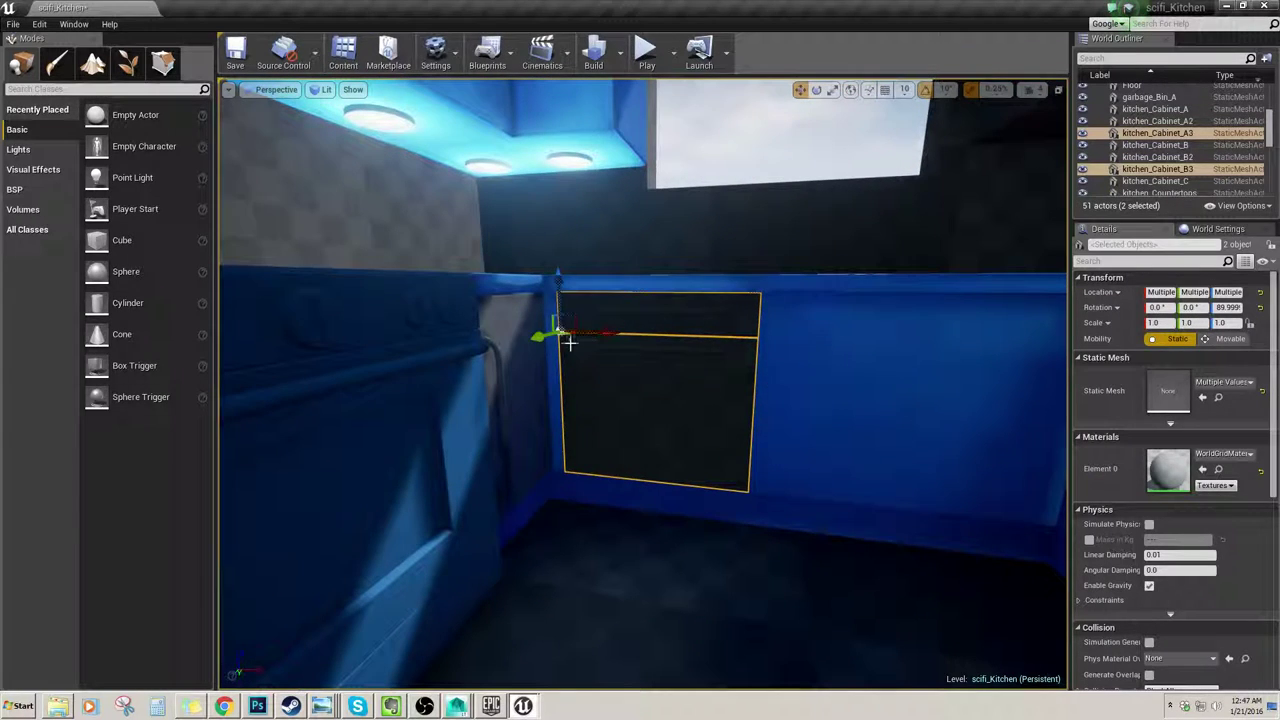
Step: Slide the new pair of fronts along the back counter beside the first pair and select all four
left_click_drag(612, 334, 827, 344)
right_click_drag(827, 344, 930, 344)
key("a")
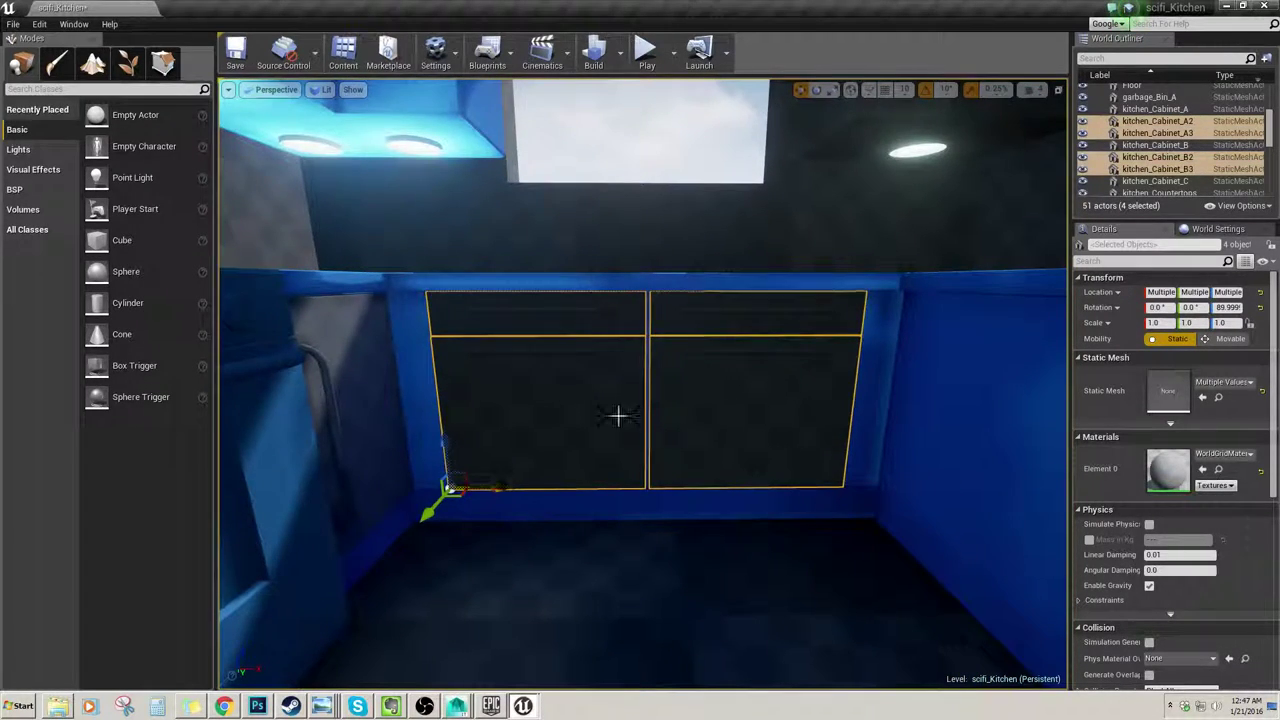
key("s")
right_click_drag(618, 416, 665, 384)
Step: Look over the back counter fronts, the windows and the island from several sides of the room
left_click(570, 237)
right_click_drag(570, 237, 508, 249)
key("w")
key("w")
key("a")
key("d")
key("s")
key("d")
key("s")
right_click_drag(485, 403, 600, 395)
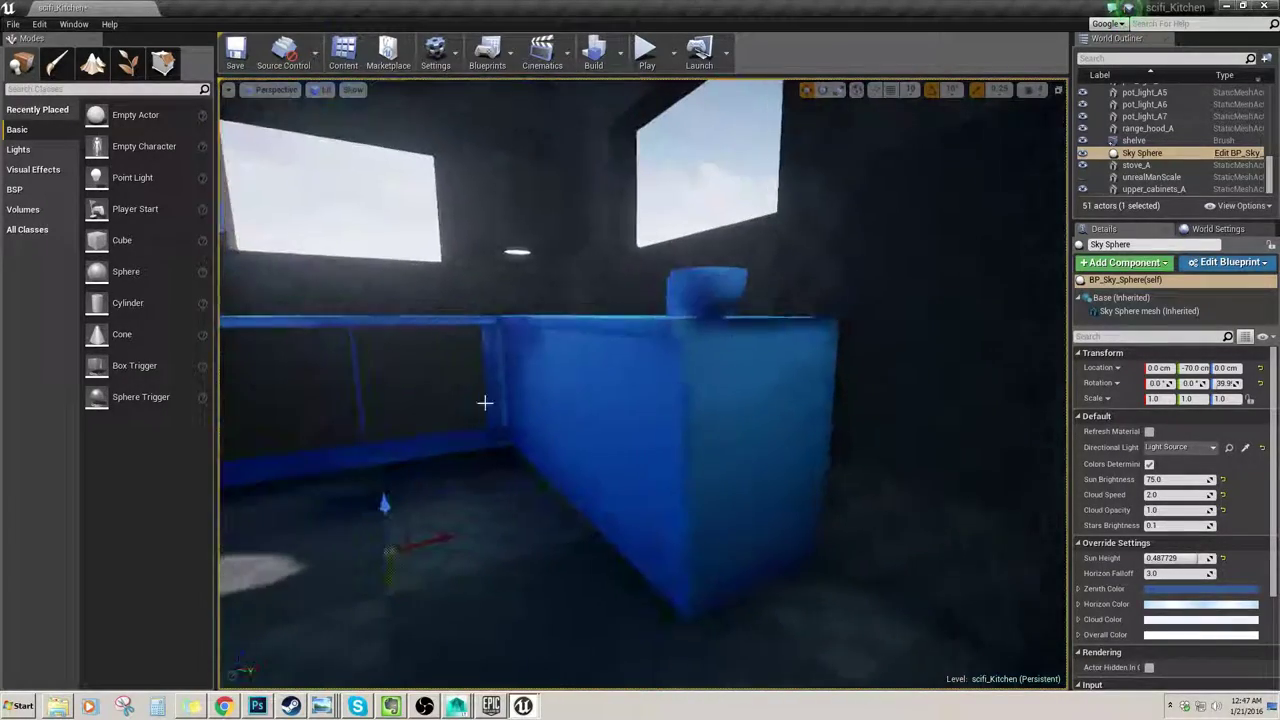
right_click_drag(669, 418, 598, 410)
Step: Duplicate the kitchen_Cabinet_C door and move the copy onto the upper cabinet above the knife block
left_click(557, 489)
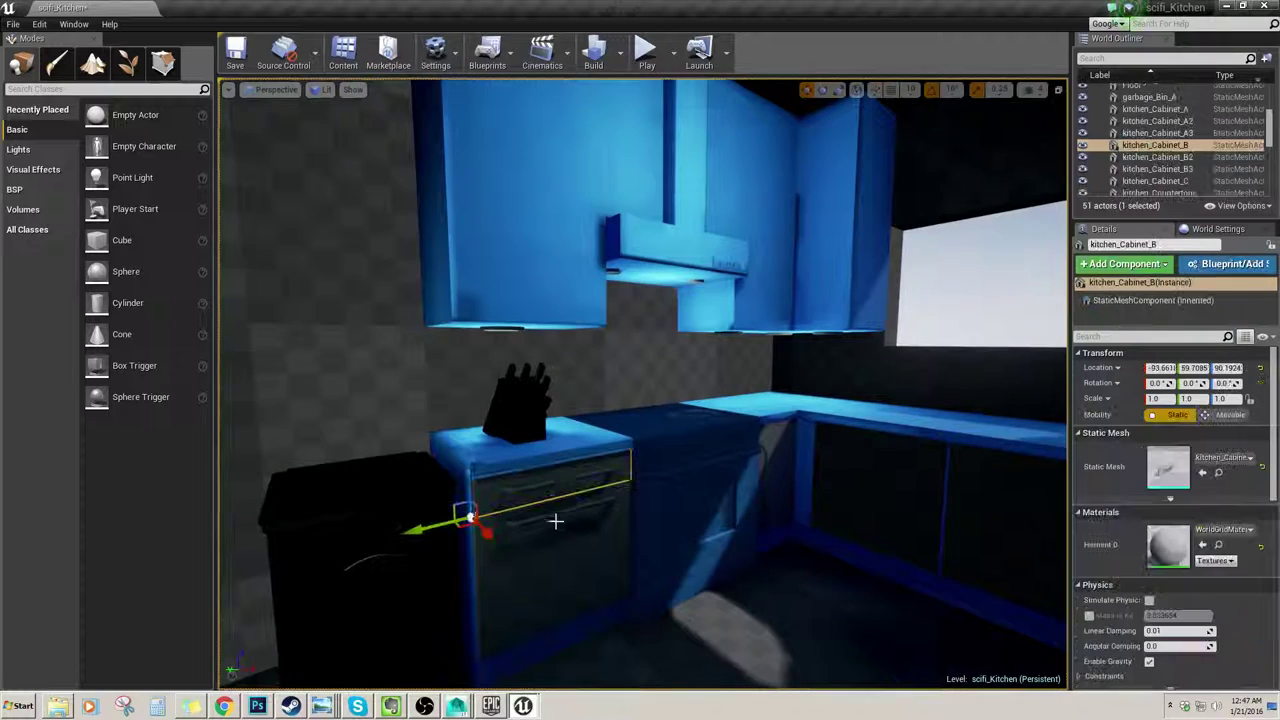
left_click(557, 523, "ctrl")
right_click_drag(557, 523, 557, 507)
left_click(774, 499)
right_click_drag(774, 497, 750, 531)
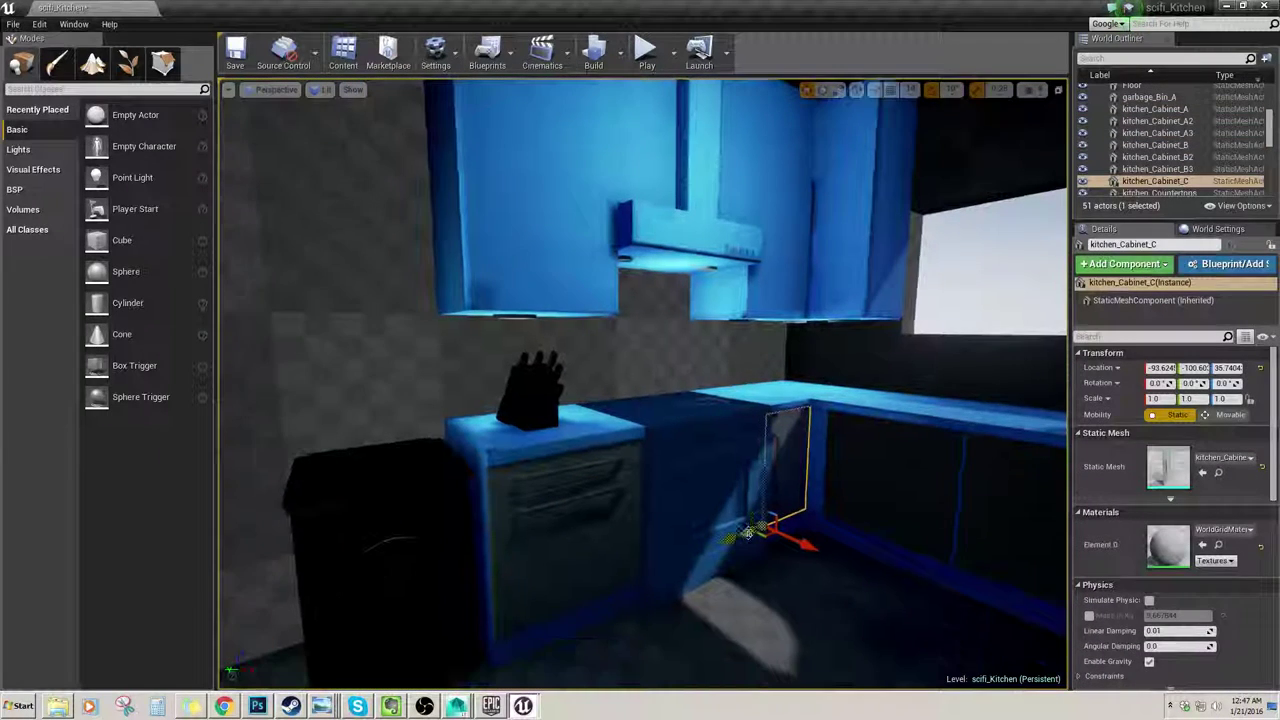
left_click_drag(736, 537, 738, 539, "alt")
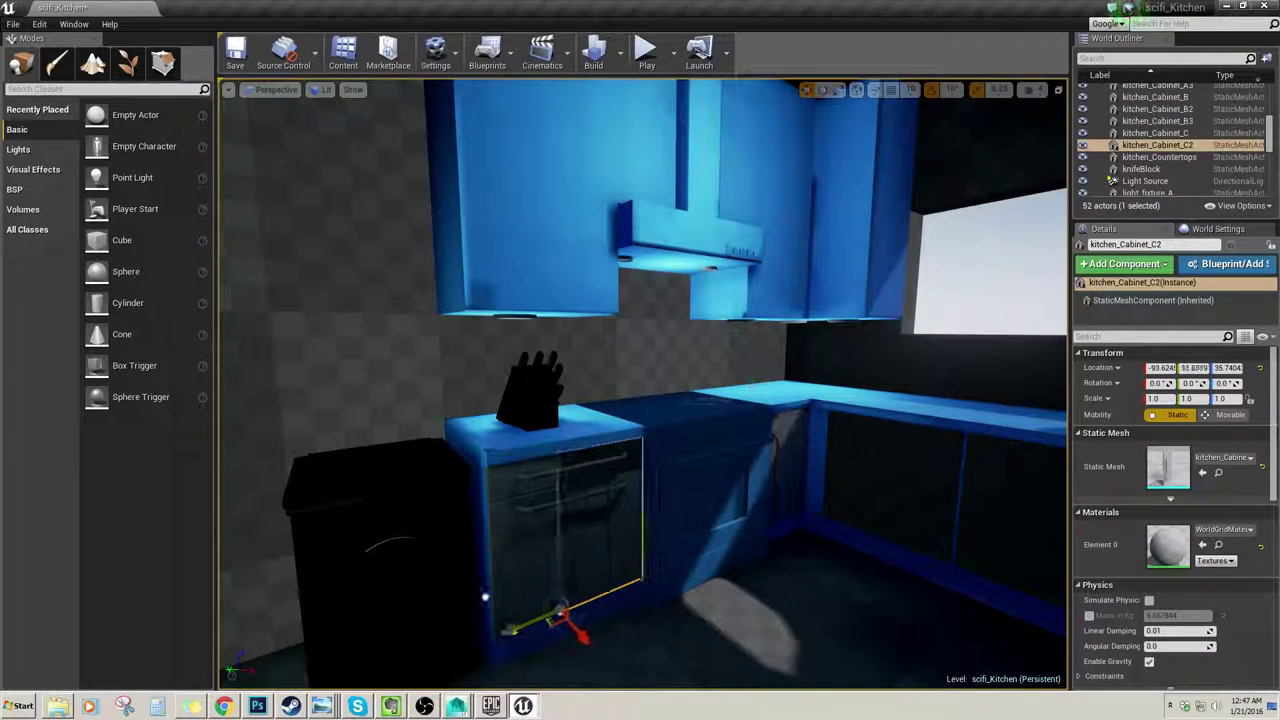
left_click_drag(538, 588, 502, 248)
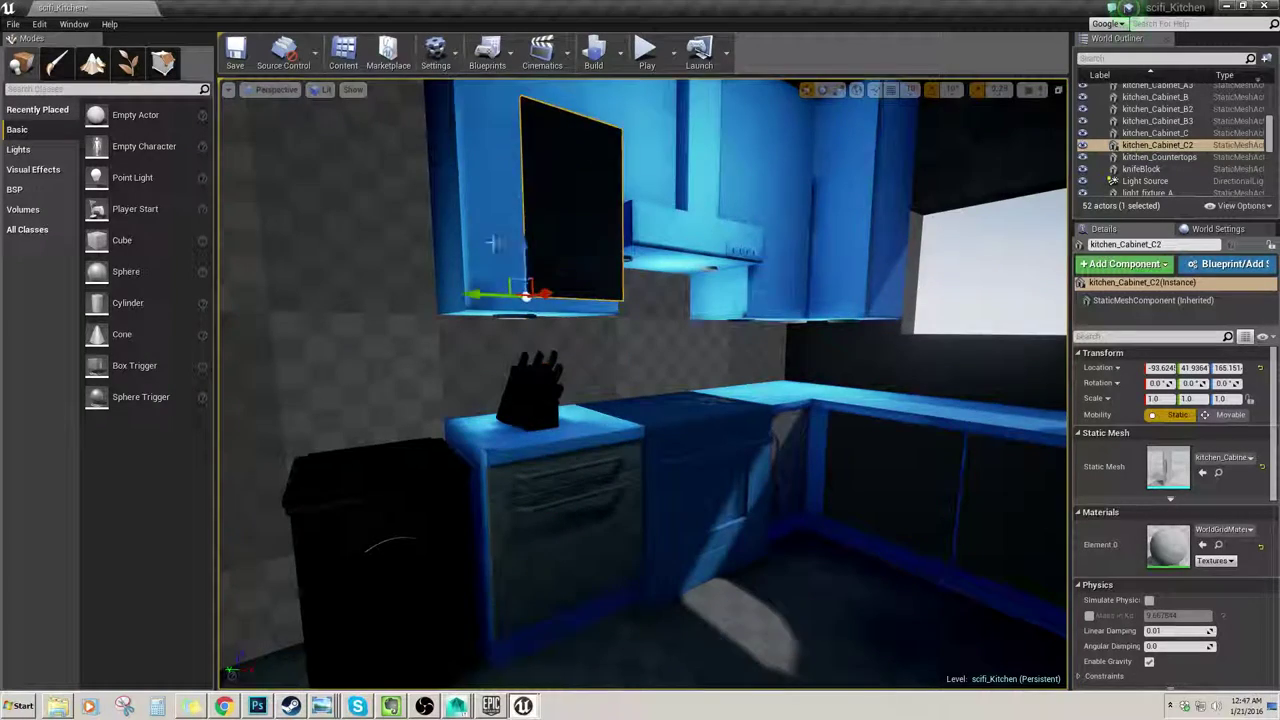
Step: Push the copied door back against the upper cabinet's face to about X -110 and align it near the outer edge at Y 57.8
right_click_drag(491, 243, 548, 190)
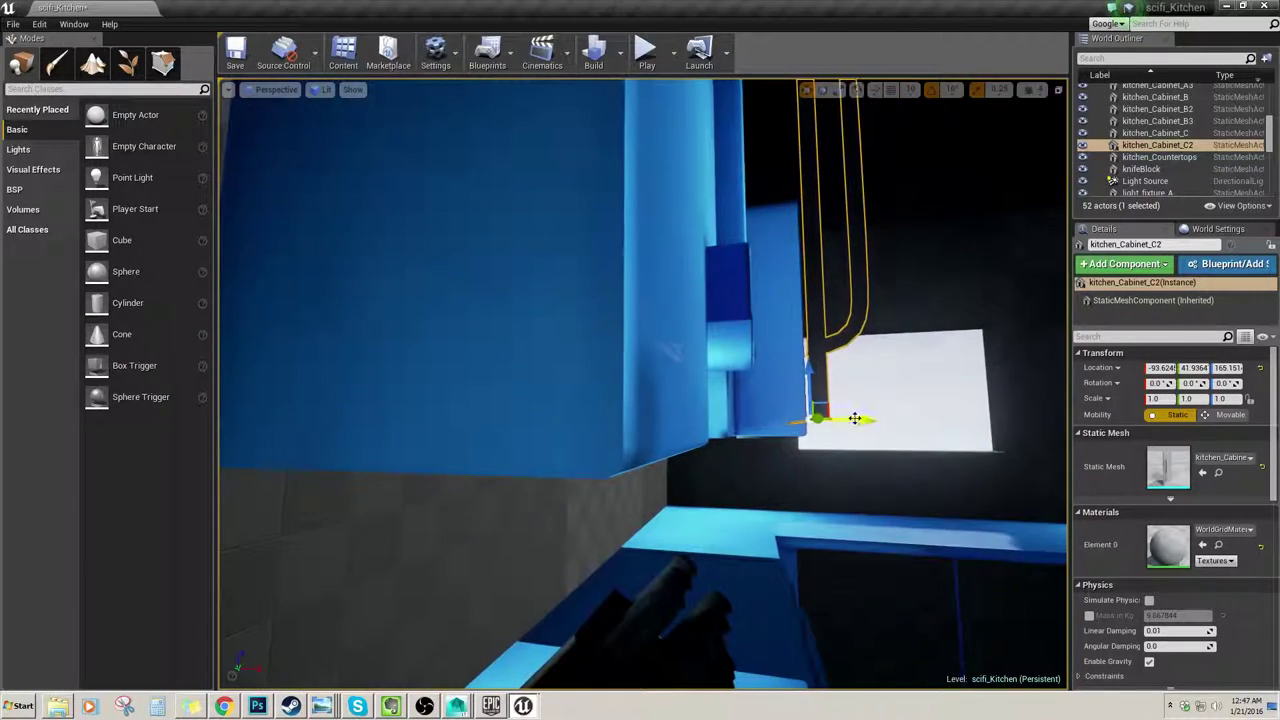
left_click_drag(860, 418, 711, 449)
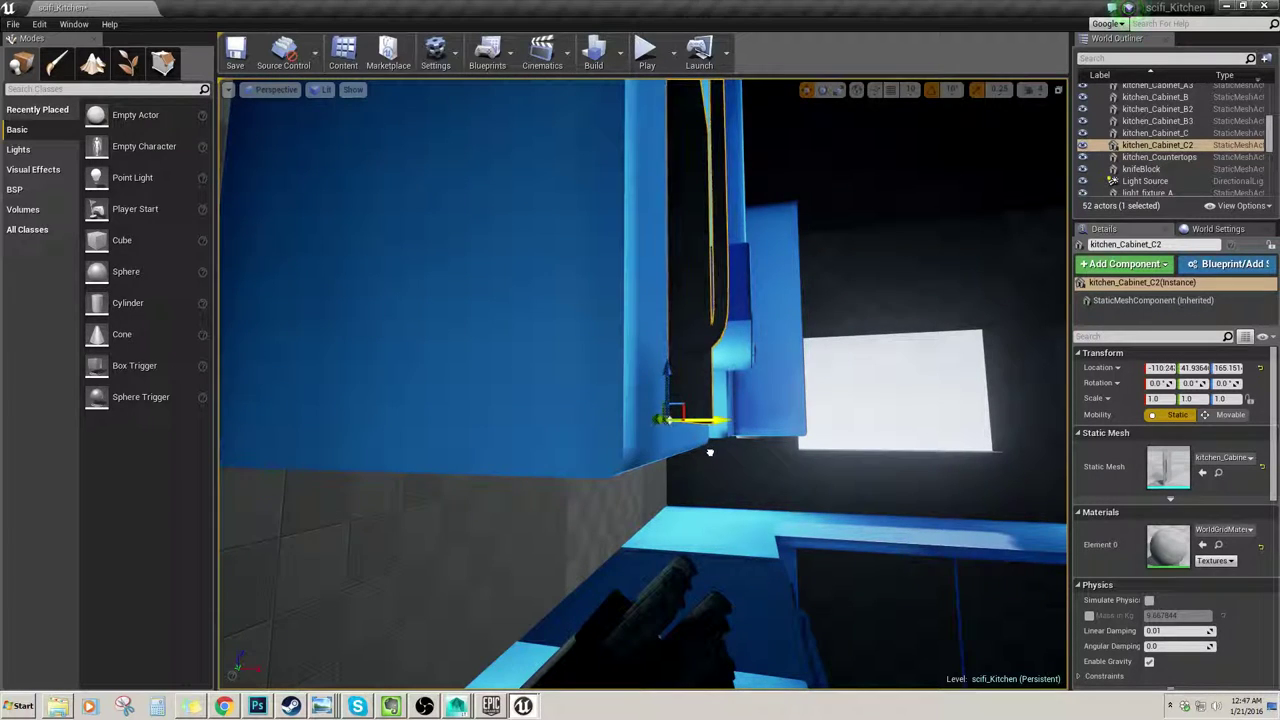
right_click_drag(710, 452, 660, 417)
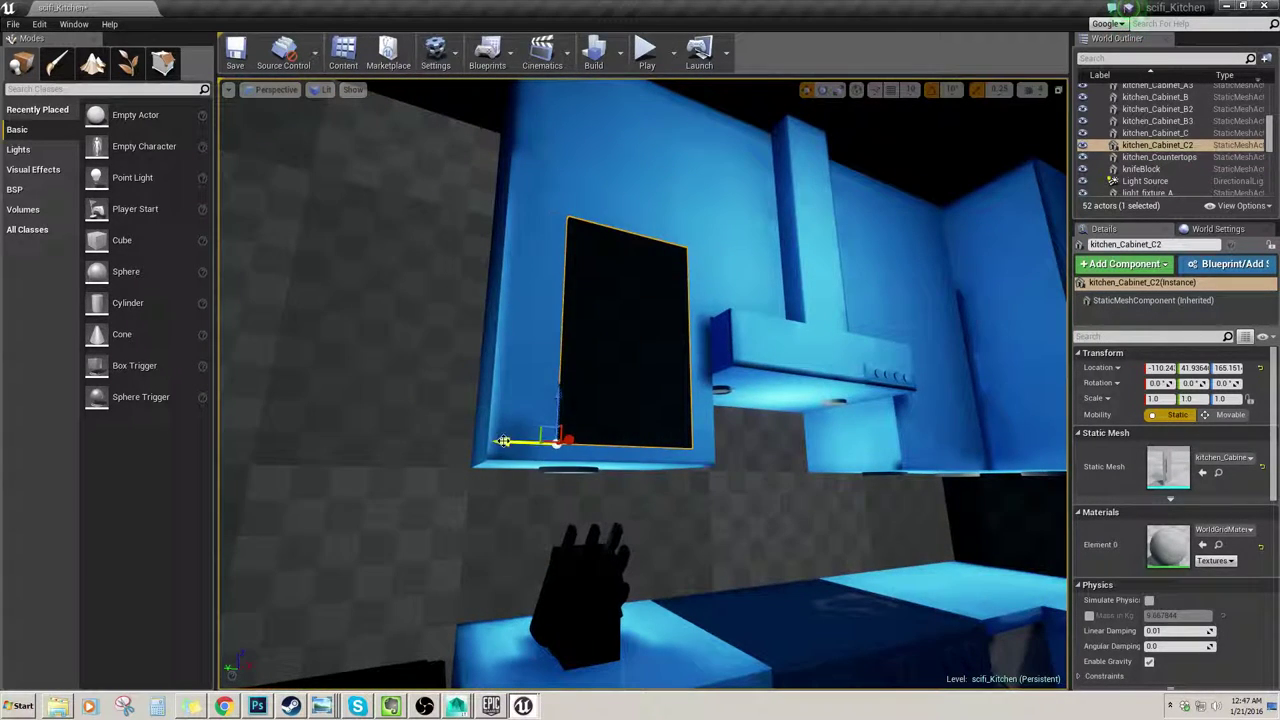
left_click_drag(504, 441, 455, 449)
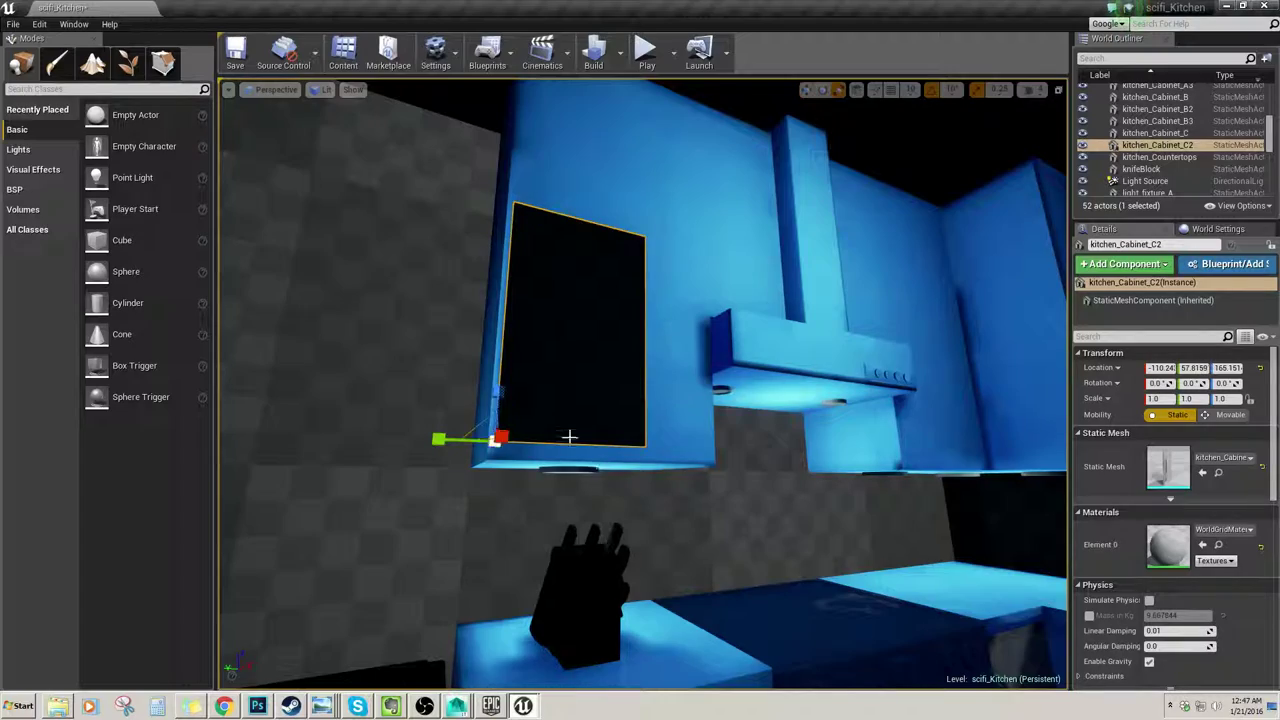
Step: Scale the copied upper cabinet door uniformly to 1.5 and check its depth from the side
right_click_drag(569, 437, 600, 437)
left_click_drag(632, 448, 654, 436)
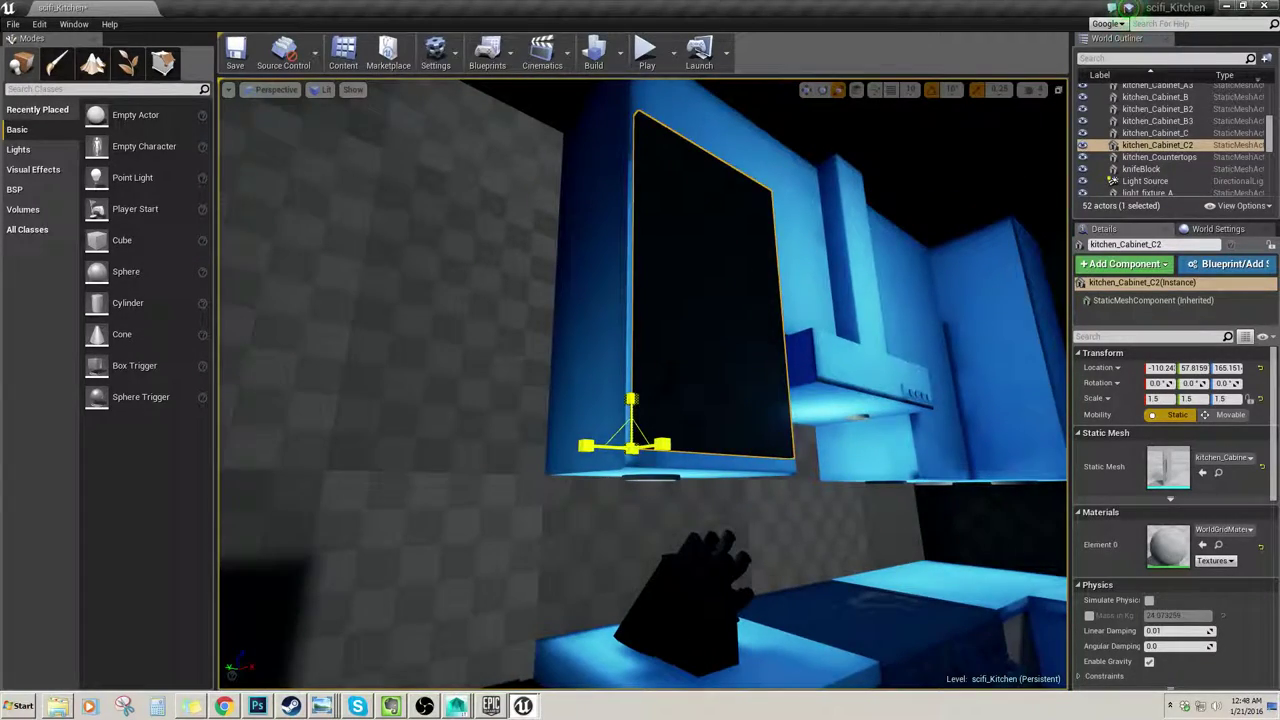
mouse_move(654, 436)
right_mouse_down()
mouse_move(656, 424)
mouse_move(668, 430)
mouse_move(650, 430)
right_mouse_up()
key("w")
right_click_drag(720, 400, 756, 414)
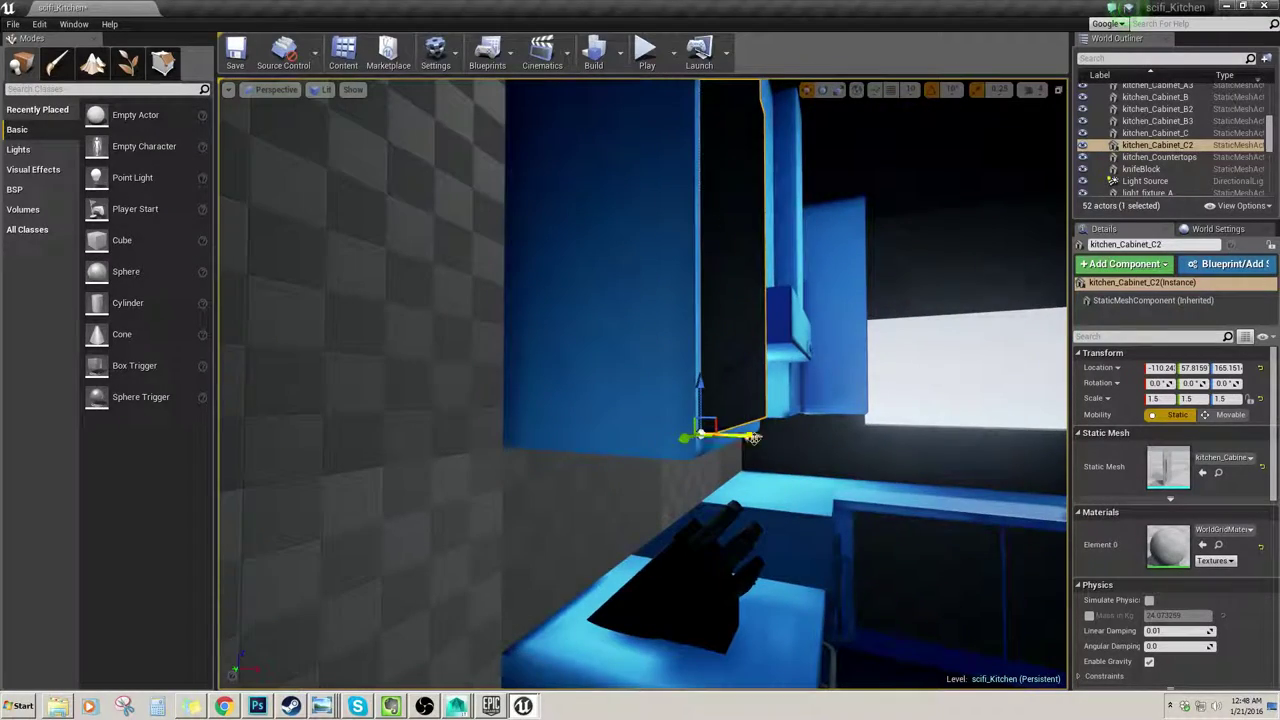
Step: Delete the enlarged kitchen_Cabinet_C door copy from the upper cabinet above the knife block
left_click_drag(700, 404, 700, 401)
right_click_drag(700, 401, 741, 432)
key("Delete")
Step: Duplicate the kitchen_Cabinet_A front below the knife block and raise the copy to upper-cabinet height at about Z 162.4
left_click(669, 437)
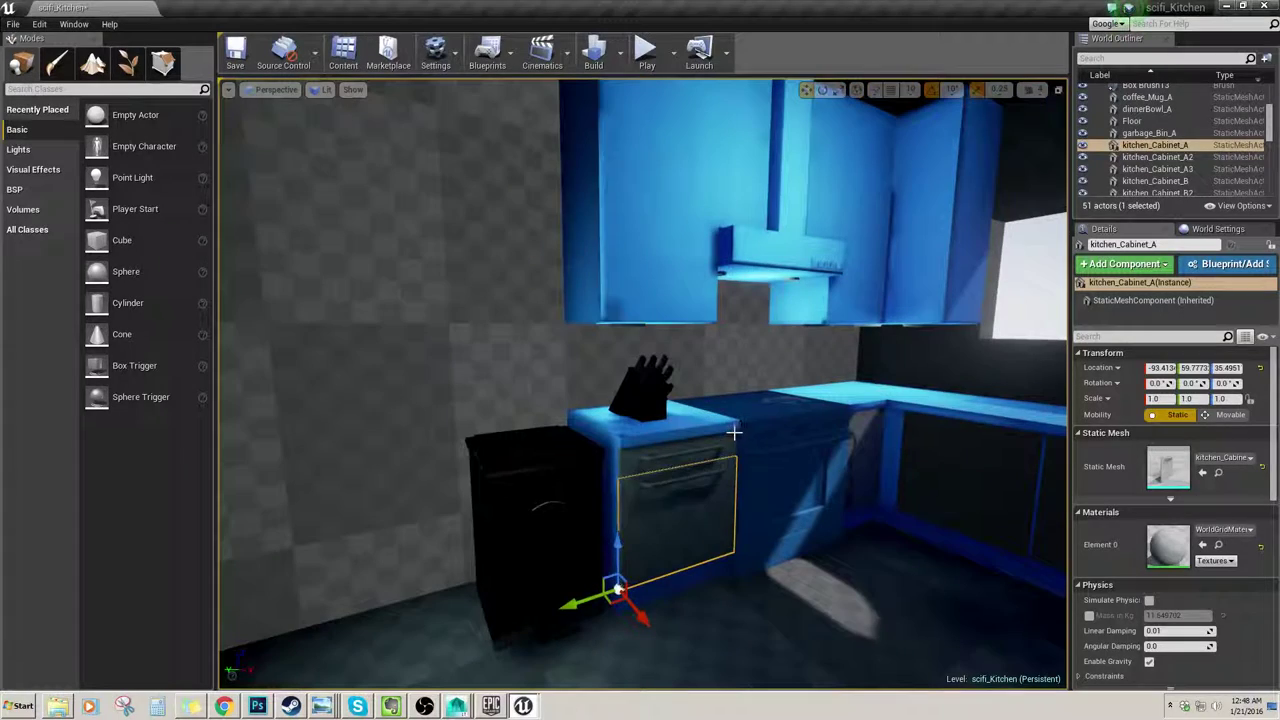
key("ctrl+w")
left_click_drag(624, 547, 616, 270)
right_click_drag(616, 270, 685, 262)
right_click_drag(722, 421, 731, 422)
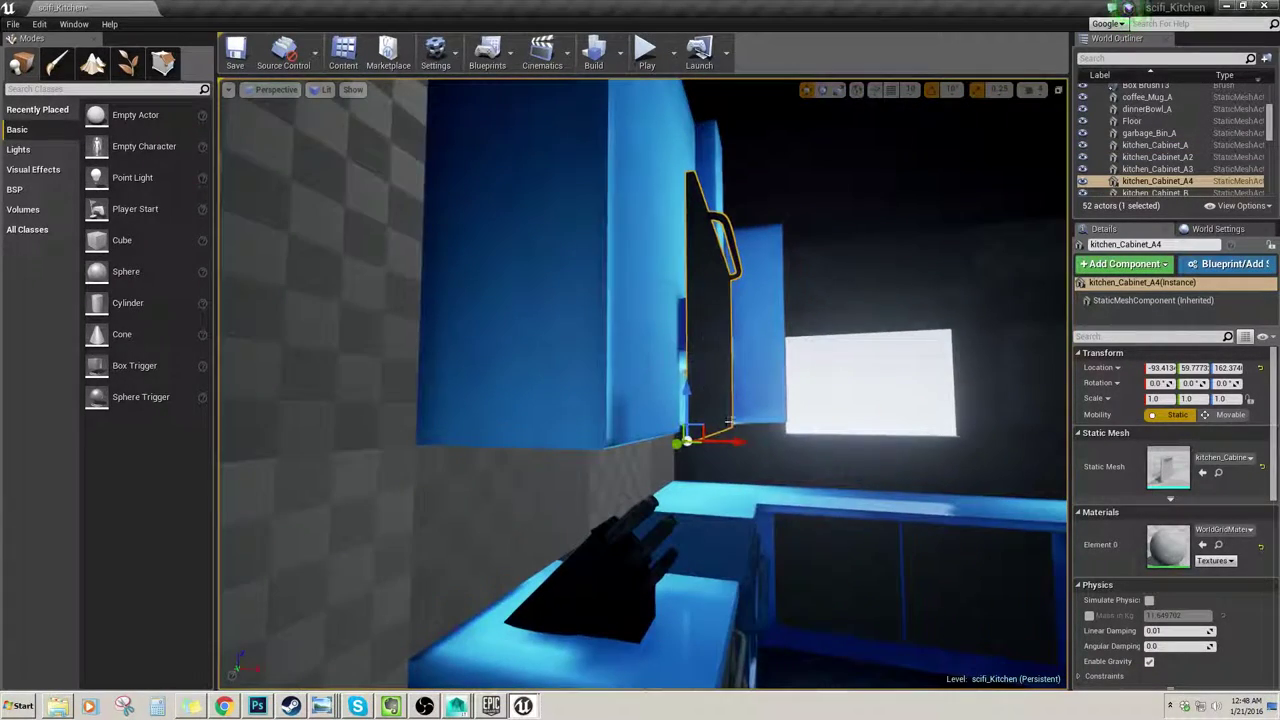
Step: Push the copied front back to about X -113.2 and rotate it about 90° around X
left_click_drag(734, 438, 636, 448)
mouse_move(636, 448)
right_mouse_down()
mouse_move(568, 445)
mouse_move(690, 440)
mouse_move(646, 443)
right_mouse_up()
key("e")
left_click_drag(539, 465, 544, 460)
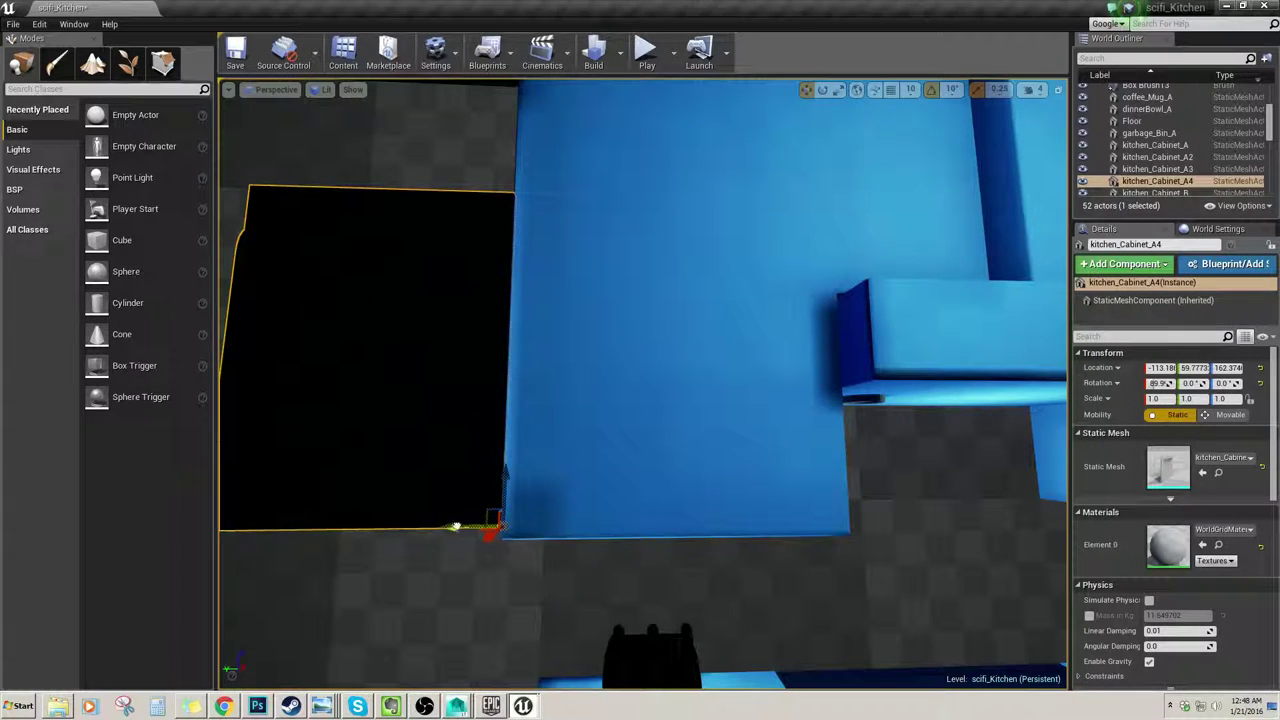
Step: Slide the rotated front across the upper cabinet's face to about Y -3.6 and set its depth to about X -110.5
left_click_drag(456, 526, 773, 536)
right_click_drag(773, 536, 802, 512)
left_click_drag(815, 512, 828, 525)
mouse_move(828, 525)
right_mouse_down()
mouse_move(880, 525)
mouse_move(826, 526)
right_mouse_up()
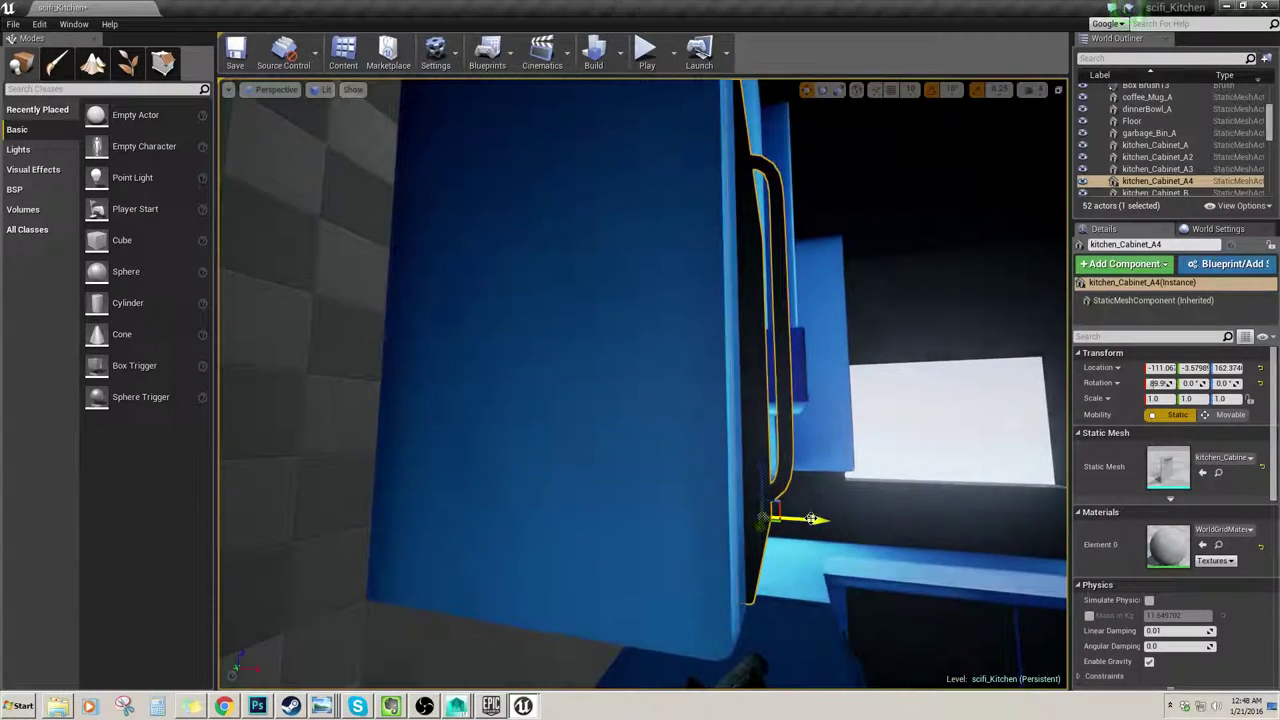
left_click_drag(815, 521, 819, 522)
mouse_move(862, 518)
right_mouse_down()
mouse_move(790, 510)
mouse_move(862, 518)
right_mouse_up()
Step: Scale the upper cabinet door uniformly to 1.25 and align it with the cabinet's edges at about Y -9.05
mouse_move(758, 485)
right_mouse_down()
mouse_move(750, 472)
mouse_move(762, 492)
mouse_move(790, 490)
mouse_move(830, 520)
mouse_move(790, 490)
mouse_move(766, 495)
right_mouse_up()
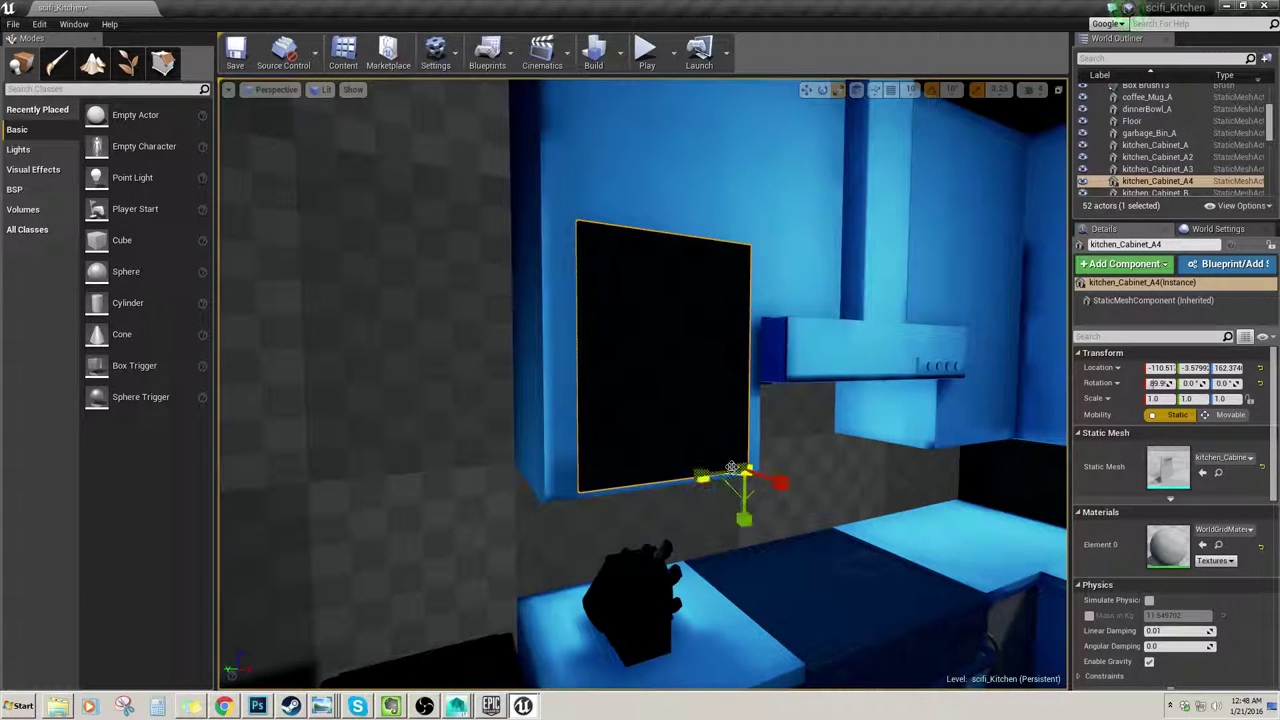
mouse_move(747, 469)
left_mouse_down()
mouse_move(720, 492)
mouse_move(760, 457)
left_mouse_up()
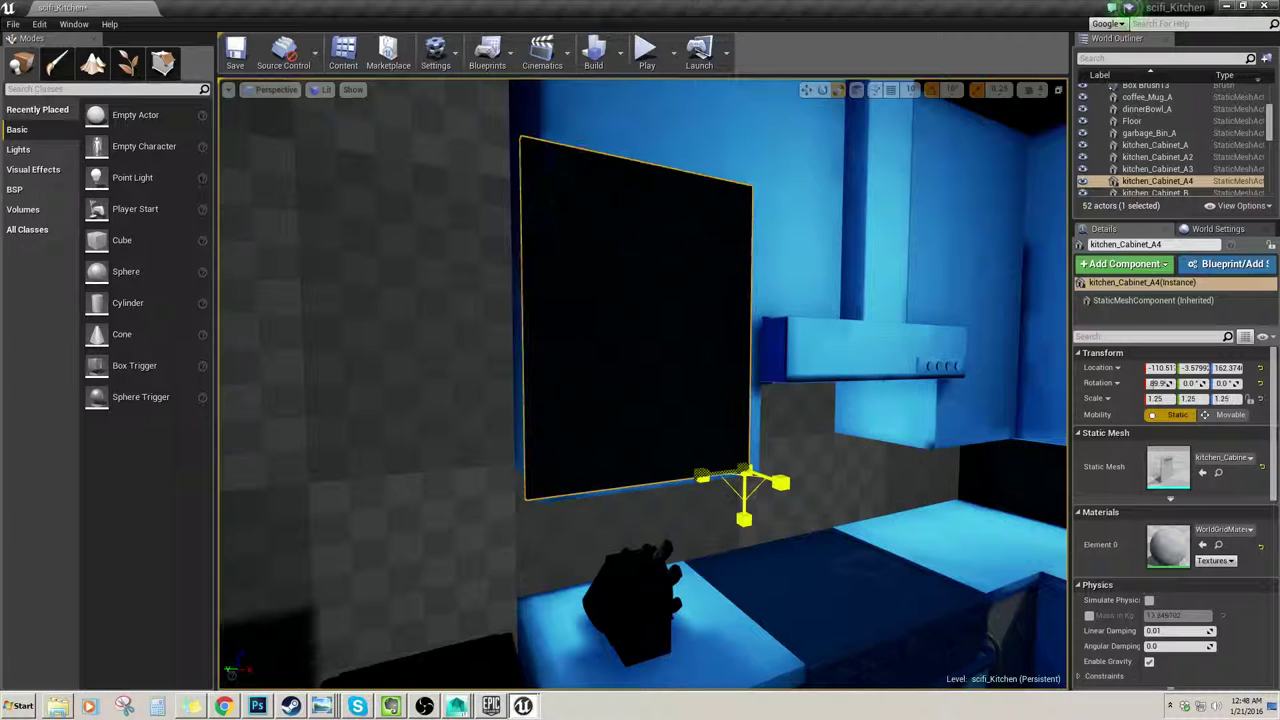
right_click_drag(785, 438, 745, 447)
key("w")
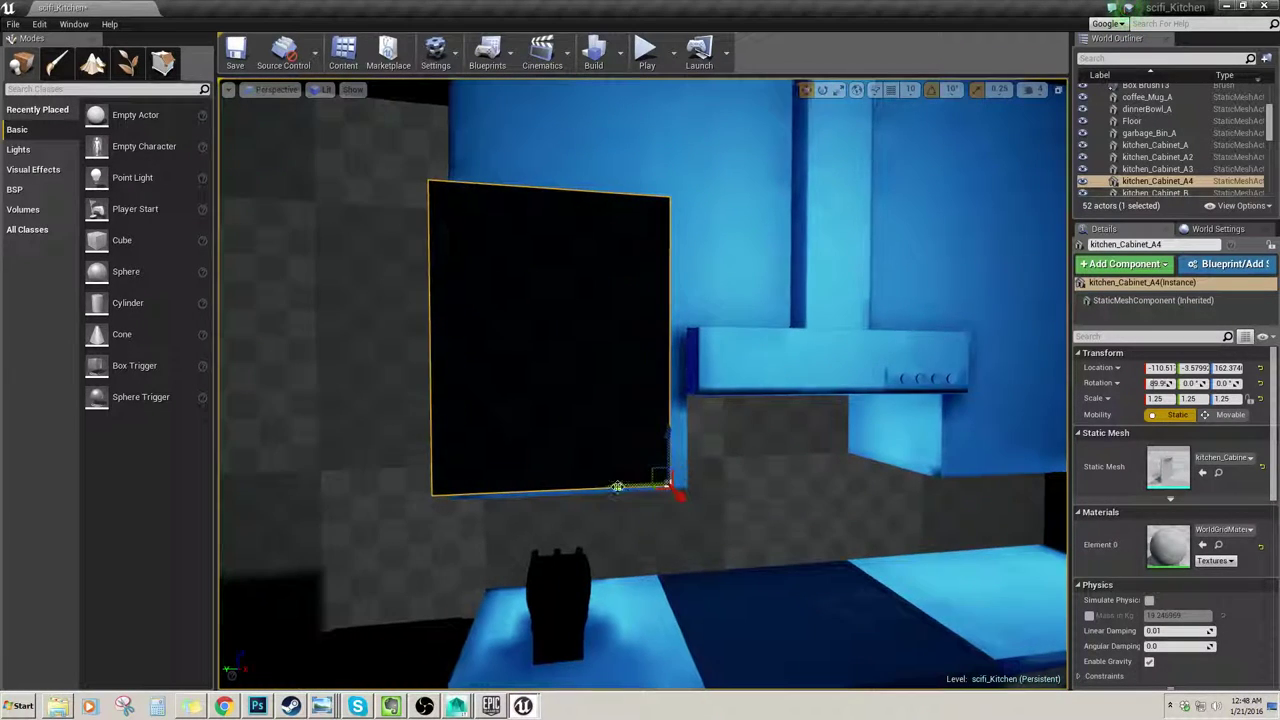
left_click_drag(618, 487, 632, 489)
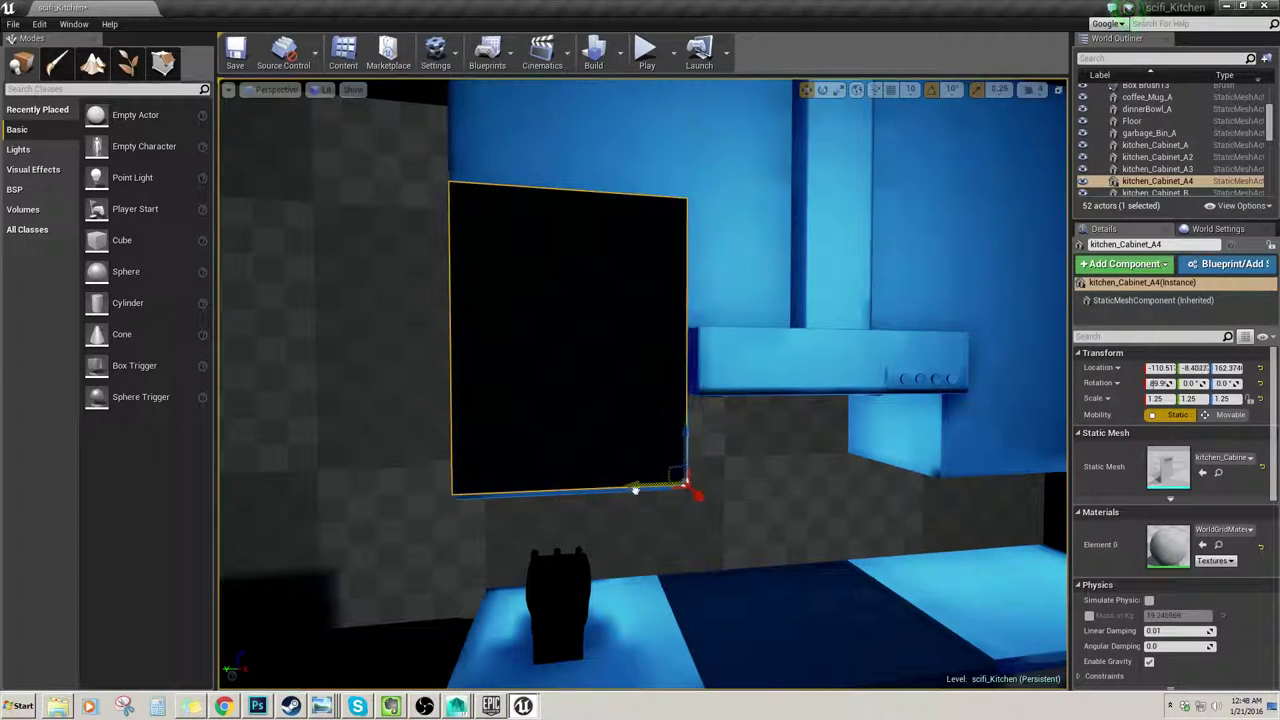
mouse_move(637, 490)
right_mouse_down()
mouse_move(642, 476)
mouse_move(680, 472)
mouse_move(618, 476)
right_mouse_up()
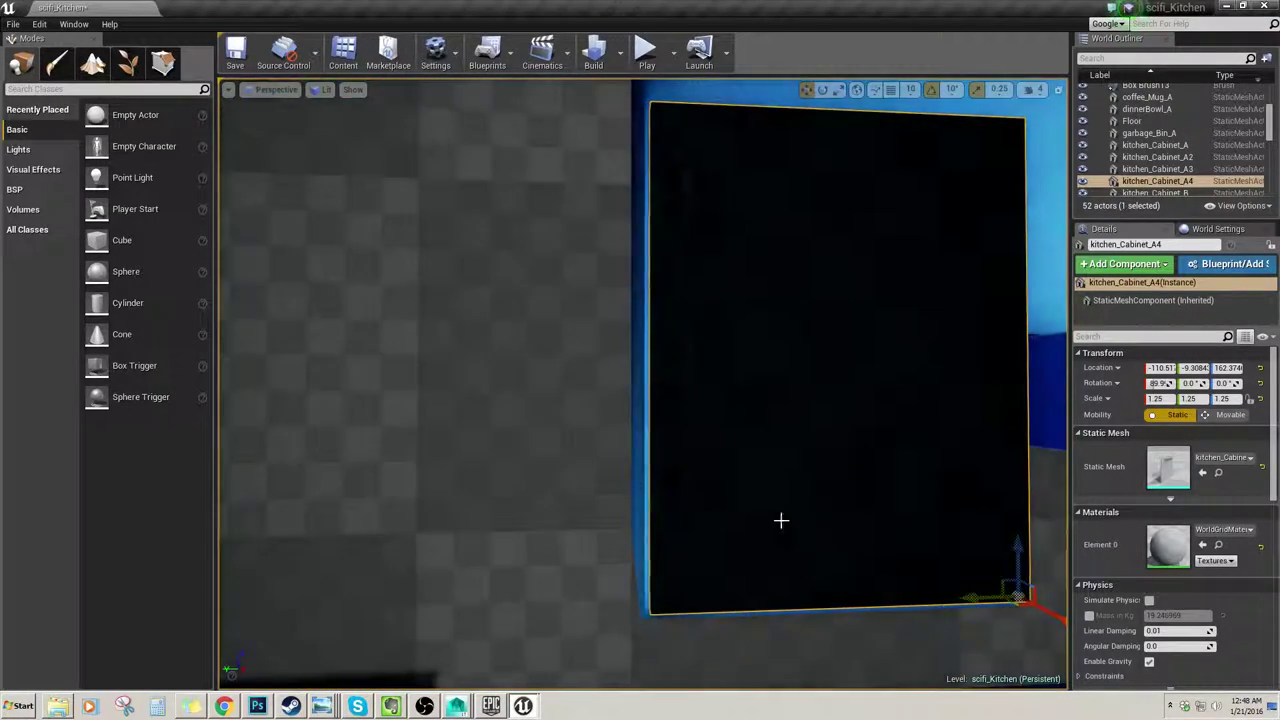
left_click_drag(965, 600, 963, 600)
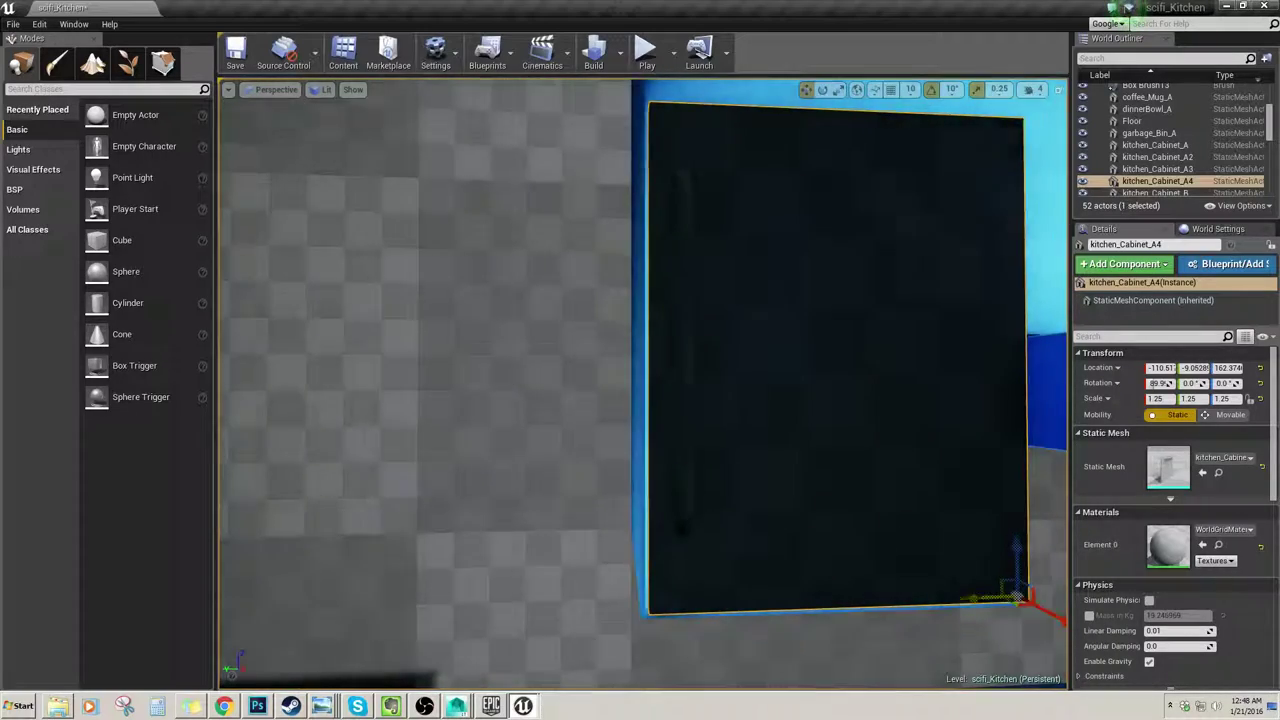
mouse_move(965, 600)
right_mouse_down()
mouse_move(1000, 592)
mouse_move(985, 565)
mouse_move(1005, 575)
mouse_move(960, 585)
right_mouse_up()
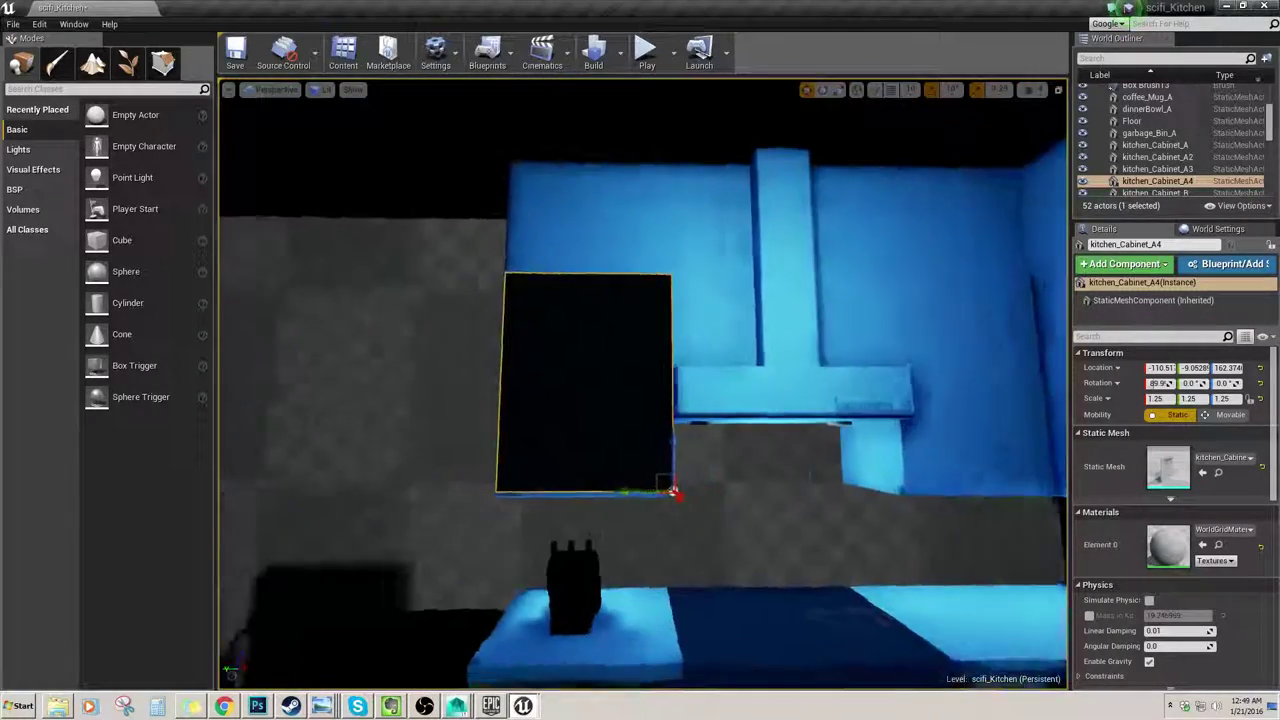
Step: Duplicate the scaled door and move the copy to the upper cabinet beyond the range hood, at about Y -160.9
right_click_drag(689, 489, 722, 500)
key("ctrl+w")
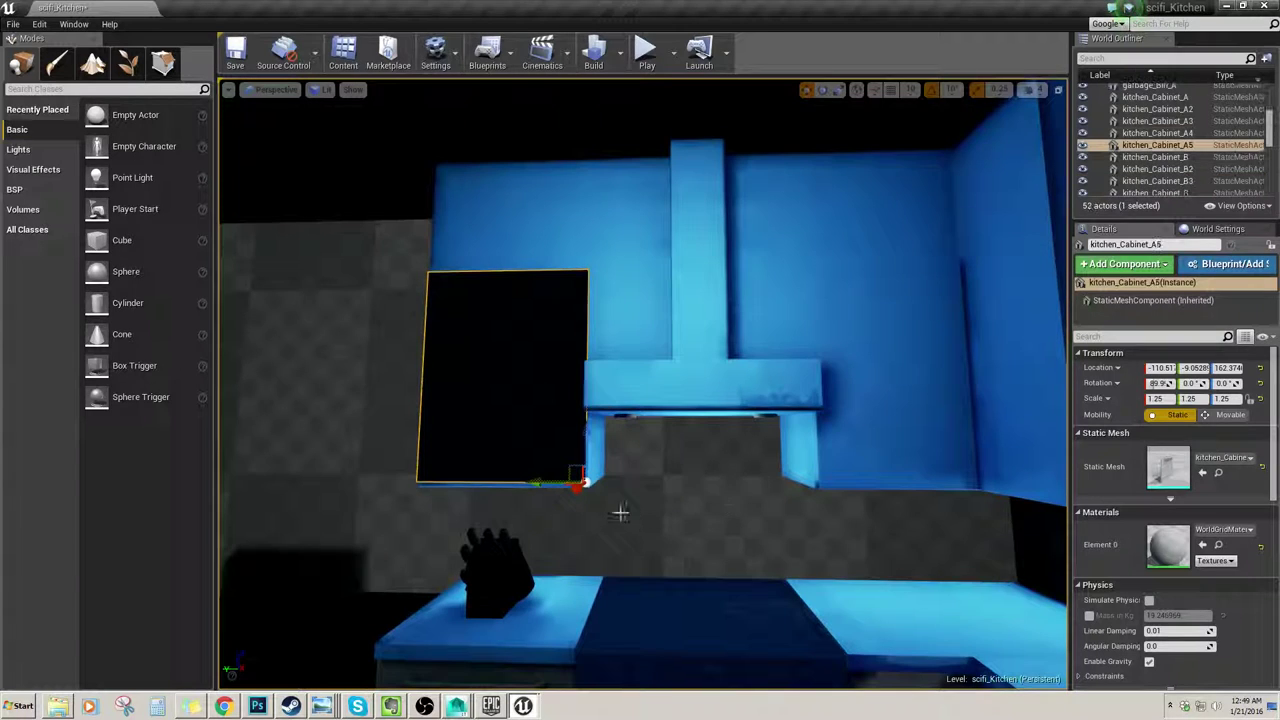
left_click_drag(537, 481, 912, 497)
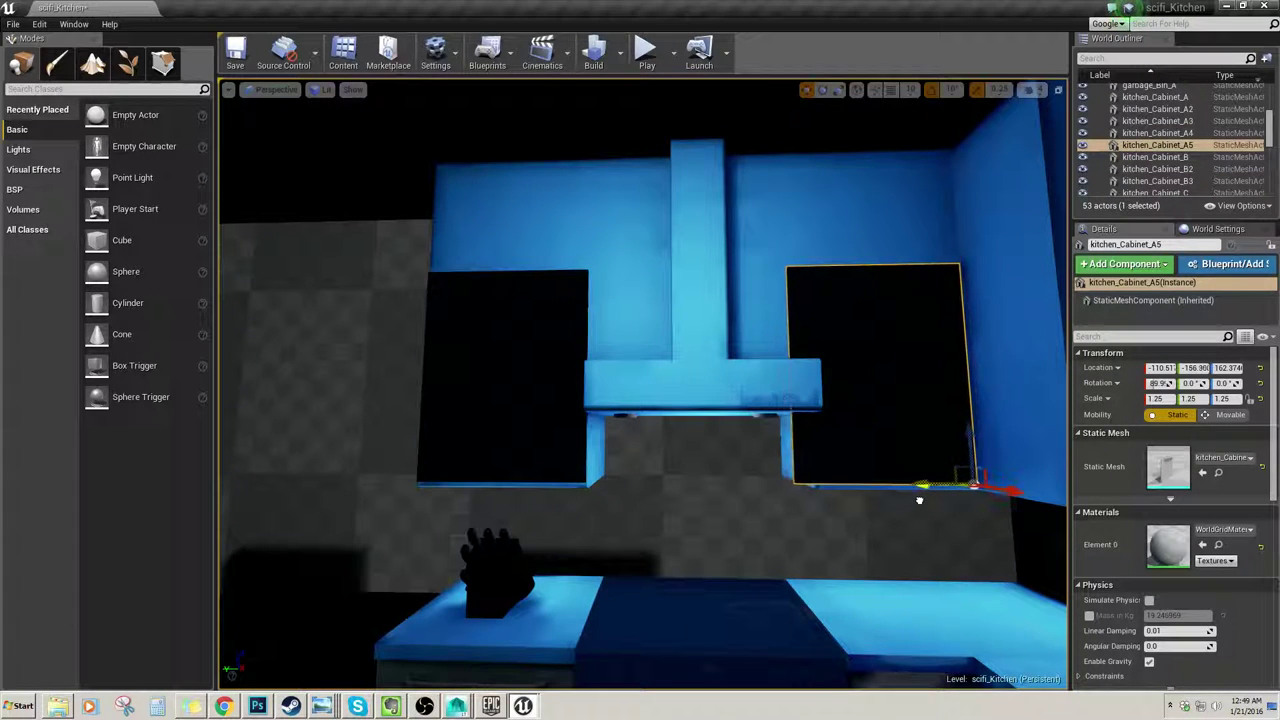
mouse_move(883, 496)
right_mouse_down()
mouse_move(935, 490)
mouse_move(875, 480)
mouse_move(880, 470)
mouse_move(845, 530)
mouse_move(863, 506)
right_mouse_up()
Step: Narrow the second upper door by scaling it to 1.0 on X and Z, keeping 1.25 on Y
key("r")
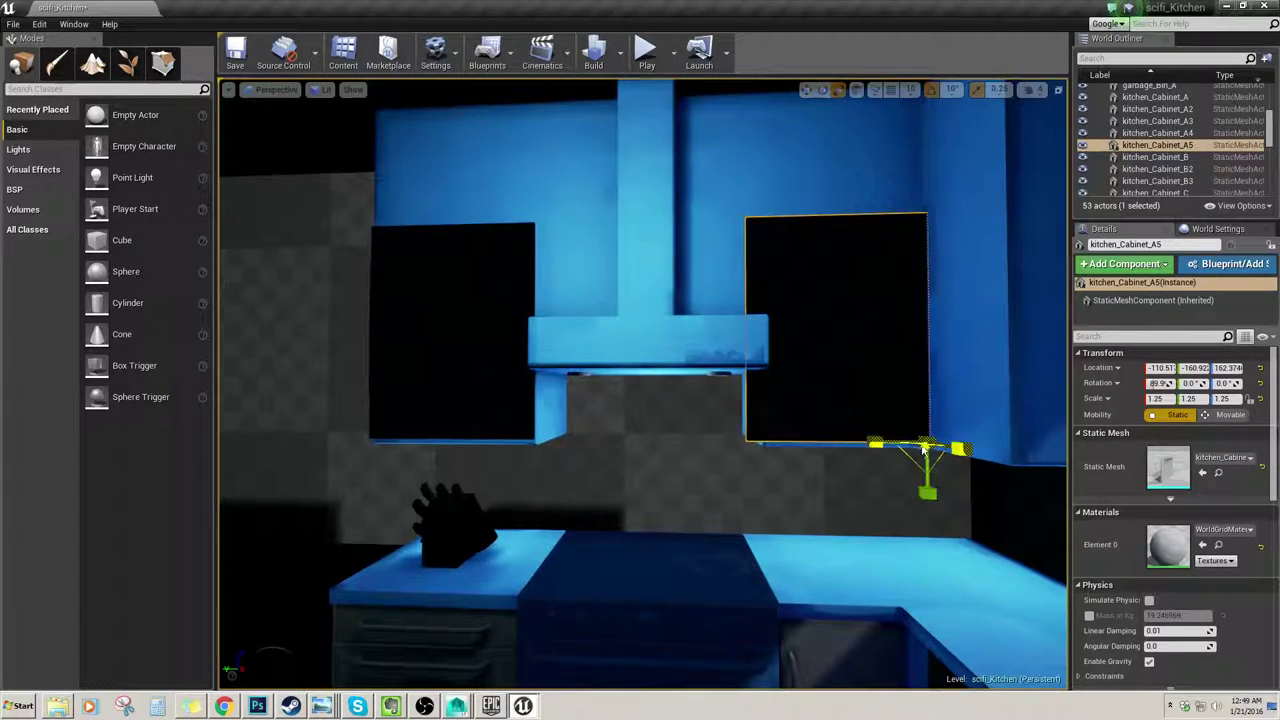
mouse_move(924, 450)
left_mouse_down()
mouse_move(905, 448)
mouse_move(943, 452)
mouse_move(905, 448)
mouse_move(924, 447)
left_mouse_up()
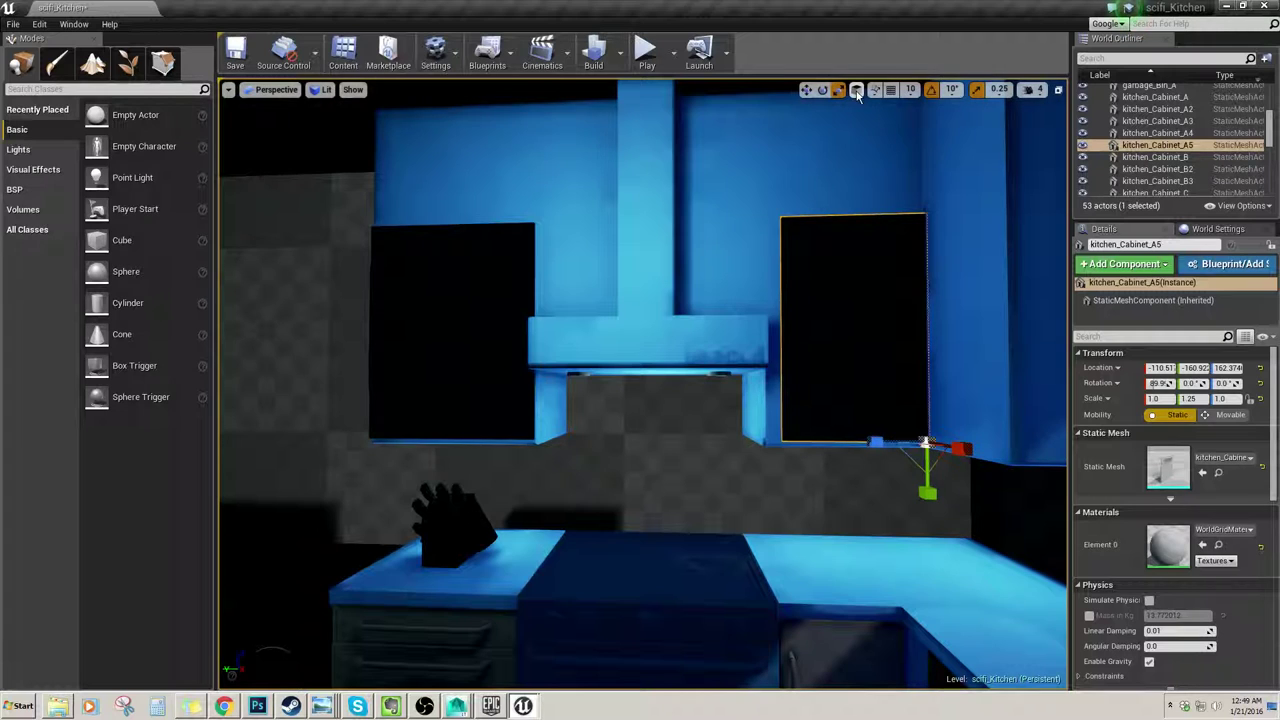
right_click_drag(925, 338, 950, 336)
key("w")
right_click_drag(877, 366, 912, 362)
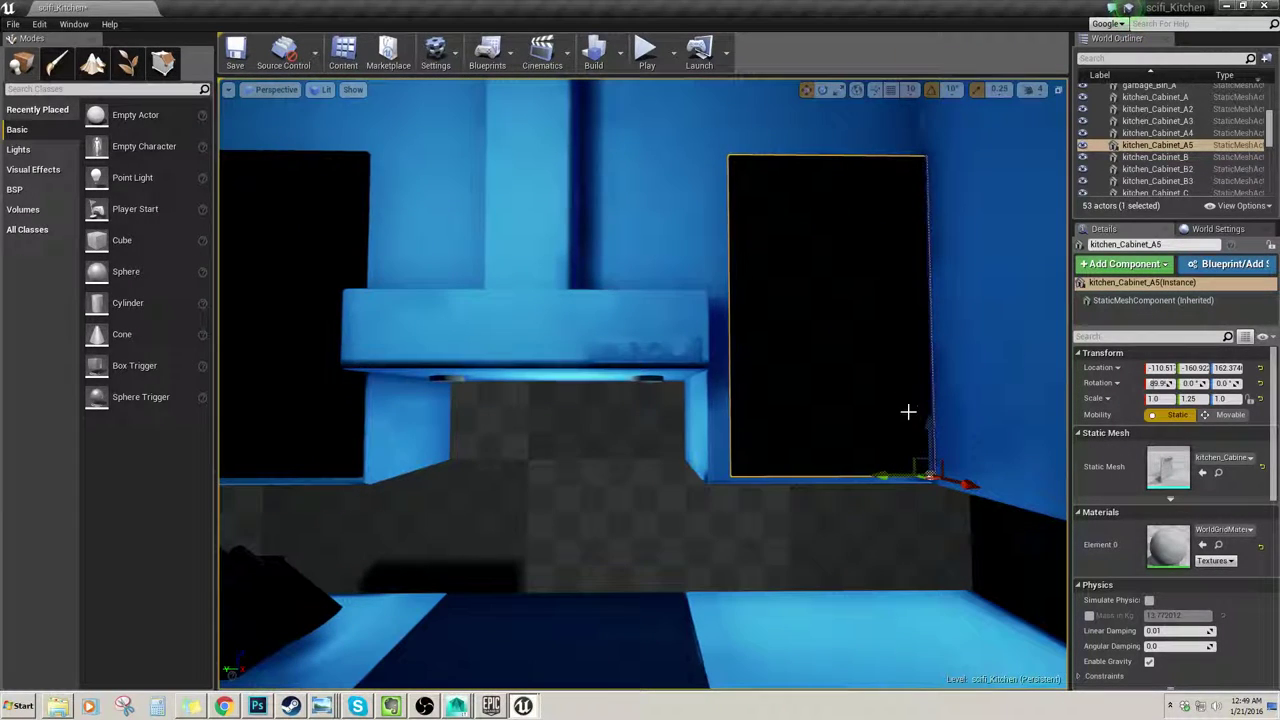
left_click(998, 90)
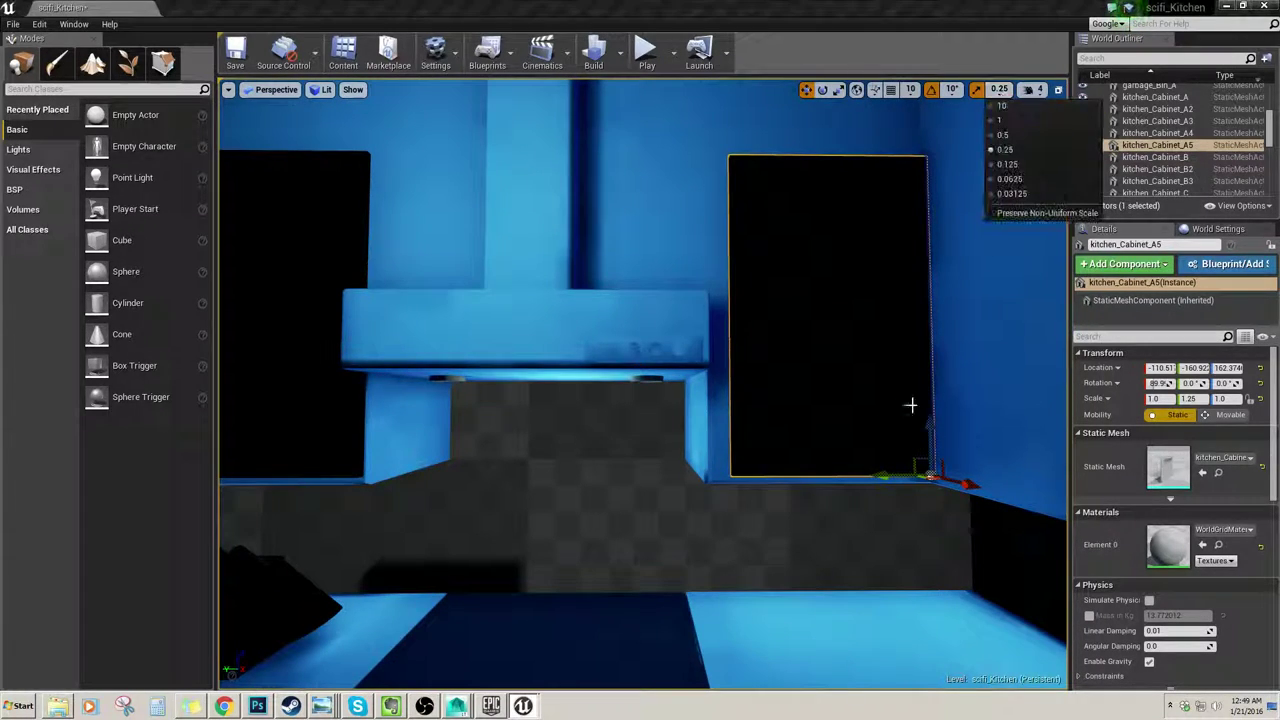
Step: Shift the narrowed door toward the range hood to about Y -157.2
right_click_drag(838, 456, 838, 456)
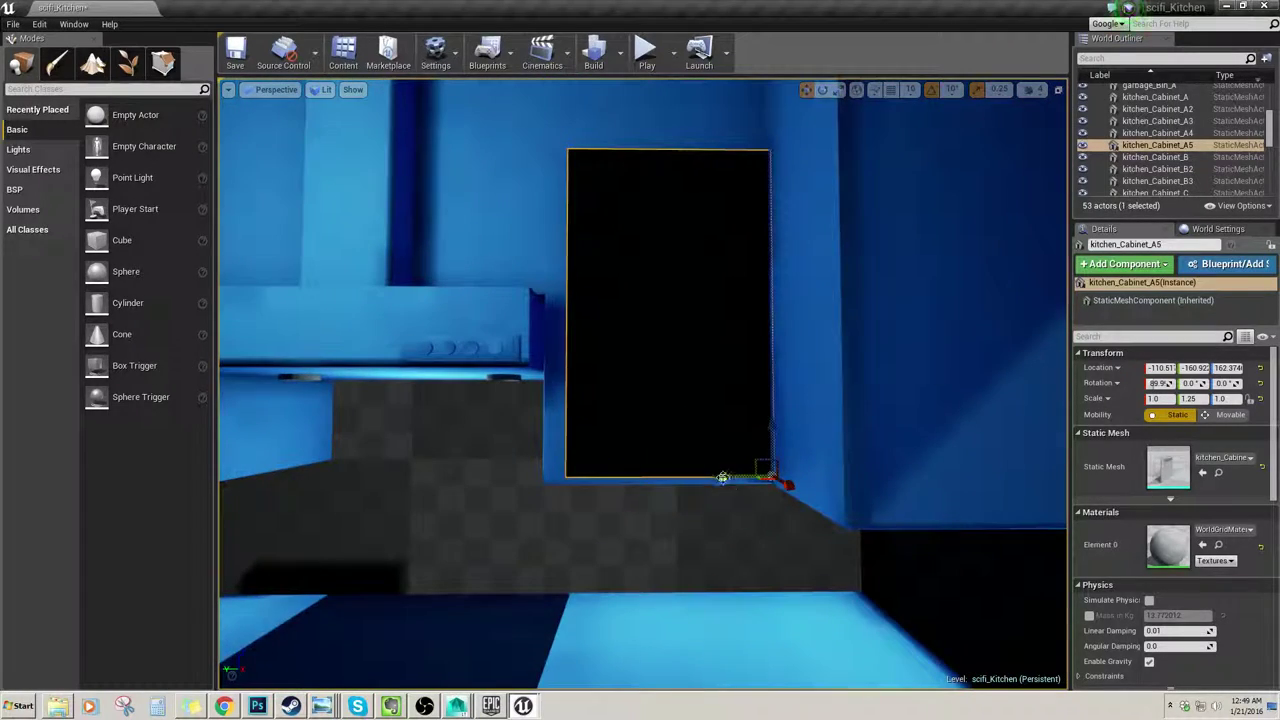
left_click_drag(722, 477, 713, 477)
mouse_move(713, 477)
right_mouse_down()
mouse_move(580, 477)
mouse_move(690, 474)
mouse_move(692, 486)
right_mouse_up()
right_click_drag(565, 427, 559, 439)
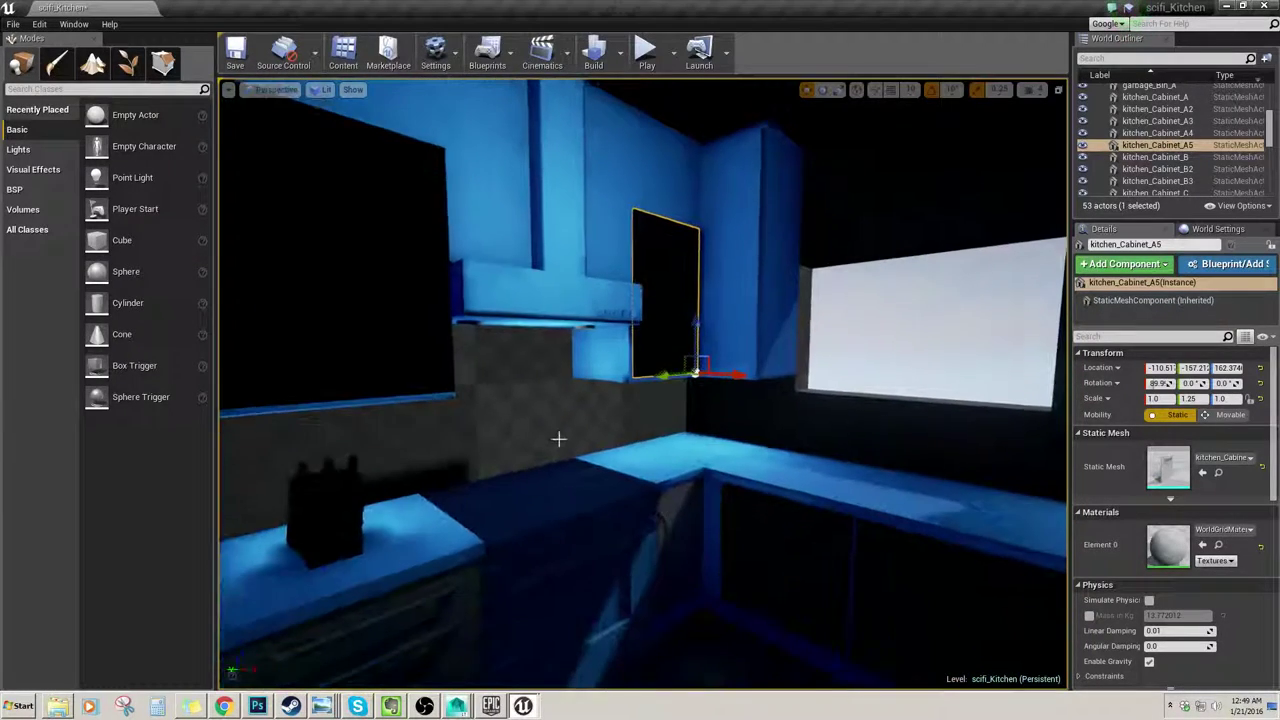
Step: Duplicate the lower kitchen_Cabinet_C door near the corner, raise the copy to about Z 172.1 and turn it around Z
left_click(676, 528)
right_click_drag(677, 527, 677, 537)
key("ctrl+w")
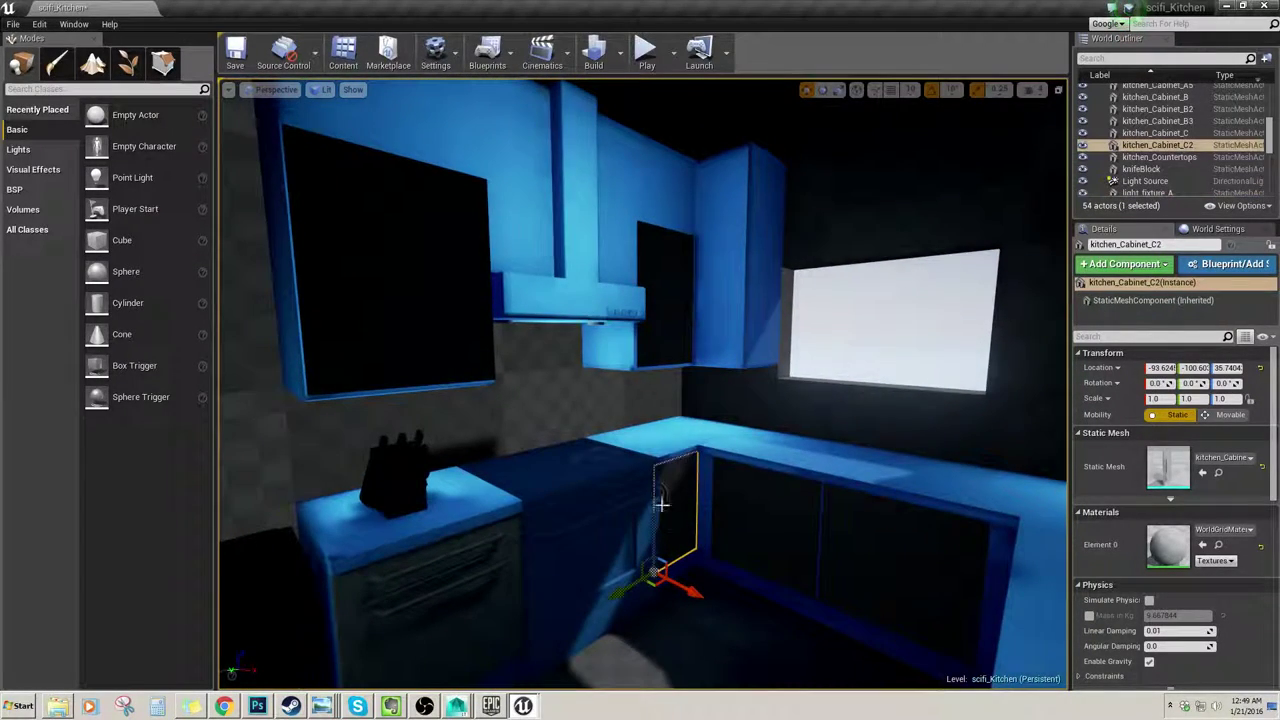
left_click_drag(650, 529, 648, 316)
right_click_drag(707, 338, 614, 482)
key("e")
left_click_drag(597, 527, 528, 545)
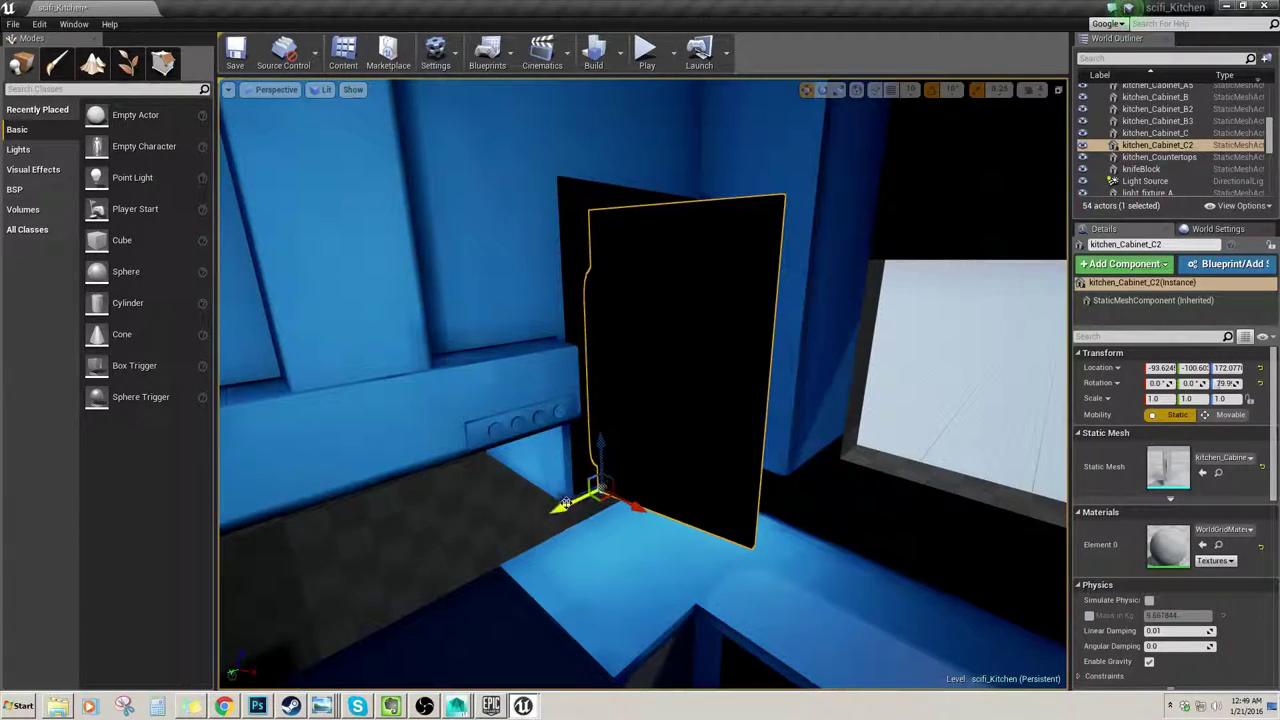
Step: Place the turned door copy on the upper corner cabinet's face at about X -111.3, Y -157.4, Z 225.2
left_click_drag(565, 503, 705, 392)
right_click_drag(702, 394, 702, 420)
key("e")
left_click_drag(594, 458, 516, 433)
mouse_move(516, 433)
right_mouse_down()
mouse_move(498, 384)
mouse_move(523, 426)
right_mouse_up()
left_click_drag(507, 510, 520, 350)
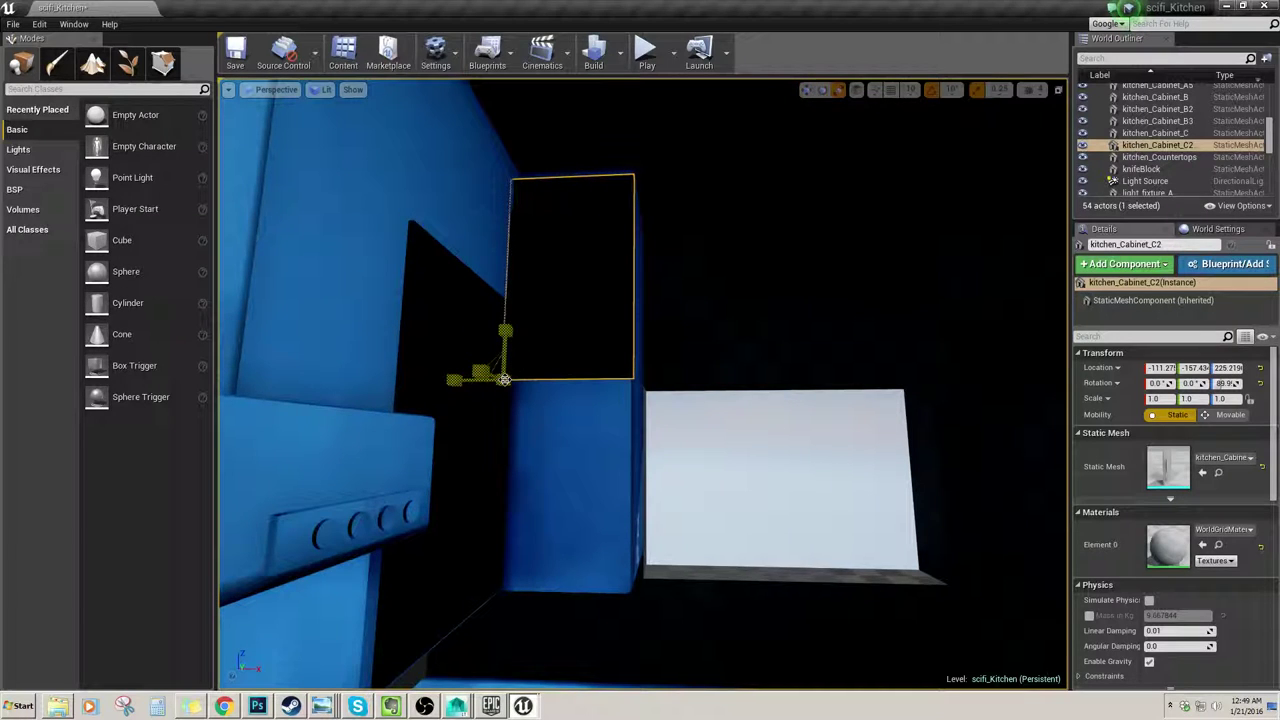
Step: Try enlarging the corner door copy with a scale snap of 1, then restore the snap to 0.25
mouse_move(503, 379)
left_mouse_down()
mouse_move(488, 392)
mouse_move(503, 379)
left_mouse_up()
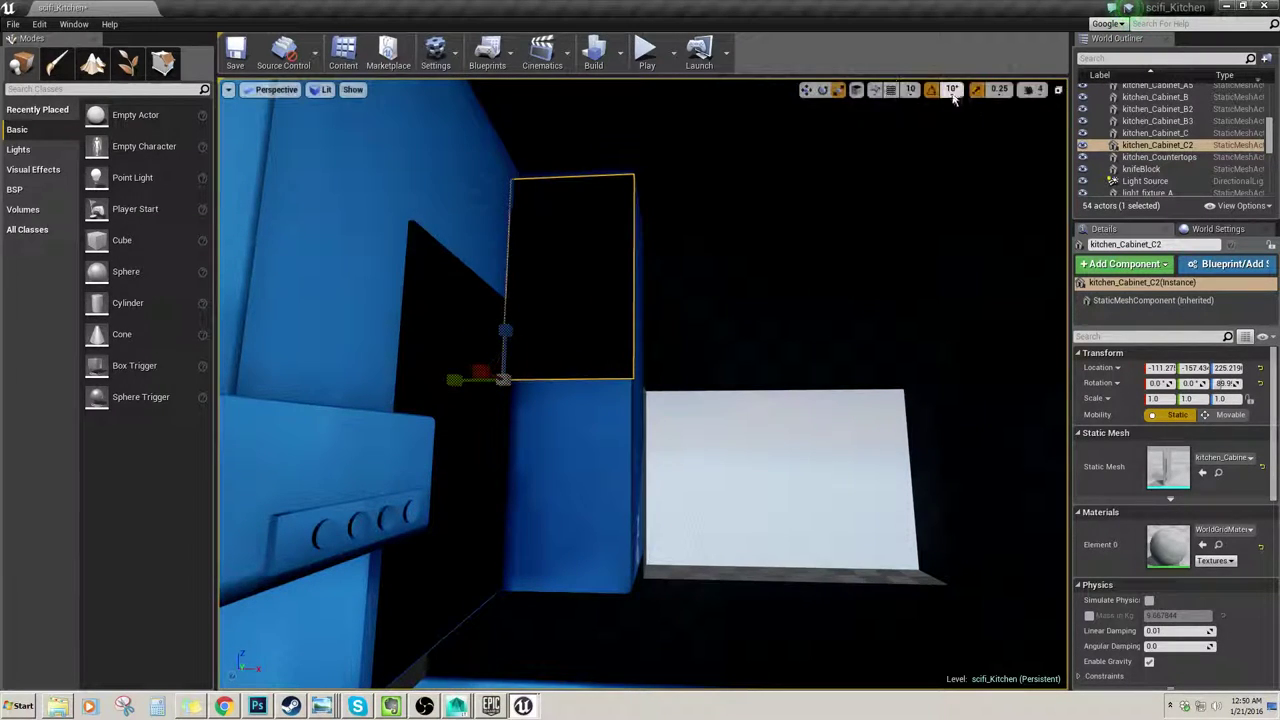
left_click(999, 90)
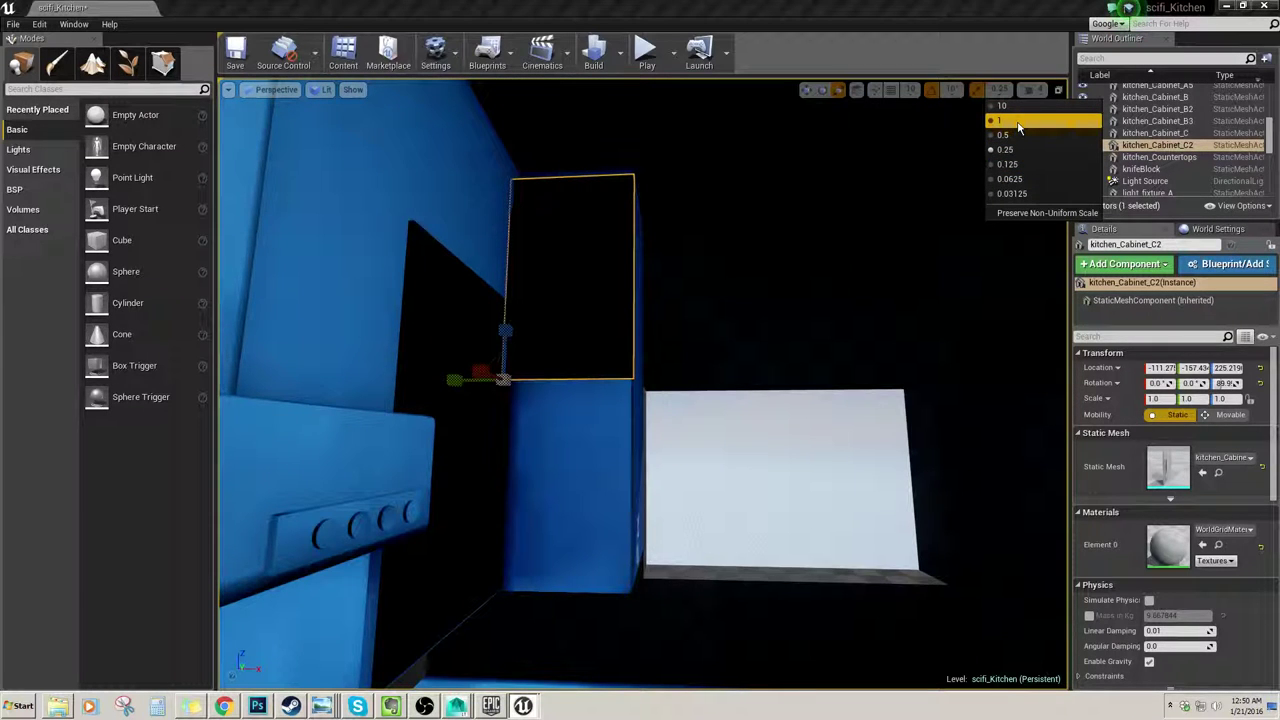
left_click(1018, 122)
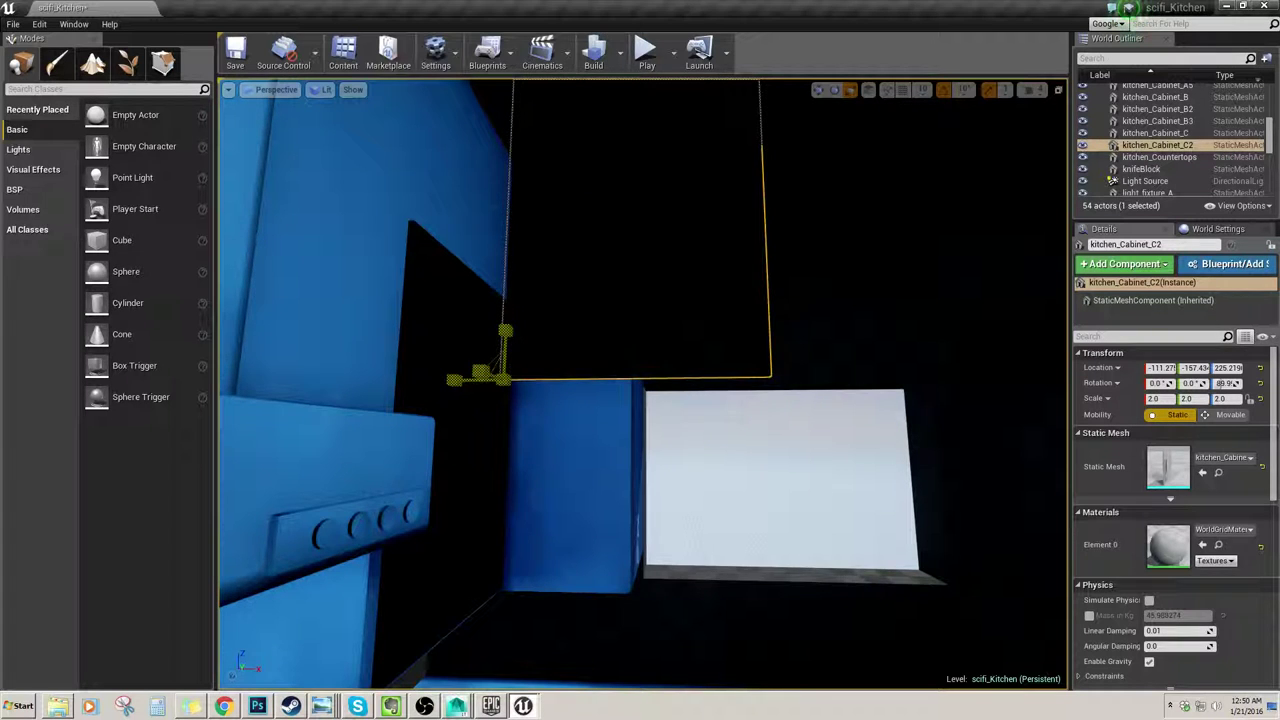
left_click(1006, 90)
left_click(1033, 150)
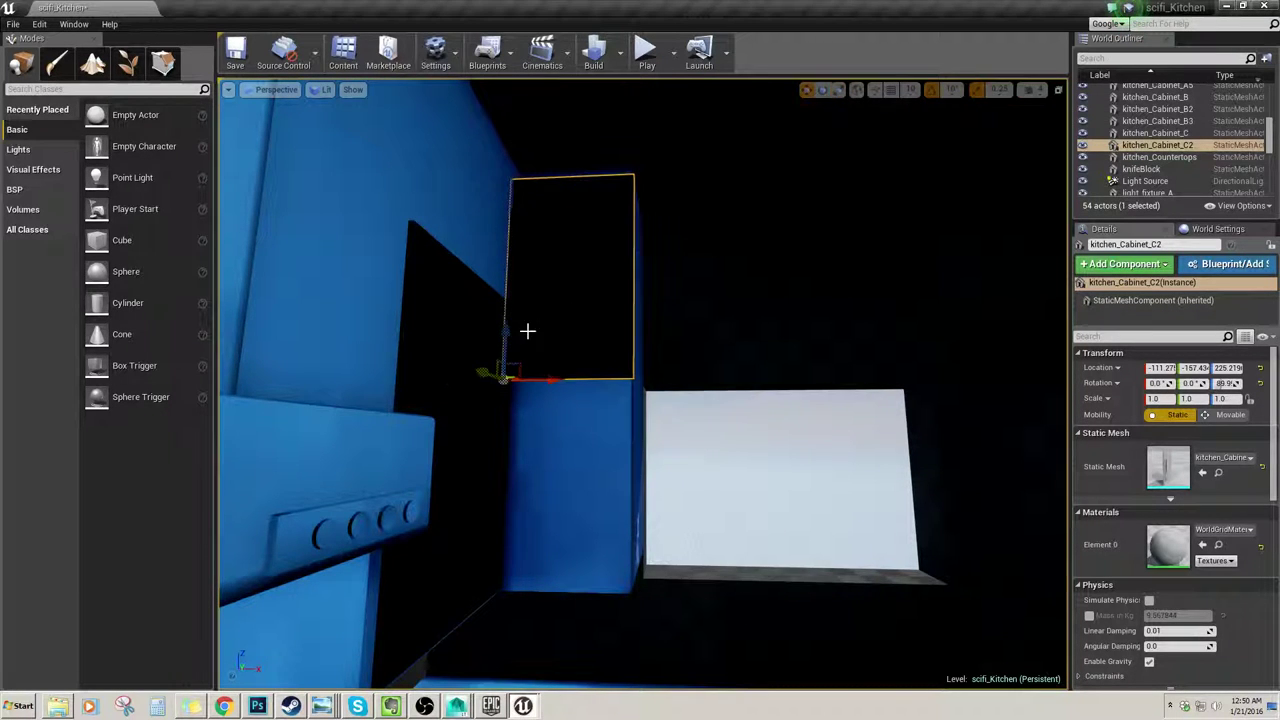
Step: Lower the corner door copy to about Z 163.4 and push it against the cabinet at about Y -161.2
left_click_drag(506, 334, 500, 533)
right_click_drag(500, 533, 616, 477)
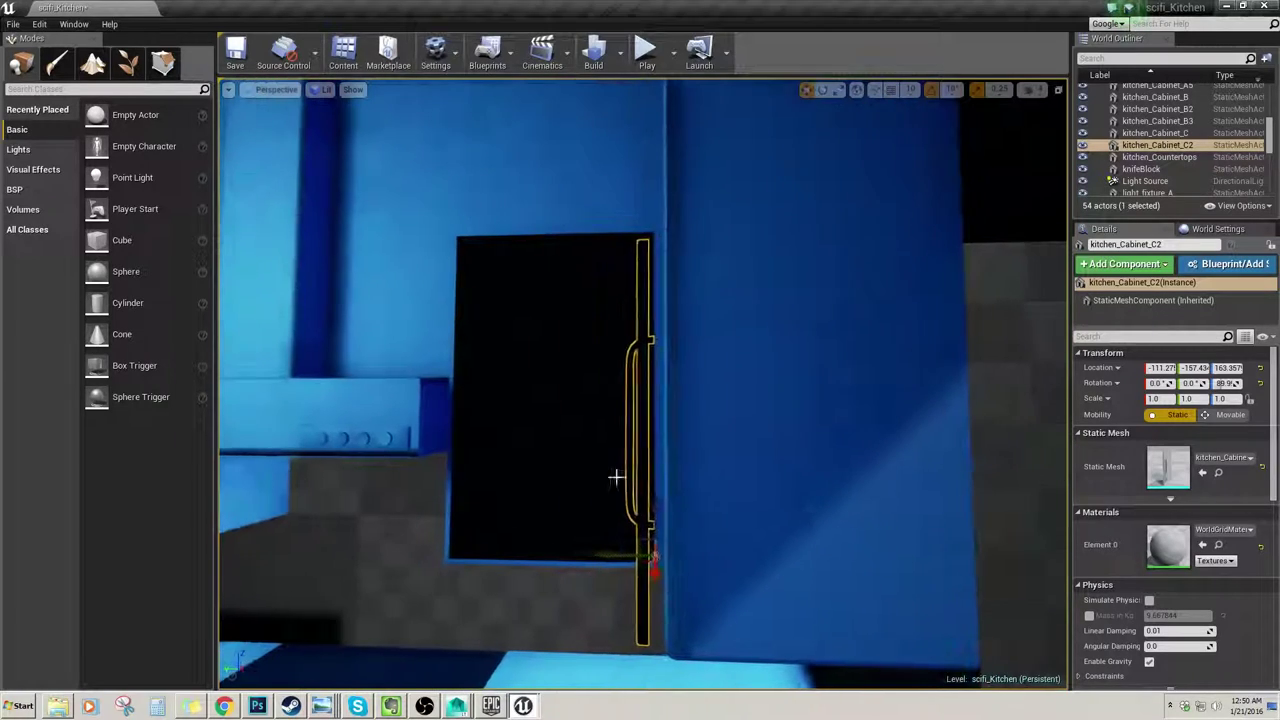
left_click_drag(602, 559, 620, 563)
mouse_move(620, 563)
right_mouse_down()
mouse_move(842, 560)
mouse_move(620, 563)
right_mouse_up()
key("s")
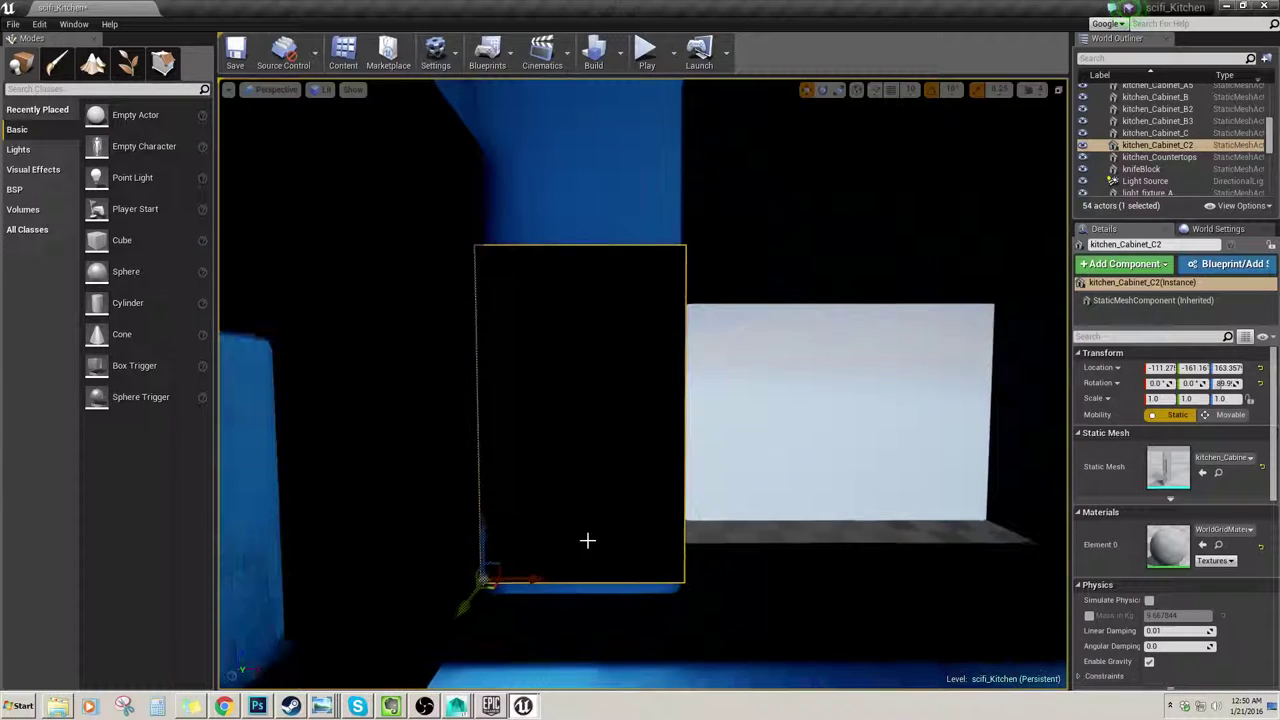
Step: Check the corner door copy from several sides and delete it
key("d")
right_click_drag(530, 577, 400, 555)
right_click_drag(530, 577, 582, 524)
key("s")
key("s")
key("w")
key("s")
key("Delete")
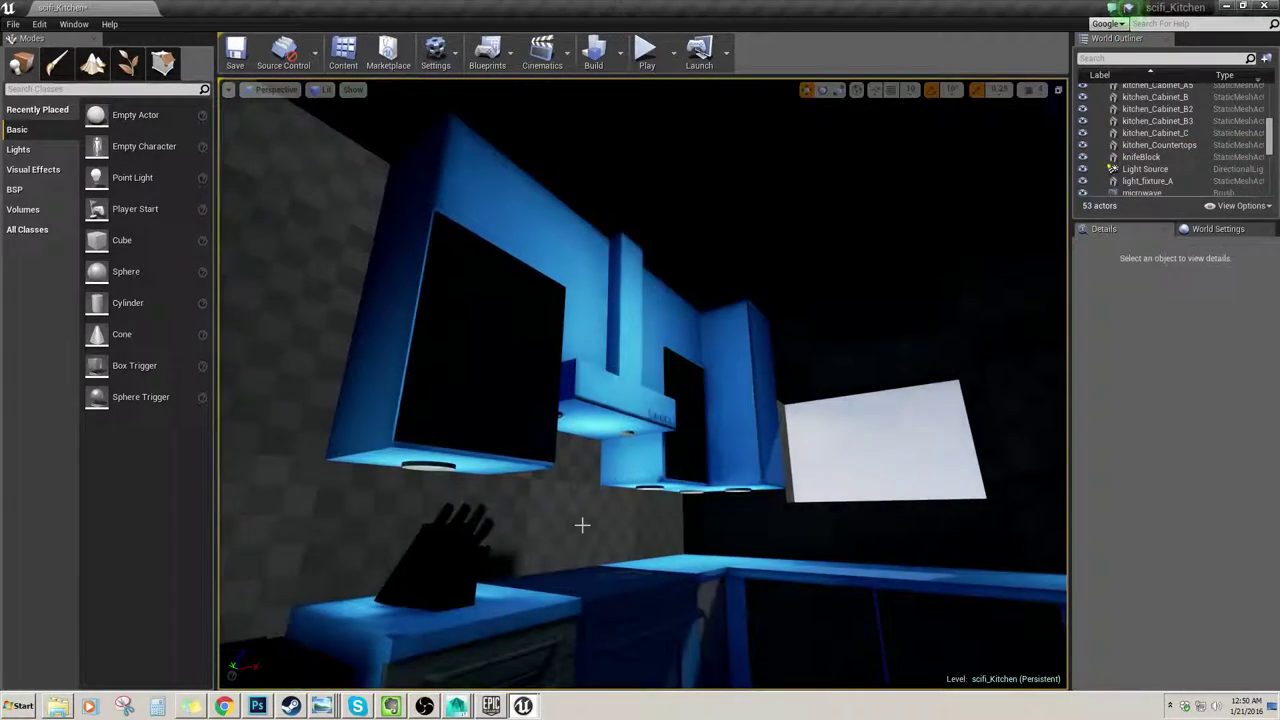
Step: Compare the two upper cabinet doors on either side of the range hood, ending with the narrower one selected
key("d")
right_click_drag(722, 392, 612, 416)
key("w")
key("s")
left_click(812, 348)
left_click(386, 338)
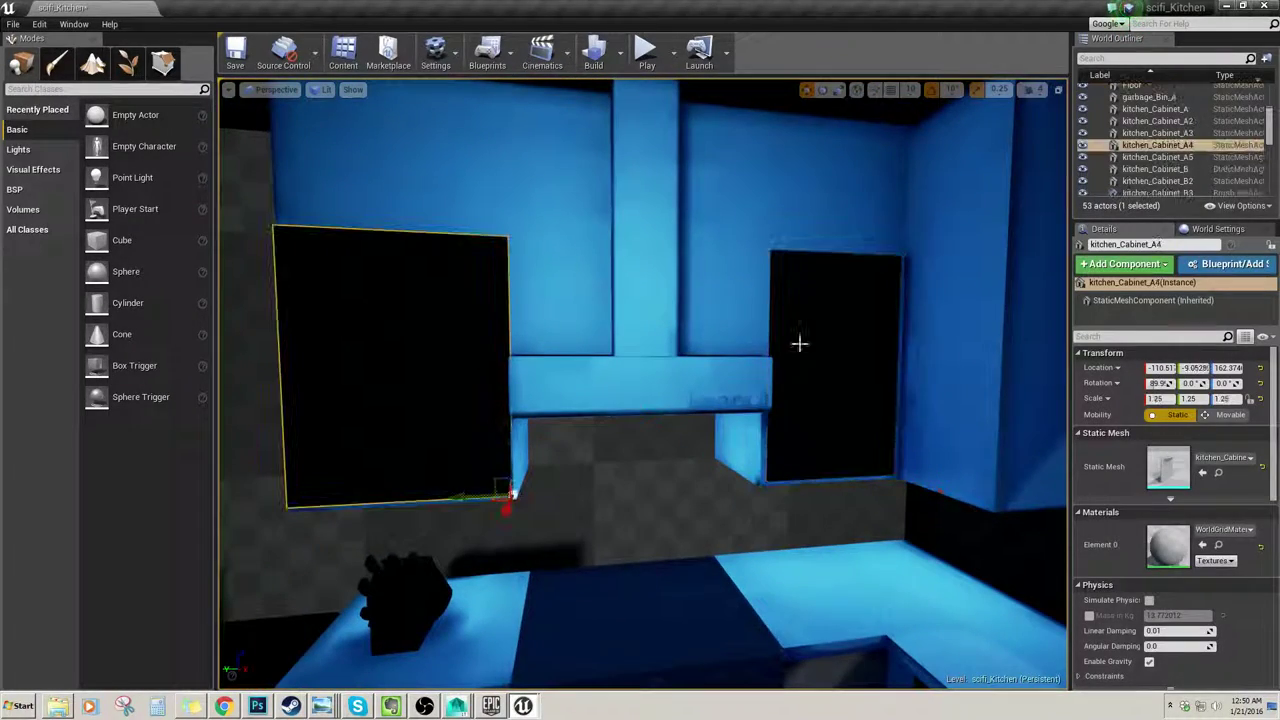
left_click(801, 343)
mouse_move(801, 343)
right_mouse_down()
mouse_move(782, 343)
mouse_move(812, 340)
mouse_move(796, 311)
mouse_move(784, 314)
mouse_move(799, 342)
mouse_move(795, 328)
right_mouse_up()
key("s")
key("w")
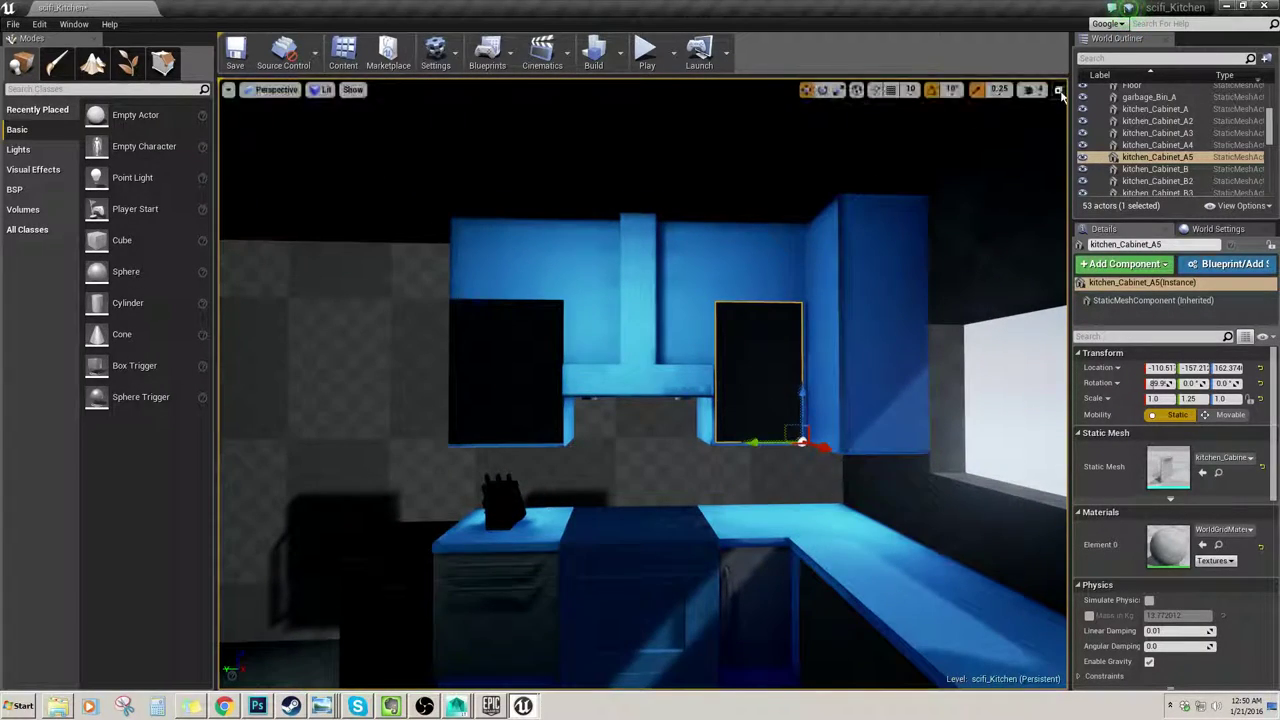
Step: Examine the narrow upper door's alignment with its cabinet in the Left wireframe view
left_click(1059, 91)
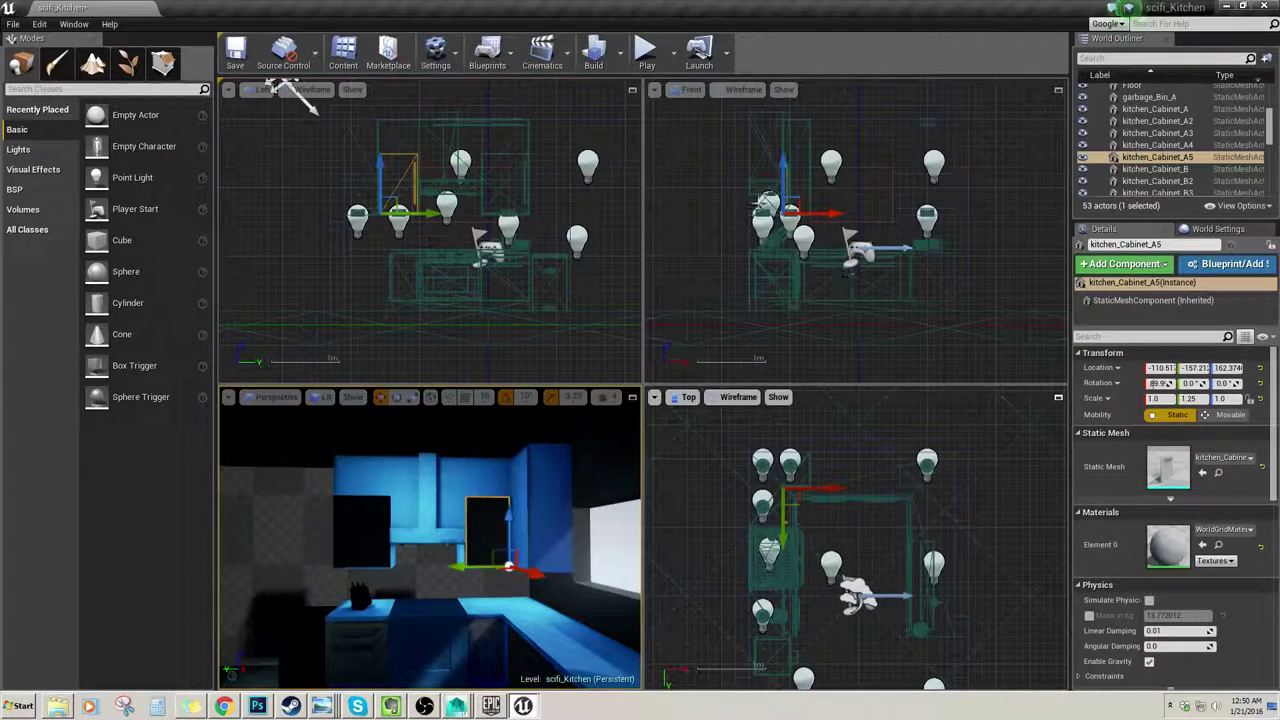
scroll(546, 229, "up", 8)
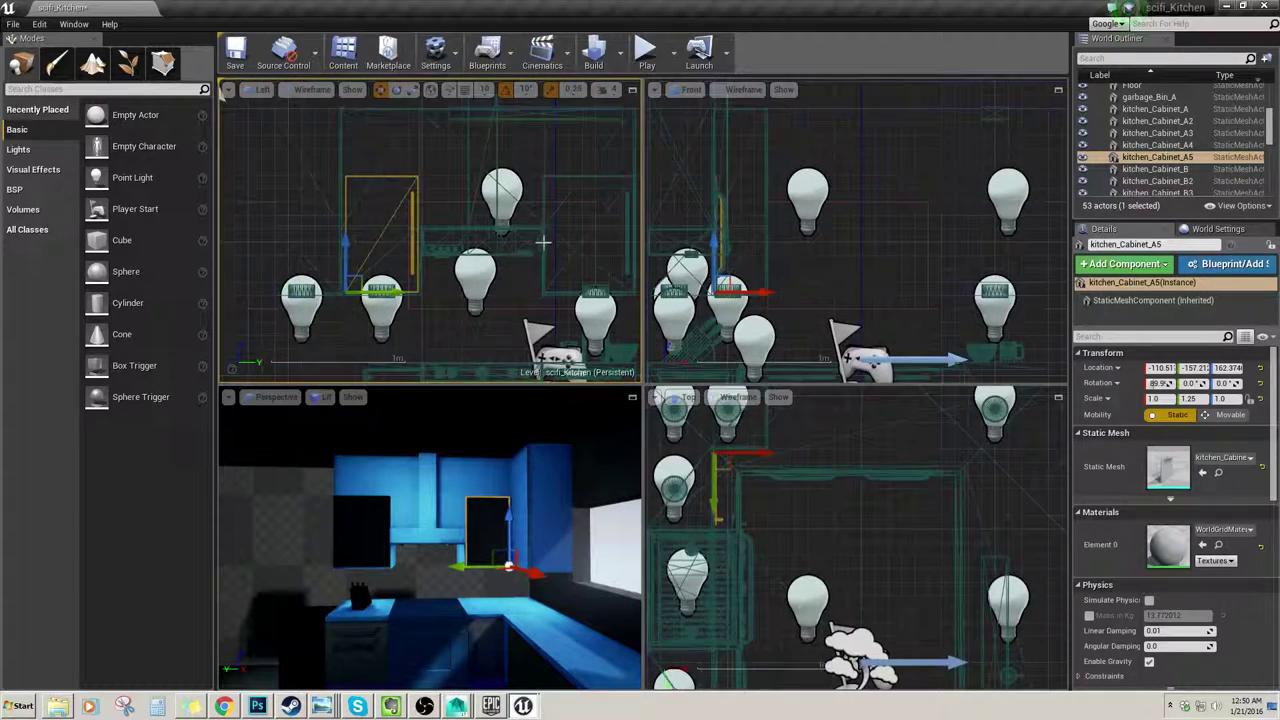
right_click_drag(570, 244, 540, 232)
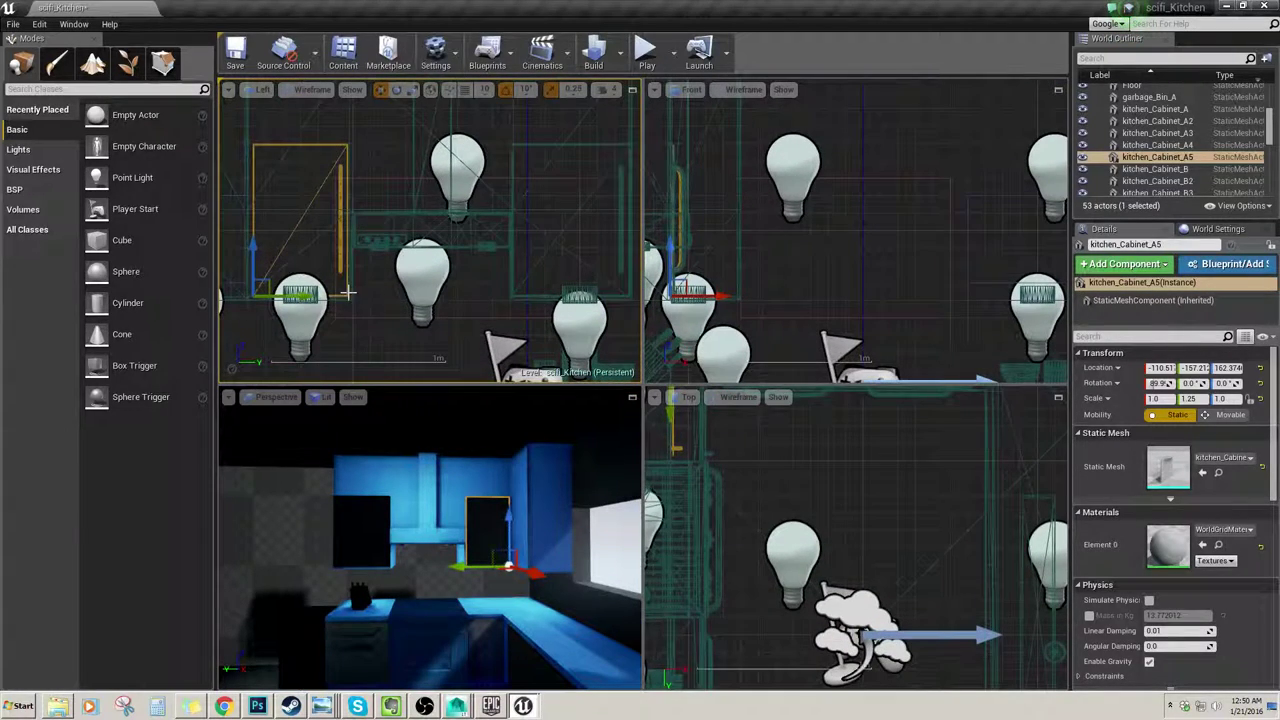
Step: Shift the narrow upper door beside the range hood sideways to about Y -159, aligning it with its cabinet
left_click(632, 399)
key("w")
right_click_drag(666, 403, 690, 388)
key("w")
key("s")
key("w")
key("w")
key("s")
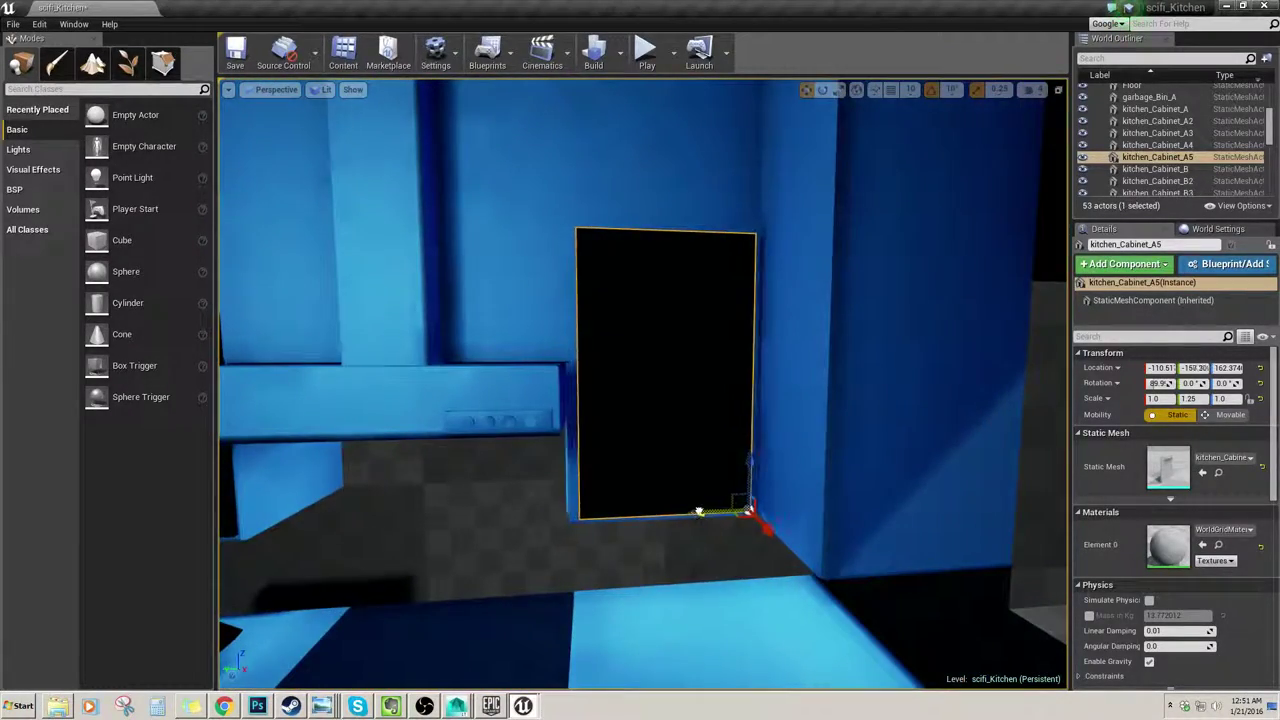
Step: Try turning the narrow upper door about its vertical axis and pulling it out to about X -70.4, and undo both changes
key("e")
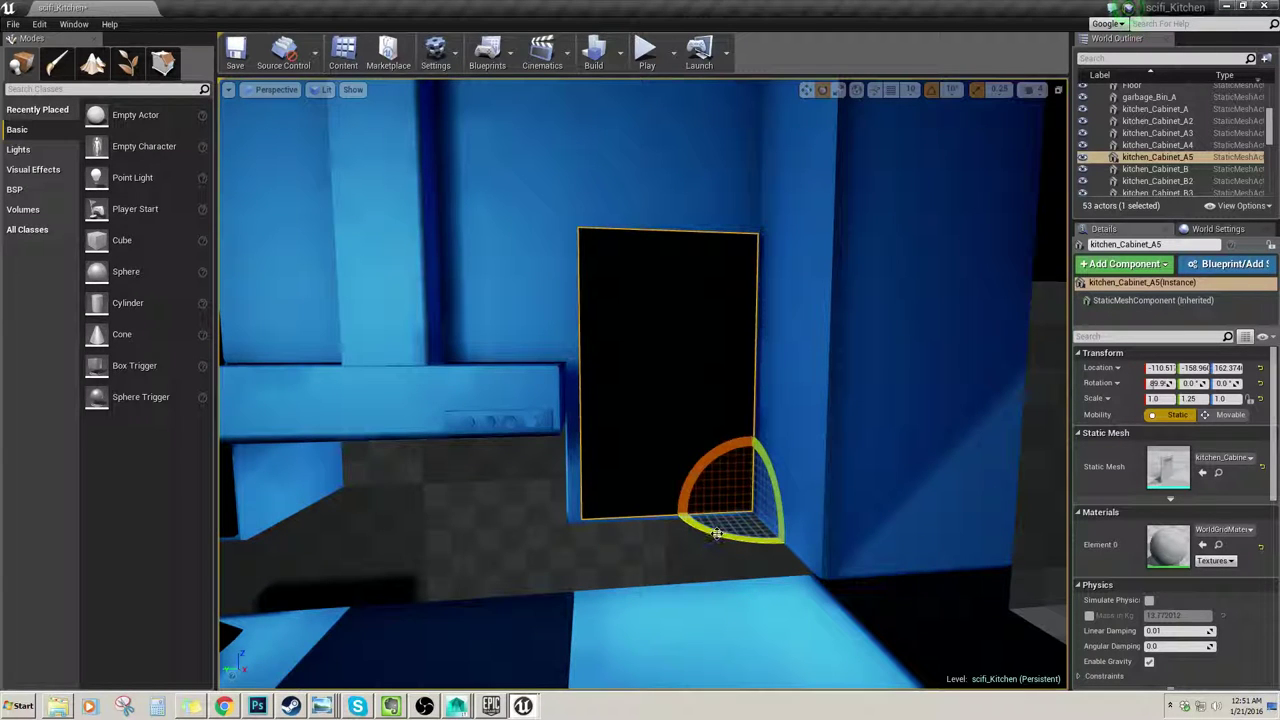
left_click_drag(716, 534, 665, 532)
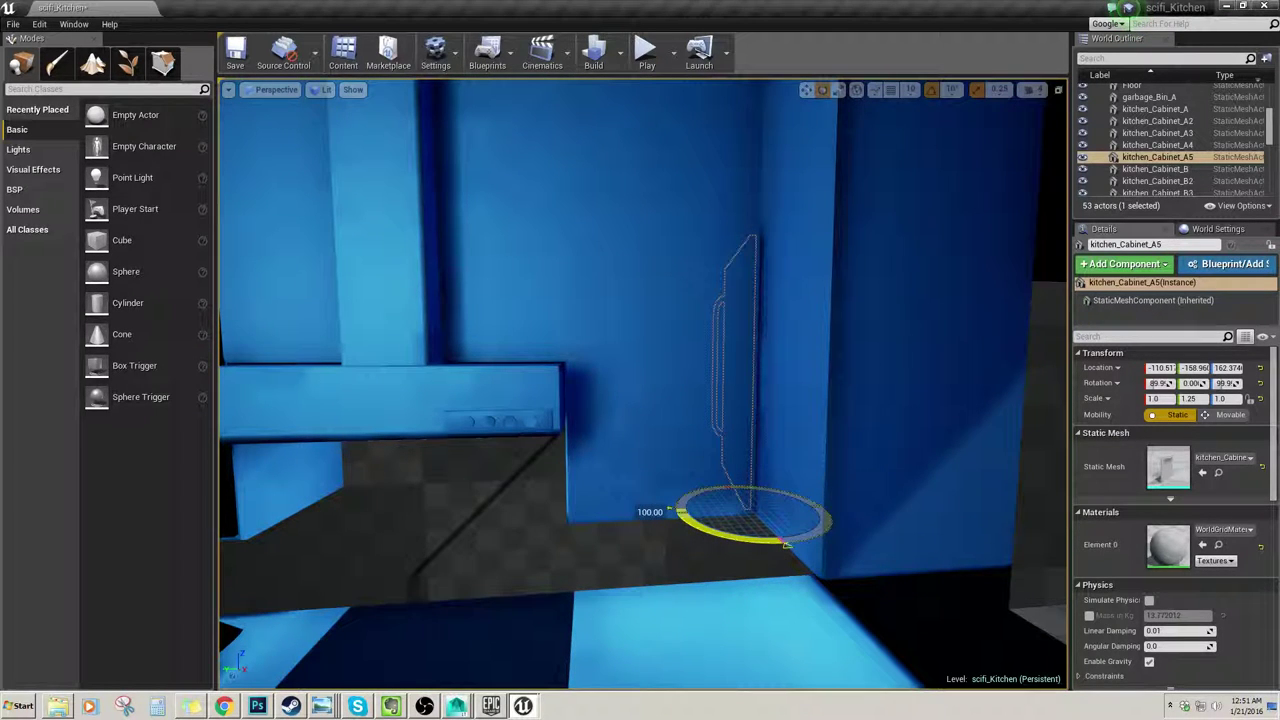
key("w")
key("a")
right_click_drag(727, 513, 780, 513)
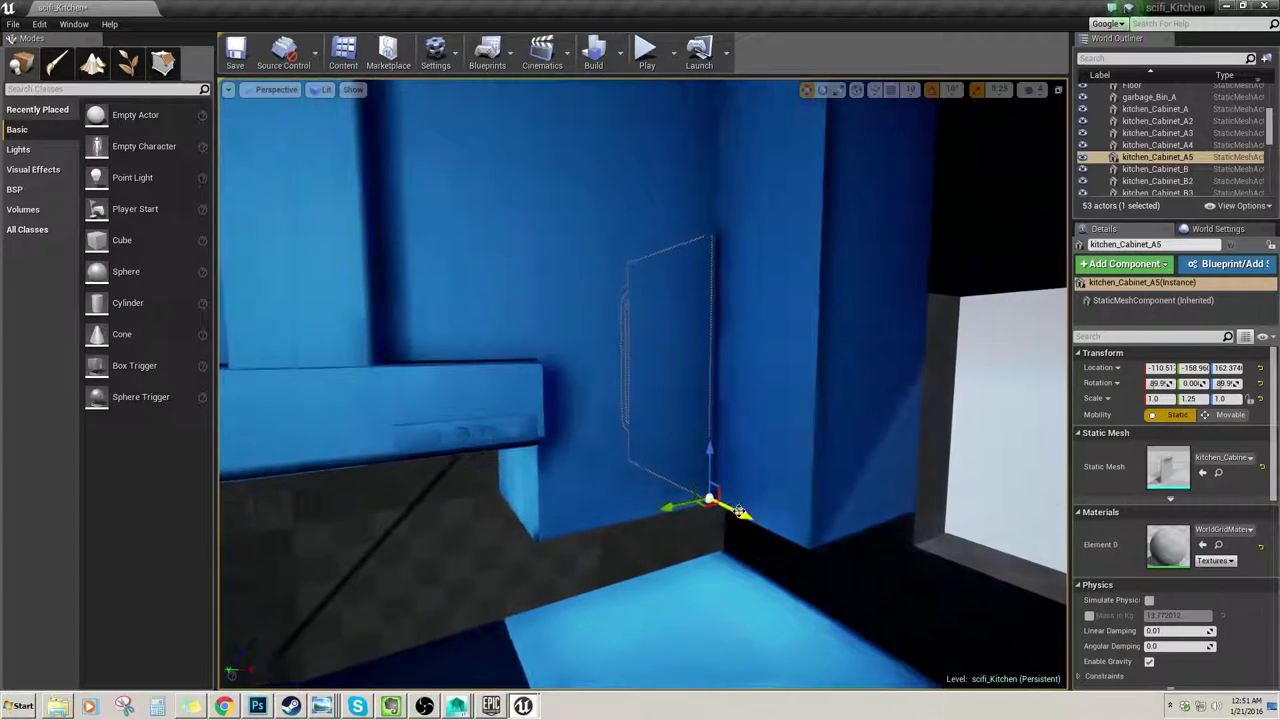
left_click_drag(754, 519, 863, 587)
key("w")
right_click_drag(863, 587, 975, 590)
key("s")
right_click_drag(707, 478, 568, 478)
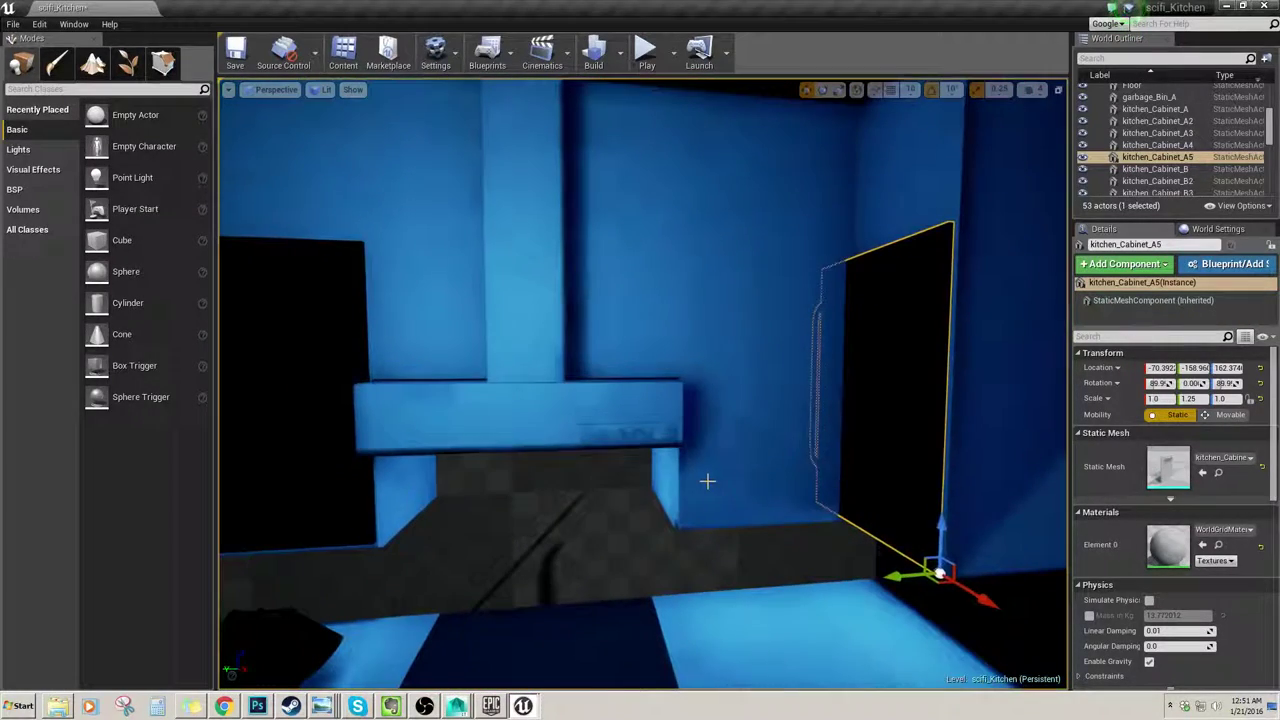
key("ctrl+z")
key("ctrl+z")
Step: Nudge the narrow upper door slightly along Y towards the range hood
right_click_drag(707, 478, 765, 490)
key("w")
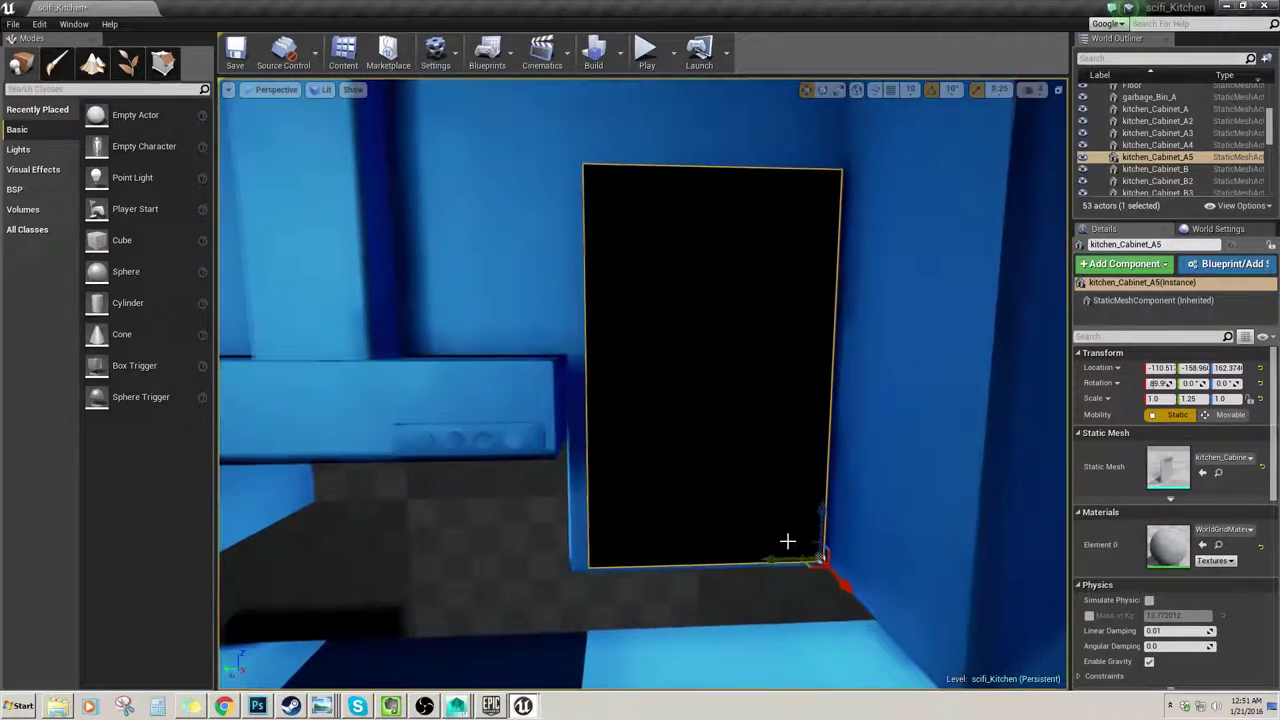
left_click_drag(771, 560, 765, 562)
Step: Examine the whole kitchen from the room side, checking the fronts on the upper and lower cabinets
key("s")
right_click_drag(581, 512, 680, 500)
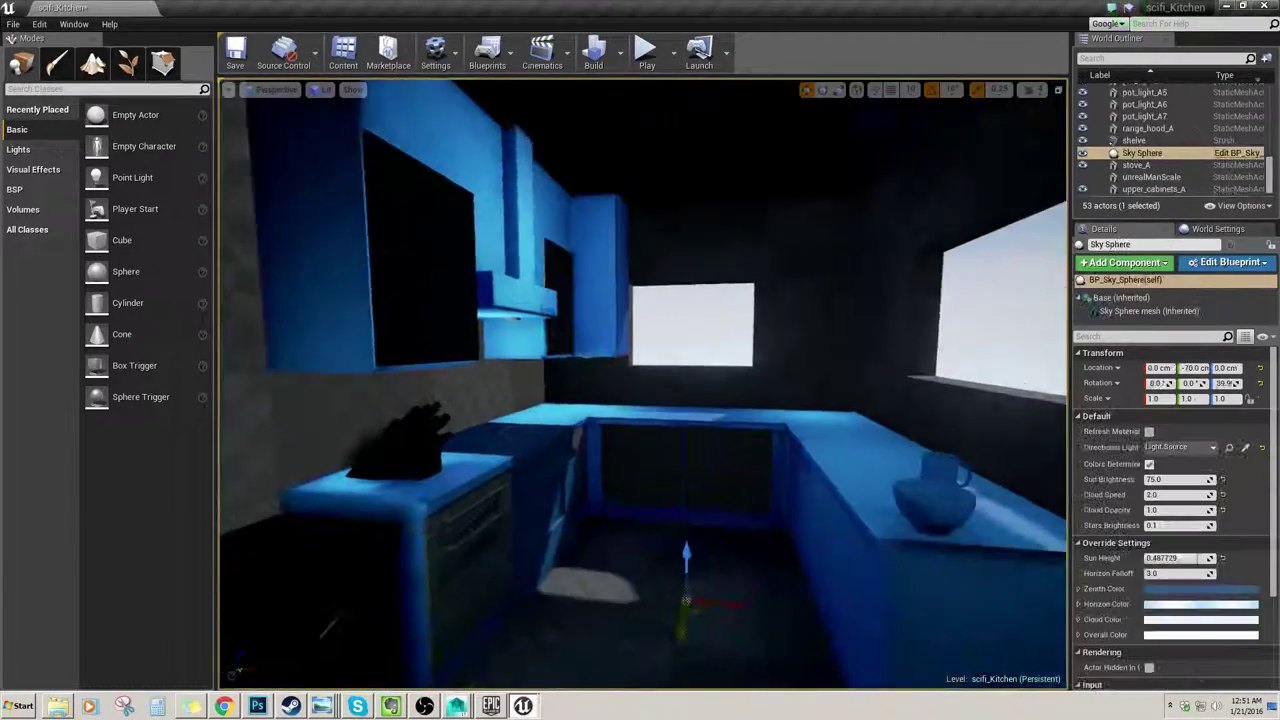
right_click_drag(581, 512, 555, 500)
key("s")
key("w")
key("d")
key("a")
key("s")
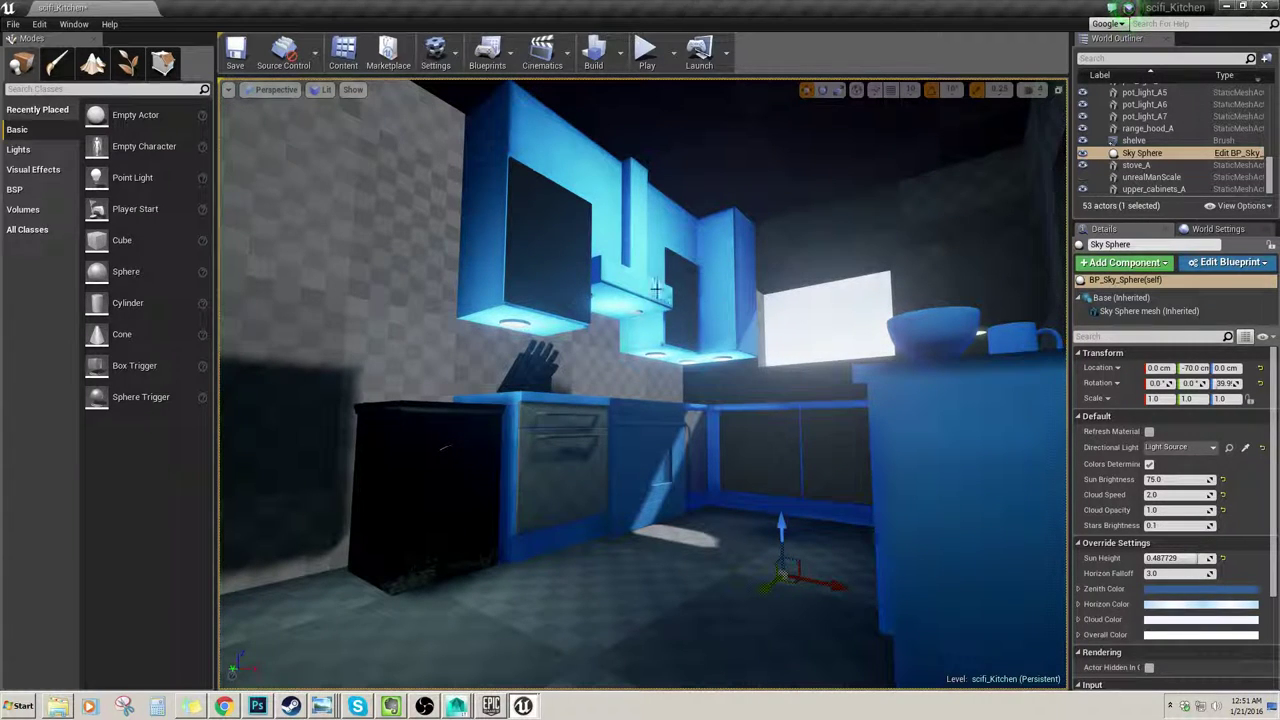
key("w")
right_click_drag(656, 289, 656, 290)
Step: Select the upper drawer front kitchen_Cabinet_B and review the kitchen layout from several distances and a low viewpoint
left_click(520, 492)
key("w")
mouse_move(520, 492)
right_mouse_down()
mouse_move(520, 510)
mouse_move(526, 485)
mouse_move(539, 488)
mouse_move(516, 490)
mouse_move(514, 516)
mouse_move(543, 495)
mouse_move(526, 488)
right_mouse_up()
key("s")
key("w")
key("s")
key("s")
key("s")
key("w")
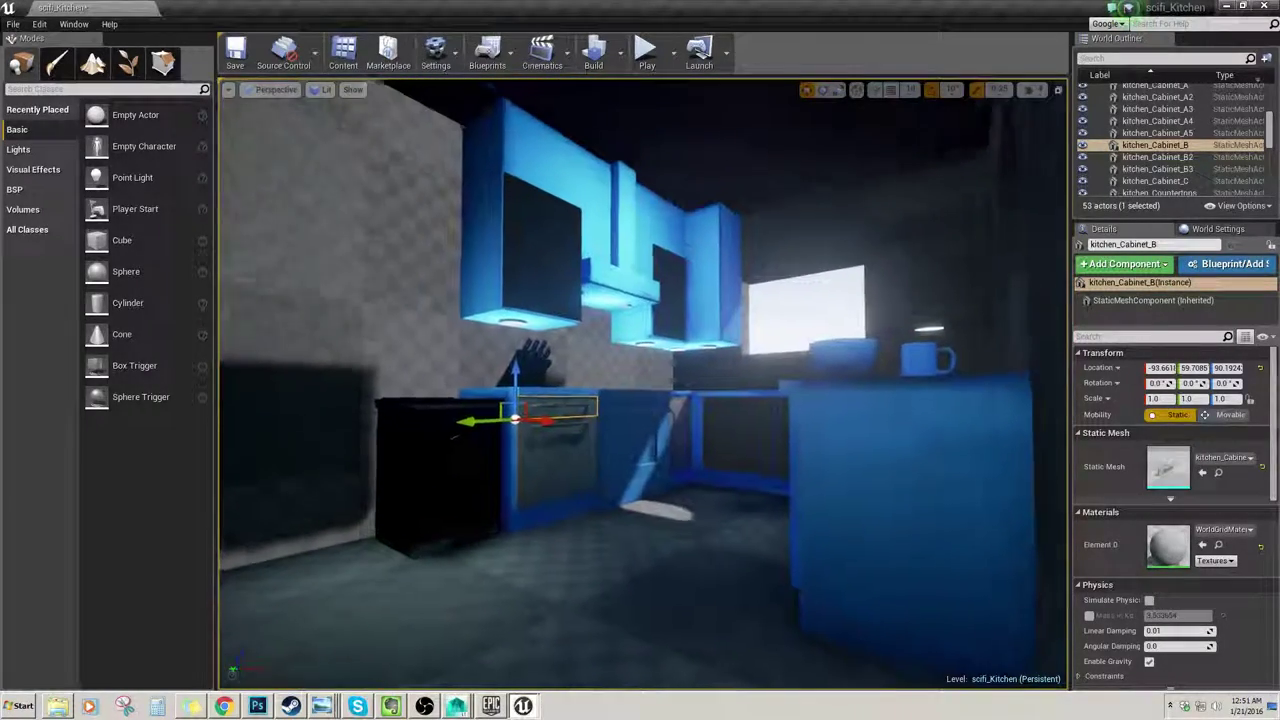
right_click_drag(731, 270, 748, 301)
key("s")
key("a")
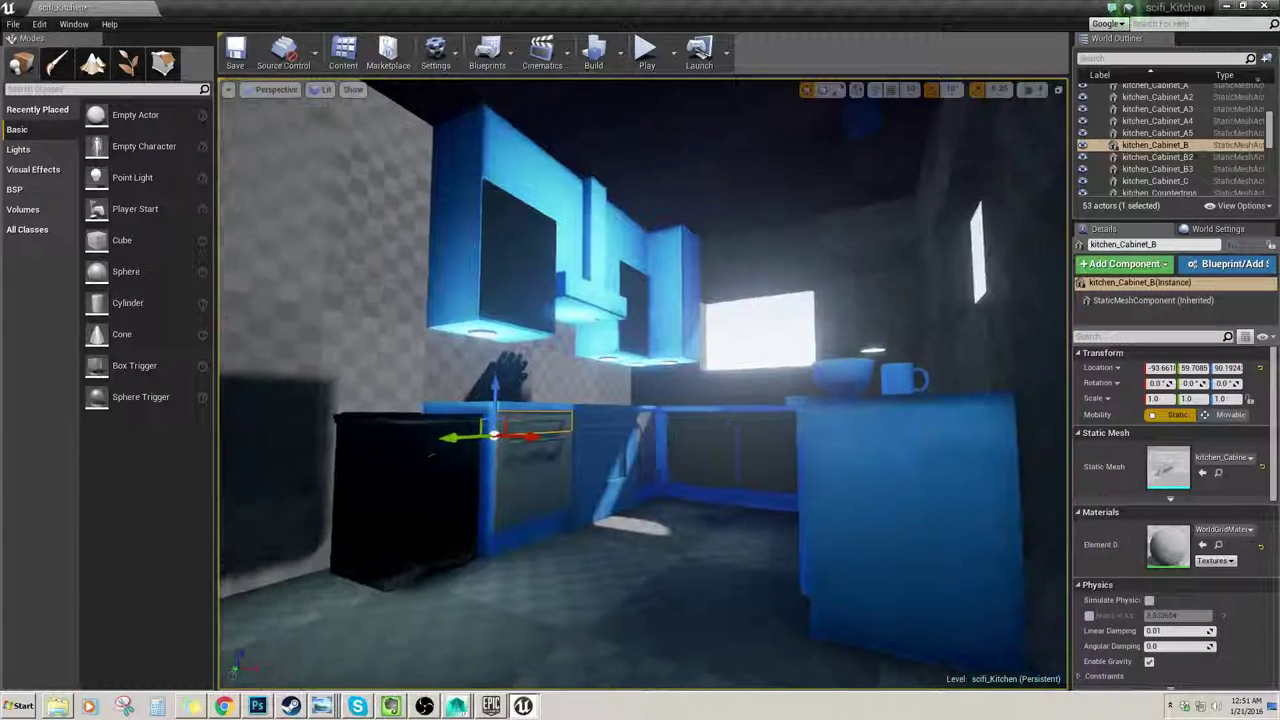
right_click_drag(671, 302, 674, 302)
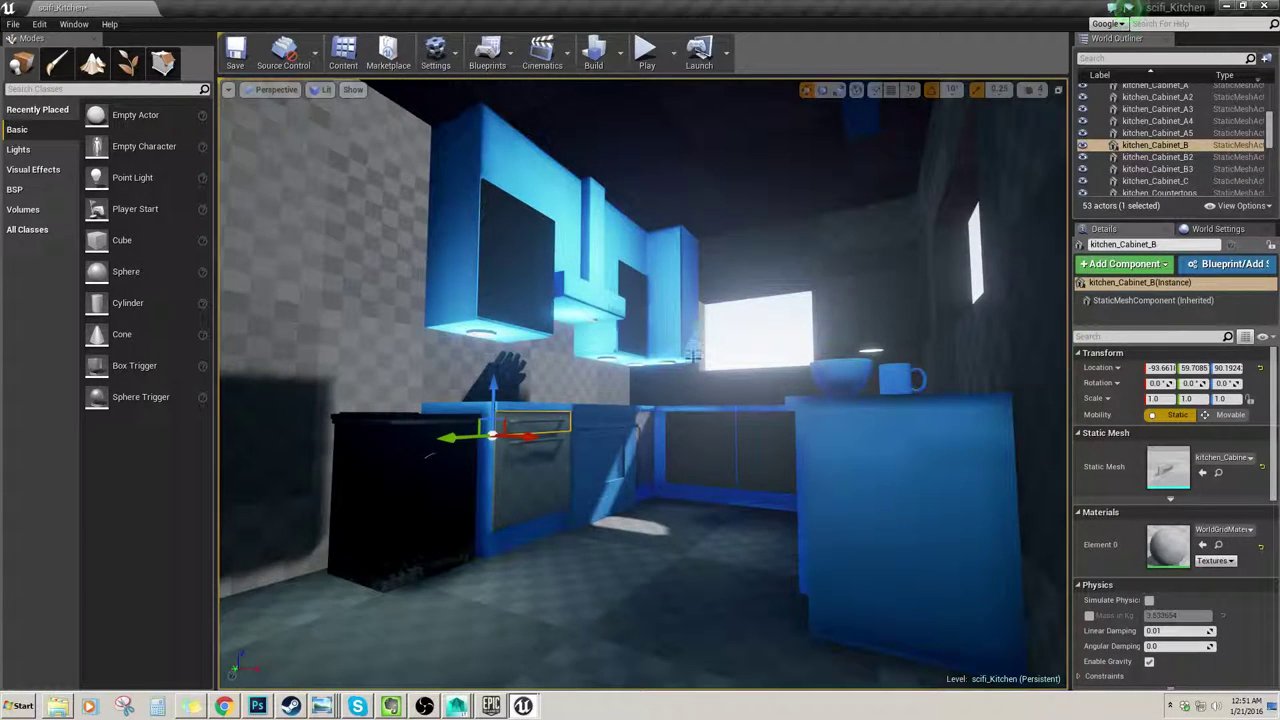
key("w")
mouse_move(695, 355)
right_mouse_down()
mouse_move(700, 328)
mouse_move(711, 342)
right_mouse_up()
key("w")
key("s")
key("s")
key("w")
key("s")
Step: Unhide the unrealManScale mannequin and frame it together with the cabinets to judge the kitchen's scale
scroll(1228, 140, "down", 12)
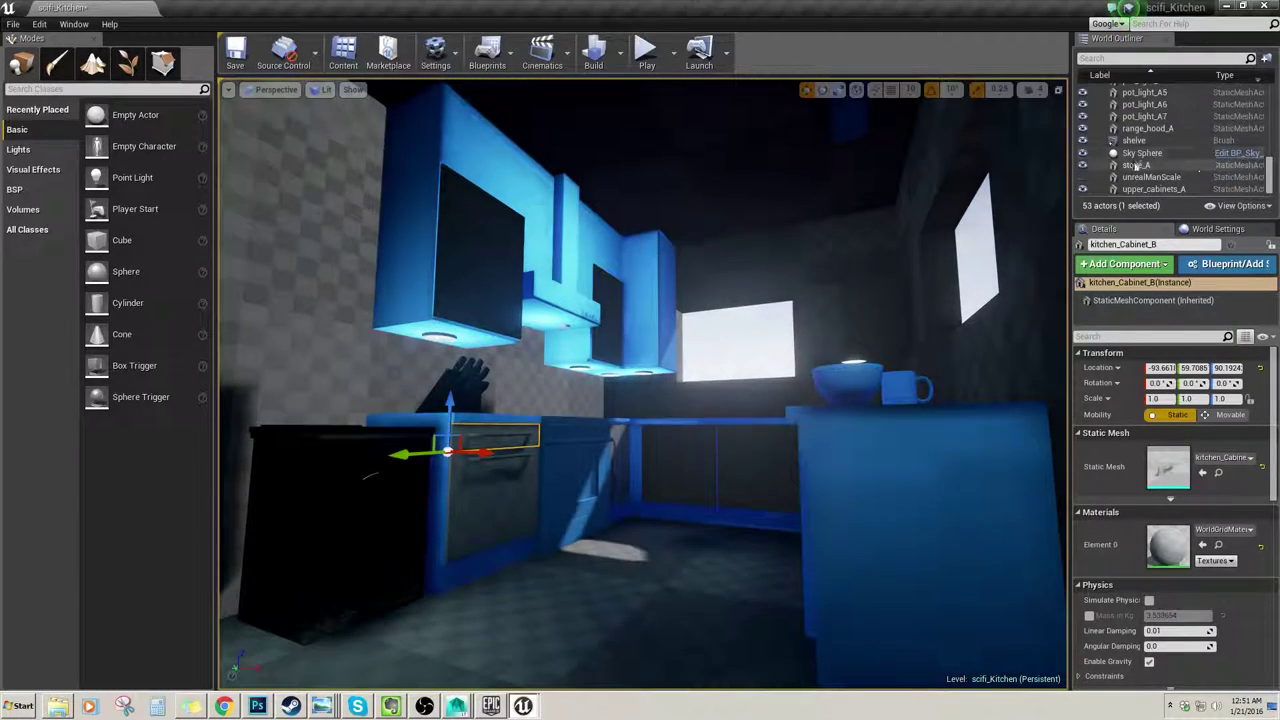
left_click(1082, 178)
right_click_drag(690, 478, 681, 485)
key("s")
key("w")
key("s")
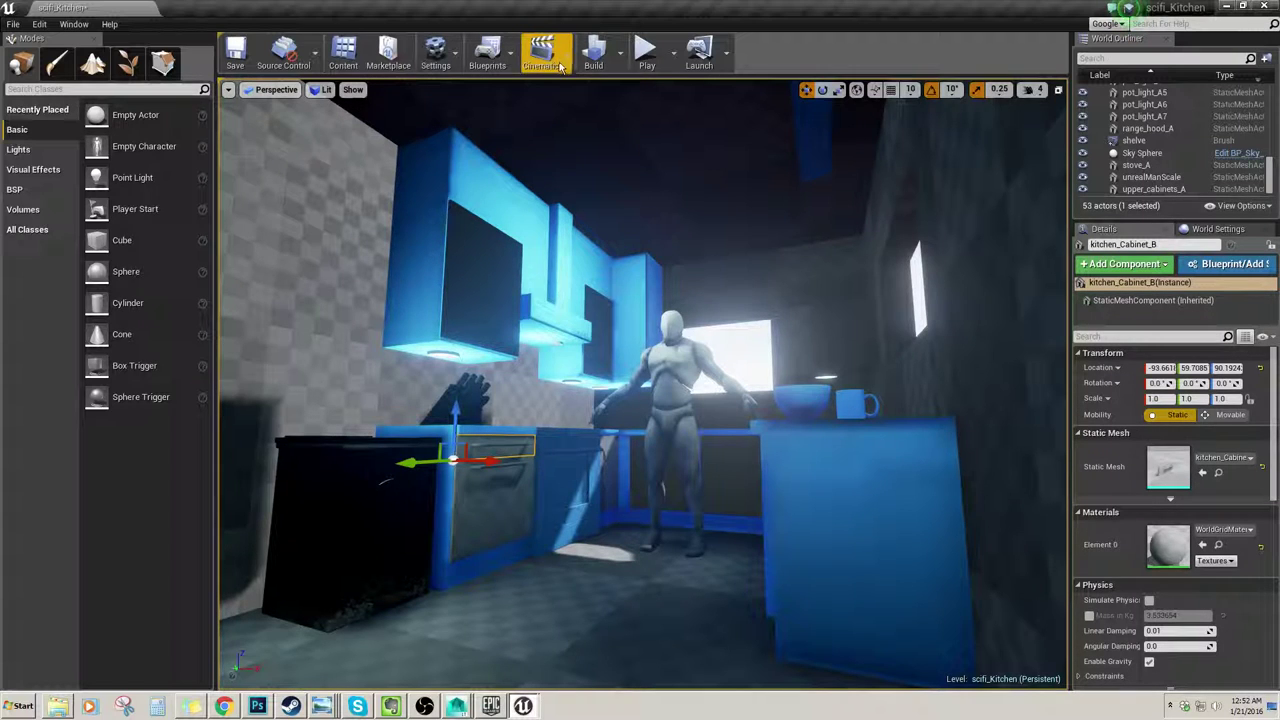
Step: Build the level and inspect the resulting lighting across the kitchen with the mannequin in view
left_click(593, 55)
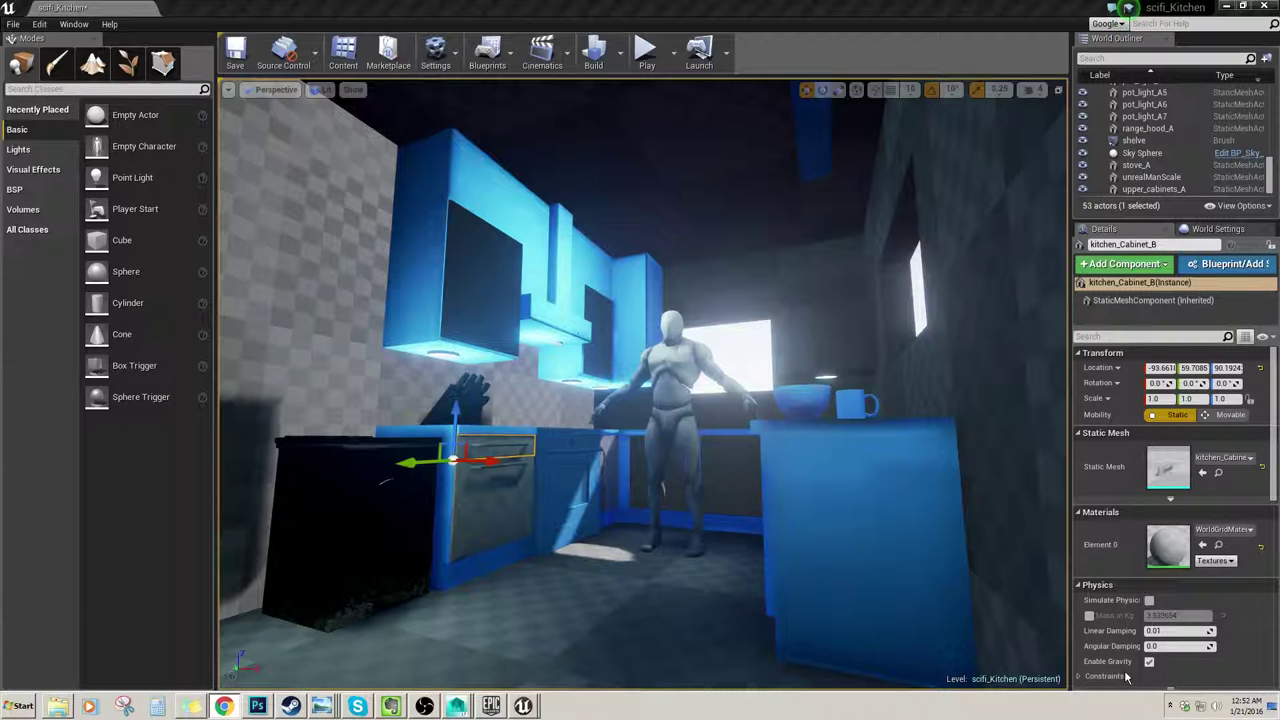
left_click(958, 594)
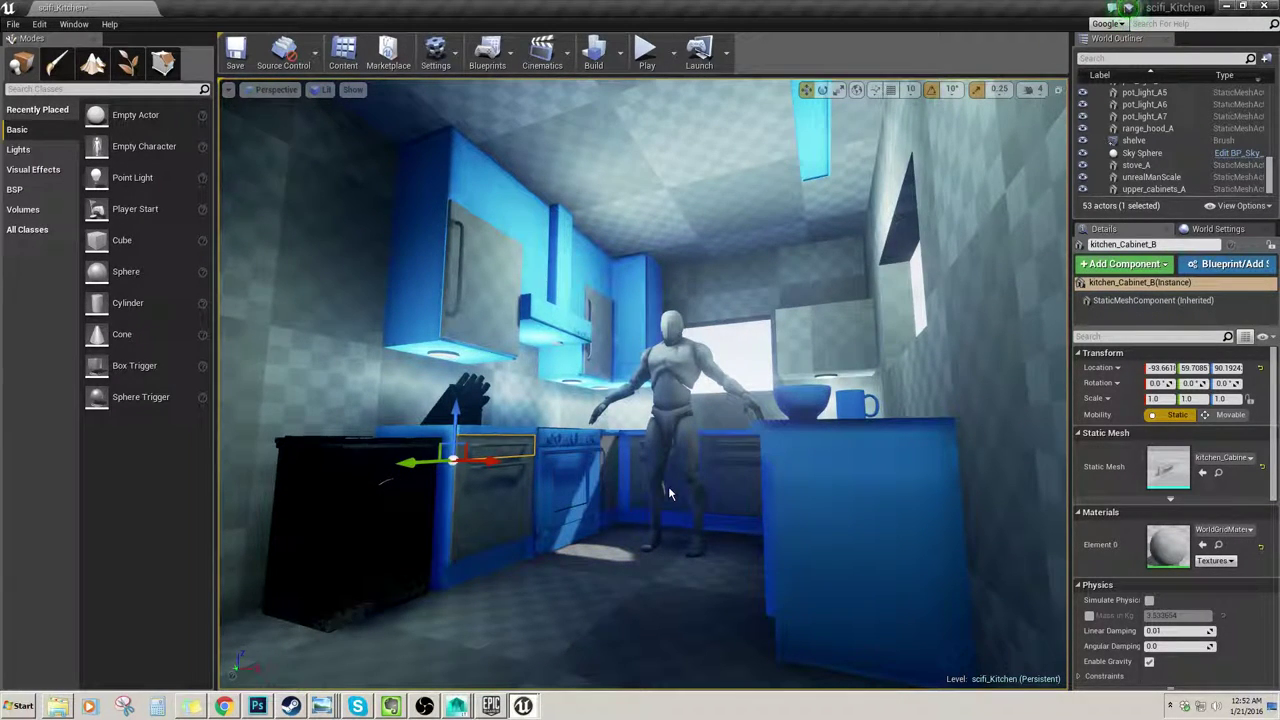
right_click_drag(669, 488, 653, 463)
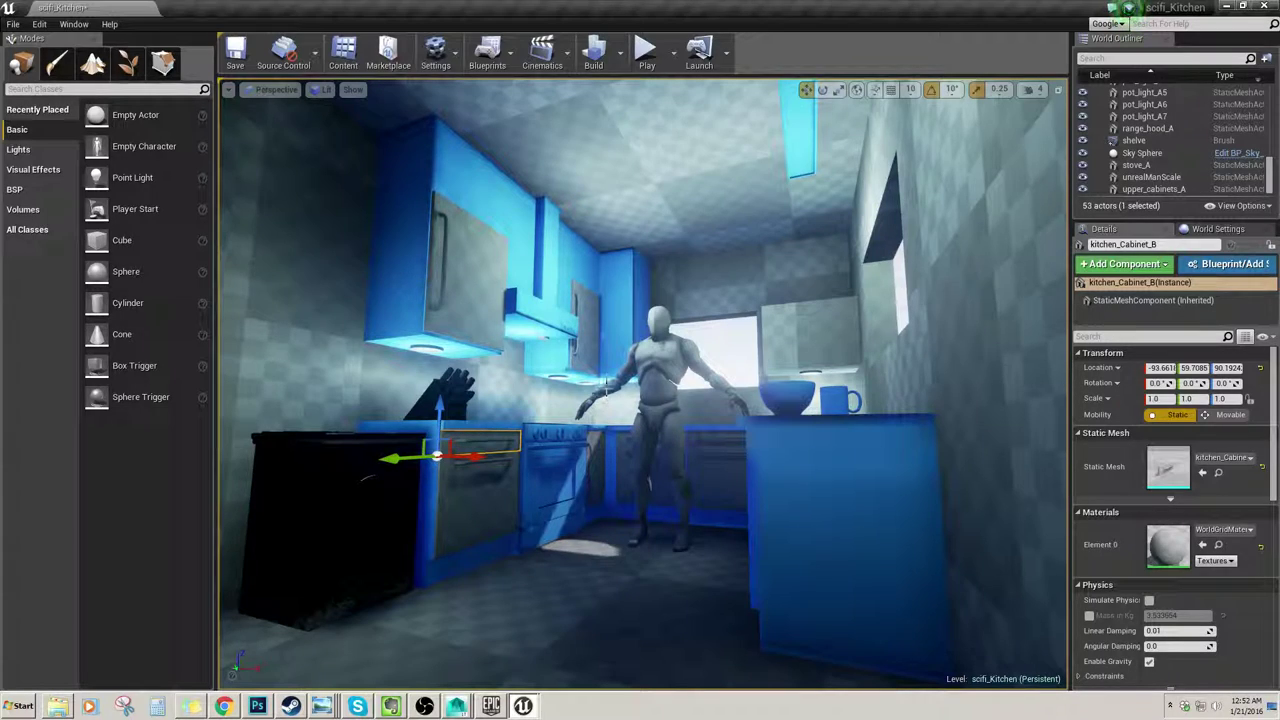
mouse_move(599, 386)
right_mouse_down()
mouse_move(600, 364)
mouse_move(590, 382)
right_mouse_up()
mouse_move(925, 440)
right_mouse_down()
mouse_move(928, 430)
mouse_move(925, 440)
right_mouse_up()
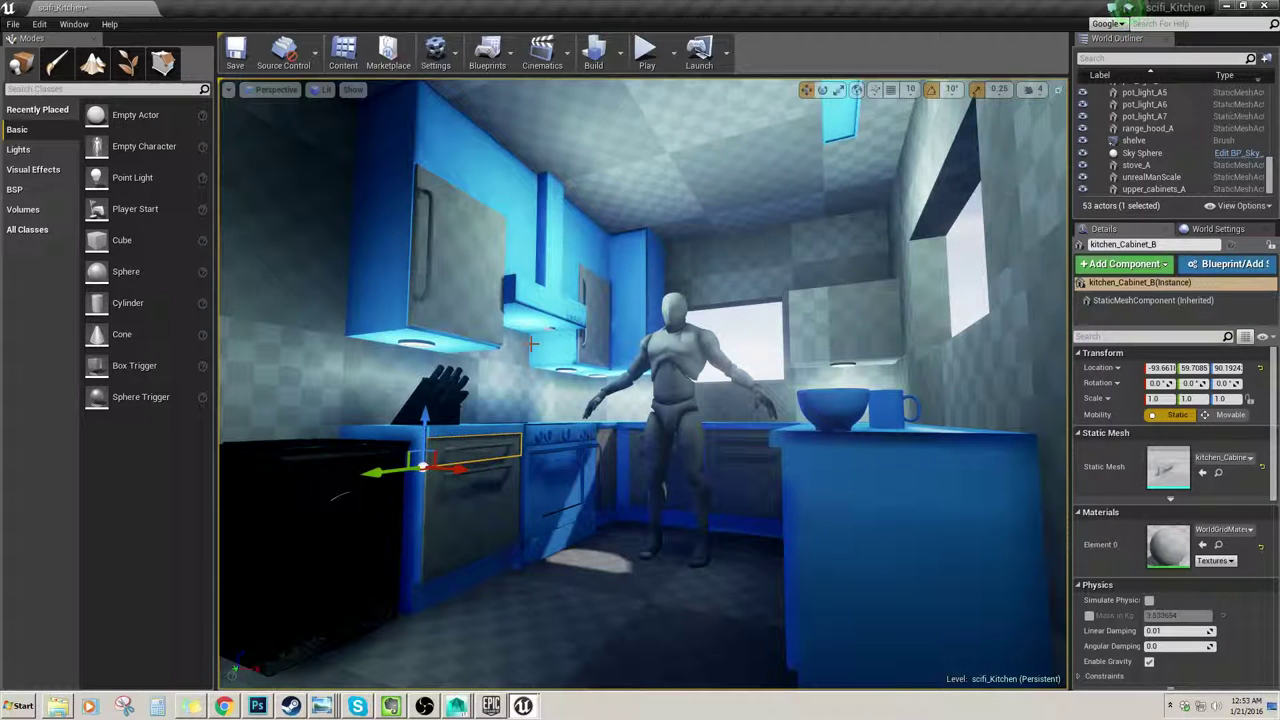
right_click_drag(531, 344, 532, 359)
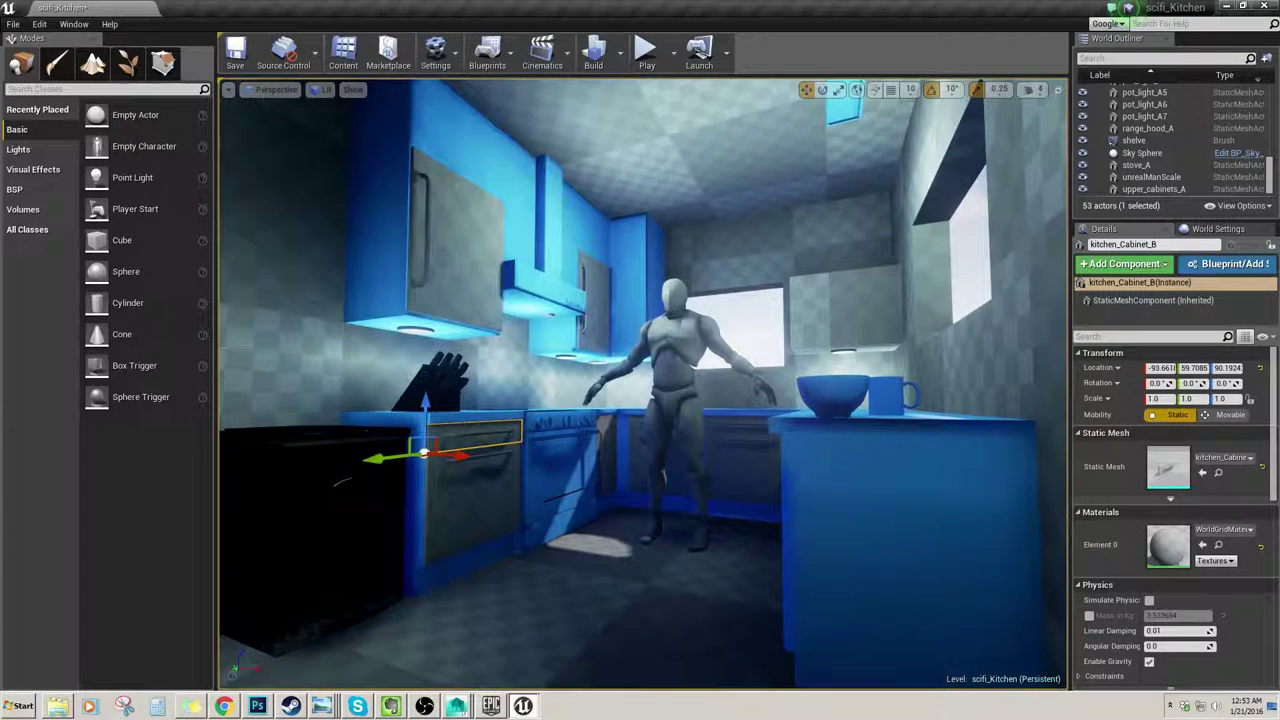